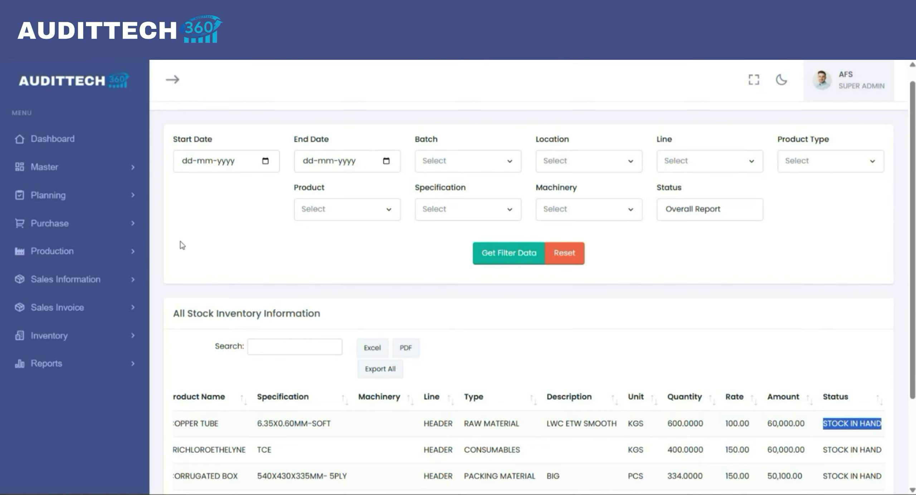
Step: Start a new sales order from the Sales Information section's sales order list
{"action": "left_click", "coordinate": [128, 280]}
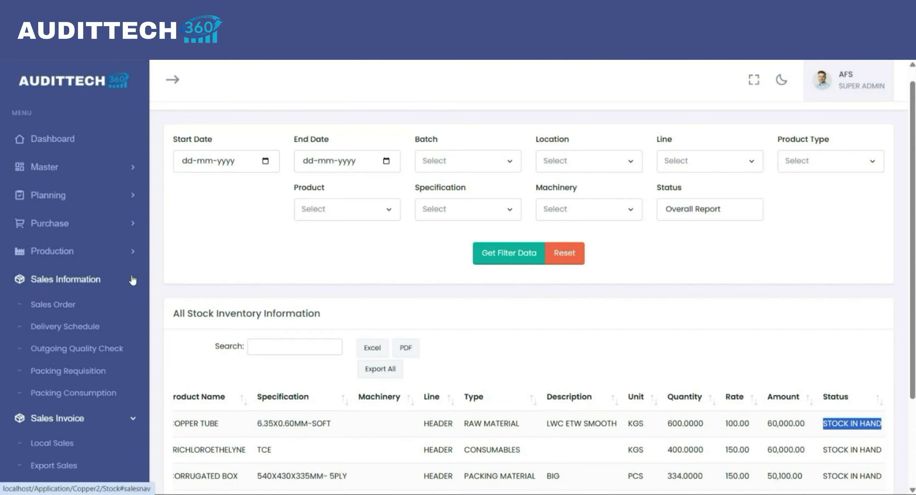
{"action": "left_click", "coordinate": [61, 305]}
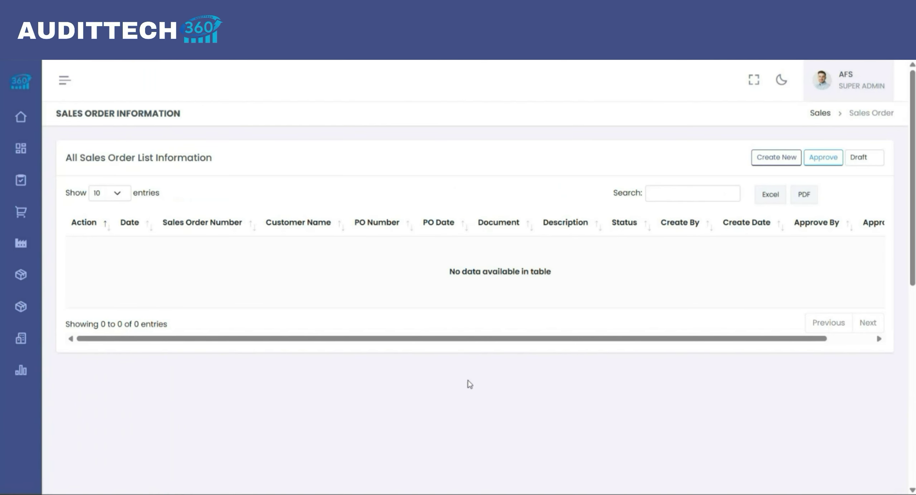
{"action": "left_click", "coordinate": [763, 162]}
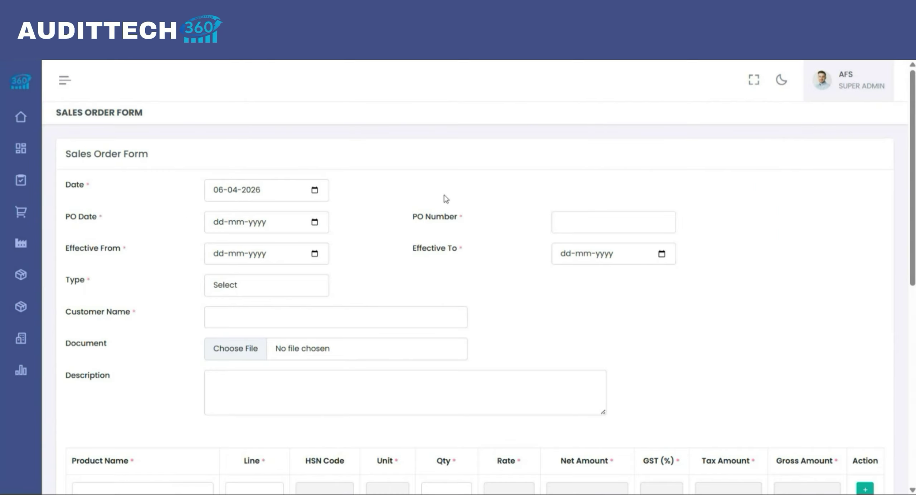
Step: Set the sales order's PO date to 06-04-2026 and fill in the PO number from the suggested entries
{"action": "left_click", "coordinate": [314, 222]}
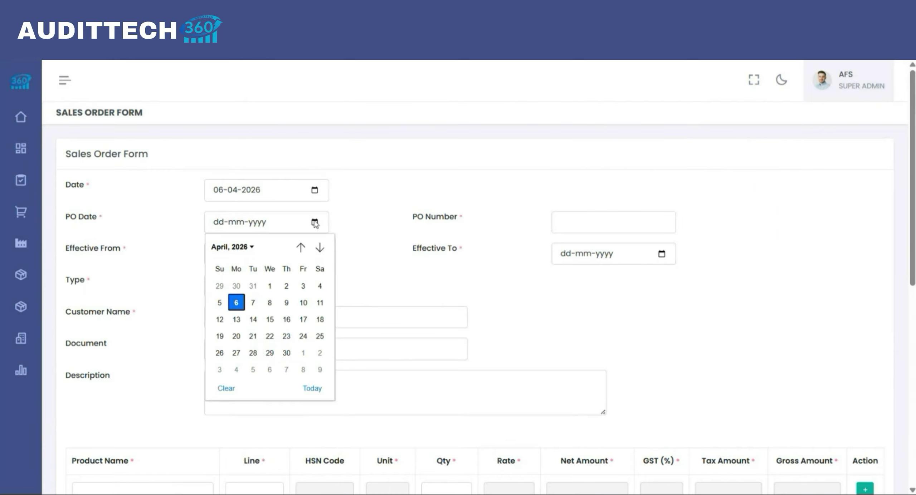
{"action": "key", "text": "Return"}
{"action": "left_click", "coordinate": [627, 219]}
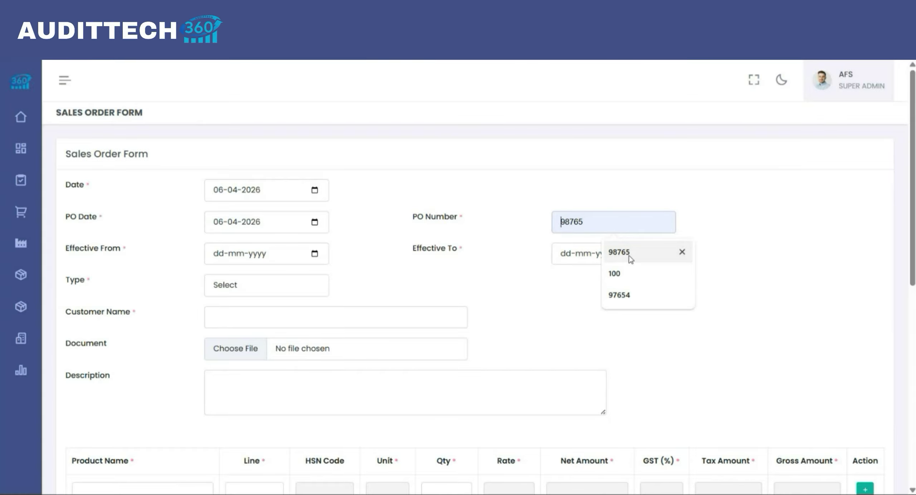
{"action": "left_click", "coordinate": [622, 252]}
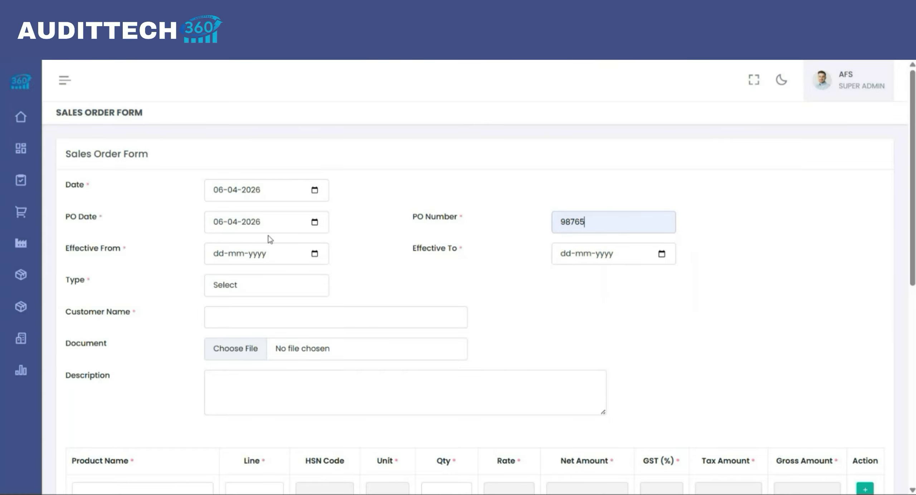
Step: Set the sales order's effective period from 06-04-2026 to 30-04-2026
{"action": "left_click", "coordinate": [315, 254]}
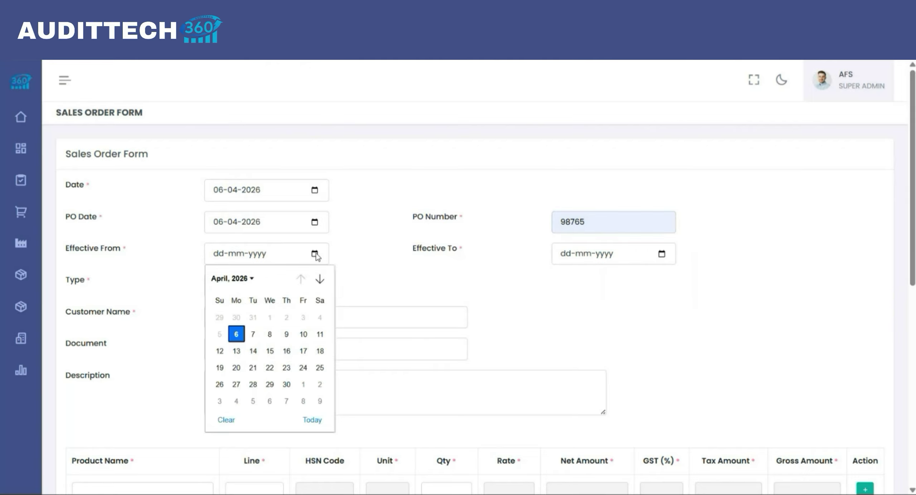
{"action": "left_click", "coordinate": [237, 334]}
{"action": "left_click", "coordinate": [661, 254]}
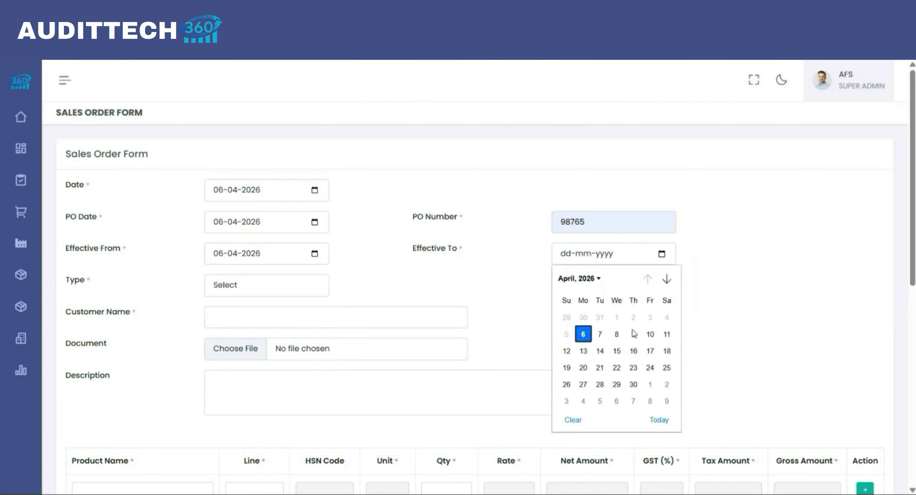
{"action": "left_click", "coordinate": [633, 385]}
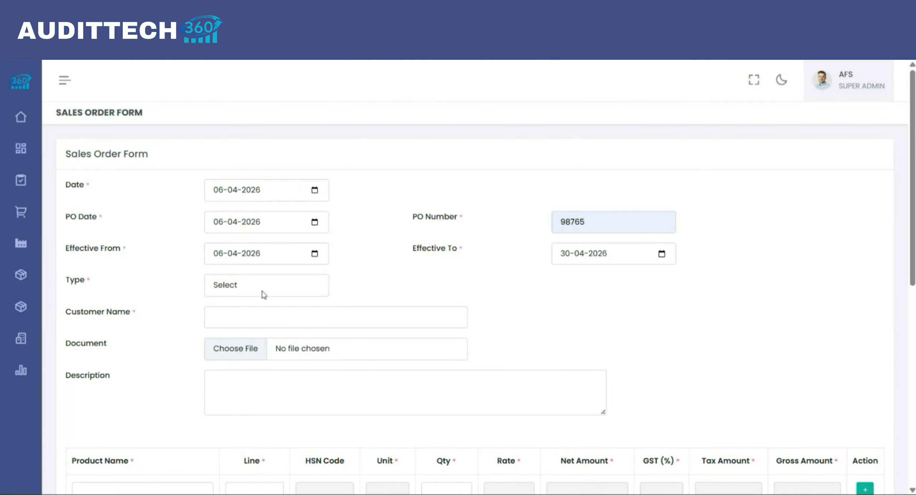
Step: Set the sales order type to Local Sales and choose BLUE STAR as the customer
{"action": "left_click", "coordinate": [242, 289]}
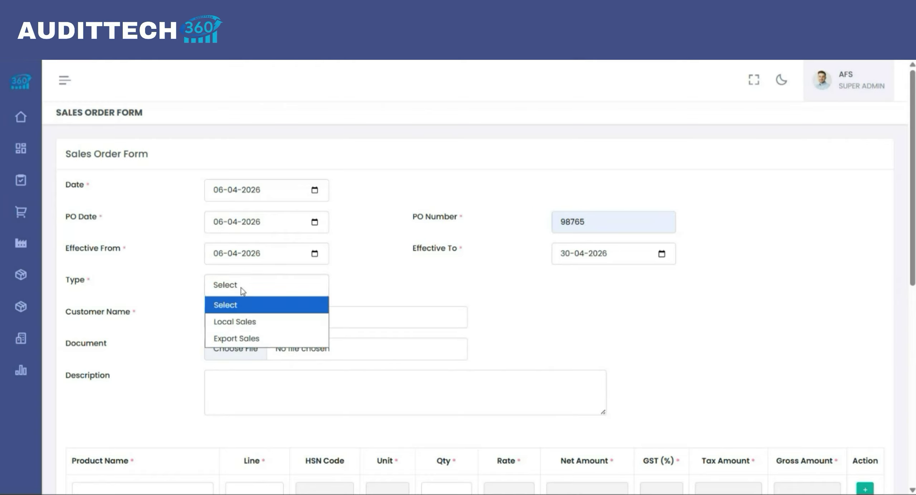
{"action": "left_click", "coordinate": [242, 322]}
{"action": "left_click", "coordinate": [241, 324]}
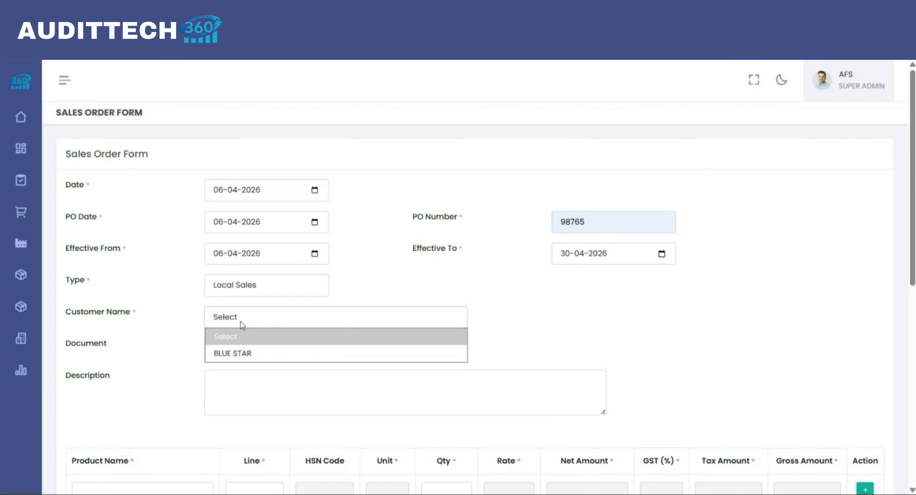
{"action": "left_click", "coordinate": [239, 354]}
Step: Choose the product 1516520 - 6.35*0.60*50 MM in the order's item row and enter a quantity of 5000
{"action": "scroll", "coordinate": [239, 355], "scroll_direction": "down", "scroll_amount": 2}
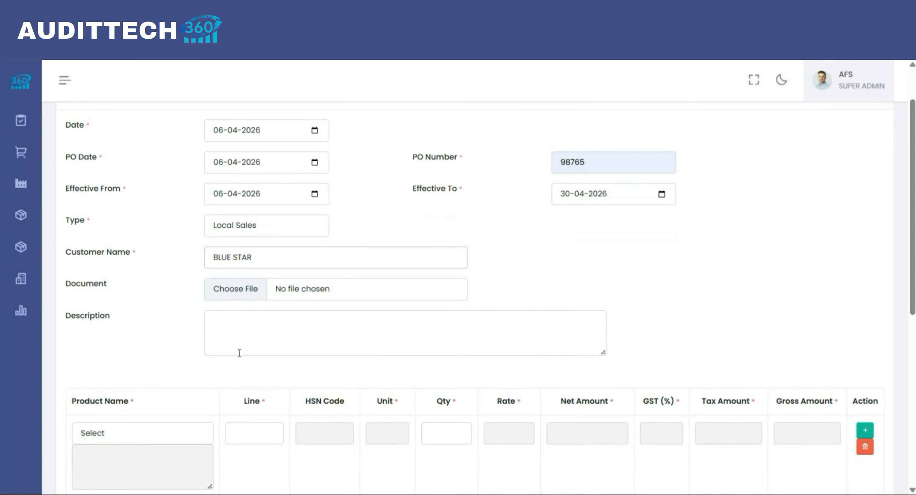
{"action": "scroll", "coordinate": [239, 353], "scroll_direction": "down", "scroll_amount": 1}
{"action": "left_click", "coordinate": [167, 411]}
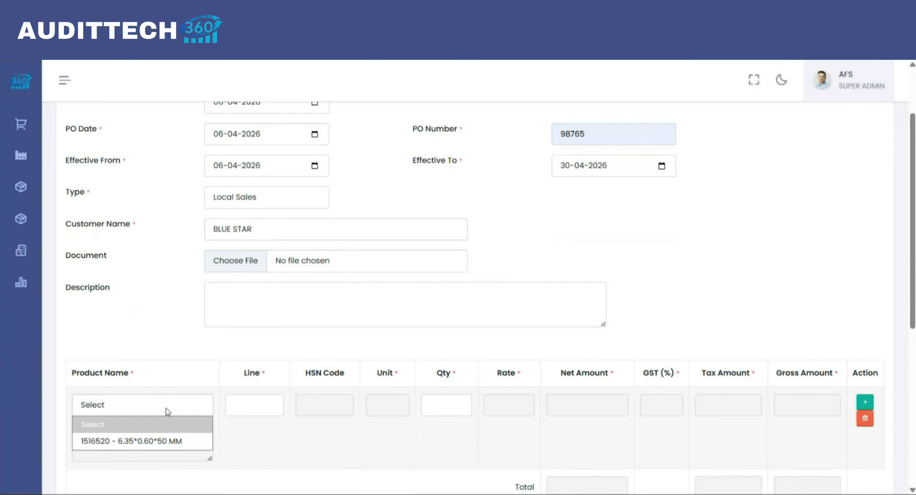
{"action": "left_click", "coordinate": [153, 441]}
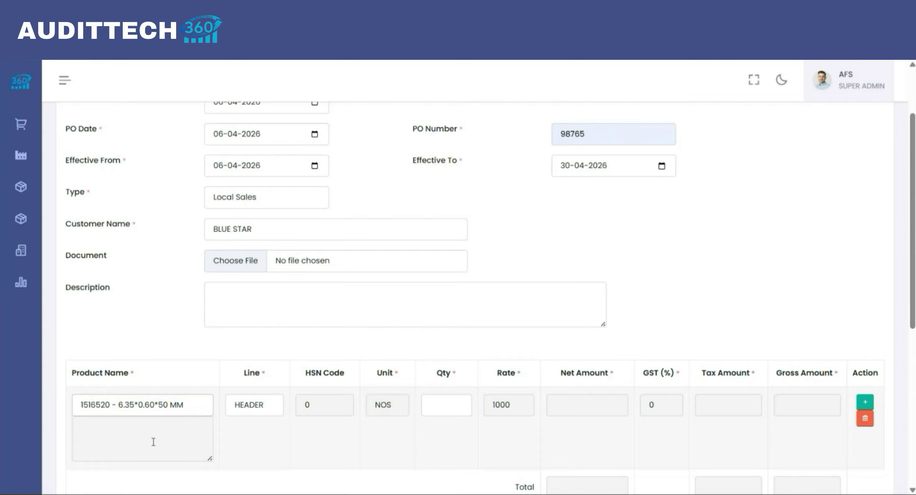
{"action": "scroll", "coordinate": [153, 443], "scroll_direction": "down", "scroll_amount": 1}
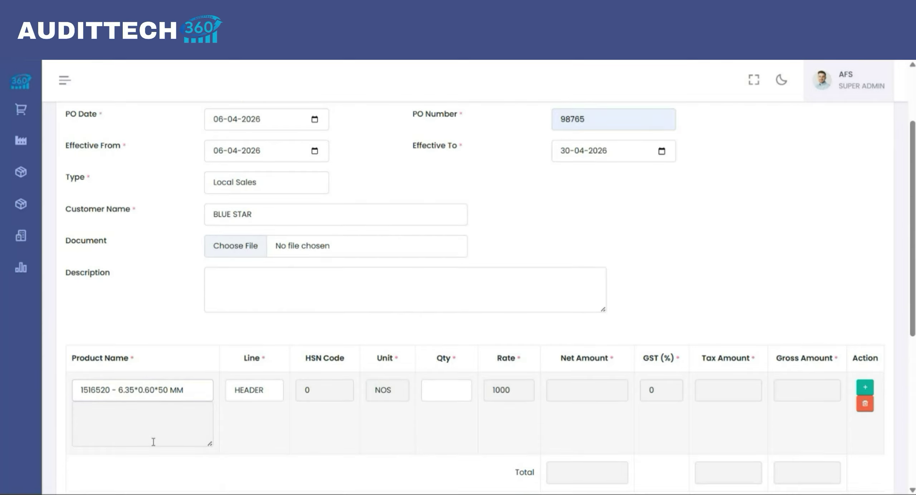
{"action": "left_click", "coordinate": [448, 387]}
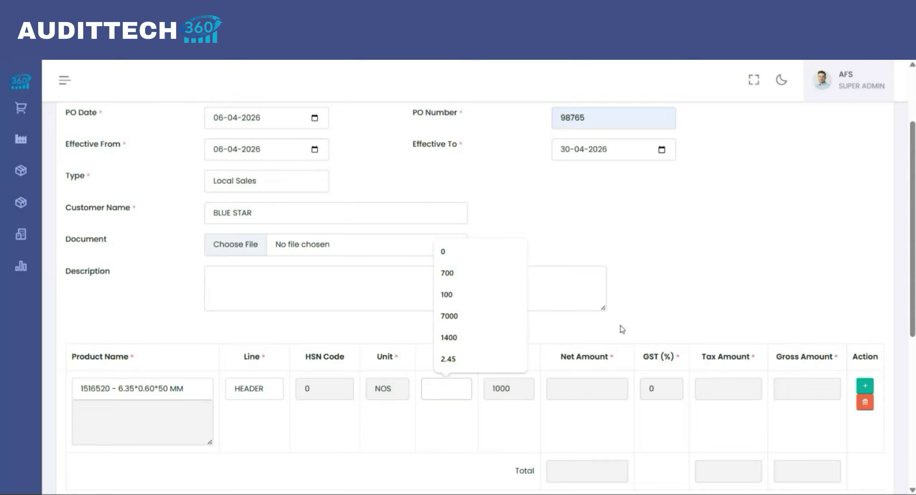
{"action": "type", "text": "5000"}
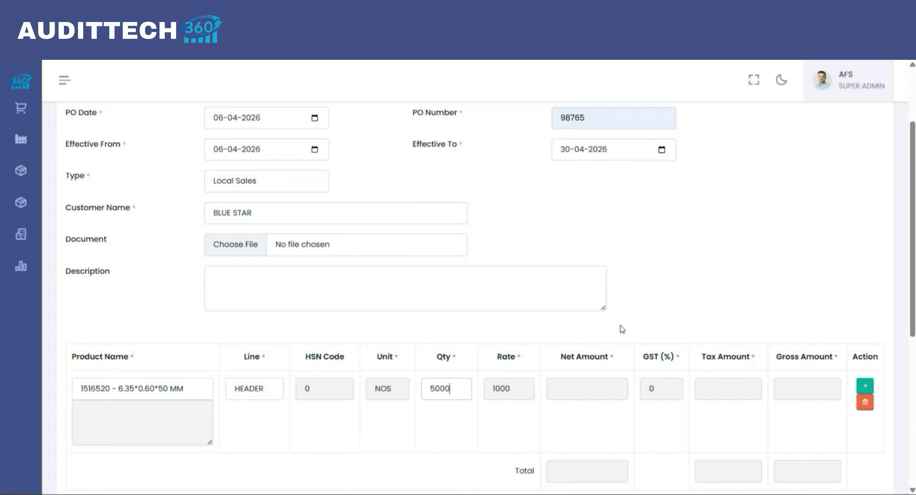
{"action": "key", "text": "Tab"}
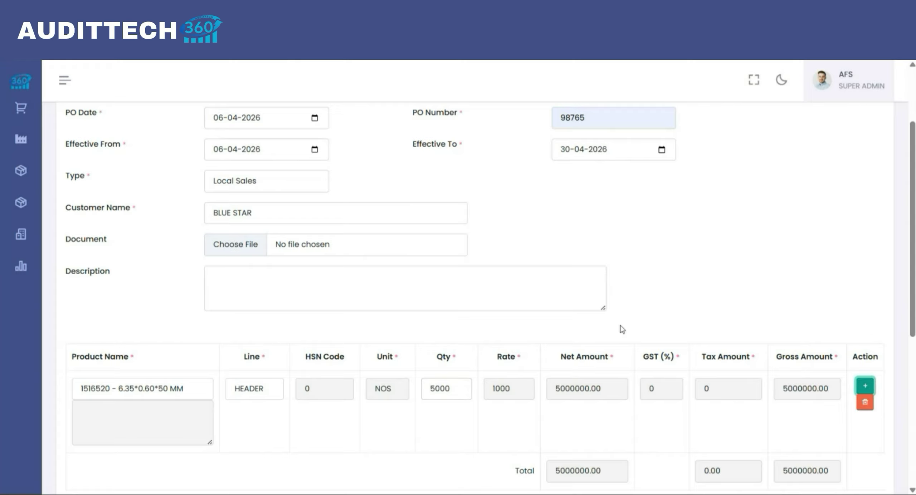
Step: Submit the completed sales order for BLUE STAR
{"action": "left_click", "coordinate": [649, 321]}
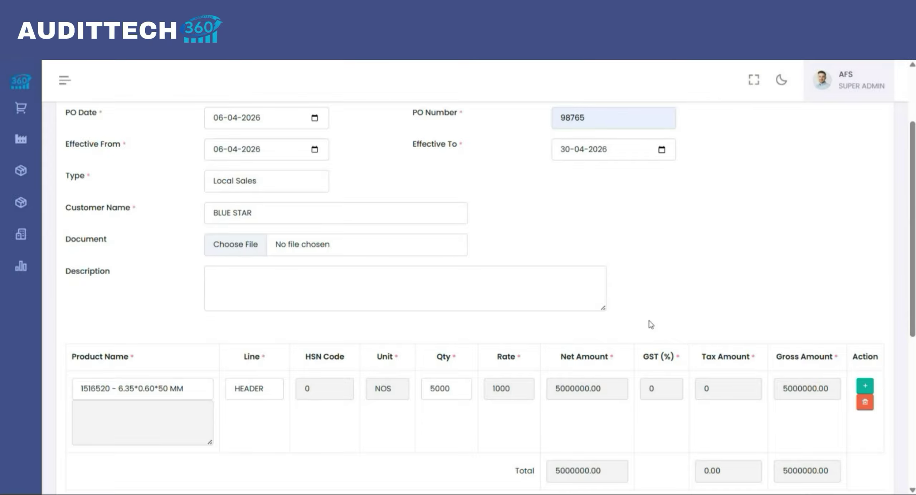
{"action": "scroll", "coordinate": [651, 325], "scroll_direction": "down", "scroll_amount": 3}
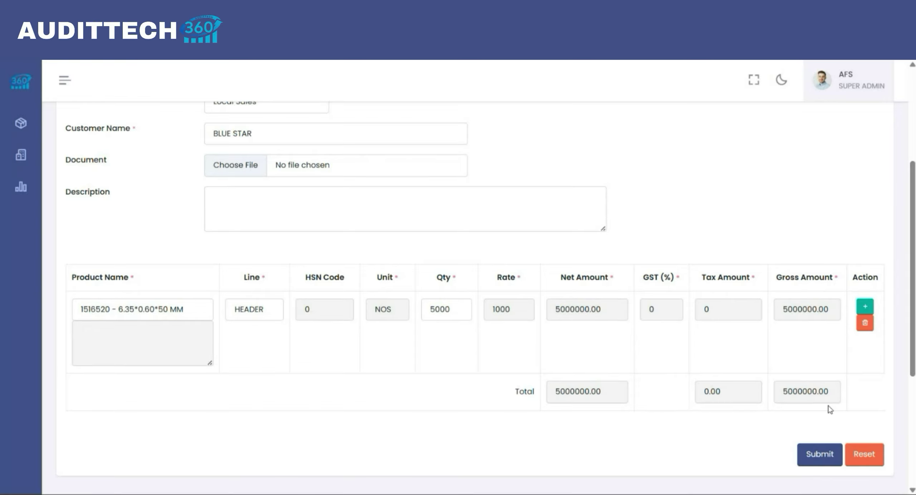
{"action": "left_click", "coordinate": [815, 461]}
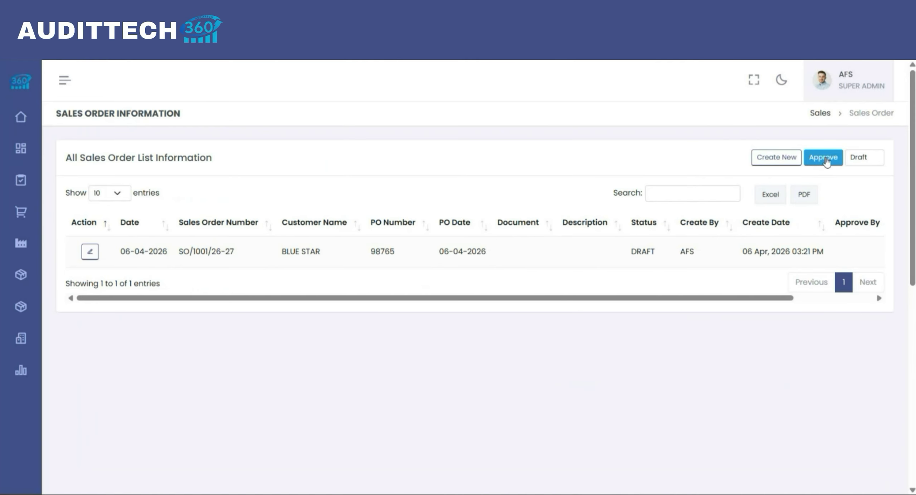
{"action": "left_click", "coordinate": [824, 161]}
{"action": "left_click", "coordinate": [381, 297]}
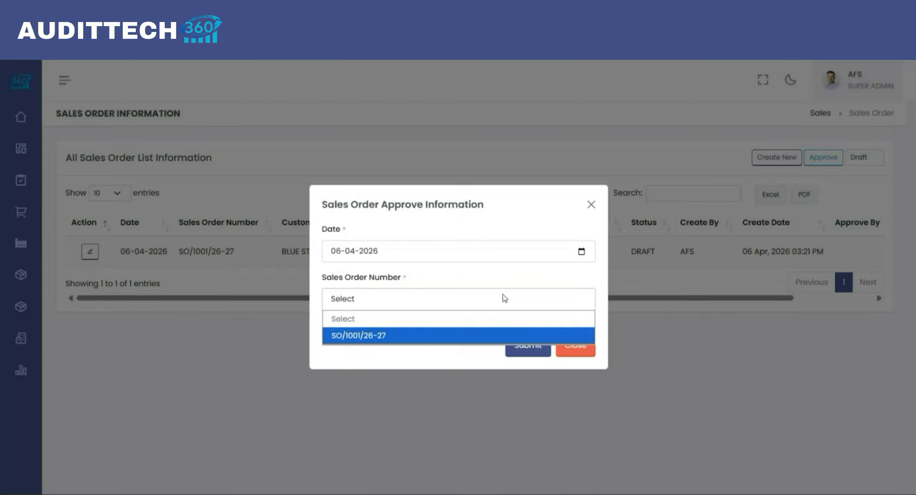
{"action": "left_click", "coordinate": [591, 204]}
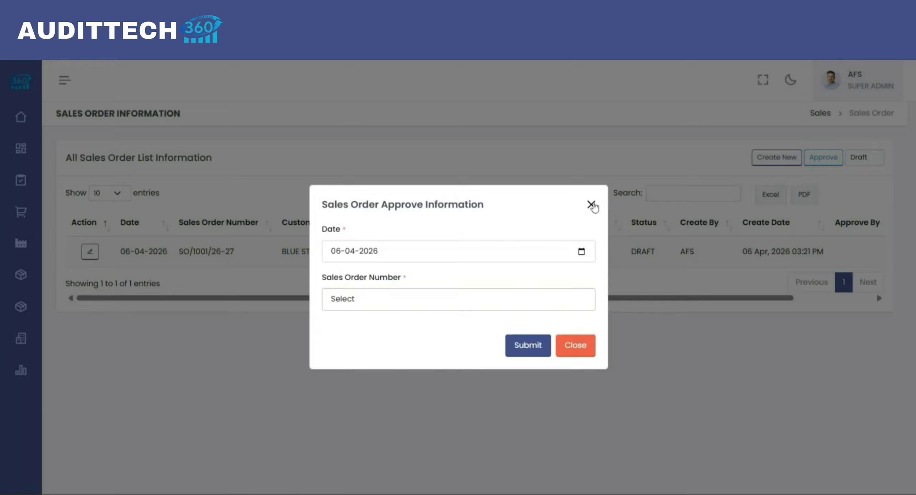
{"action": "left_click", "coordinate": [591, 205]}
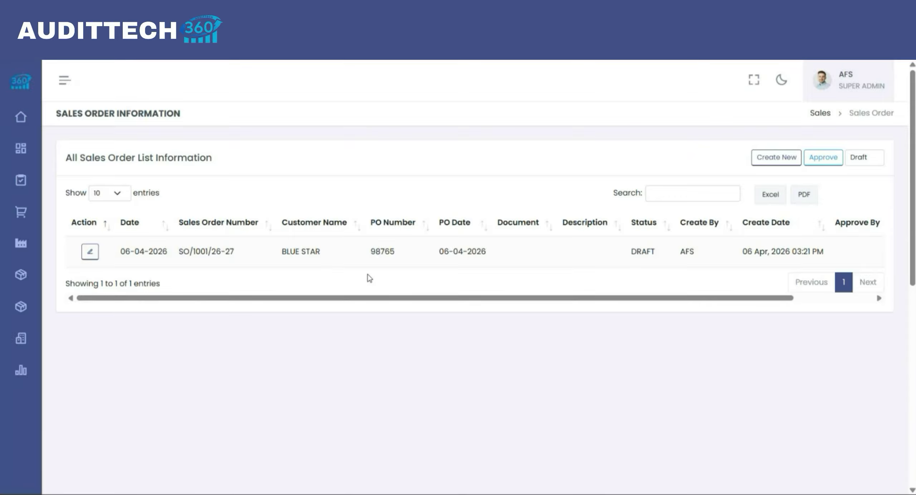
Step: Approve the draft BLUE STAR sales order by selecting its order number, submitting it and confirming the approval
{"action": "left_click", "coordinate": [823, 157]}
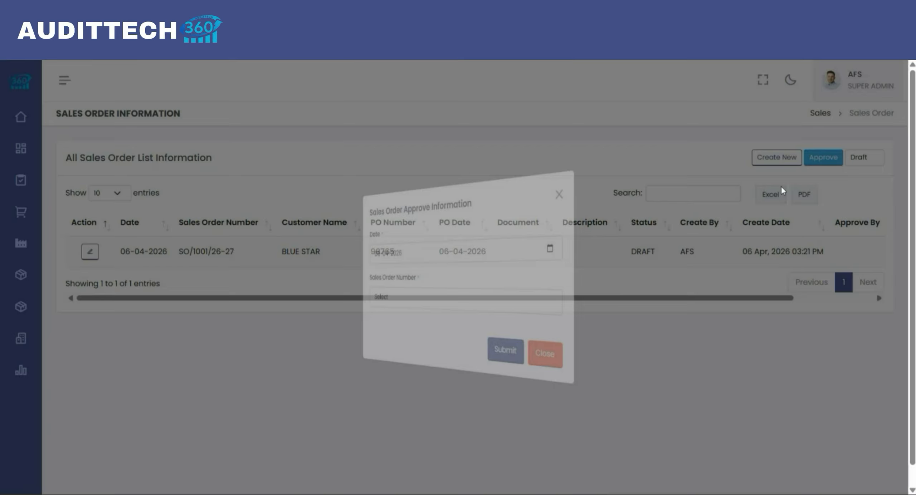
{"action": "left_click", "coordinate": [461, 306]}
{"action": "left_click", "coordinate": [380, 336]}
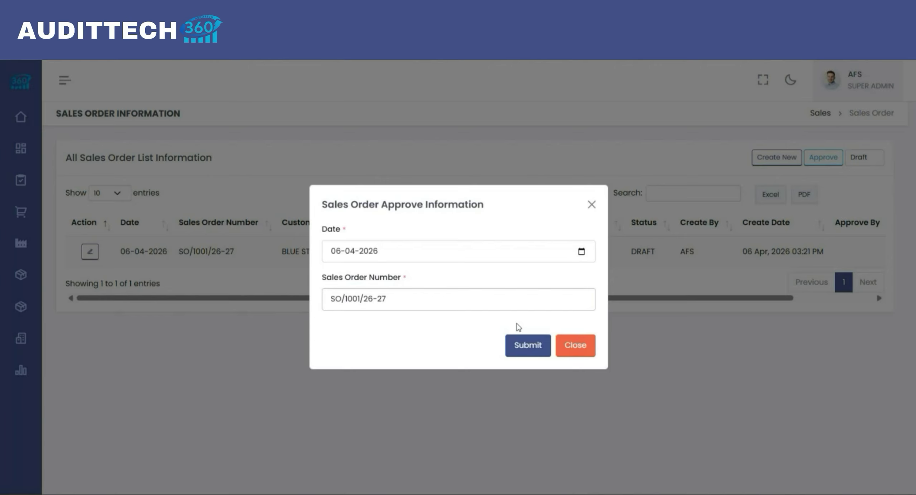
{"action": "left_click", "coordinate": [527, 352]}
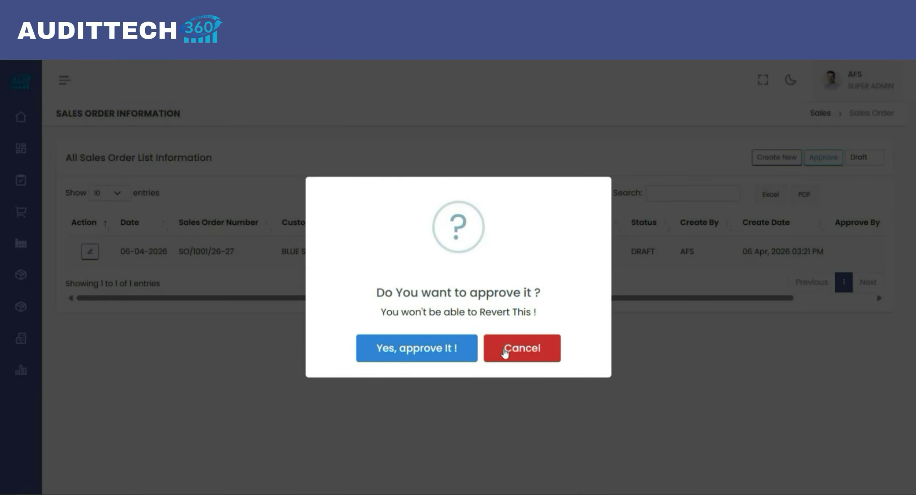
{"action": "left_click", "coordinate": [460, 351]}
{"action": "left_click", "coordinate": [459, 353]}
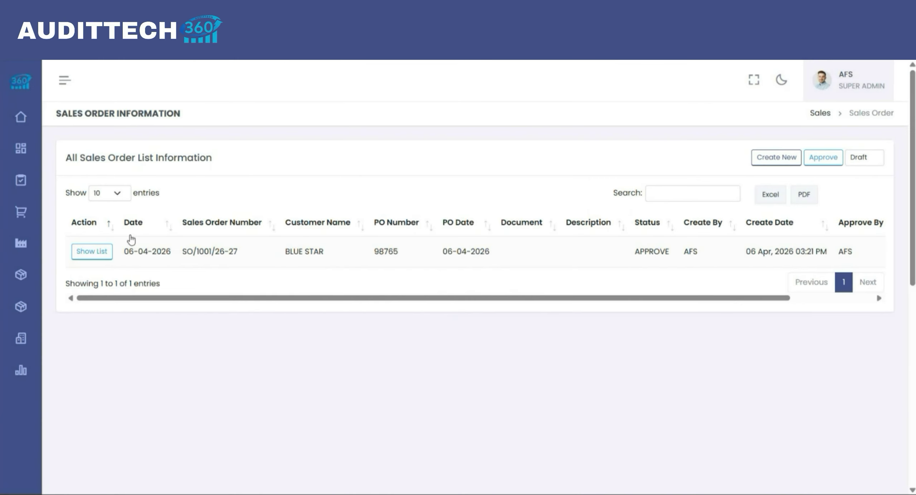
Step: Start a new delivery schedule from the Sales Information section's delivery schedule list
{"action": "mouse_move", "coordinate": [30, 224]}
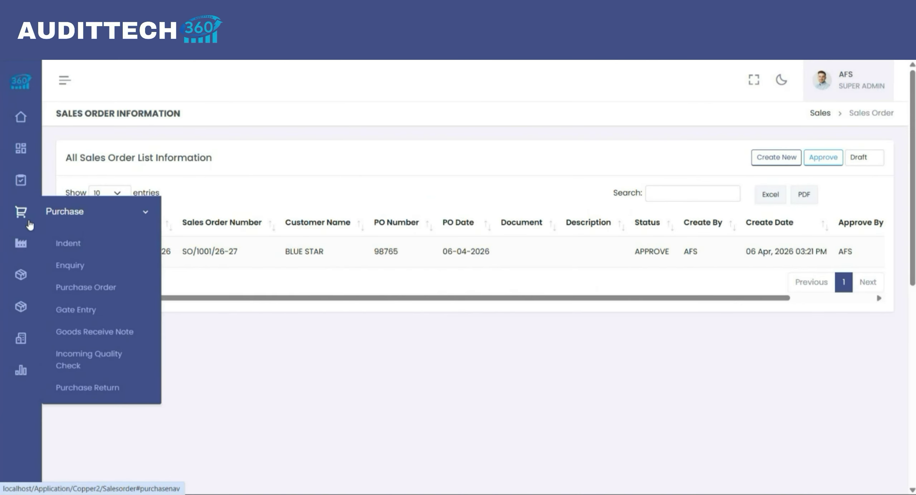
{"action": "mouse_move", "coordinate": [21, 275]}
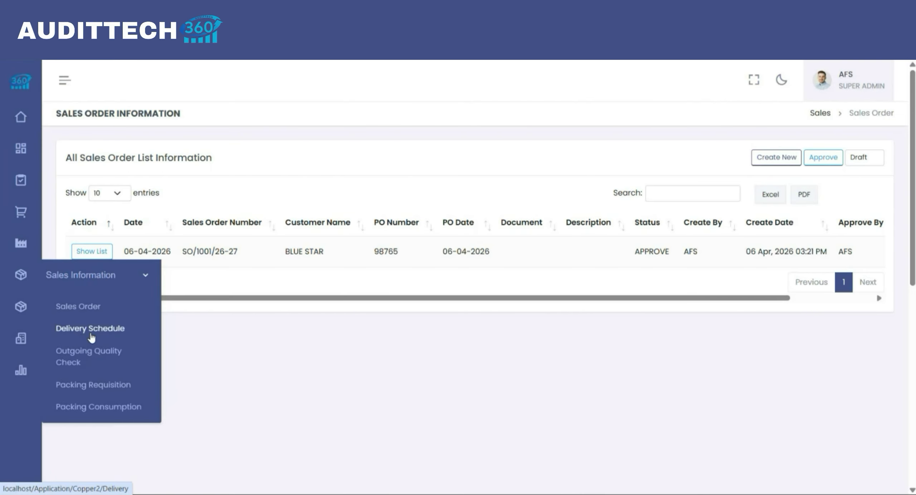
{"action": "left_click", "coordinate": [91, 329]}
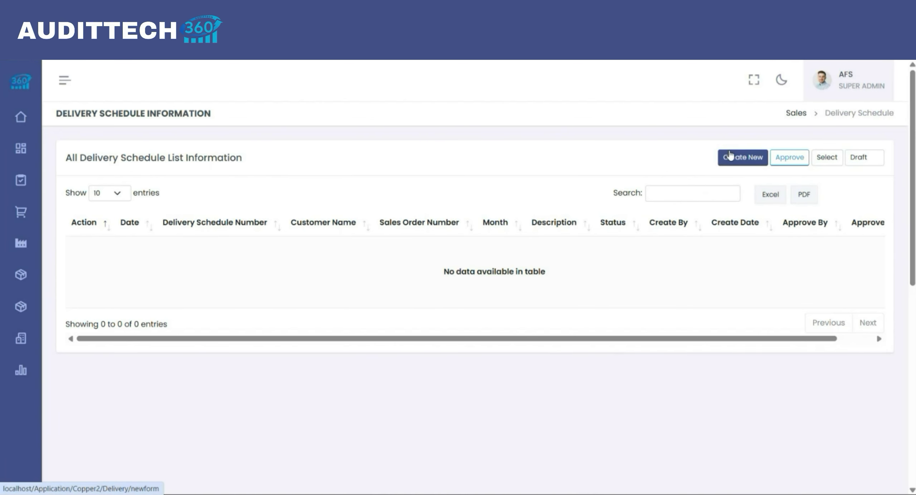
{"action": "left_click", "coordinate": [729, 156]}
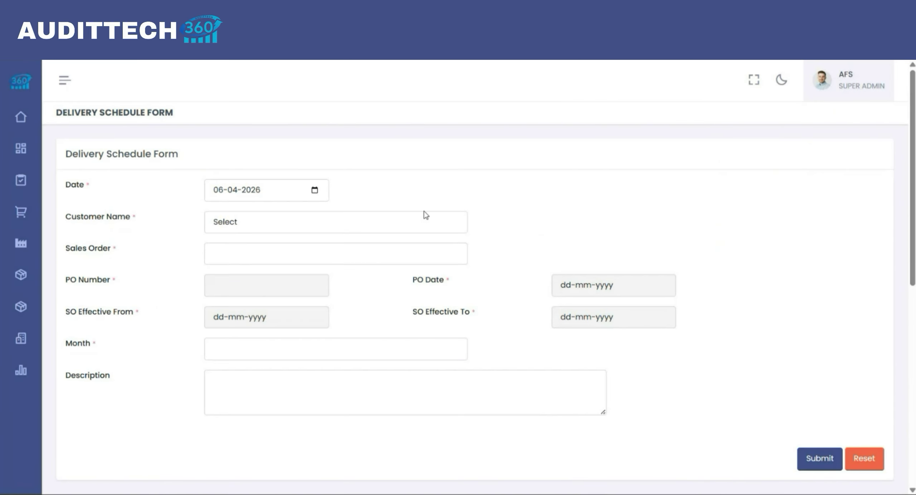
Step: Choose BLUE STAR as the delivery schedule's customer and select its approved sales order
{"action": "left_click", "coordinate": [417, 222]}
{"action": "left_click", "coordinate": [243, 259]}
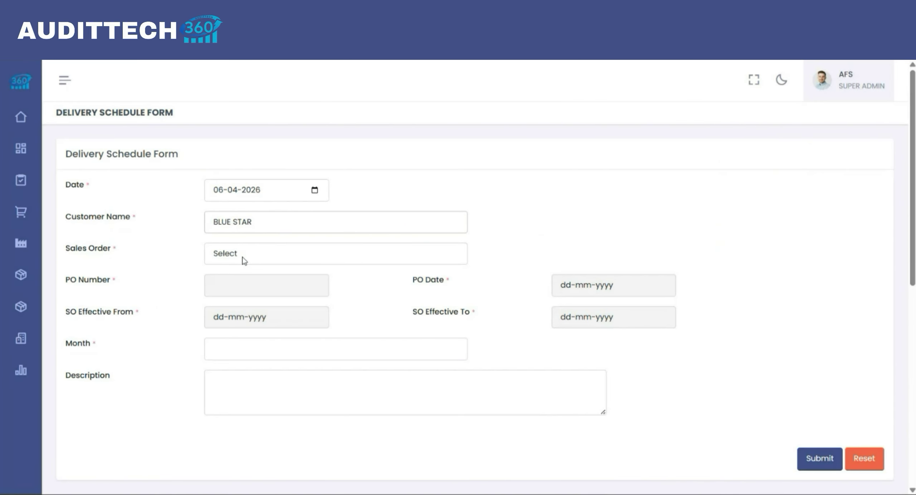
{"action": "left_click", "coordinate": [244, 259]}
{"action": "left_click", "coordinate": [243, 288]}
Step: Set the delivery schedule's month to April, 2026 for the selected BLUE STAR sales order
{"action": "scroll", "coordinate": [243, 288], "scroll_direction": "down", "scroll_amount": 2}
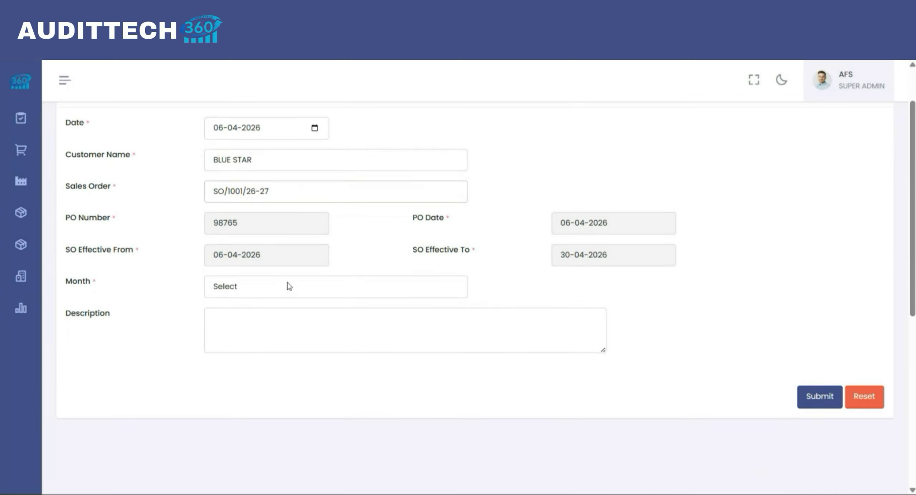
{"action": "left_click", "coordinate": [289, 287]}
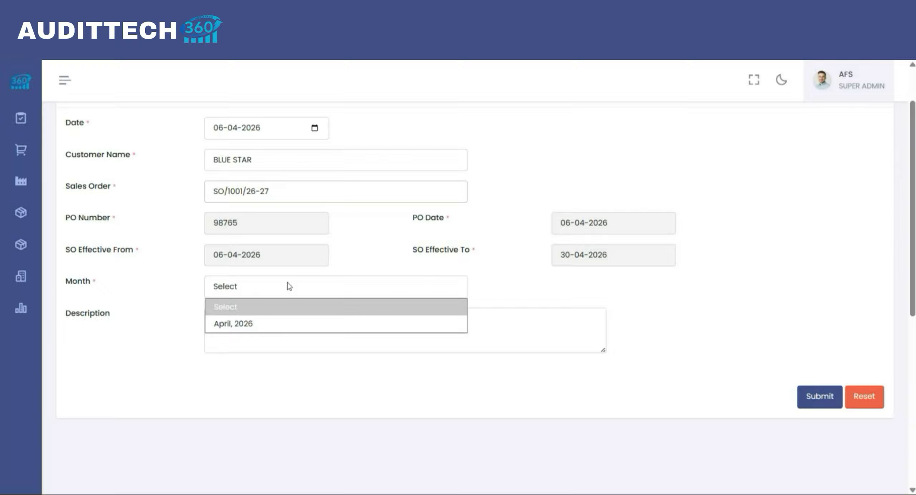
{"action": "left_click", "coordinate": [237, 327]}
{"action": "scroll", "coordinate": [236, 327], "scroll_direction": "down", "scroll_amount": 2}
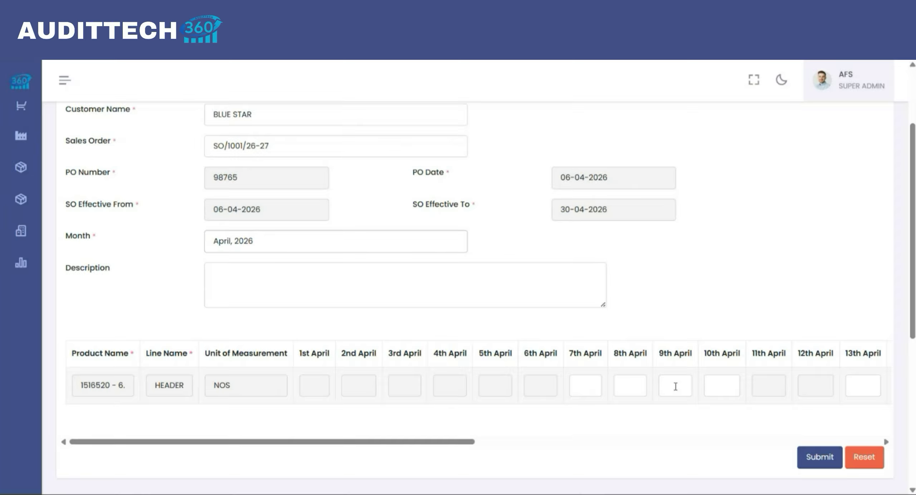
Step: Enter a delivery quantity of 5000 for 10th April in the product's schedule row
{"action": "left_click", "coordinate": [714, 385]}
{"action": "type", "text": "5000"}
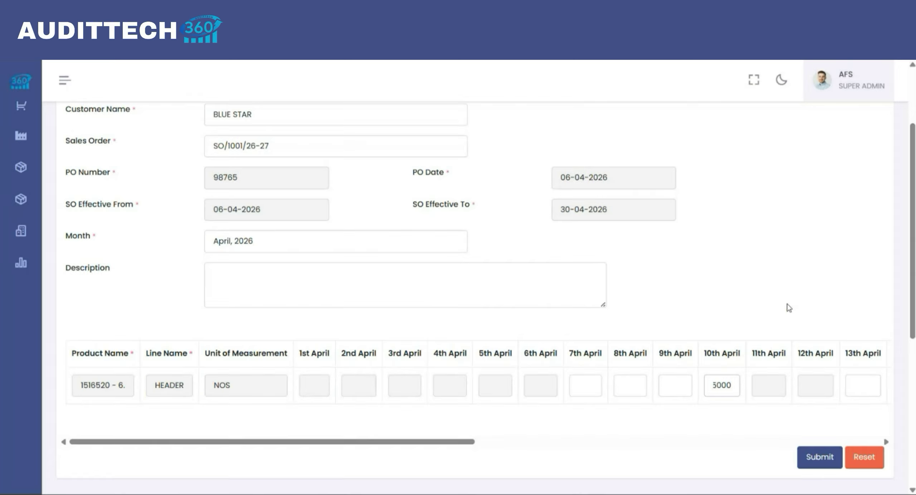
{"action": "left_click", "coordinate": [787, 305]}
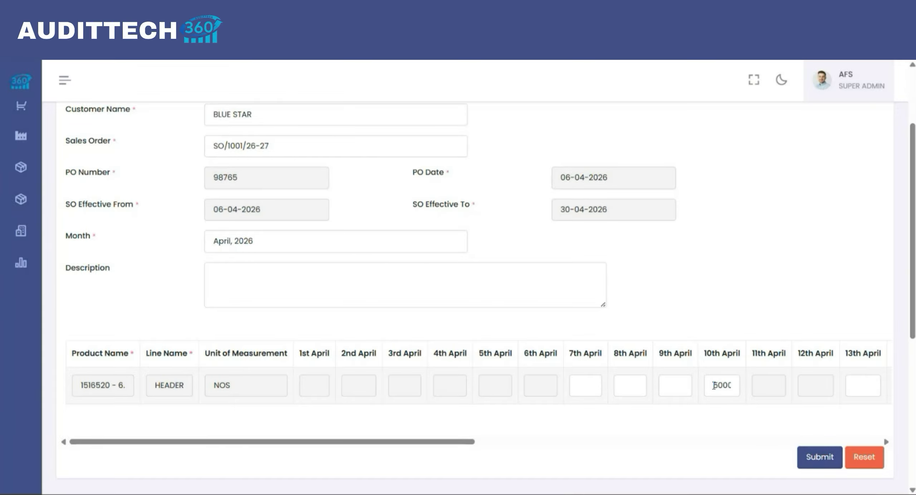
Step: Schedule delivery quantities of 2500 on 10th April and 2500 on 15th April, and submit the delivery schedule
{"action": "double_click", "coordinate": [713, 386]}
{"action": "type", "text": "2500"}
{"action": "scroll", "coordinate": [858, 383], "scroll_direction": "right", "scroll_amount": 4}
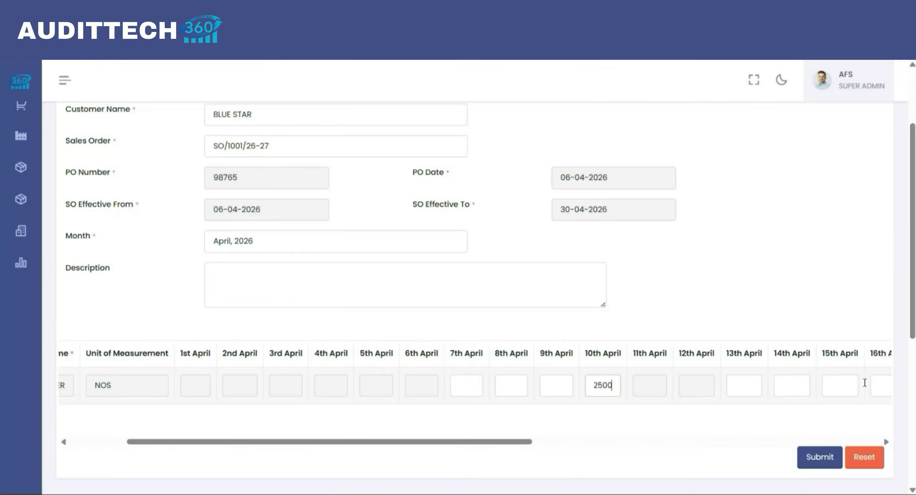
{"action": "left_click", "coordinate": [804, 388]}
{"action": "type", "text": "2500"}
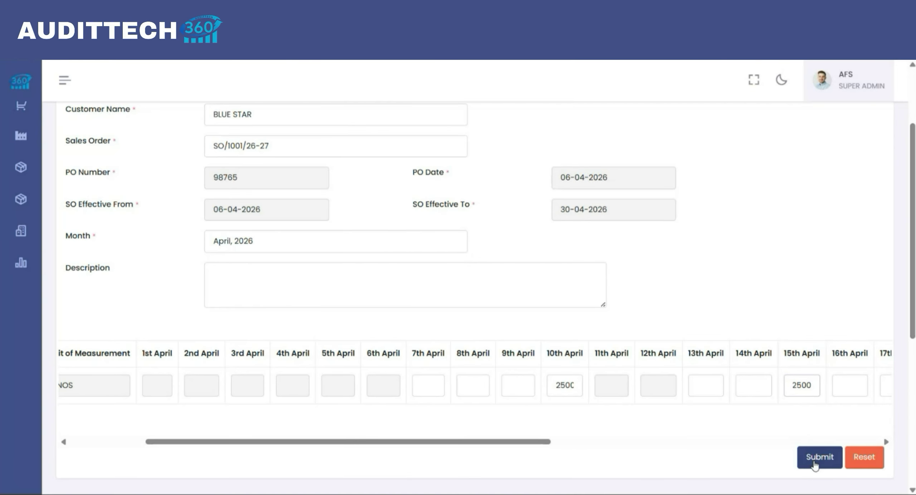
{"action": "left_click", "coordinate": [814, 465]}
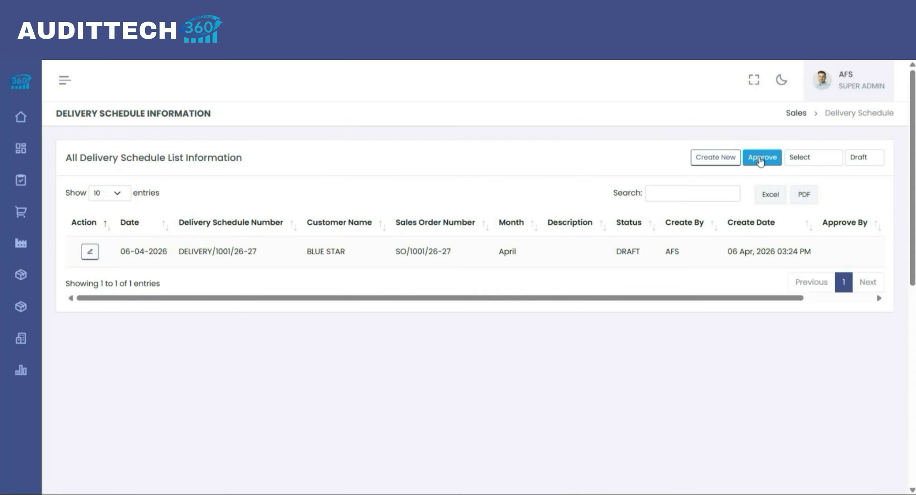
Step: Approve the draft April delivery schedule DELIVERY/1001/26-27, confirming the approval and closing the confirmation message
{"action": "left_click", "coordinate": [760, 161]}
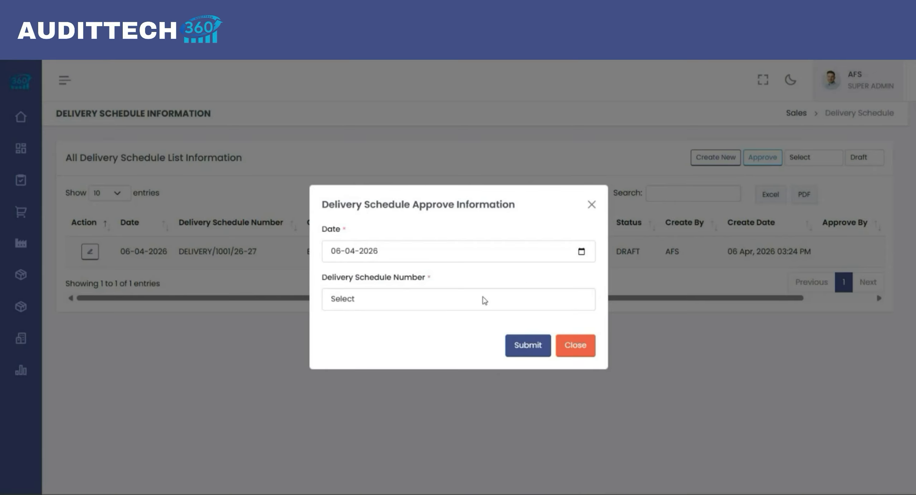
{"action": "left_click", "coordinate": [485, 299]}
{"action": "left_click", "coordinate": [357, 341]}
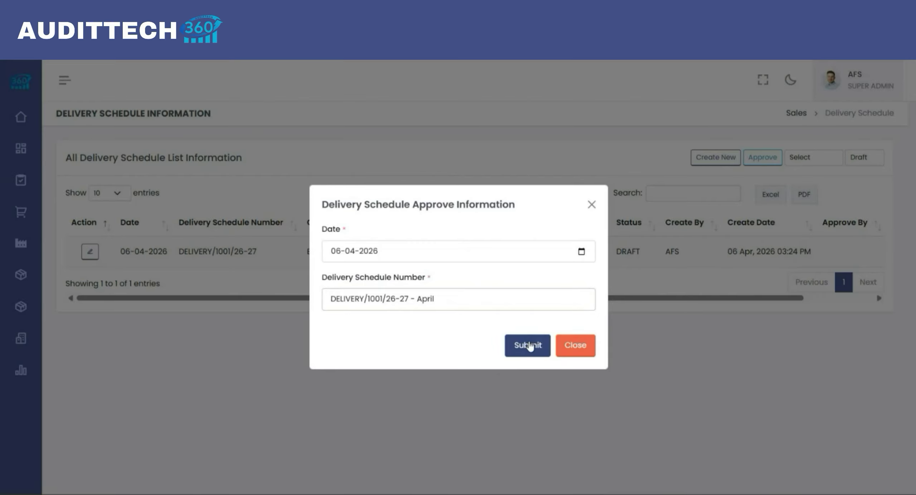
{"action": "left_click", "coordinate": [528, 346]}
{"action": "left_click", "coordinate": [389, 357]}
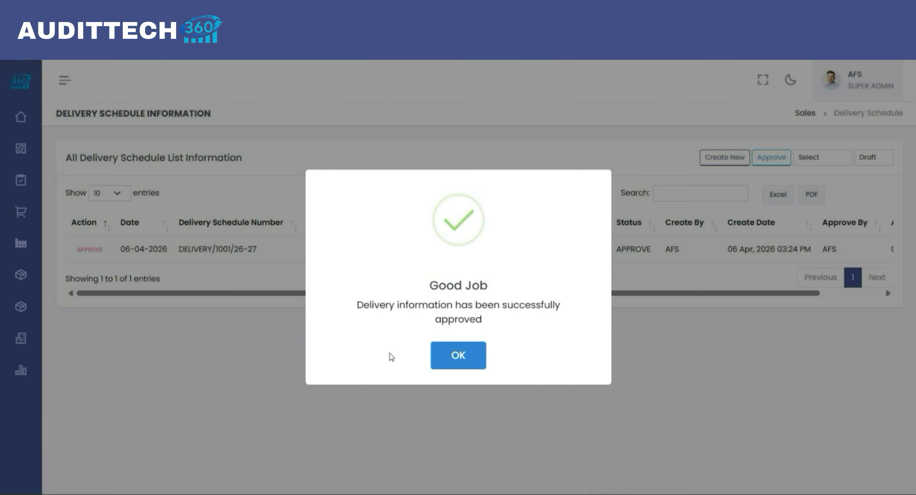
{"action": "left_click", "coordinate": [453, 358]}
Step: Review the draft daily production plan for the HEADER line in April and return to the planning list
{"action": "mouse_move", "coordinate": [22, 180]}
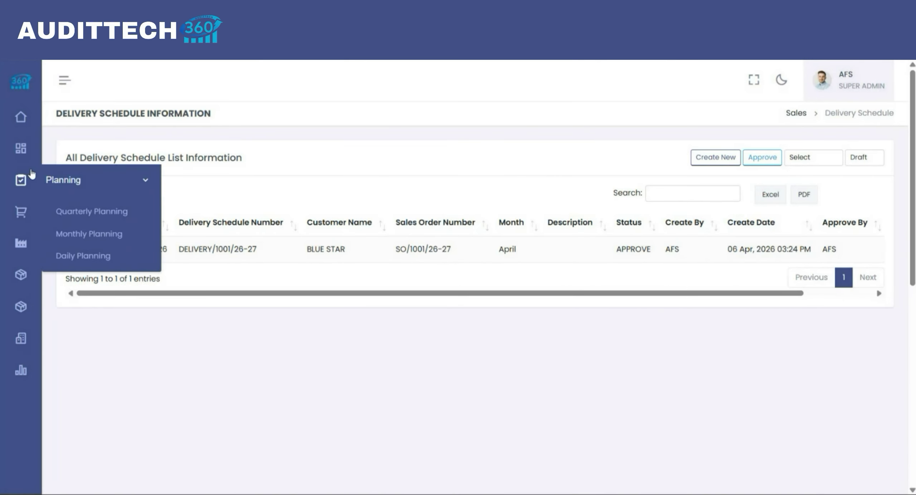
{"action": "left_click", "coordinate": [73, 256]}
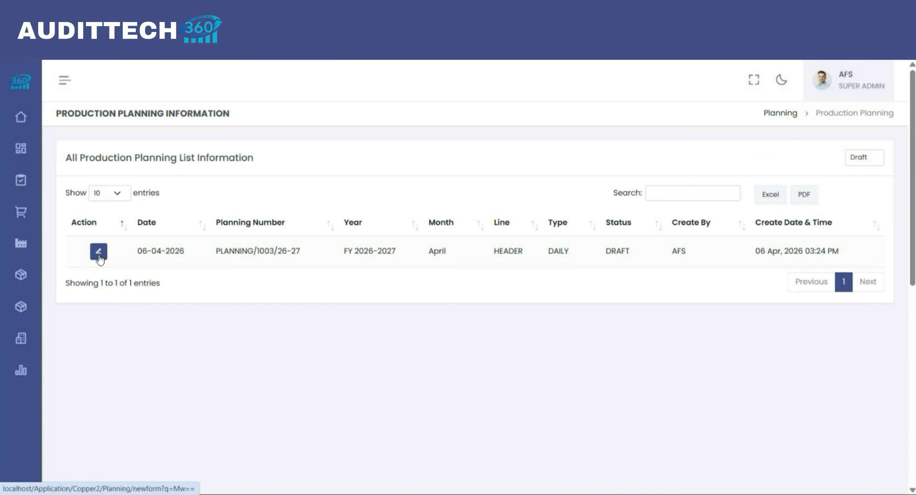
{"action": "left_click", "coordinate": [99, 252]}
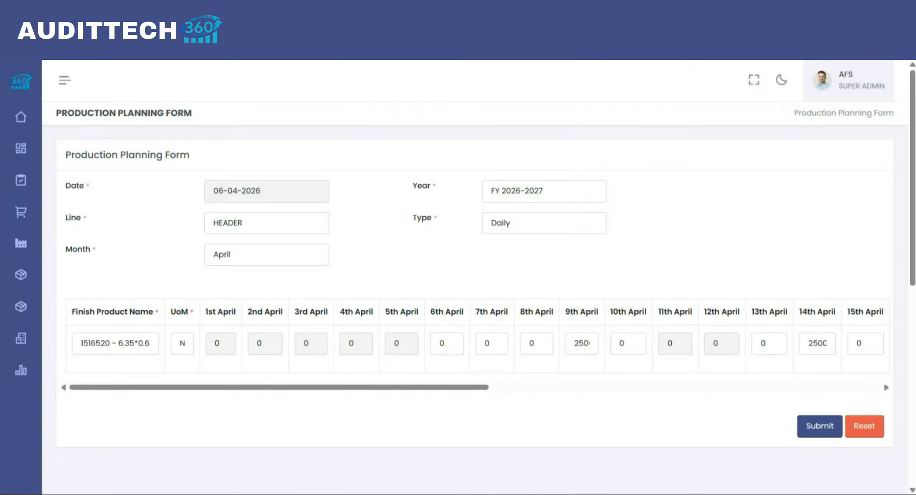
{"action": "key", "text": "alt+Left"}
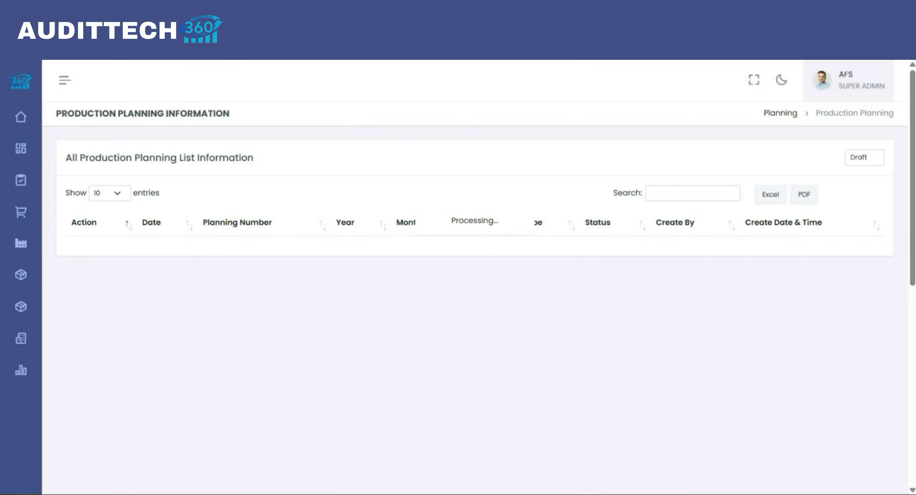
Step: Start a new requisition from the Production section's requisition list
{"action": "left_click", "coordinate": [64, 78]}
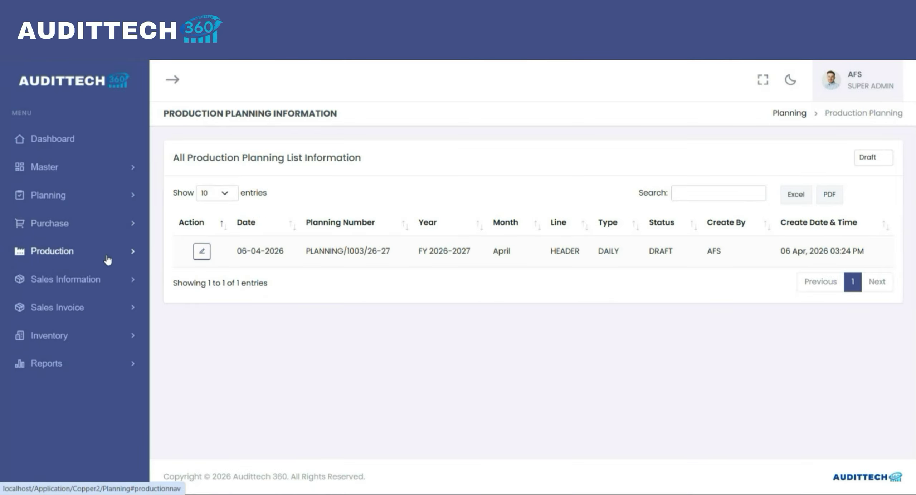
{"action": "left_click", "coordinate": [107, 259]}
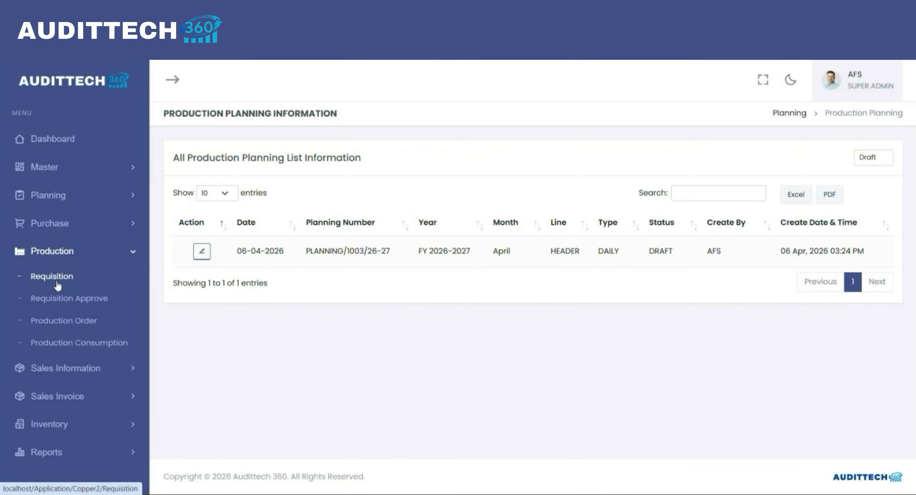
{"action": "left_click", "coordinate": [57, 282]}
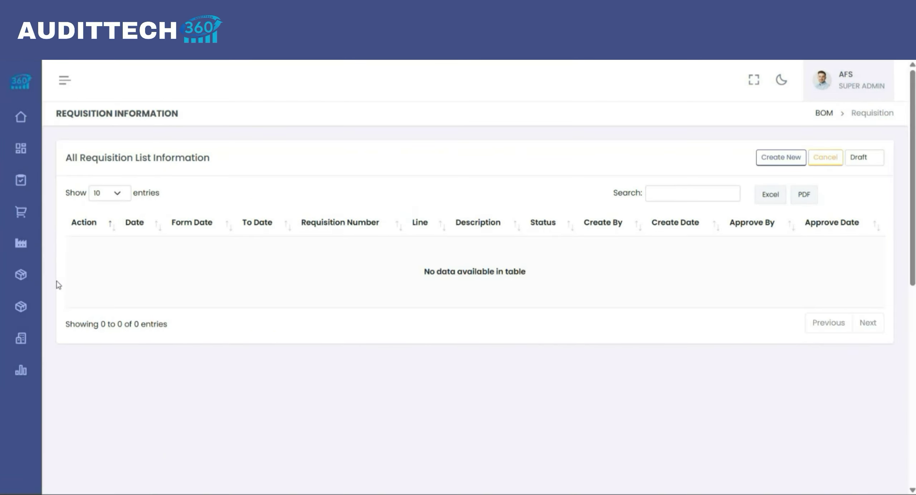
{"action": "left_click", "coordinate": [782, 156]}
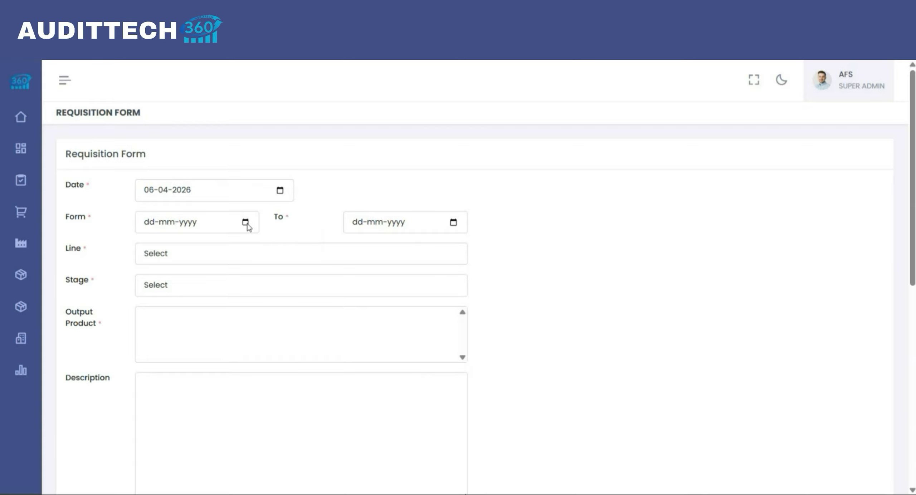
Step: Set the requisition period from 06-04-2026 to 30-04-2026 and choose HEADER as its line
{"action": "left_click", "coordinate": [247, 225]}
{"action": "key", "text": "Return"}
{"action": "left_click", "coordinate": [454, 223]}
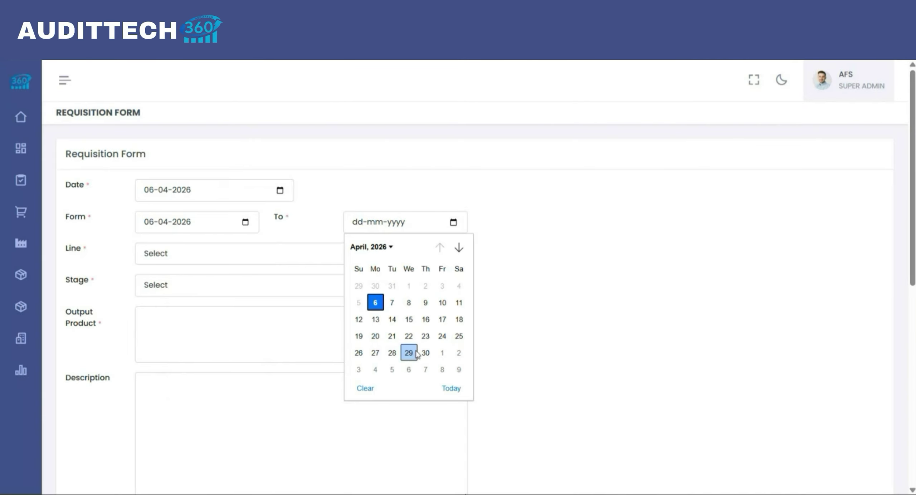
{"action": "left_click", "coordinate": [409, 352]}
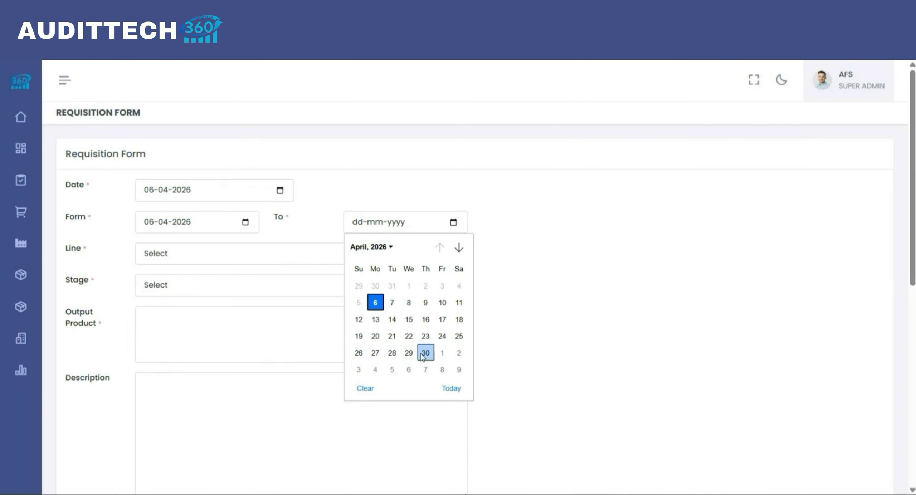
{"action": "left_click", "coordinate": [304, 259]}
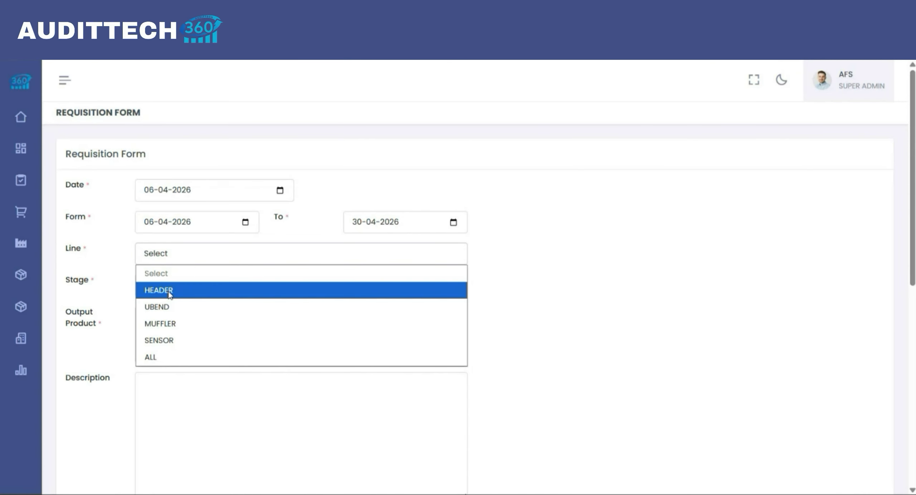
{"action": "left_click", "coordinate": [168, 291]}
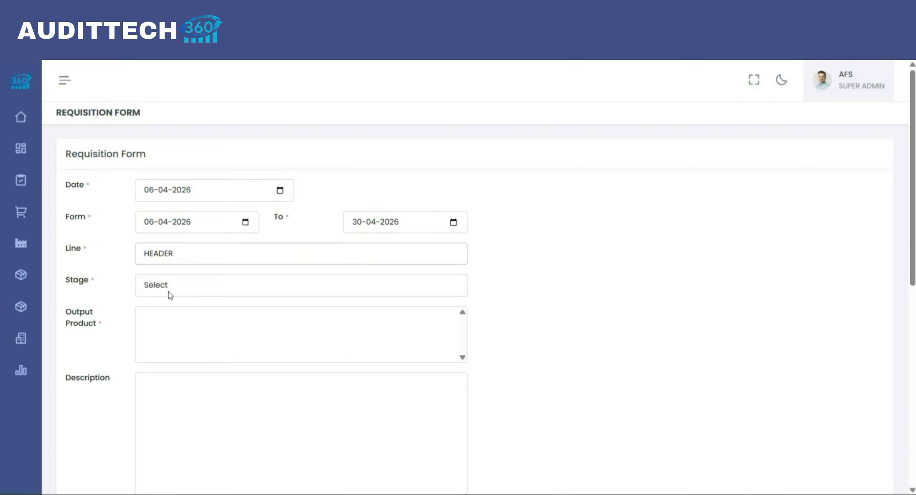
Step: Set the requisition's stage to CUTTING and select the output product 1516520 - 6.35*0.60*50 MM
{"action": "left_click", "coordinate": [168, 291]}
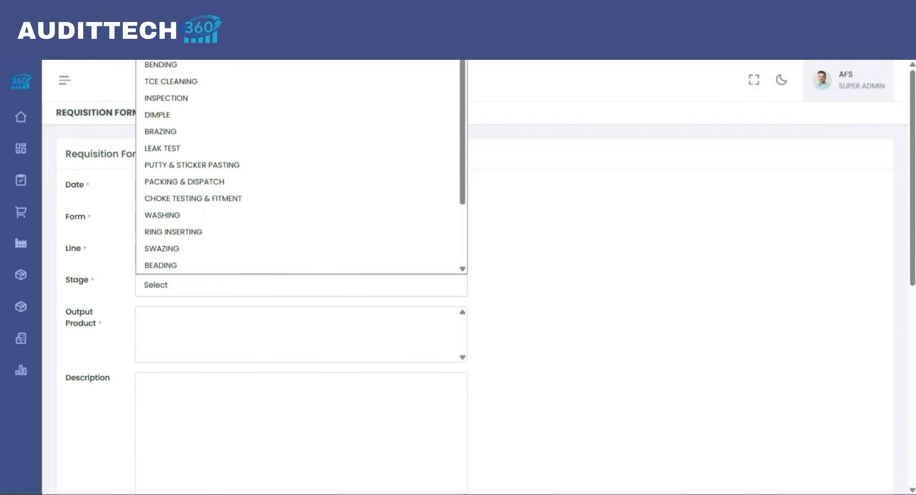
{"action": "left_click", "coordinate": [556, 237]}
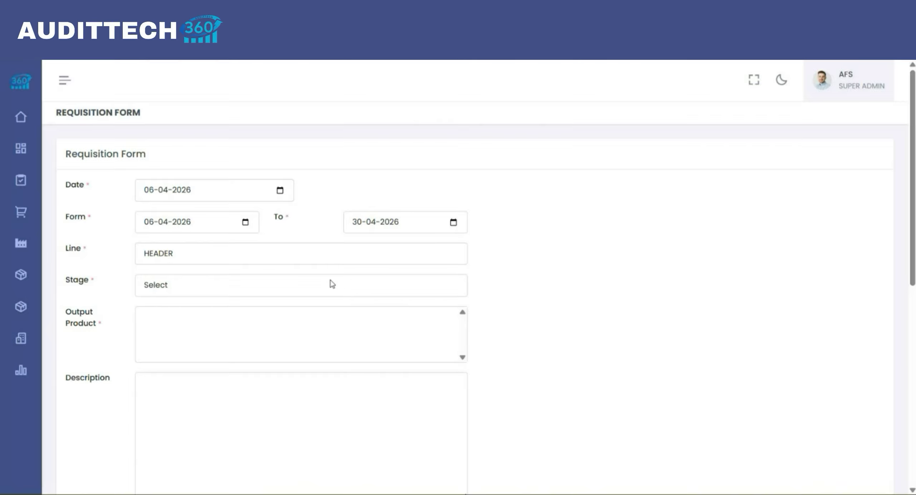
{"action": "left_click", "coordinate": [332, 284]}
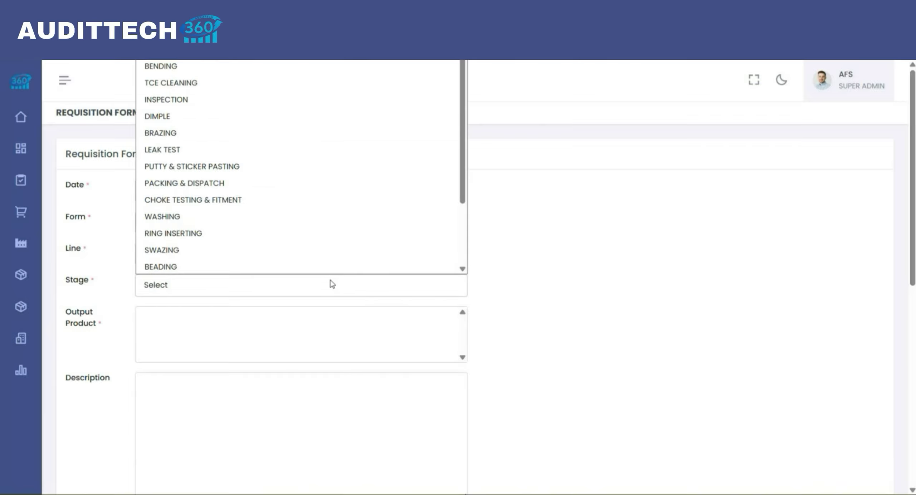
{"action": "left_click", "coordinate": [325, 50]}
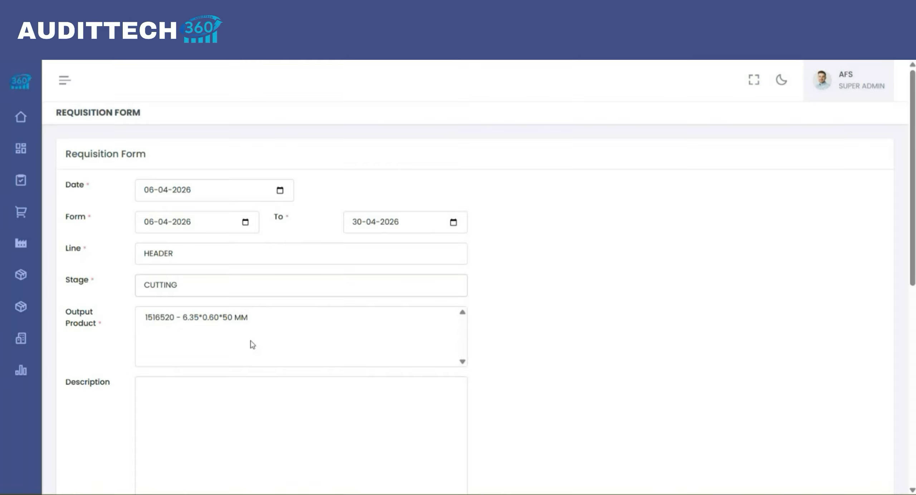
{"action": "left_click", "coordinate": [209, 318]}
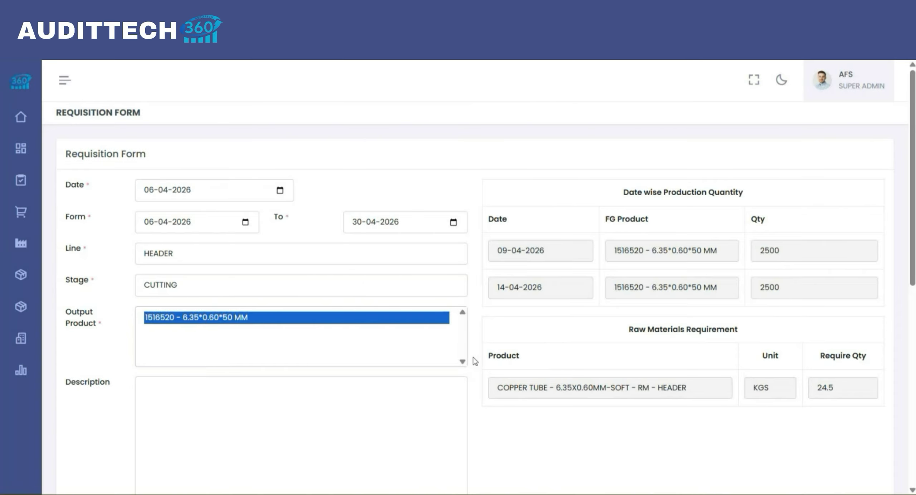
Step: Examine the date-wise production quantities, the raw material requirement and the machine-wise requisition rows
{"action": "left_click", "coordinate": [492, 253]}
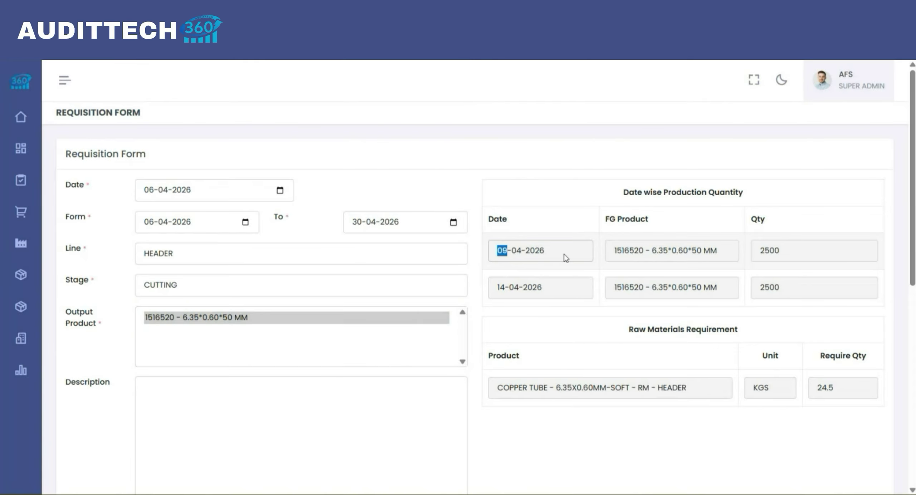
{"action": "left_click", "coordinate": [536, 216]}
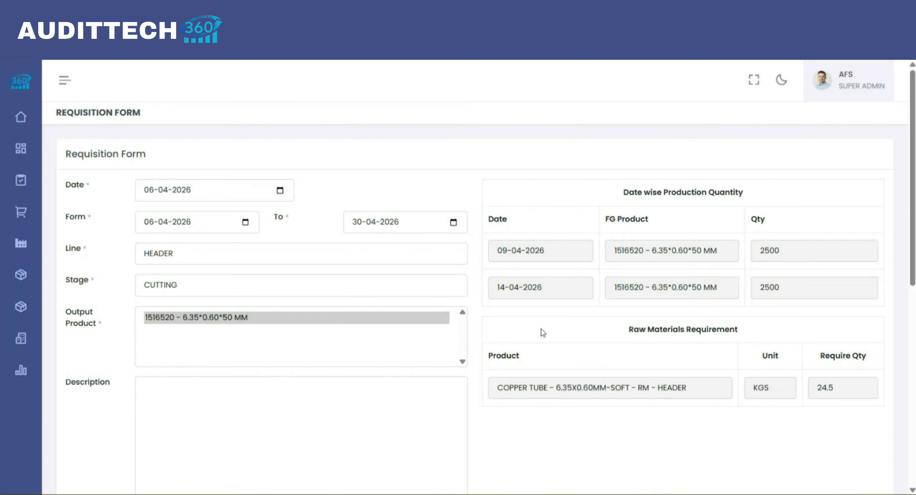
{"action": "scroll", "coordinate": [541, 329], "scroll_direction": "down", "scroll_amount": 1}
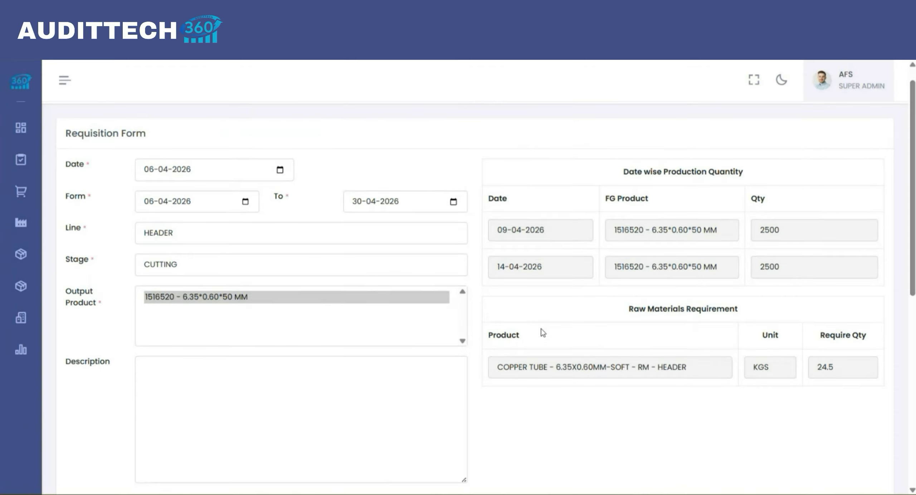
{"action": "left_click_drag", "start_coordinate": [820, 338], "coordinate": [875, 340]}
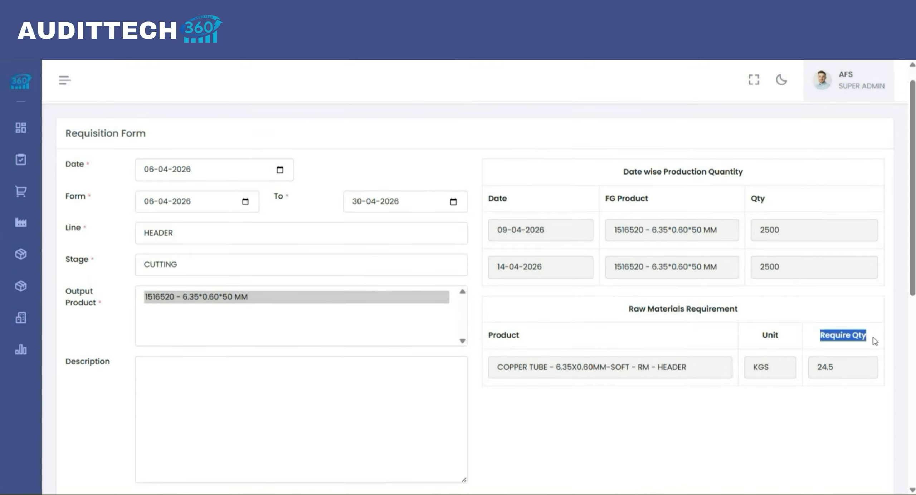
{"action": "left_click", "coordinate": [820, 402]}
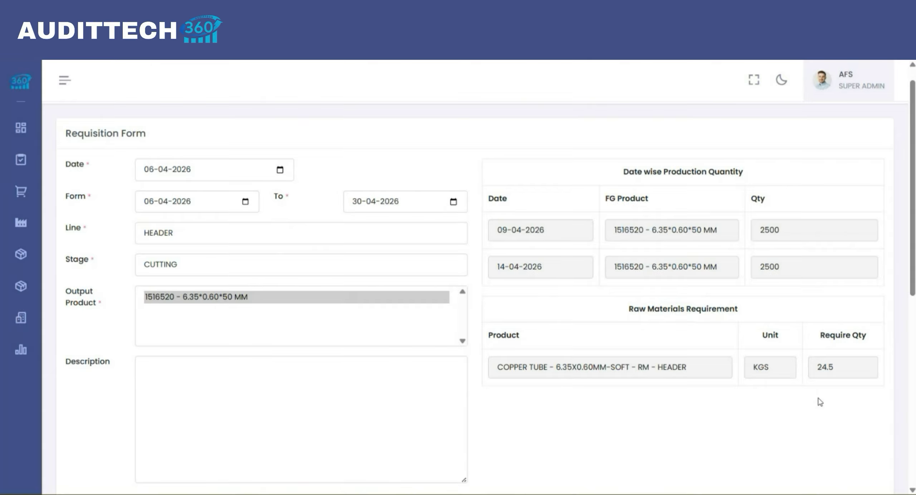
{"action": "scroll", "coordinate": [820, 402], "scroll_direction": "down", "scroll_amount": 3}
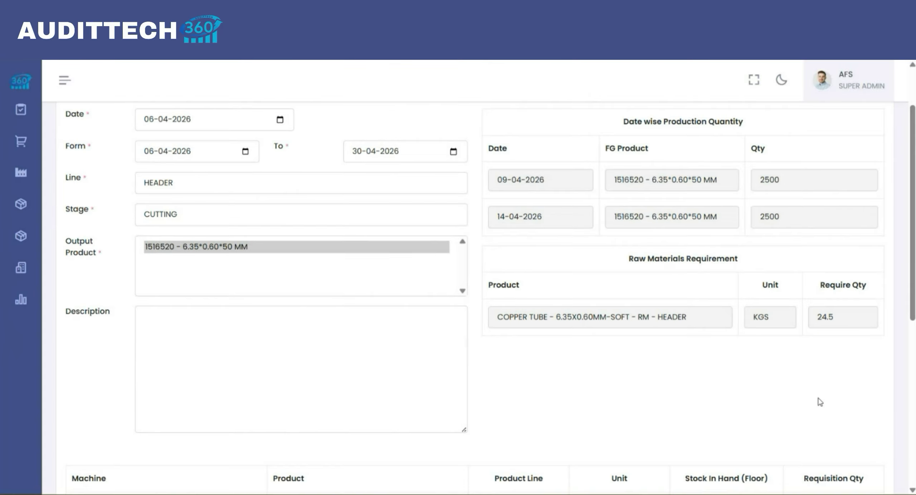
{"action": "scroll", "coordinate": [820, 402], "scroll_direction": "down", "scroll_amount": 2}
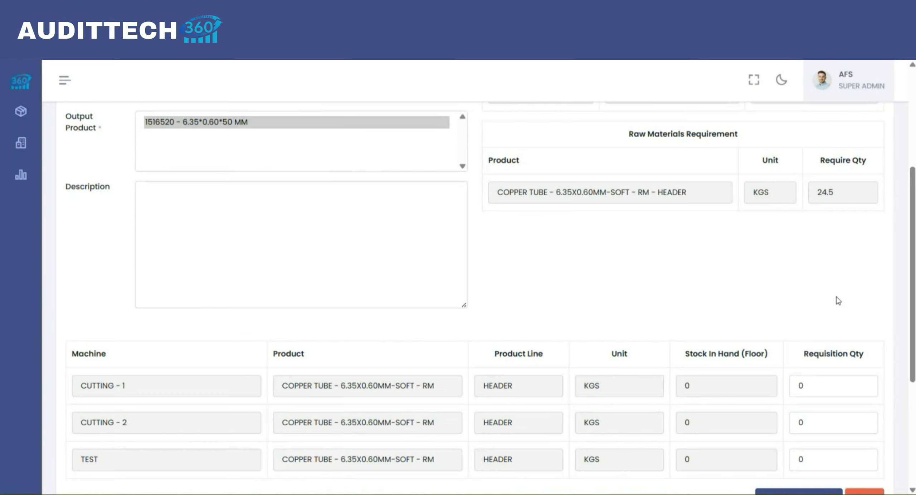
Step: Set the requisition quantity for machine CUTTING - 1 to 14.5 KGS
{"action": "left_click", "coordinate": [821, 381]}
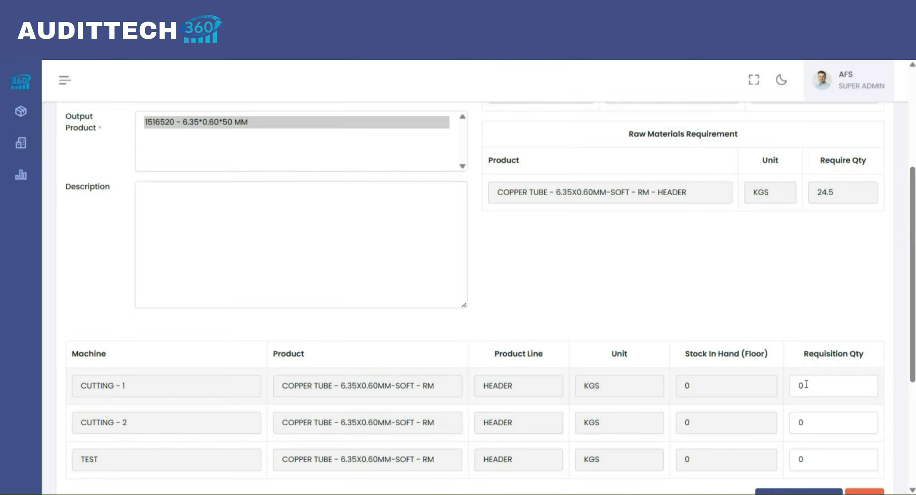
{"action": "left_click_drag", "start_coordinate": [814, 382], "coordinate": [794, 376]}
{"action": "type", "text": "24.5"}
{"action": "key", "text": "Left"}
{"action": "key", "text": "Left"}
{"action": "key", "text": "BackSpace"}
{"action": "type", "text": "1"}
Step: Set the requisition quantity for machine CUTTING - 2 to 10 KGS and send the requisition for approval
{"action": "left_click", "coordinate": [802, 423]}
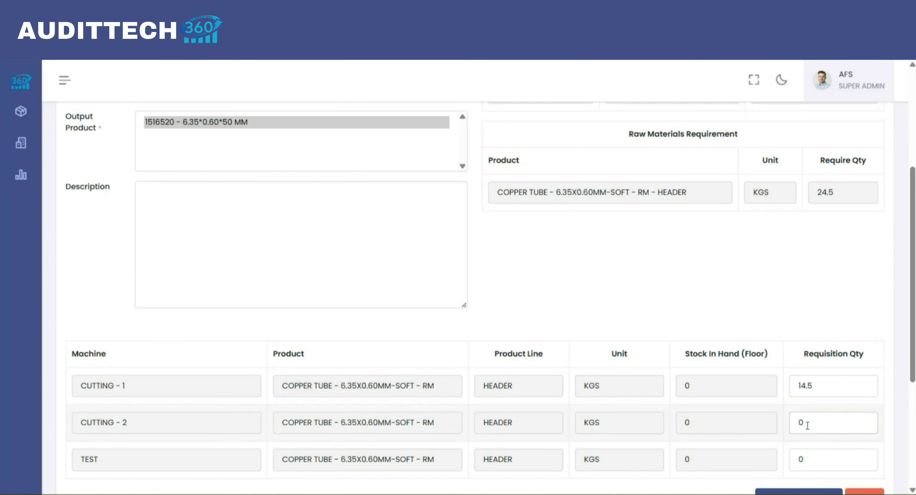
{"action": "left_click", "coordinate": [799, 423]}
{"action": "type", "text": "1"}
{"action": "scroll", "coordinate": [851, 413], "scroll_direction": "down", "scroll_amount": 2}
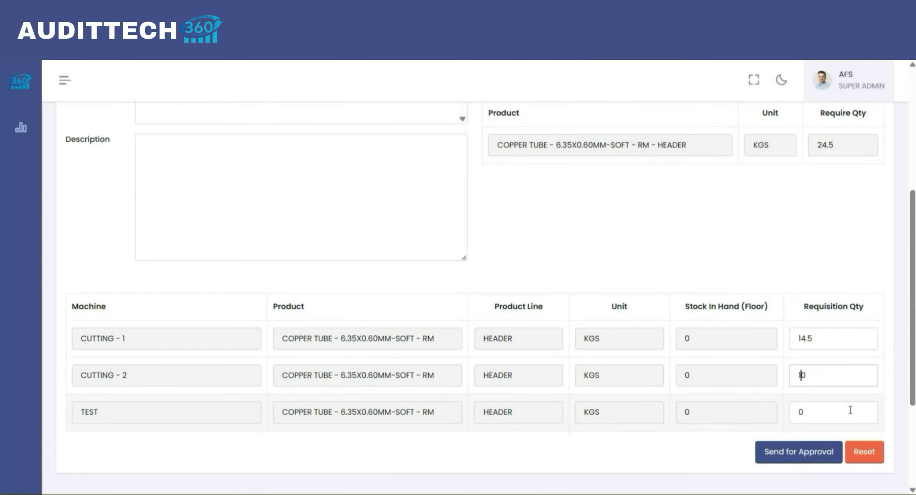
{"action": "left_click", "coordinate": [798, 450]}
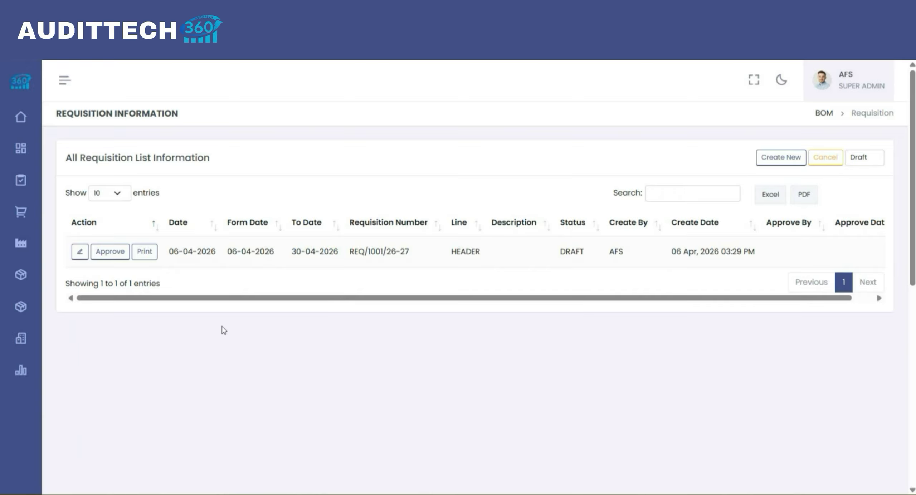
Step: Approve the draft HEADER requisition in the requisition list and open its print version
{"action": "left_click", "coordinate": [105, 255]}
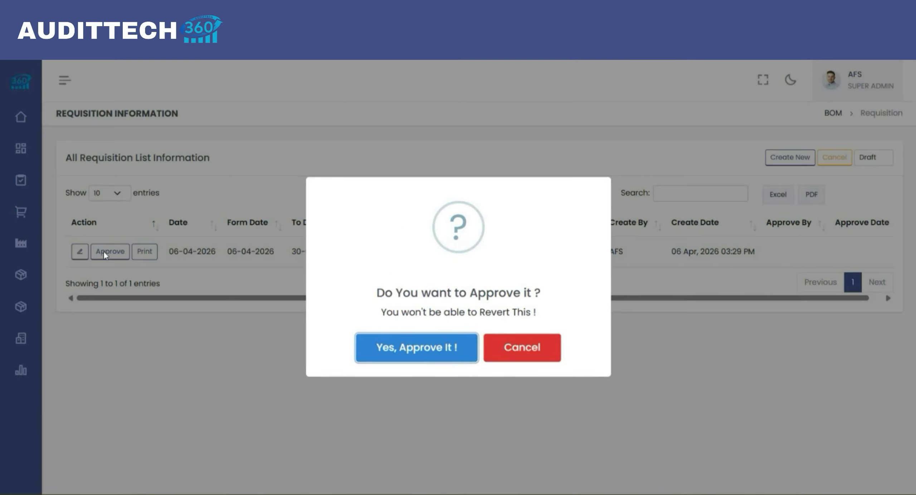
{"action": "left_click", "coordinate": [411, 347]}
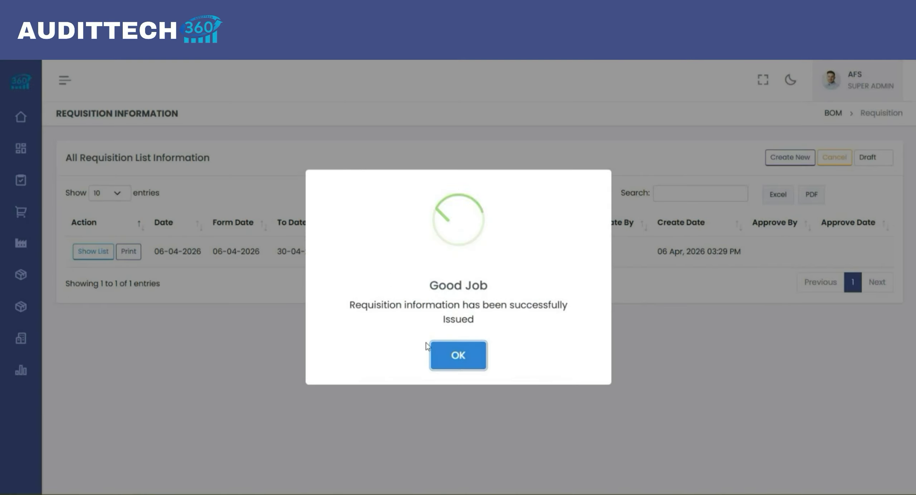
{"action": "left_click", "coordinate": [458, 356]}
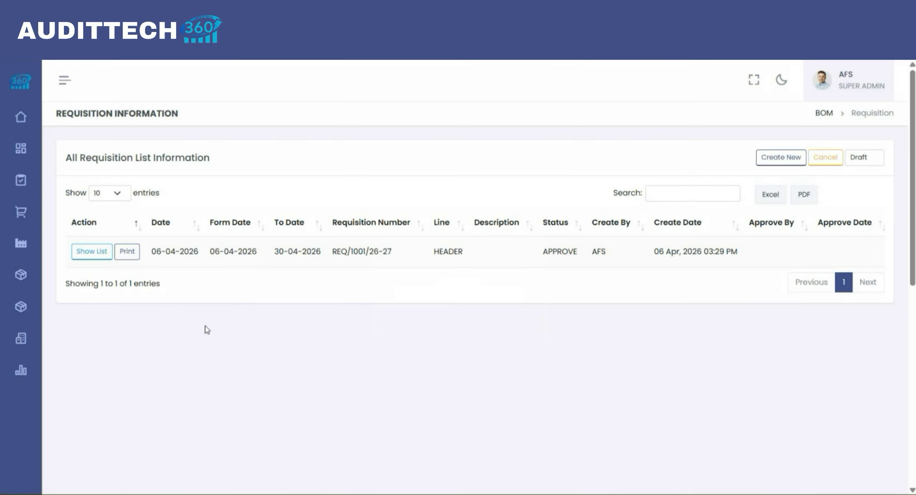
{"action": "left_click", "coordinate": [125, 252]}
Step: Start a new entry under Production's Requisition Approve and choose requisition REQ/1001/26-27
{"action": "mouse_move", "coordinate": [28, 250]}
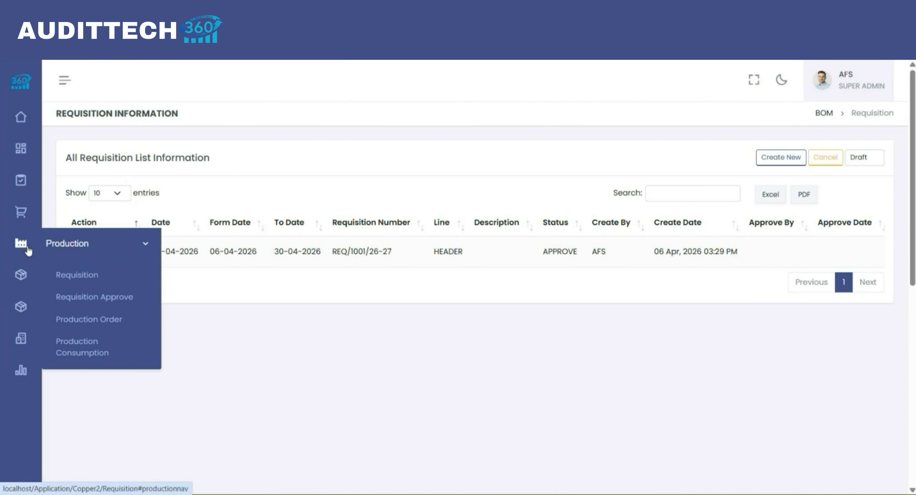
{"action": "left_click", "coordinate": [85, 298]}
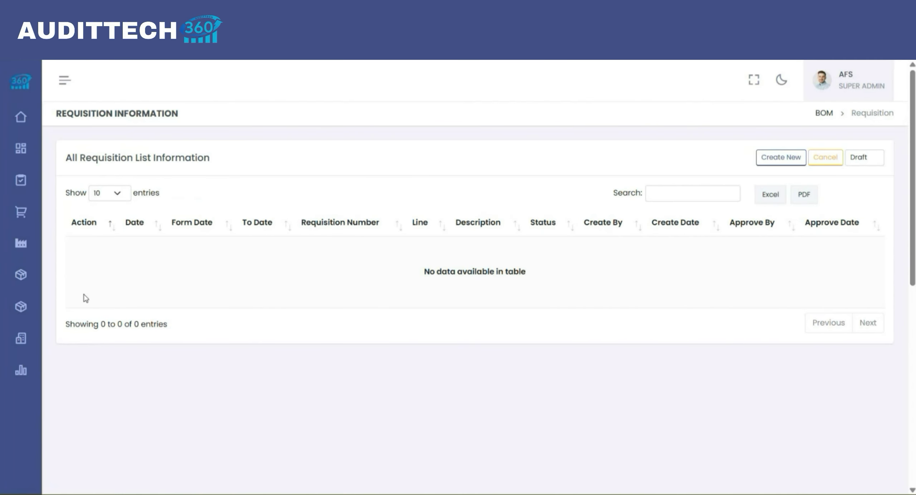
{"action": "left_click", "coordinate": [776, 159]}
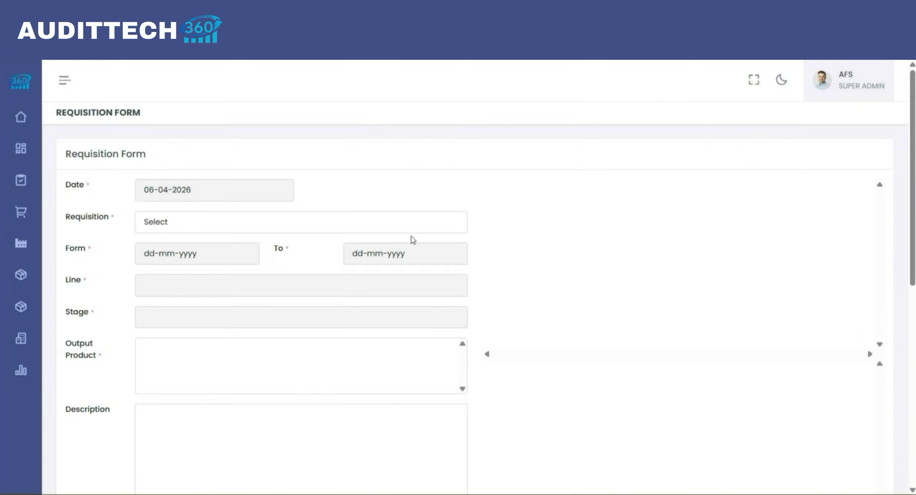
{"action": "left_click", "coordinate": [338, 227]}
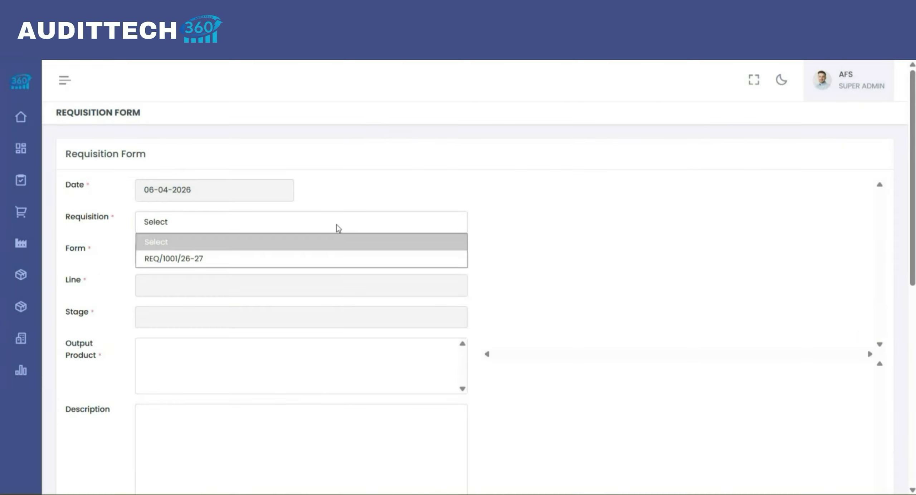
{"action": "left_click", "coordinate": [218, 259]}
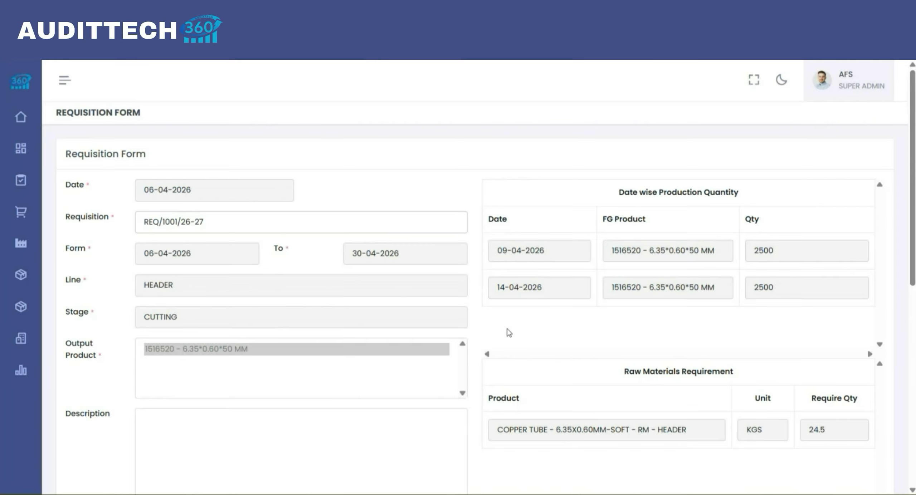
Step: Open the batch selection for CUTTING - 1's approve quantity and choose batch 2026-04-06 - A
{"action": "scroll", "coordinate": [508, 332], "scroll_direction": "down", "scroll_amount": 1}
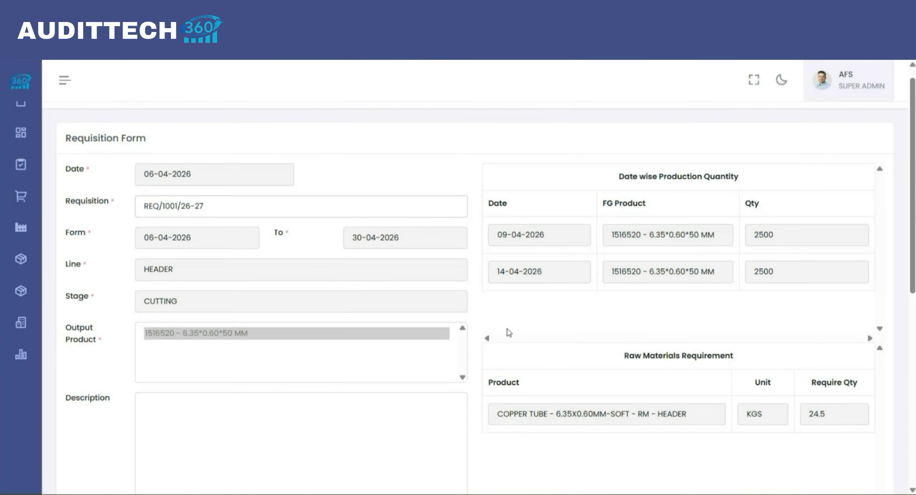
{"action": "scroll", "coordinate": [506, 329], "scroll_direction": "down", "scroll_amount": 1}
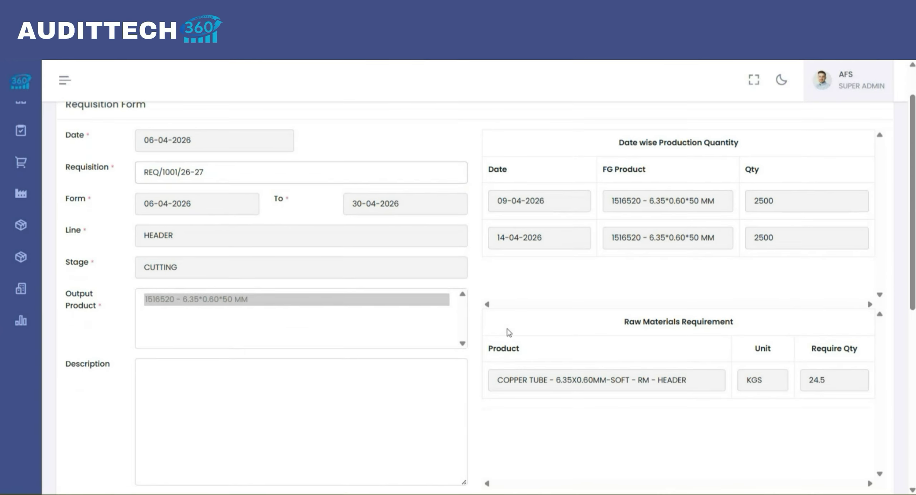
{"action": "scroll", "coordinate": [507, 329], "scroll_direction": "down", "scroll_amount": 1}
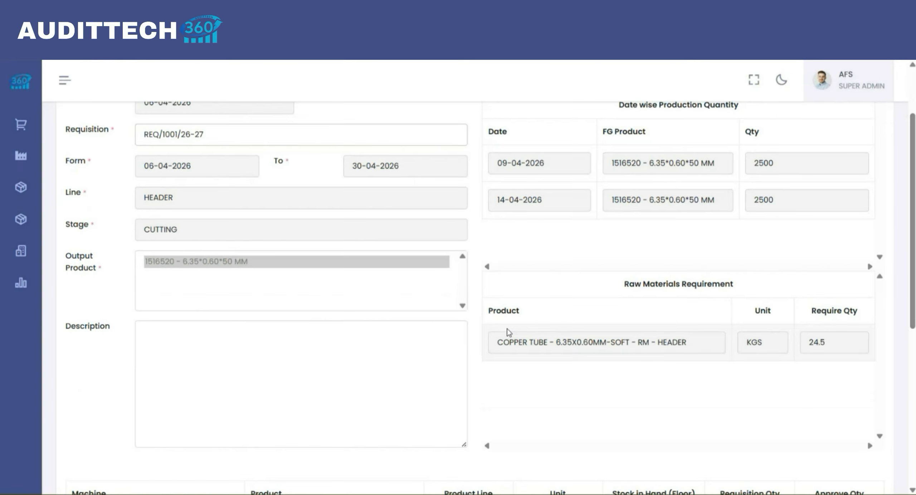
{"action": "scroll", "coordinate": [507, 329], "scroll_direction": "down", "scroll_amount": 2}
{"action": "scroll", "coordinate": [506, 329], "scroll_direction": "down", "scroll_amount": 2}
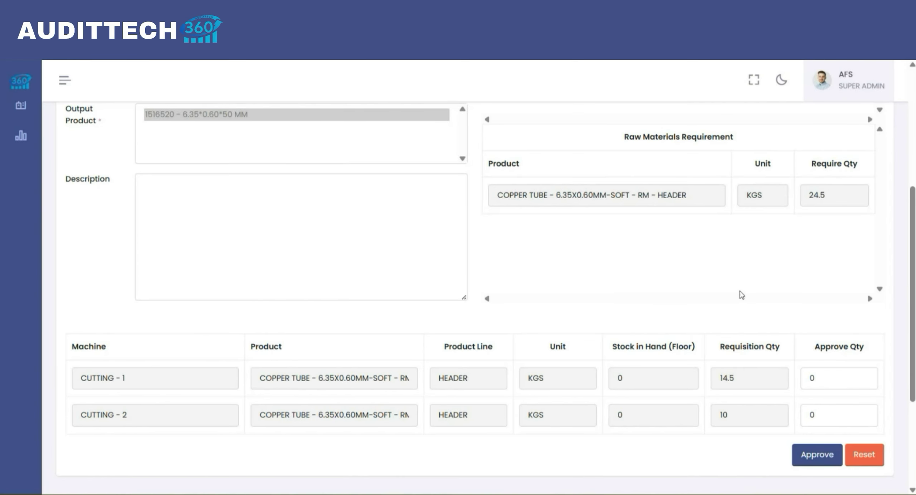
{"action": "left_click_drag", "start_coordinate": [819, 376], "coordinate": [806, 376]}
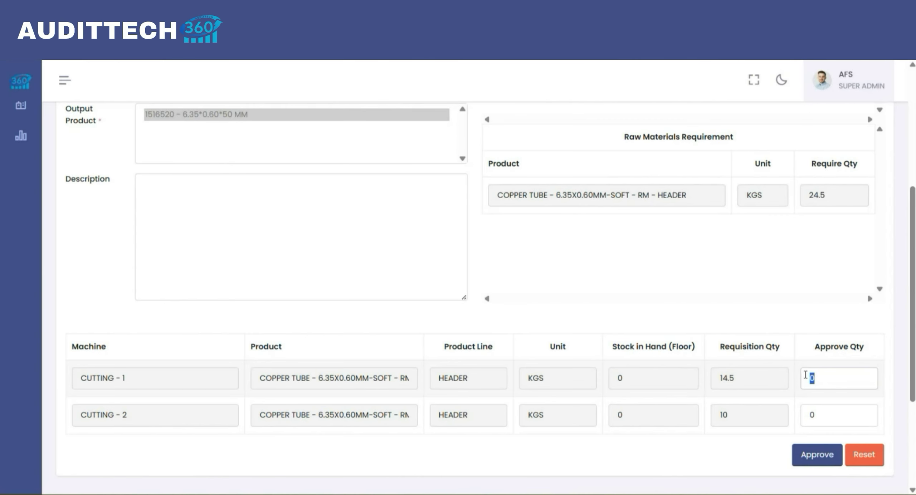
{"action": "left_click", "coordinate": [805, 376]}
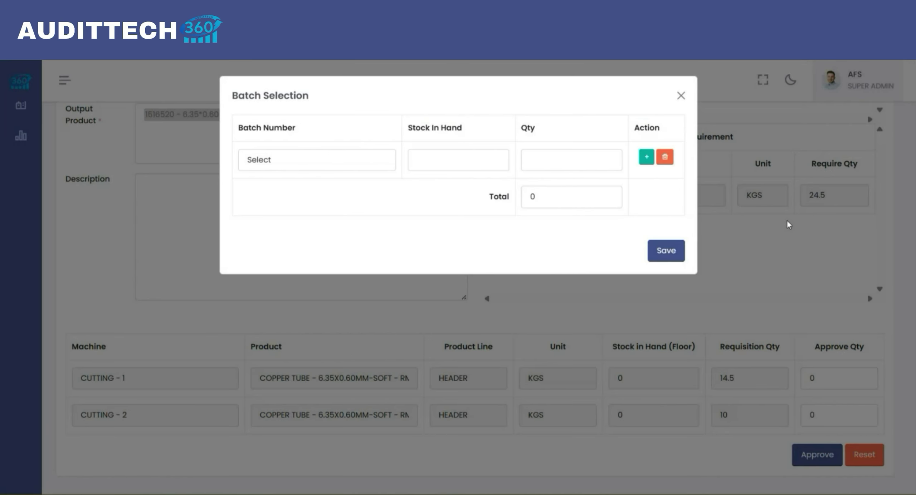
{"action": "left_click", "coordinate": [328, 162]}
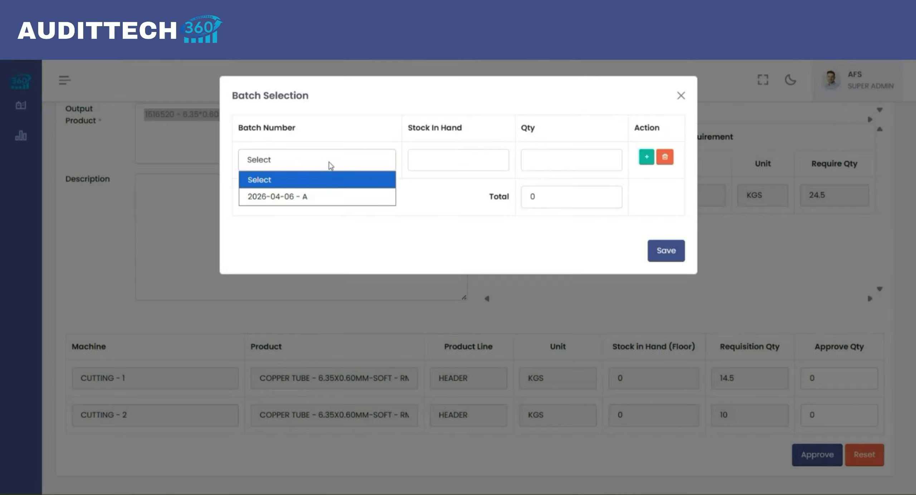
{"action": "left_click", "coordinate": [302, 197]}
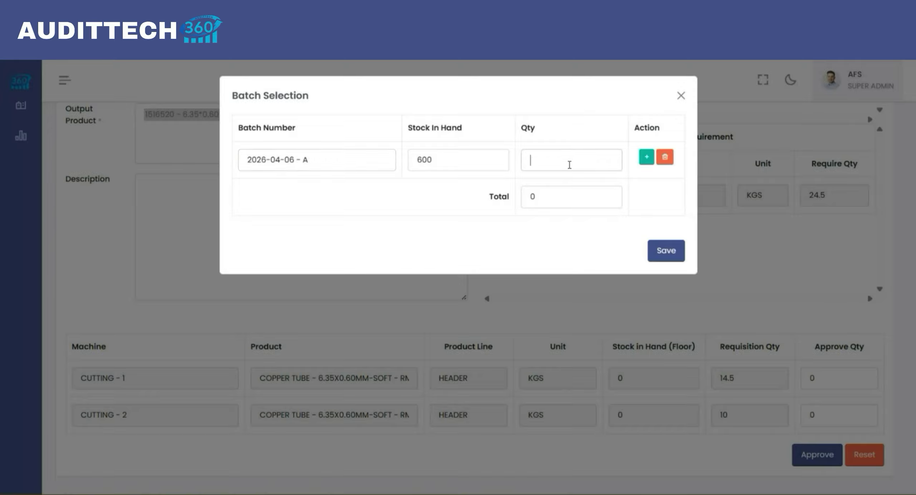
{"action": "left_click", "coordinate": [360, 163]}
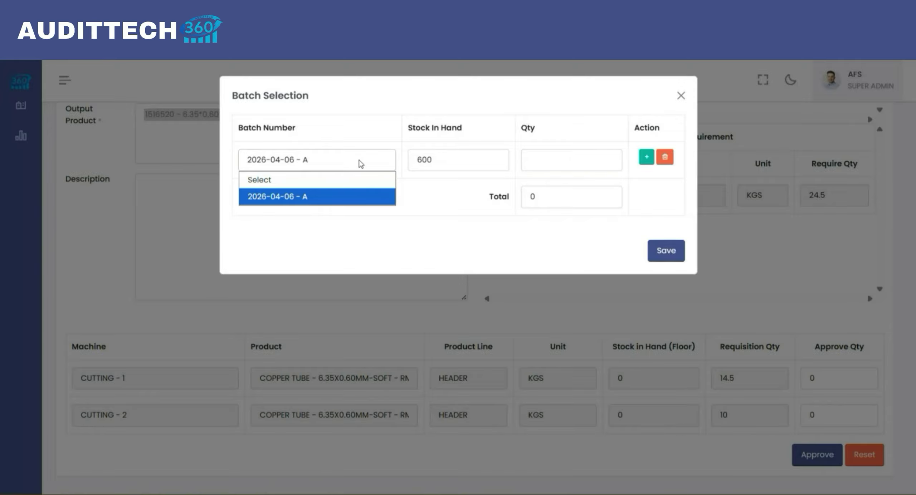
{"action": "left_click", "coordinate": [361, 164]}
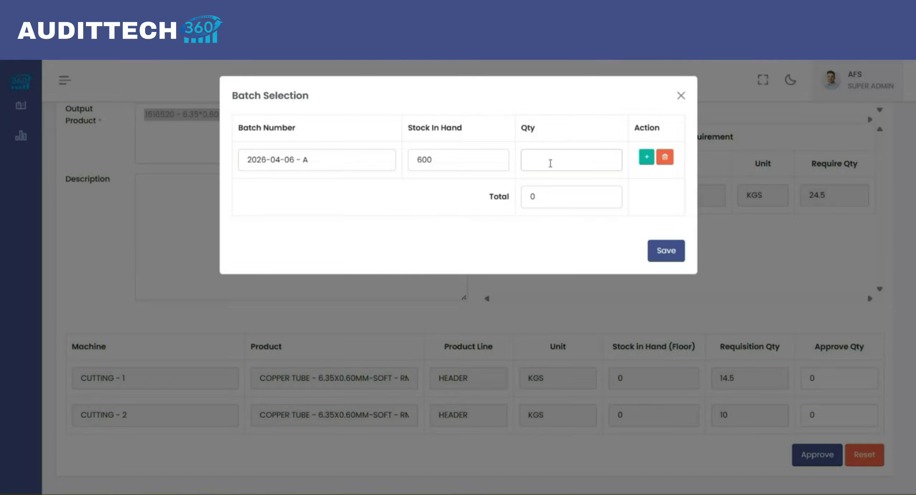
Step: Set the batch quantity for CUTTING - 1 to 14.5 and save the batch selection
{"action": "type", "text": "100"}
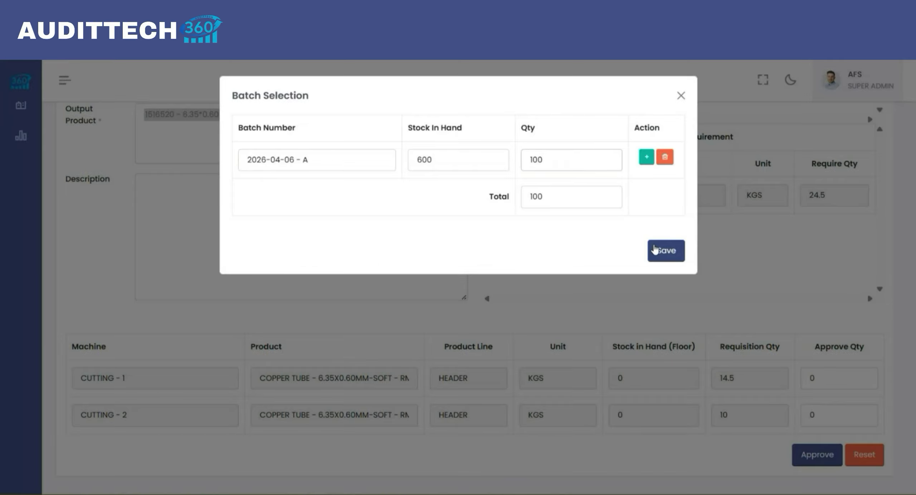
{"action": "key", "text": "BackSpace"}
{"action": "key", "text": "BackSpace"}
{"action": "key", "text": "BackSpace"}
{"action": "type", "text": "14.5"}
{"action": "left_click", "coordinate": [677, 260]}
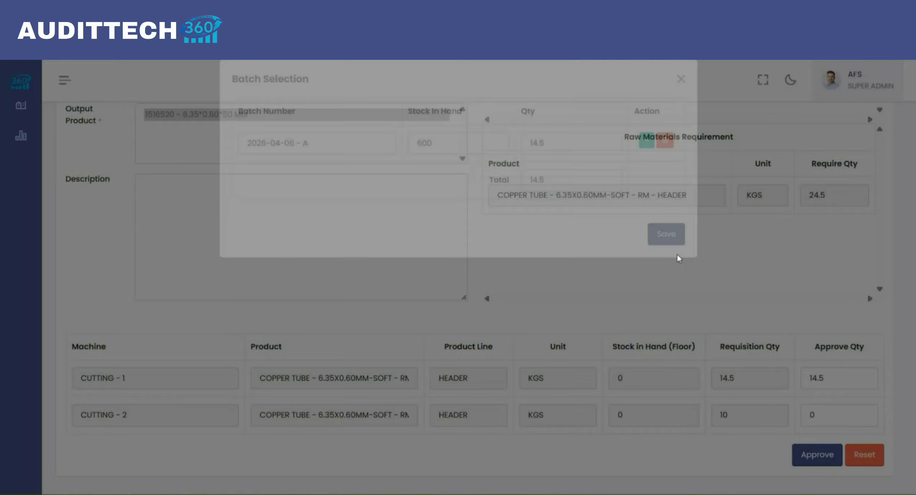
Step: Allocate 14.5 from batch 2026-04-06 - A to CUTTING - 2's approve quantity and save the selection
{"action": "left_click", "coordinate": [828, 408]}
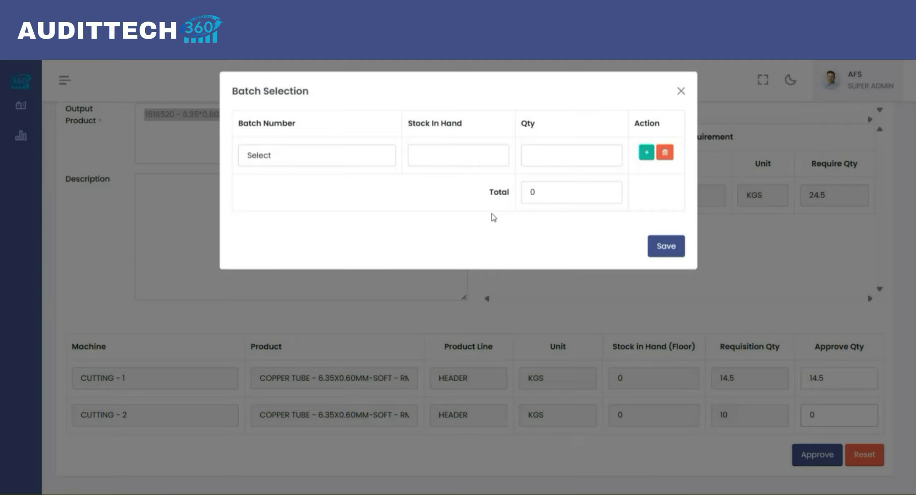
{"action": "left_click", "coordinate": [344, 154]}
{"action": "left_click", "coordinate": [270, 203]}
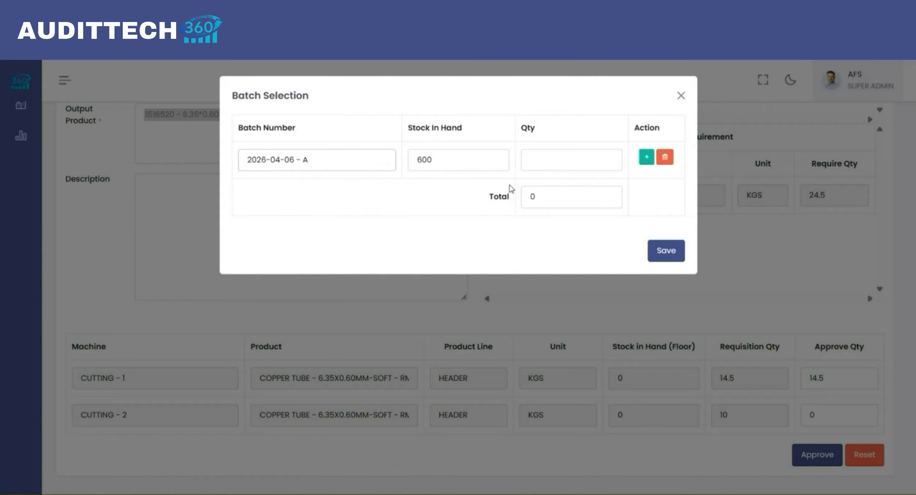
{"action": "left_click", "coordinate": [546, 160]}
{"action": "type", "text": "14.5"}
{"action": "left_click", "coordinate": [666, 250]}
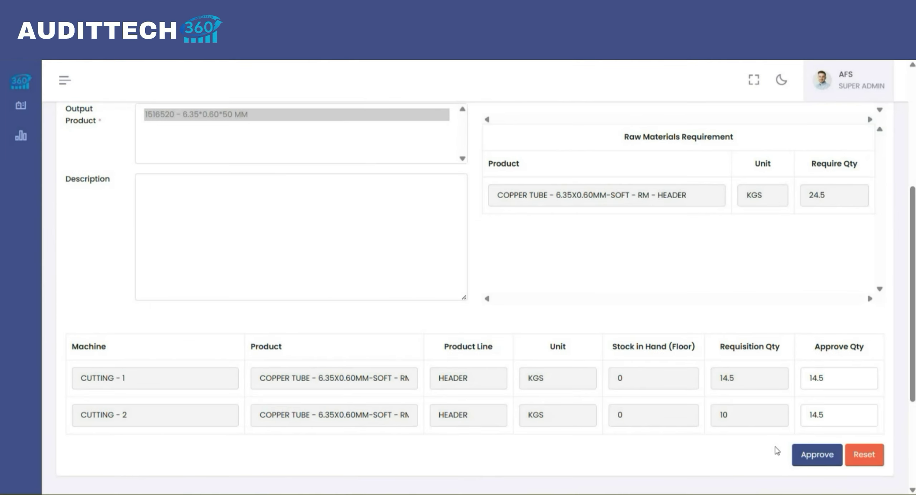
Step: Submit the approve quantities and give final approval to the resulting draft in the requisition approval list
{"action": "left_click", "coordinate": [811, 460]}
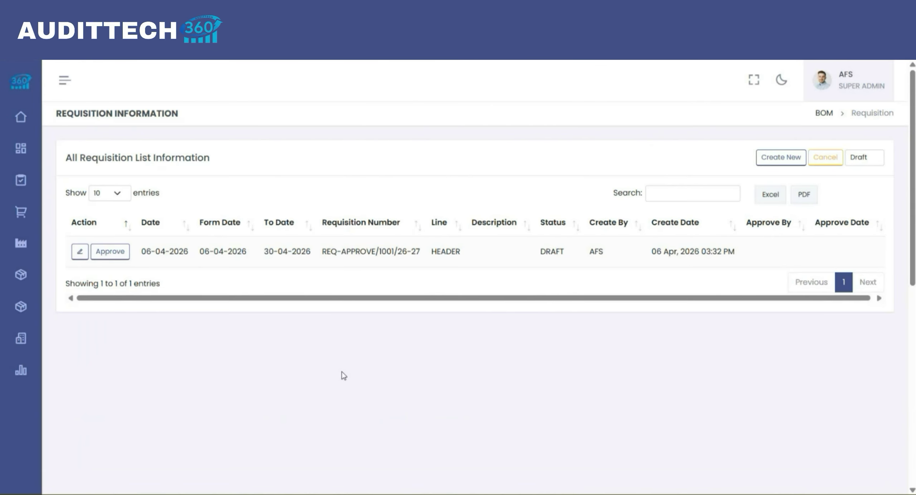
{"action": "left_click", "coordinate": [112, 252]}
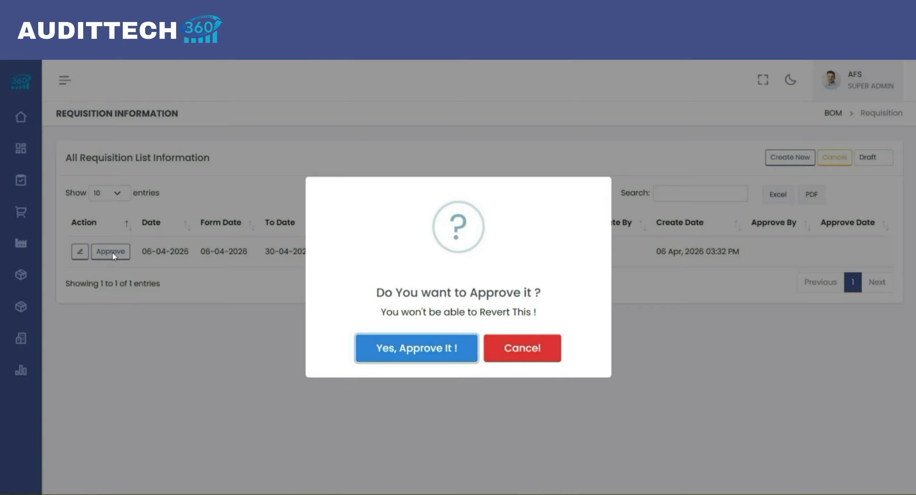
{"action": "left_click", "coordinate": [393, 356]}
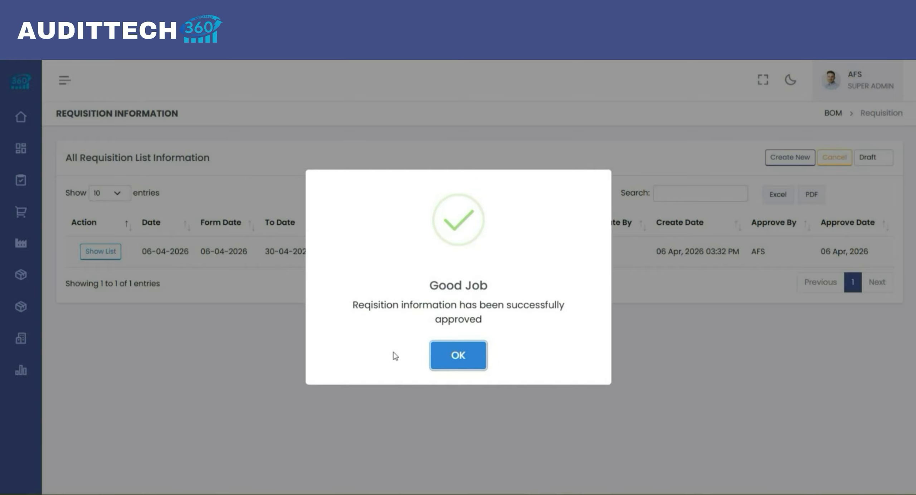
{"action": "left_click", "coordinate": [447, 354]}
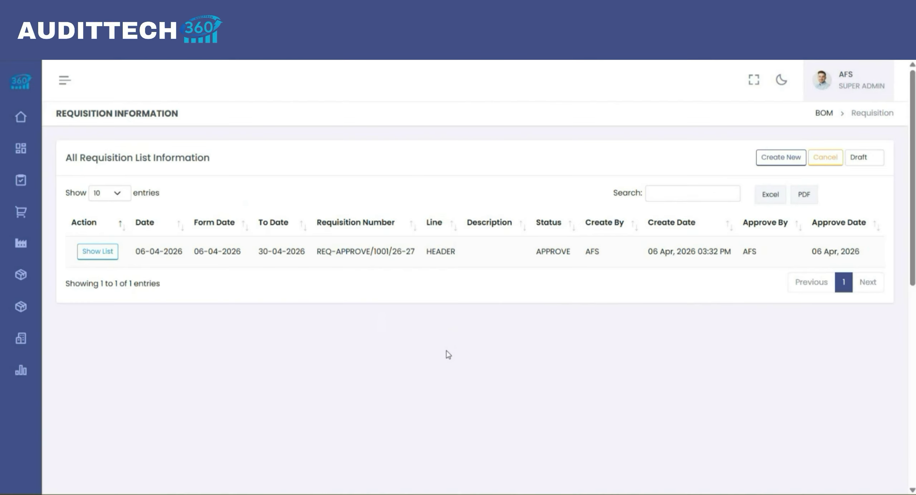
Step: Open the Stock In Hand report and examine the location, machinery and quantity of each stock entry
{"action": "mouse_move", "coordinate": [18, 378]}
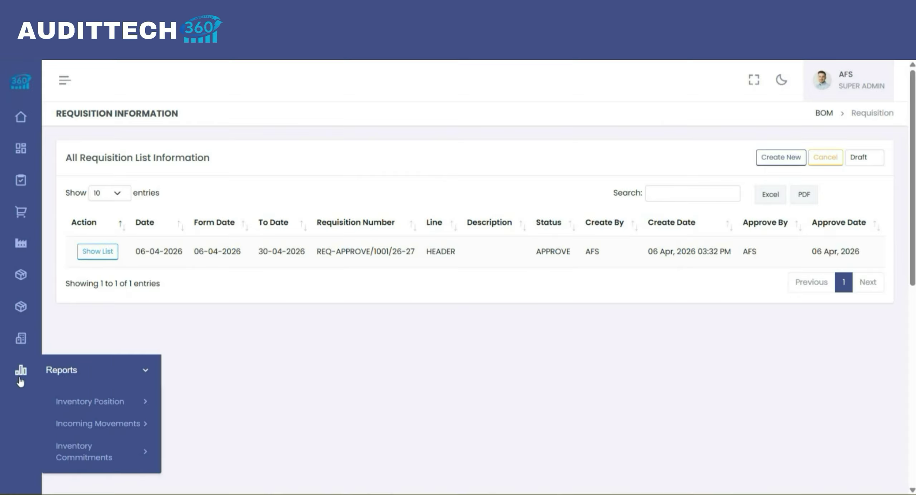
{"action": "mouse_move", "coordinate": [116, 409]}
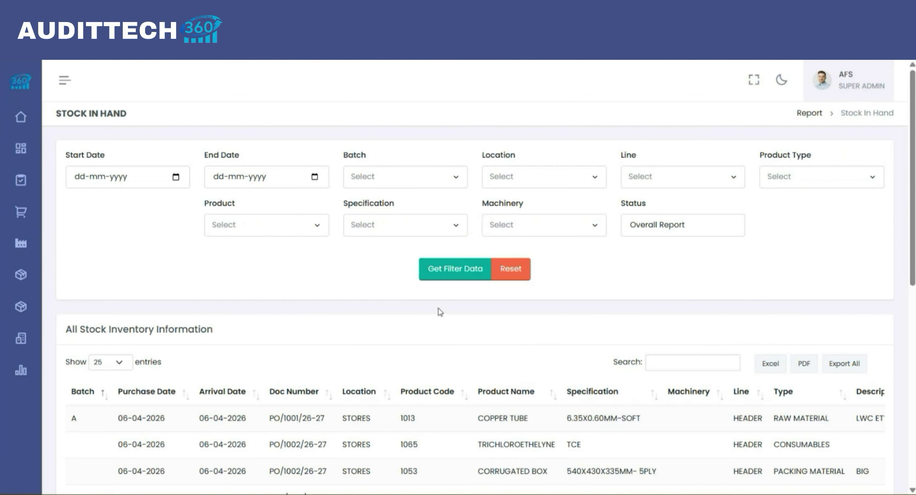
{"action": "scroll", "coordinate": [429, 322], "scroll_direction": "down", "scroll_amount": 2}
{"action": "scroll", "coordinate": [421, 338], "scroll_direction": "down", "scroll_amount": 3}
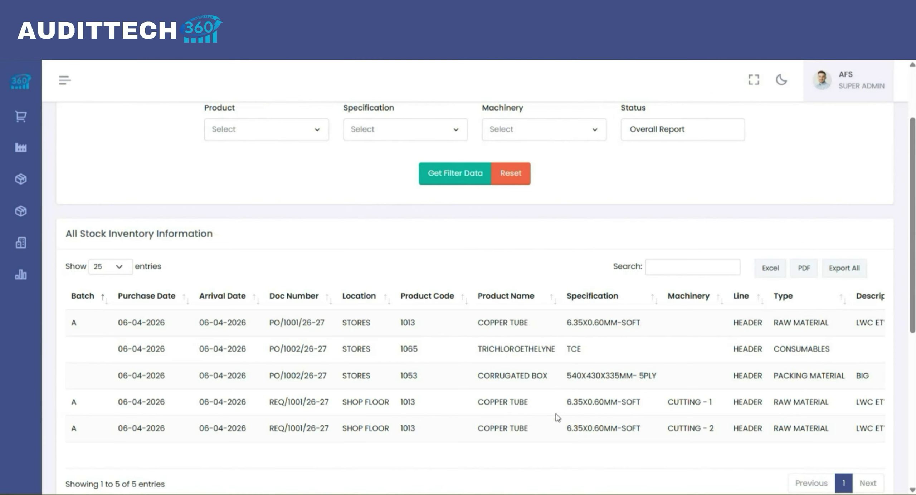
{"action": "scroll", "coordinate": [666, 400], "scroll_direction": "right", "scroll_amount": 5}
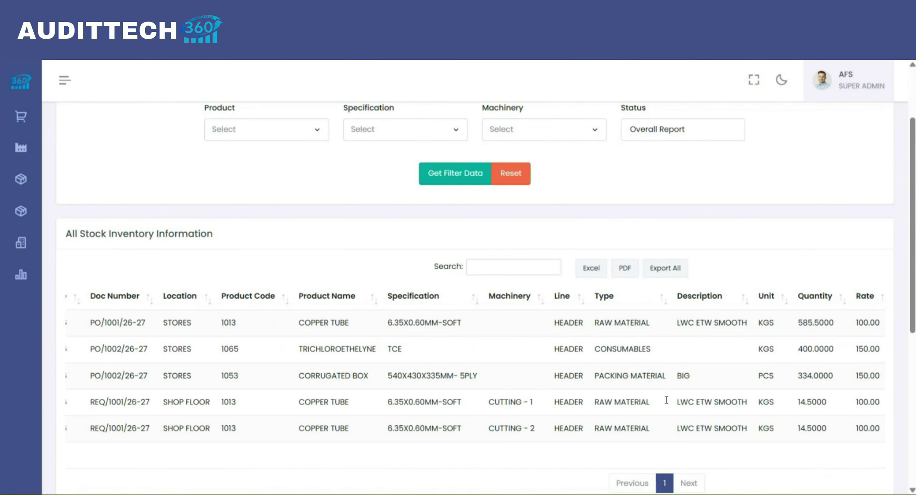
Step: Compare the copper tube quantities held in stores and on the shop floor, and check which cutting machines hold the shop floor stock
{"action": "scroll", "coordinate": [666, 400], "scroll_direction": "right", "scroll_amount": 3}
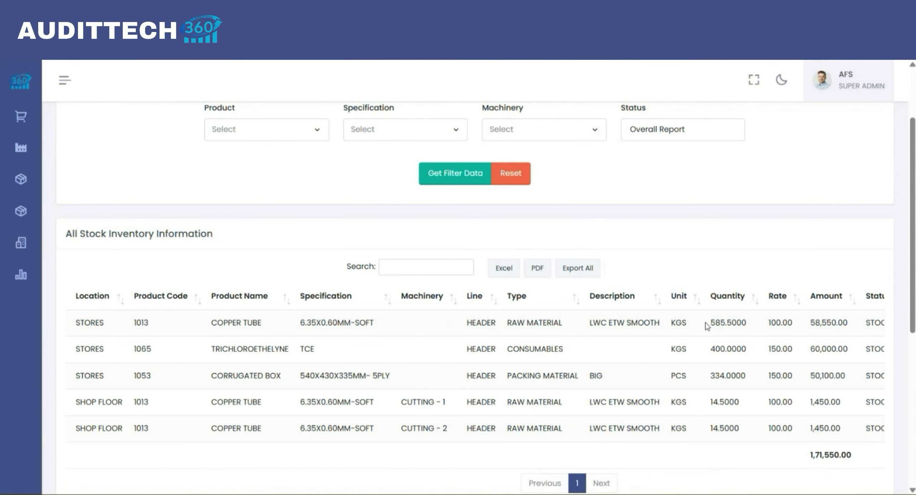
{"action": "left_click_drag", "start_coordinate": [707, 322], "coordinate": [750, 325]}
{"action": "left_click", "coordinate": [754, 324]}
{"action": "left_click_drag", "start_coordinate": [709, 403], "coordinate": [733, 405]}
{"action": "scroll", "coordinate": [734, 408], "scroll_direction": "down", "scroll_amount": 1}
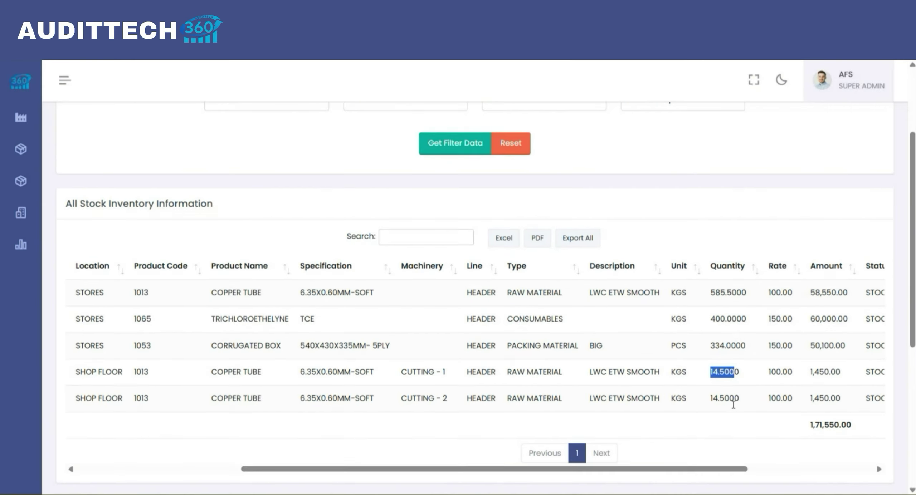
{"action": "scroll", "coordinate": [750, 396], "scroll_direction": "up", "scroll_amount": 2}
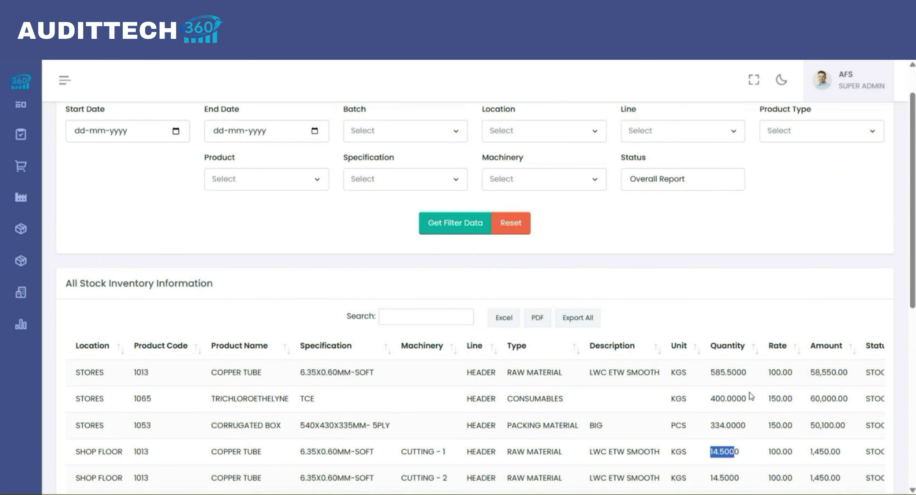
{"action": "scroll", "coordinate": [750, 395], "scroll_direction": "left", "scroll_amount": 5}
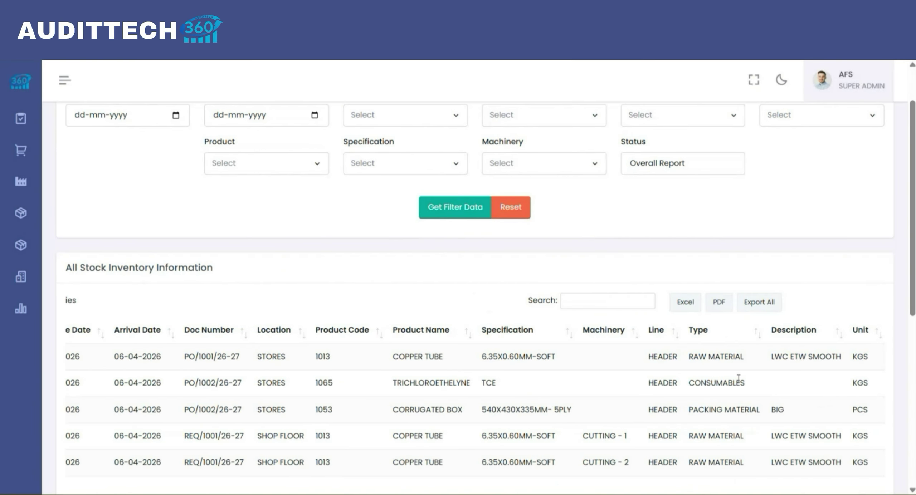
{"action": "left_click_drag", "start_coordinate": [258, 356], "coordinate": [307, 359]}
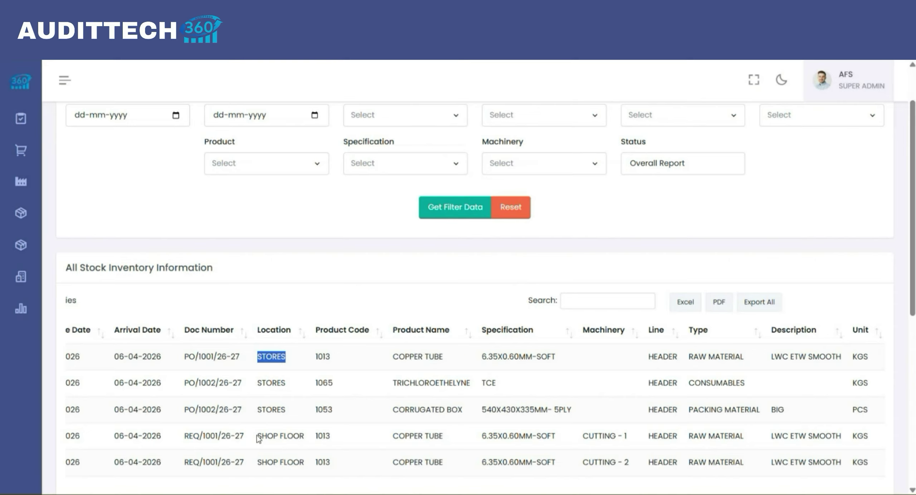
{"action": "left_click_drag", "start_coordinate": [258, 437], "coordinate": [308, 439]}
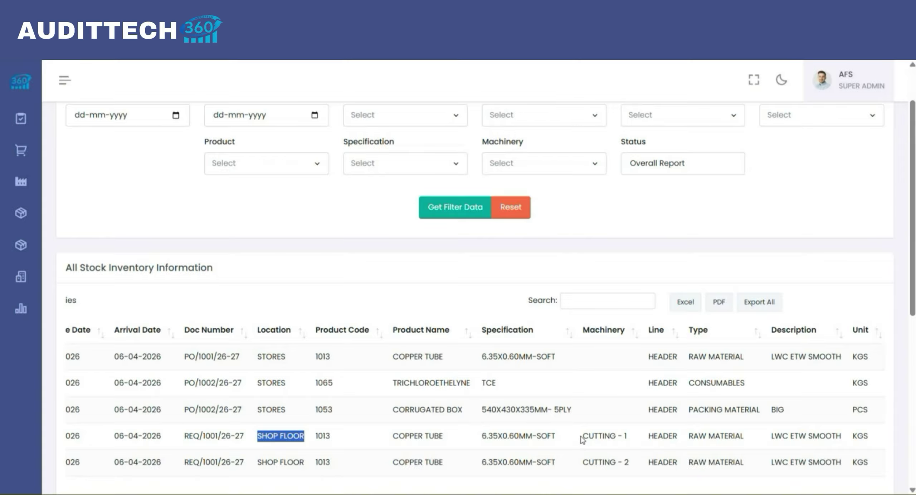
{"action": "left_click_drag", "start_coordinate": [581, 437], "coordinate": [640, 440]}
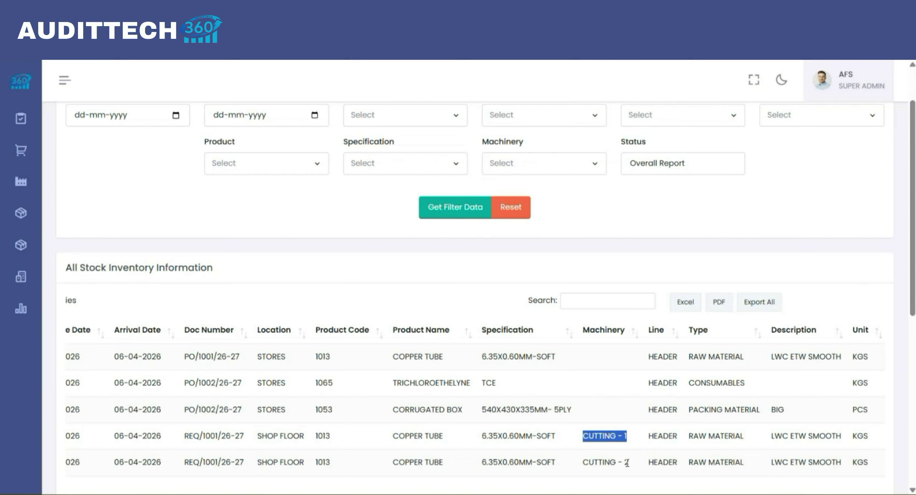
{"action": "left_click_drag", "start_coordinate": [630, 464], "coordinate": [580, 465]}
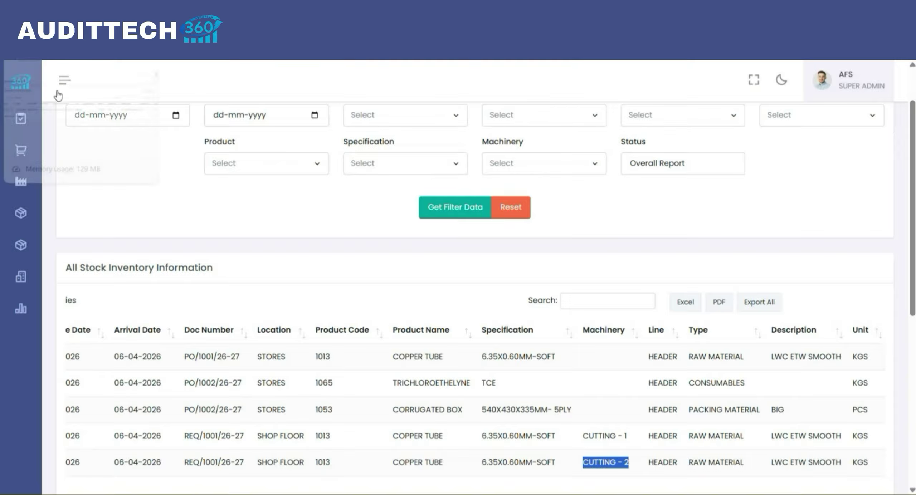
Step: Create a new requisition covering the period from 06-04-2026 to 30-04-2026
{"action": "mouse_move", "coordinate": [21, 181]}
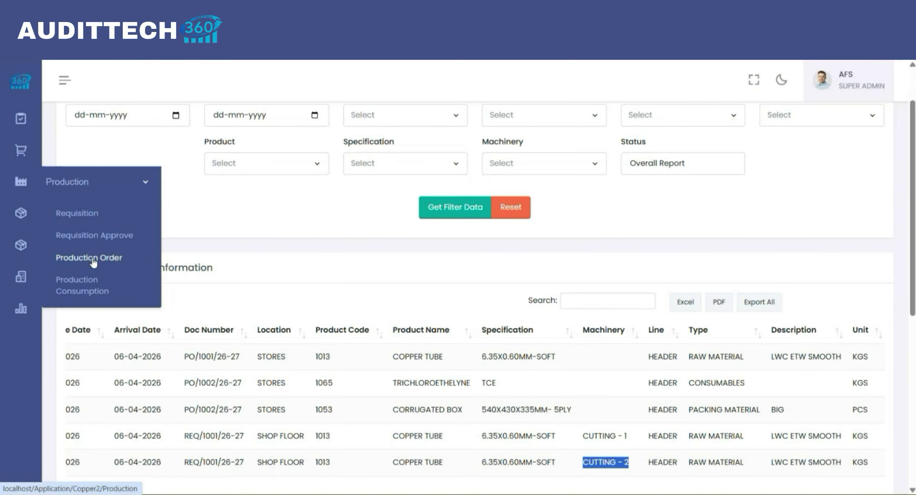
{"action": "left_click", "coordinate": [78, 215]}
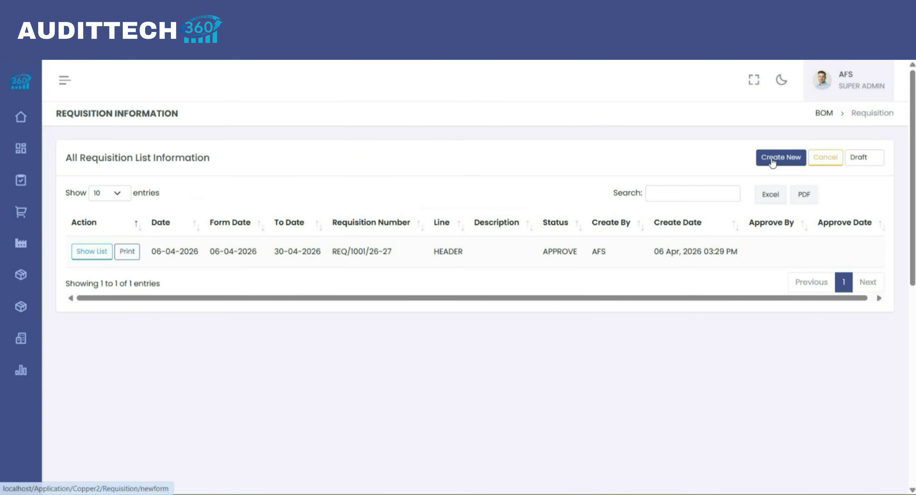
{"action": "left_click", "coordinate": [772, 162]}
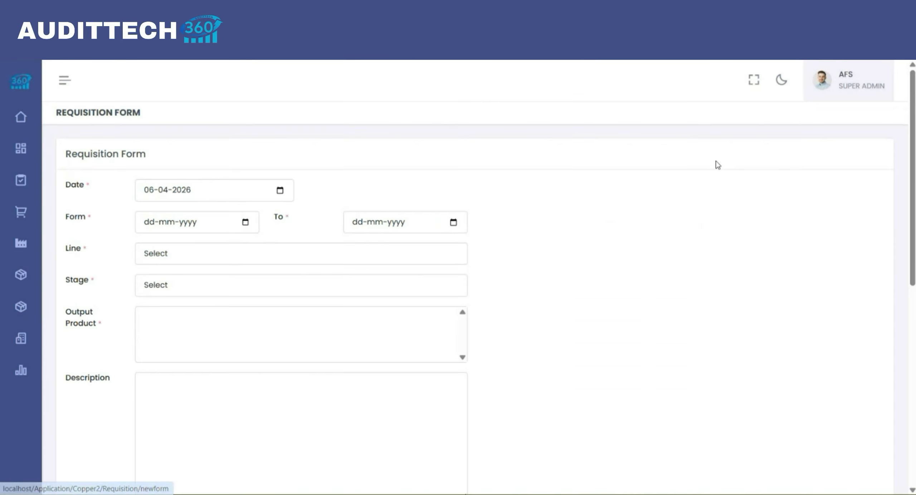
{"action": "left_click", "coordinate": [246, 223]}
{"action": "key", "text": "Return"}
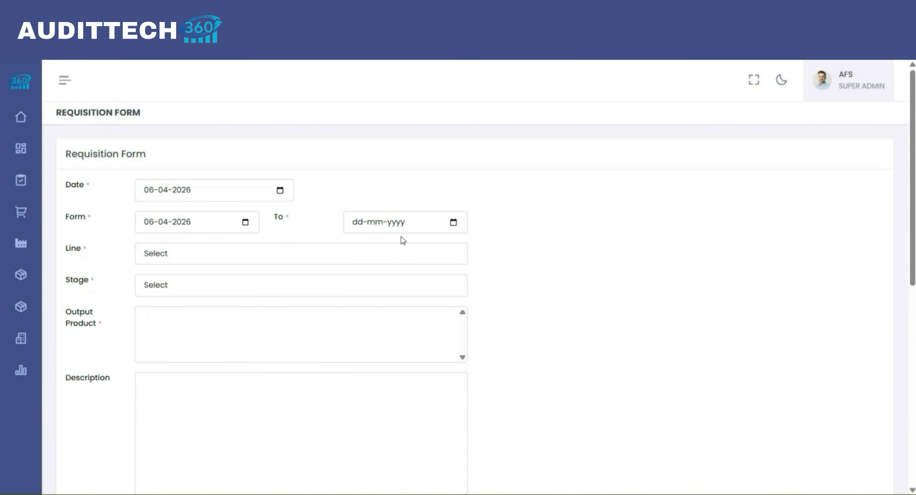
{"action": "left_click", "coordinate": [453, 223]}
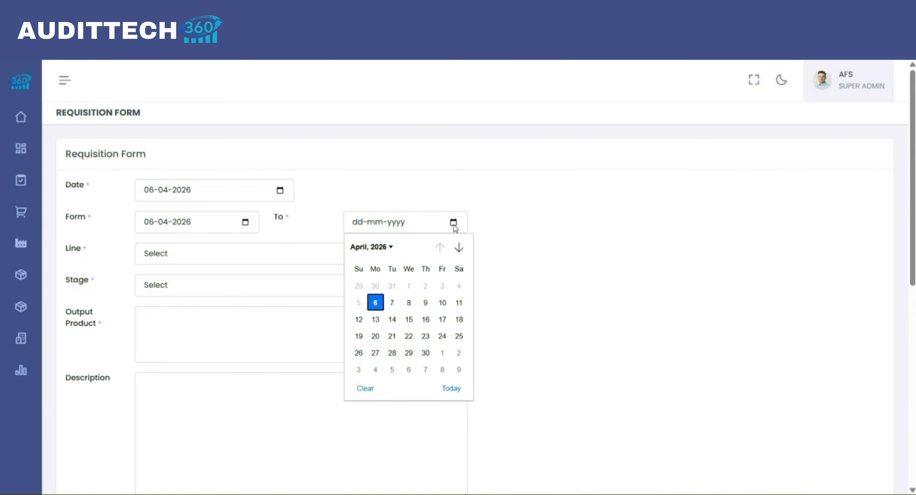
{"action": "left_click", "coordinate": [426, 353]}
Step: Set the requisition's line to HEADER, stage to TCE CLEANING and output product to 1516520 - 6.35*0.60*50 MM, and submit it
{"action": "left_click", "coordinate": [210, 258]}
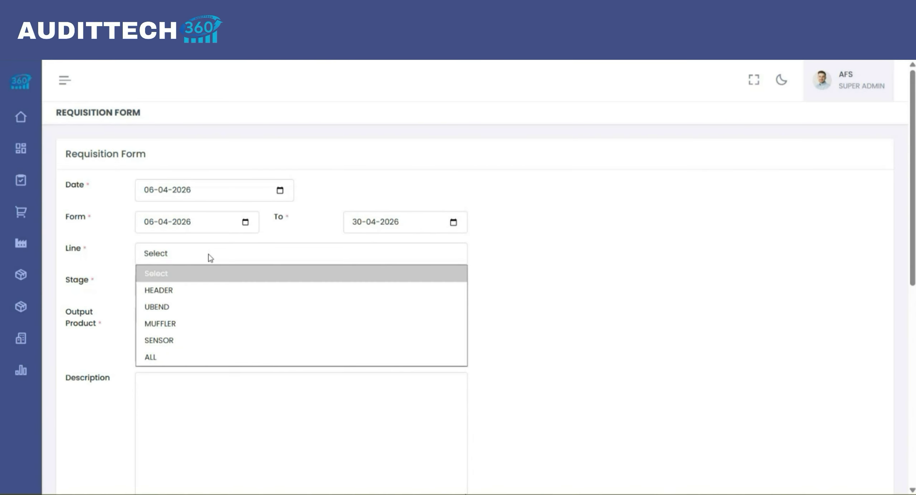
{"action": "left_click", "coordinate": [164, 292]}
{"action": "left_click", "coordinate": [165, 297]}
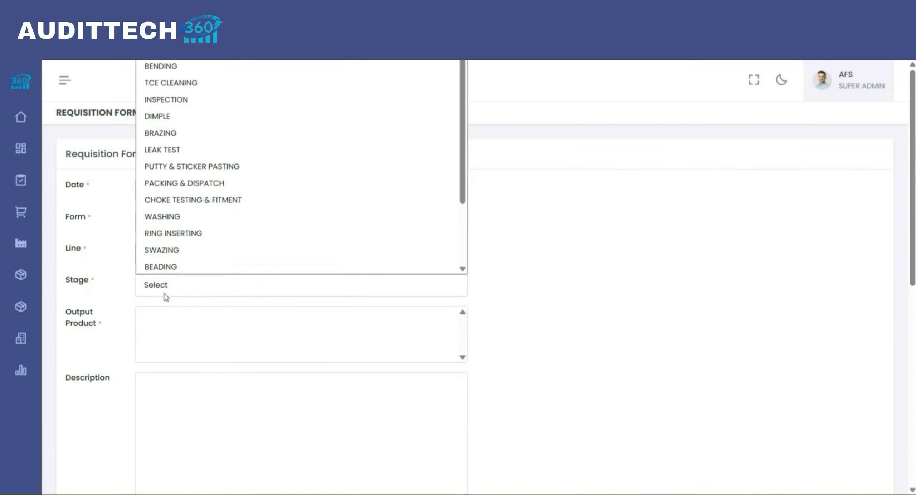
{"action": "left_click", "coordinate": [171, 83]}
{"action": "left_click", "coordinate": [193, 318]}
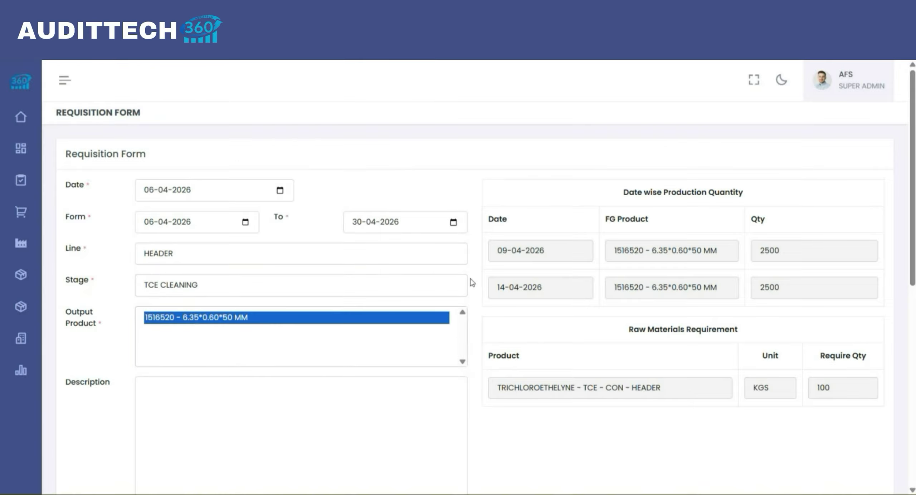
{"action": "scroll", "coordinate": [472, 282], "scroll_direction": "down", "scroll_amount": 2}
{"action": "scroll", "coordinate": [471, 282], "scroll_direction": "down", "scroll_amount": 4}
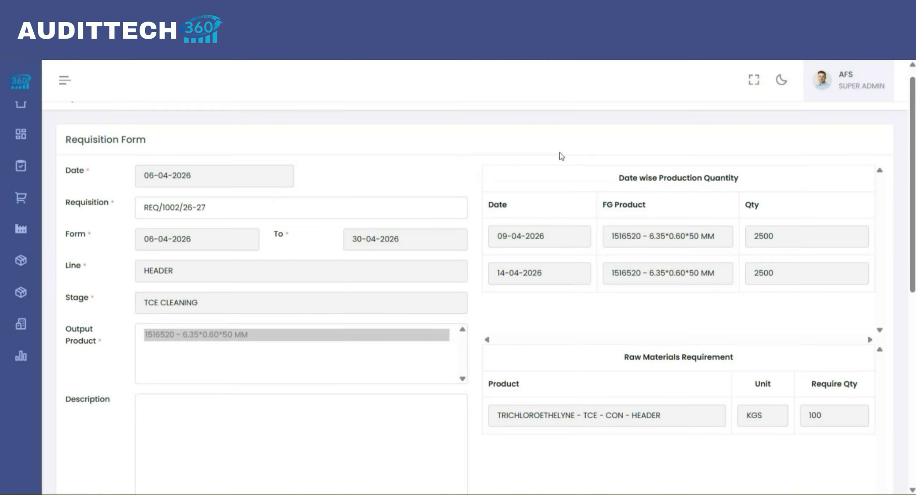
Step: Allocate 100 from batch 2026-04-06 - STORES to TCE - 1's approve quantity and save the batch selection
{"action": "scroll", "coordinate": [561, 156], "scroll_direction": "down", "scroll_amount": 1}
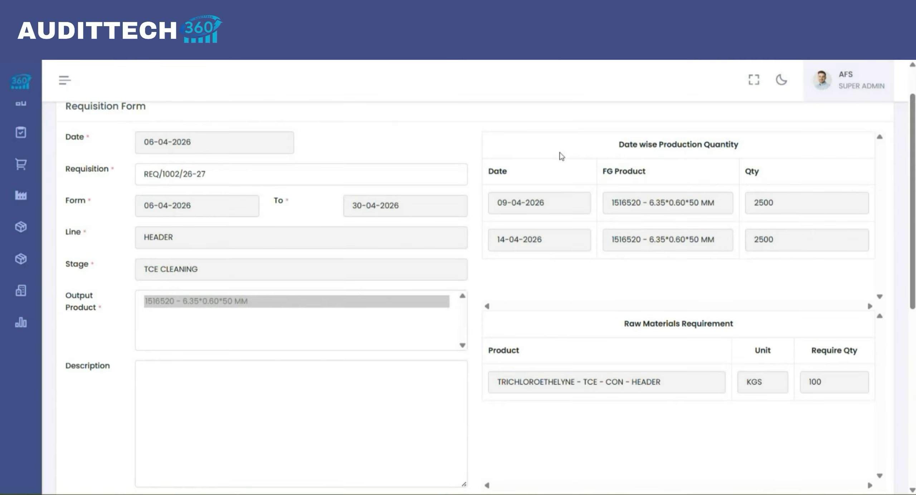
{"action": "scroll", "coordinate": [561, 156], "scroll_direction": "down", "scroll_amount": 1}
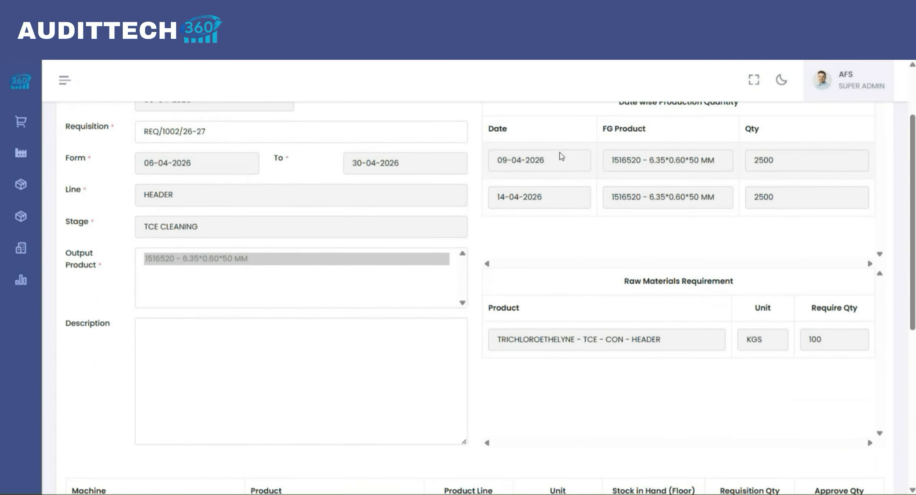
{"action": "scroll", "coordinate": [560, 156], "scroll_direction": "down", "scroll_amount": 2}
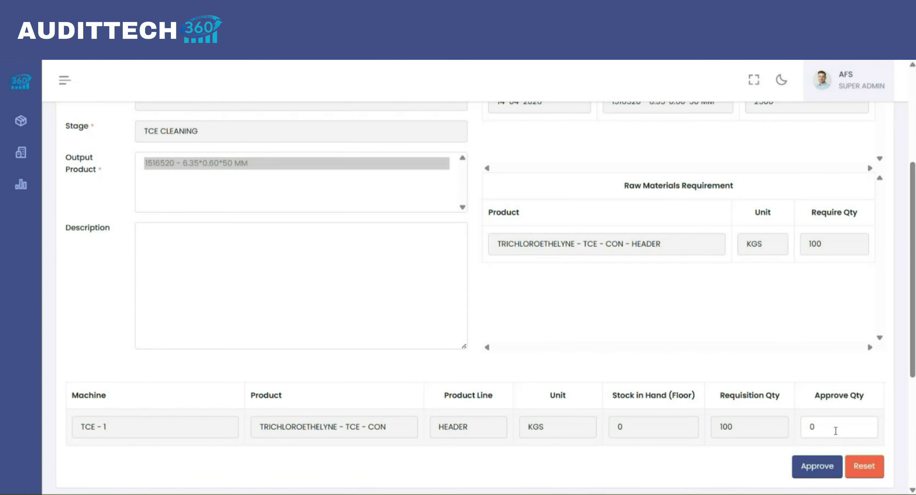
{"action": "left_click", "coordinate": [835, 430]}
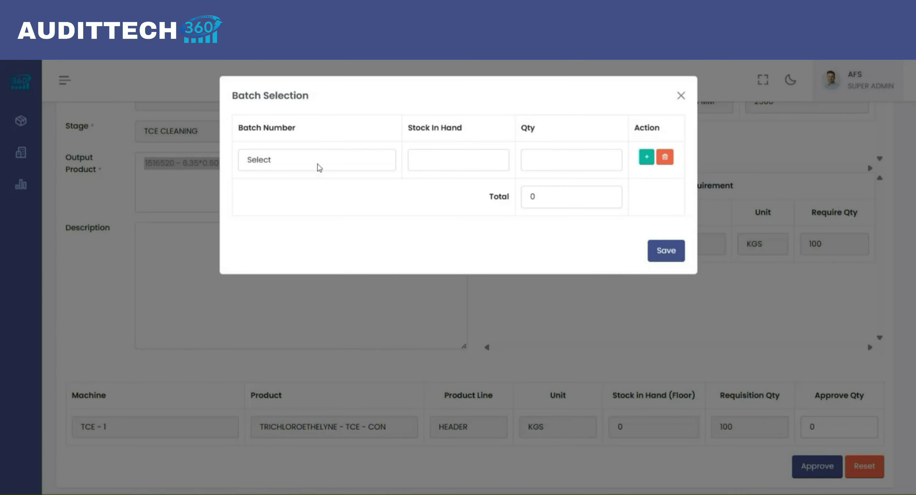
{"action": "left_click", "coordinate": [318, 166]}
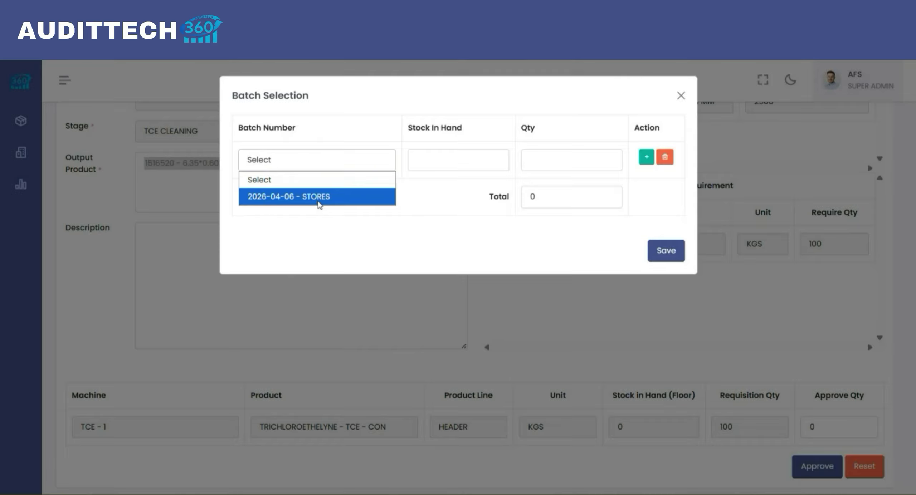
{"action": "left_click", "coordinate": [319, 205]}
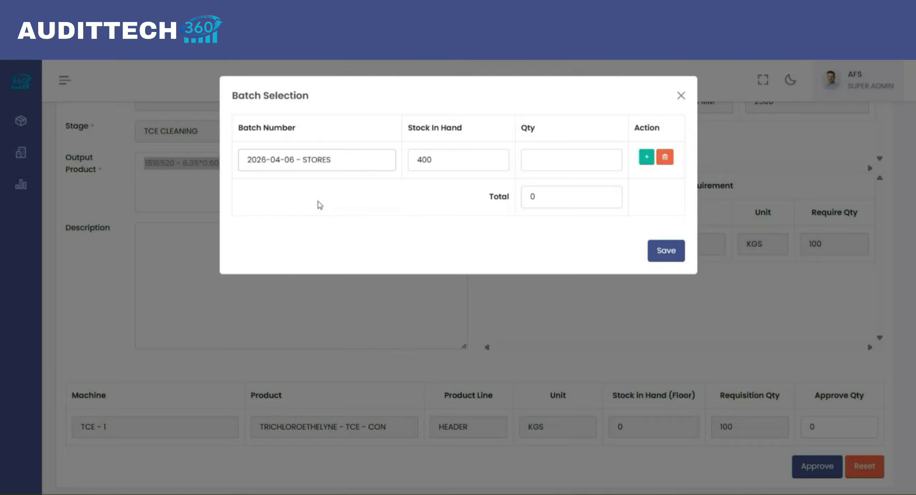
{"action": "left_click", "coordinate": [535, 153]}
{"action": "type", "text": "100"}
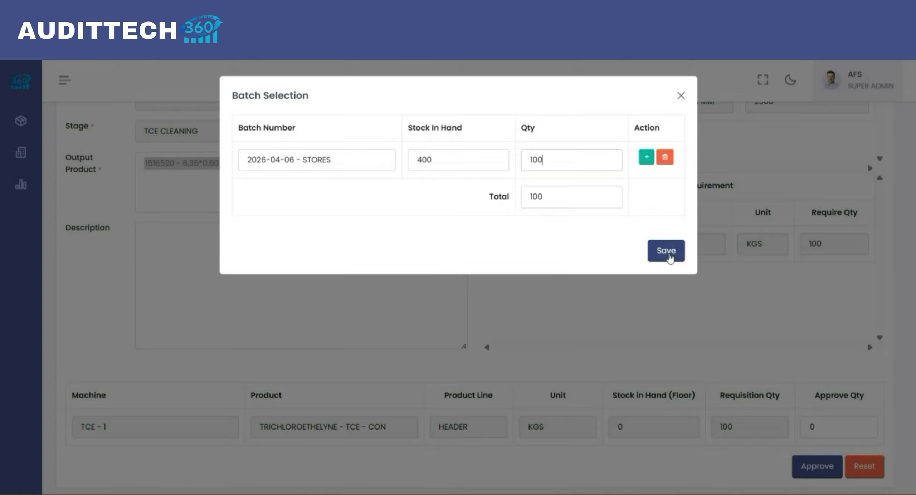
{"action": "left_click", "coordinate": [666, 251]}
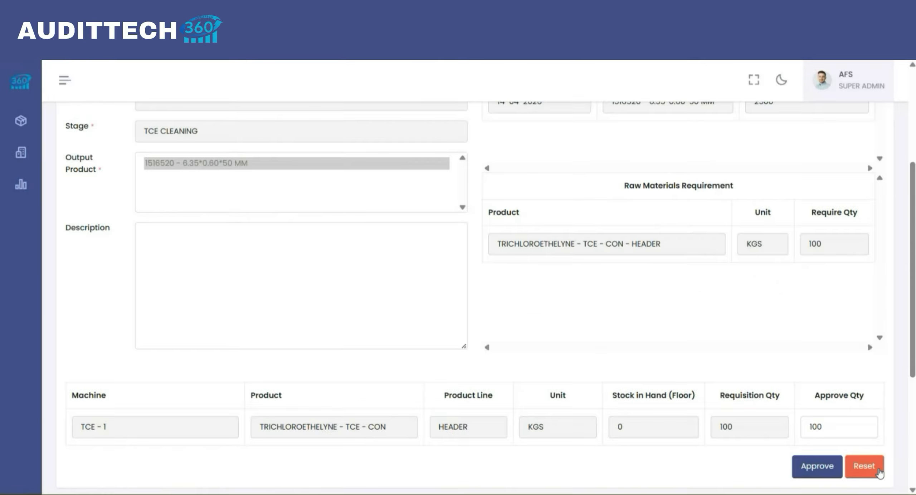
Step: Submit TCE - 1's approve quantity and give final approval to the draft REQ-APPROVE/1002/26-27
{"action": "left_click", "coordinate": [798, 477]}
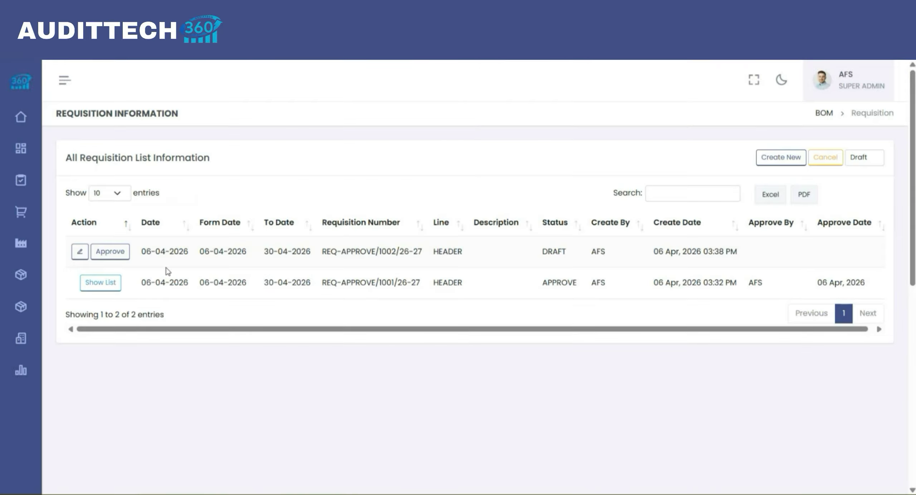
{"action": "left_click", "coordinate": [110, 253]}
{"action": "left_click", "coordinate": [419, 352]}
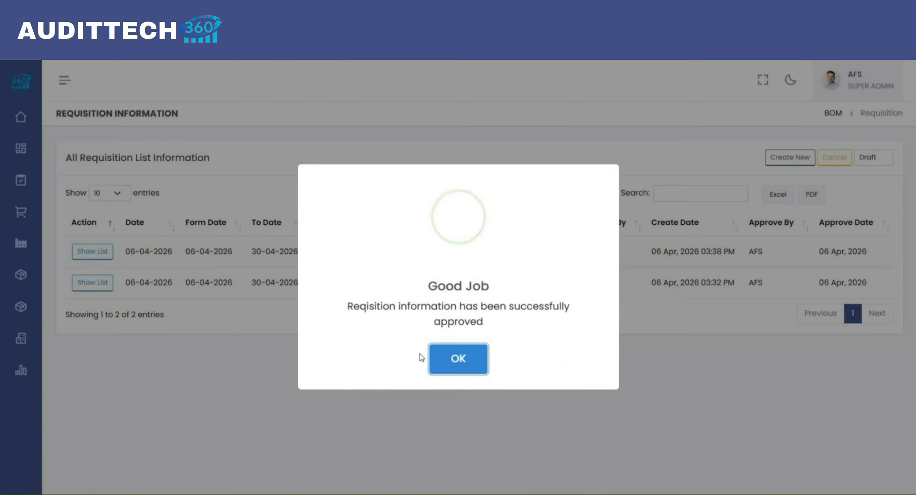
{"action": "left_click", "coordinate": [461, 354]}
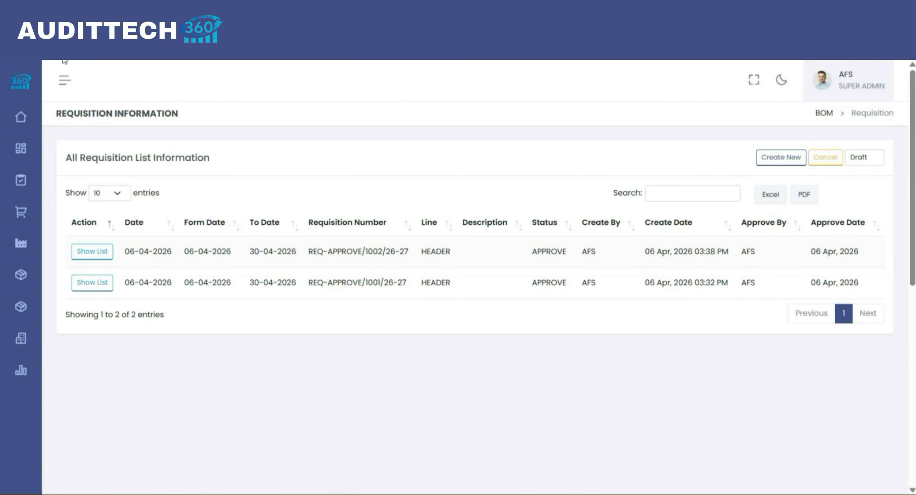
Step: Create a new production order covering the period from 06-04-2026 to 30-04-2026
{"action": "left_click", "coordinate": [65, 80]}
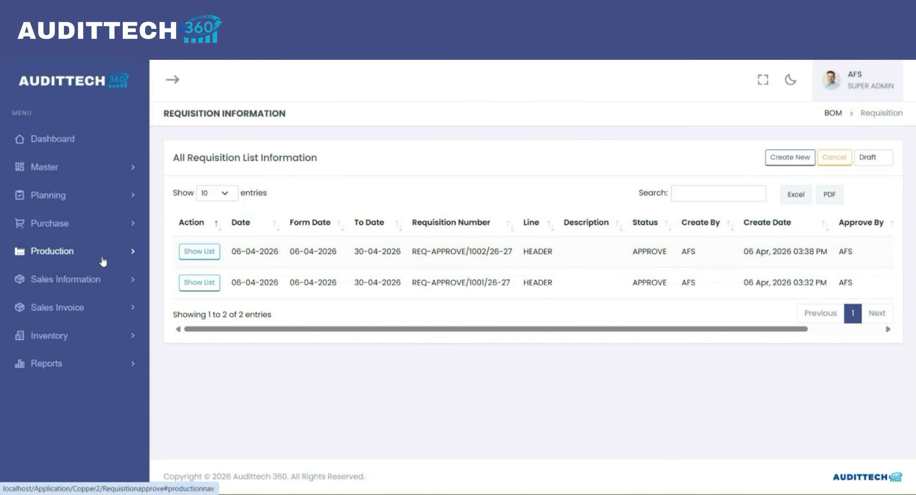
{"action": "left_click", "coordinate": [103, 260]}
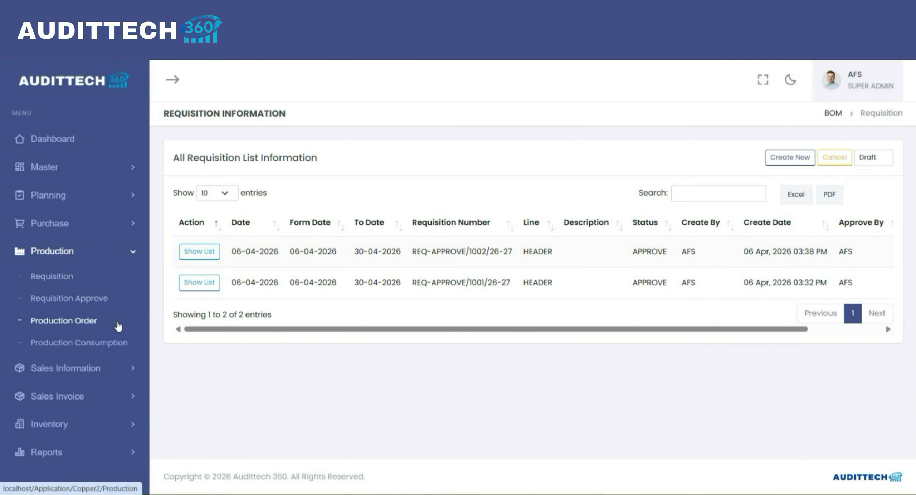
{"action": "left_click", "coordinate": [86, 322]}
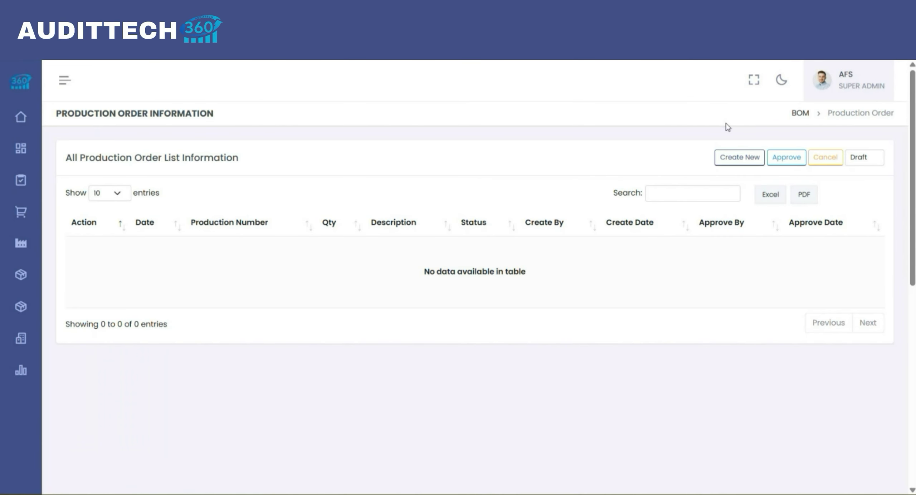
{"action": "left_click", "coordinate": [758, 164]}
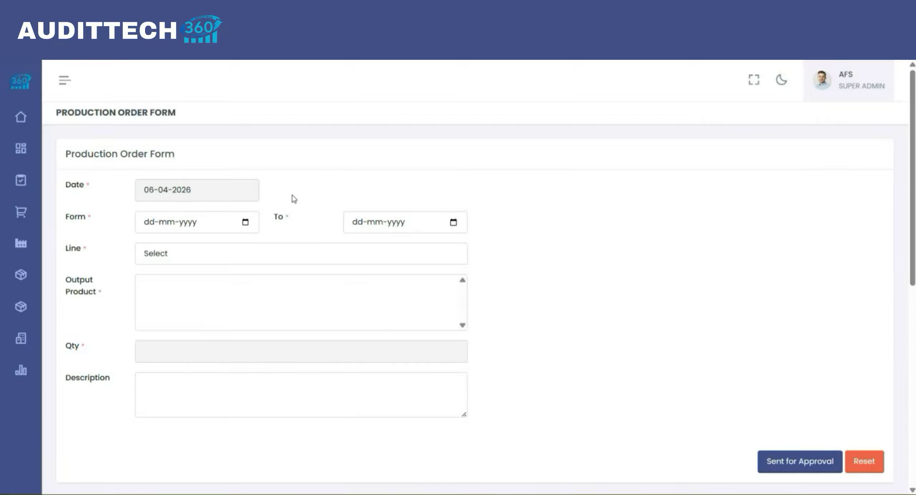
{"action": "left_click", "coordinate": [245, 222]}
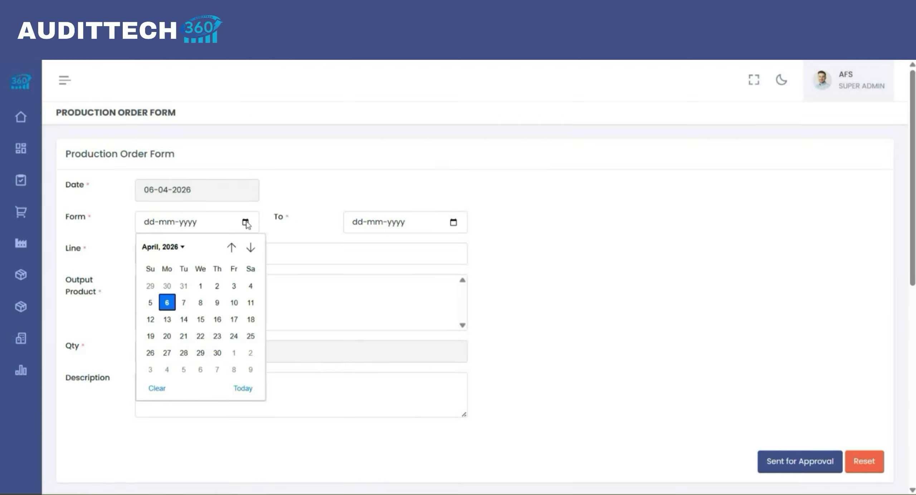
{"action": "left_click", "coordinate": [168, 303]}
{"action": "left_click", "coordinate": [453, 222]}
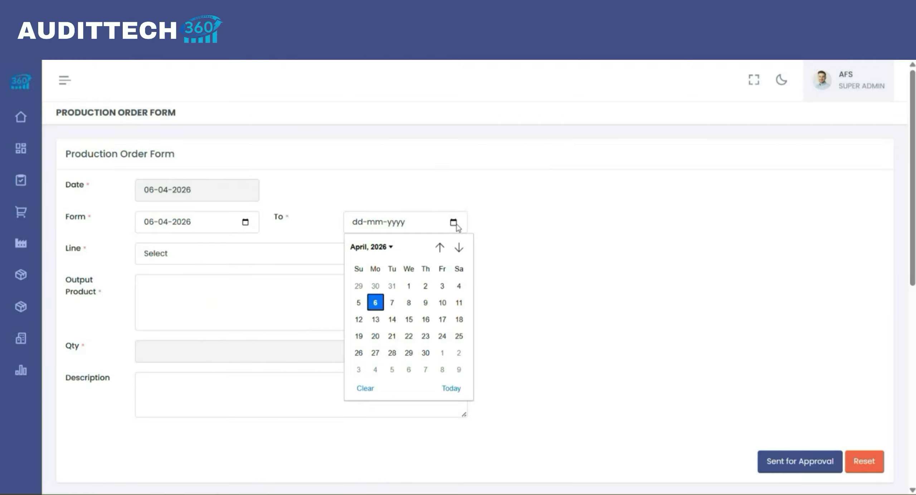
{"action": "left_click", "coordinate": [425, 353]}
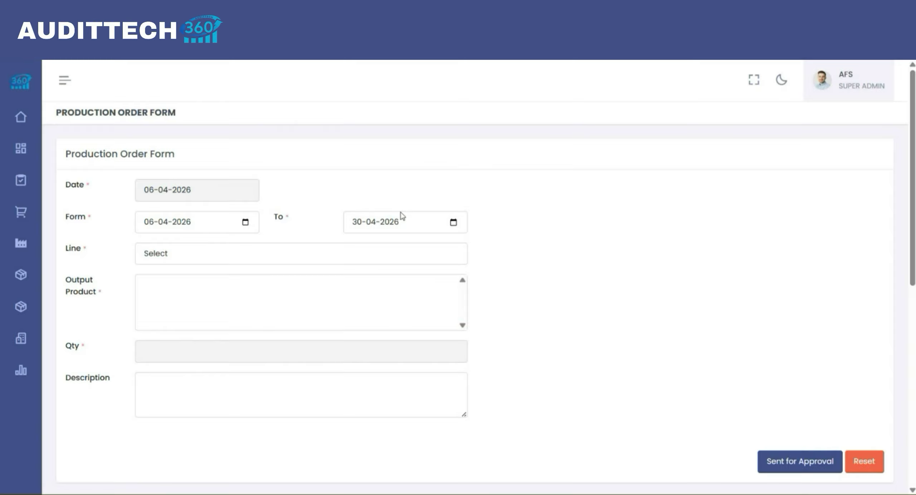
Step: Set the order's line to HEADER and output product to 1516520 - 6.35*0.60*50 MM, and include the 09-04-2026 and 14-04-2026 daily plans
{"action": "left_click", "coordinate": [279, 262]}
{"action": "left_click", "coordinate": [183, 294]}
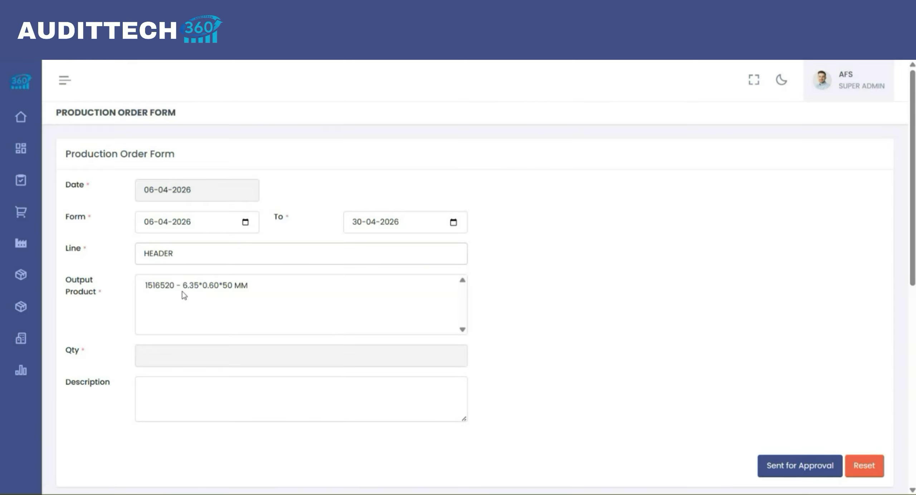
{"action": "left_click", "coordinate": [173, 290]}
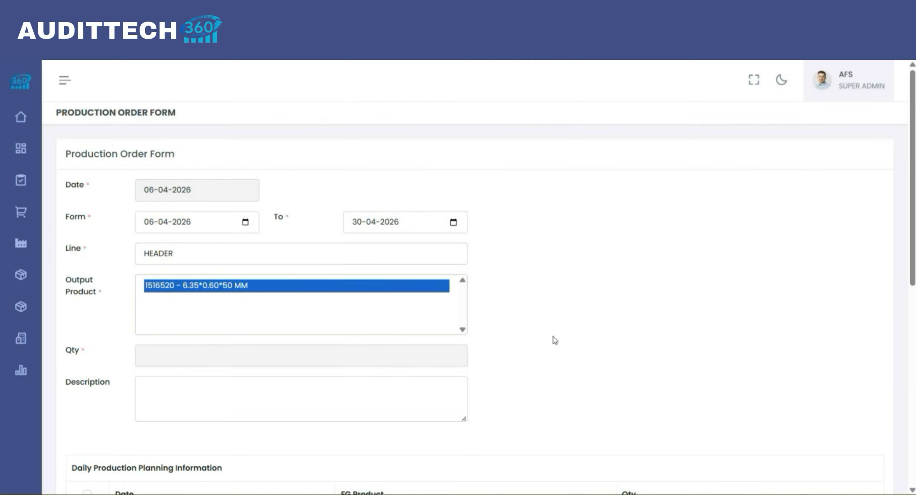
{"action": "scroll", "coordinate": [552, 339], "scroll_direction": "down", "scroll_amount": 4}
{"action": "scroll", "coordinate": [554, 340], "scroll_direction": "down", "scroll_amount": 1}
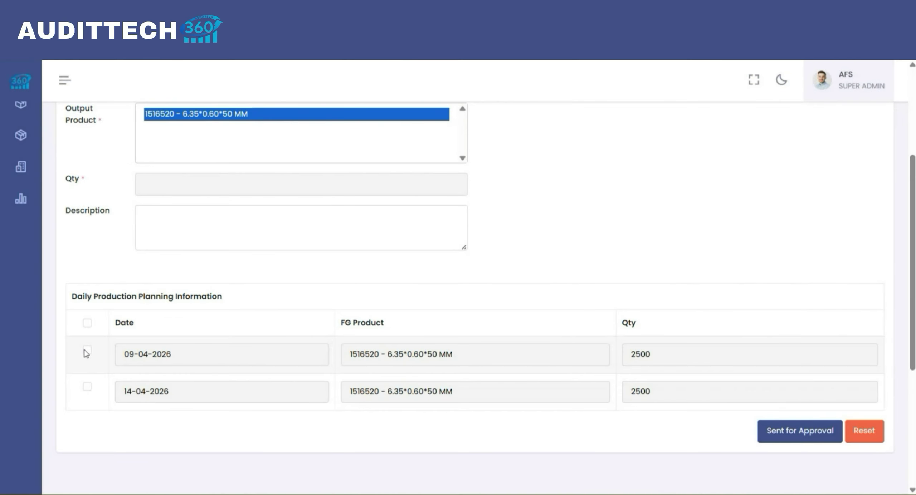
{"action": "left_click", "coordinate": [87, 350]}
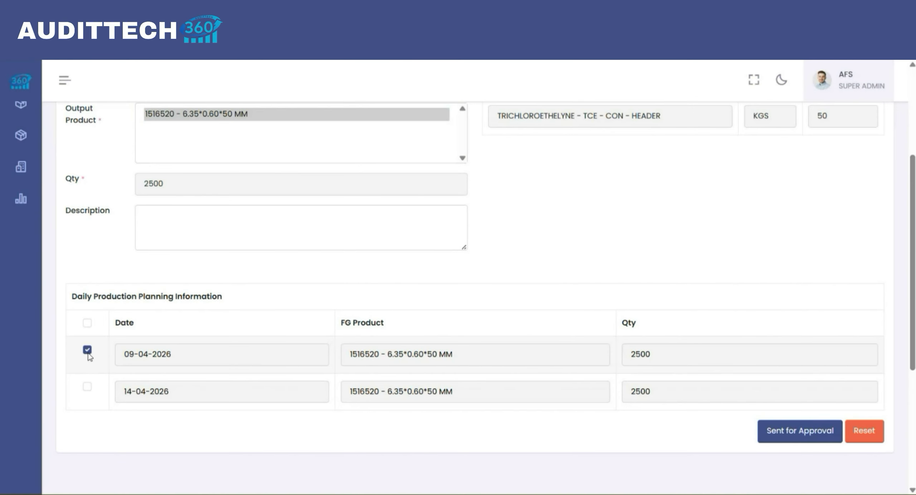
{"action": "left_click", "coordinate": [87, 387]}
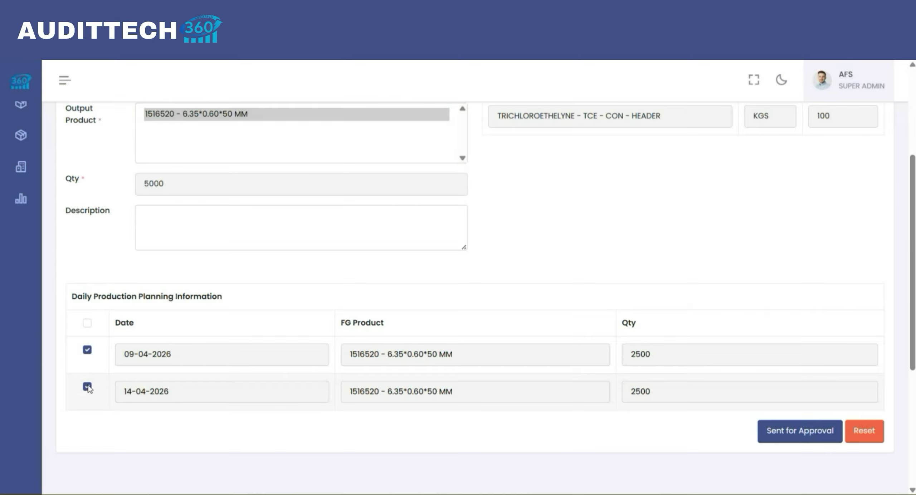
Step: Review the required quantities of copper tube and trichloroethylene and the total order quantity against the selected daily plans
{"action": "scroll", "coordinate": [551, 238], "scroll_direction": "up", "scroll_amount": 2}
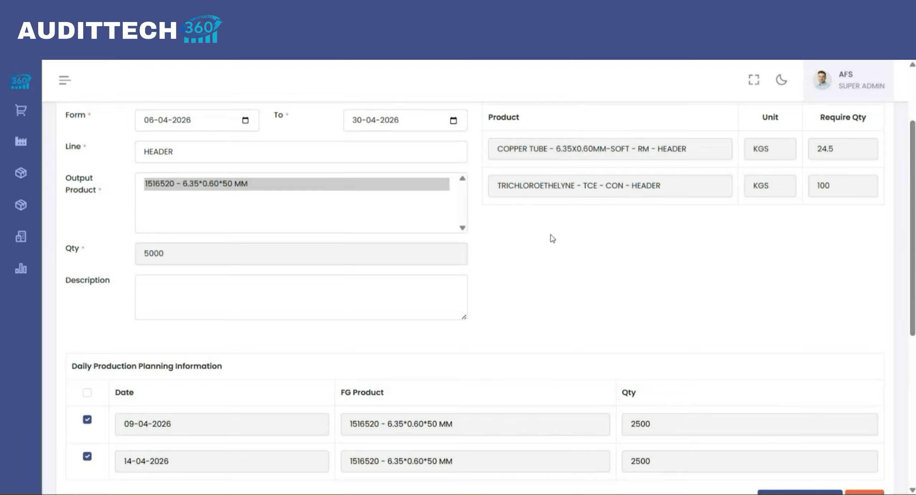
{"action": "scroll", "coordinate": [553, 239], "scroll_direction": "up", "scroll_amount": 1}
{"action": "scroll", "coordinate": [552, 238], "scroll_direction": "up", "scroll_amount": 1}
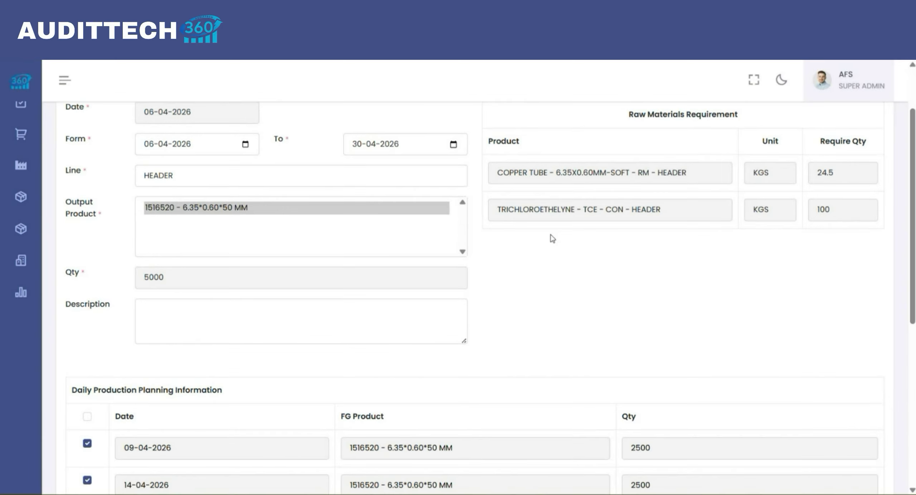
{"action": "double_click", "coordinate": [841, 168]}
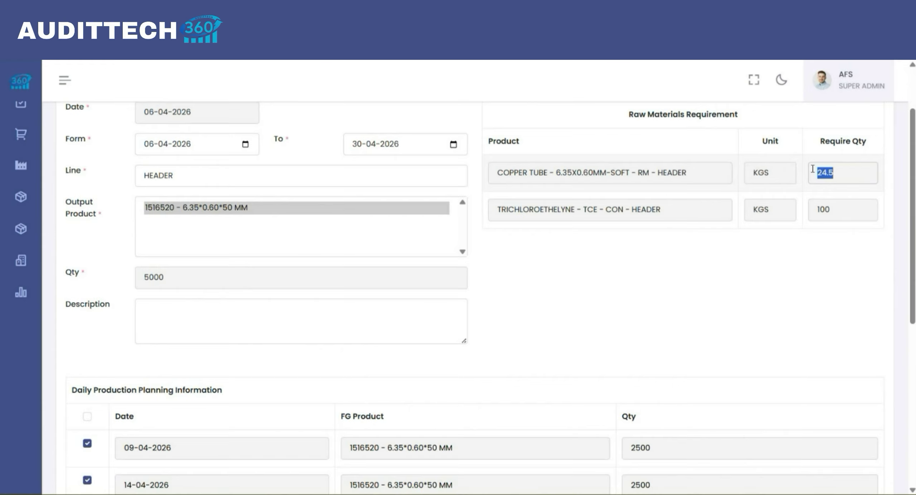
{"action": "double_click", "coordinate": [830, 209]}
{"action": "left_click", "coordinate": [772, 248]}
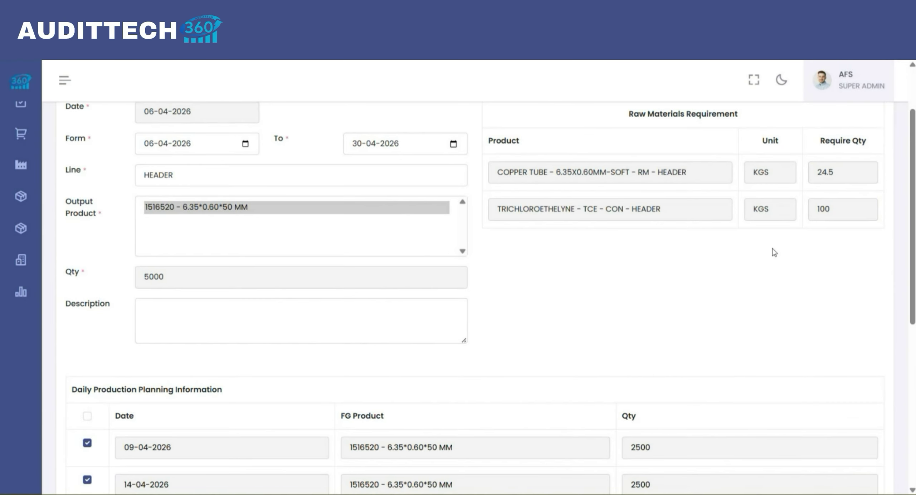
{"action": "scroll", "coordinate": [772, 248], "scroll_direction": "down", "scroll_amount": 5}
{"action": "scroll", "coordinate": [772, 248], "scroll_direction": "up", "scroll_amount": 2}
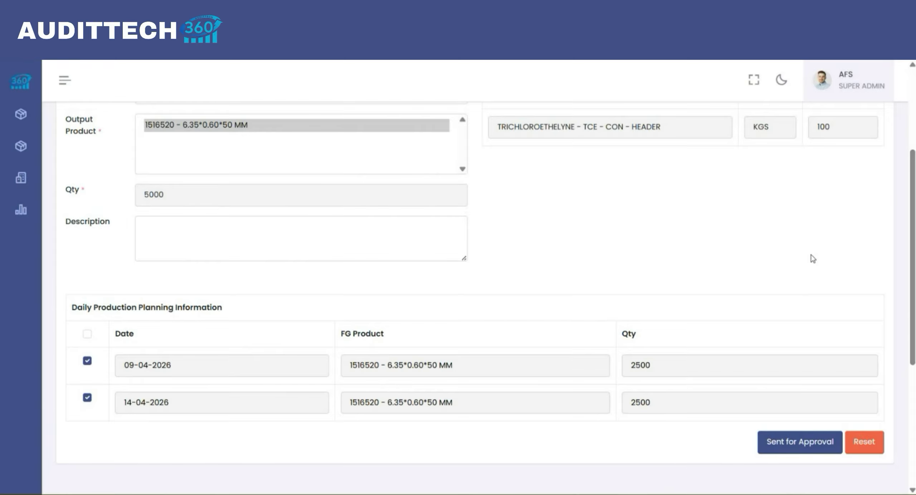
{"action": "scroll", "coordinate": [628, 271], "scroll_direction": "up", "scroll_amount": 1}
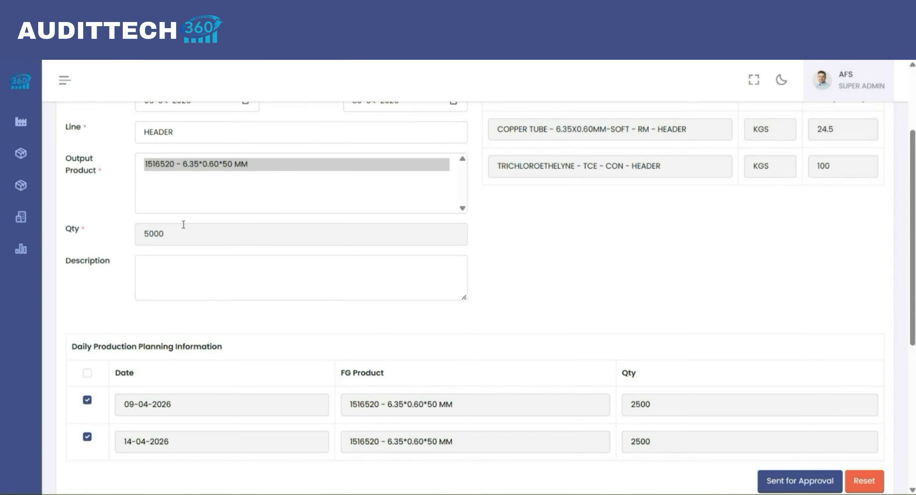
{"action": "double_click", "coordinate": [171, 235]}
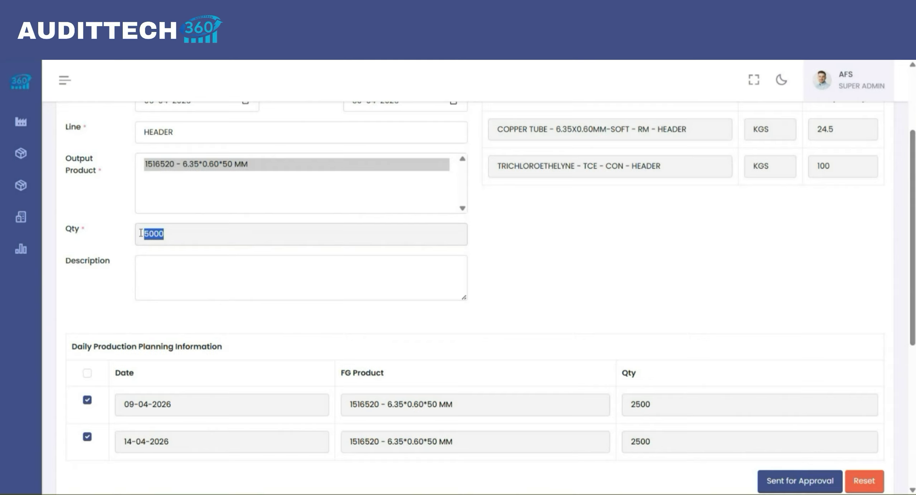
{"action": "left_click", "coordinate": [453, 267]}
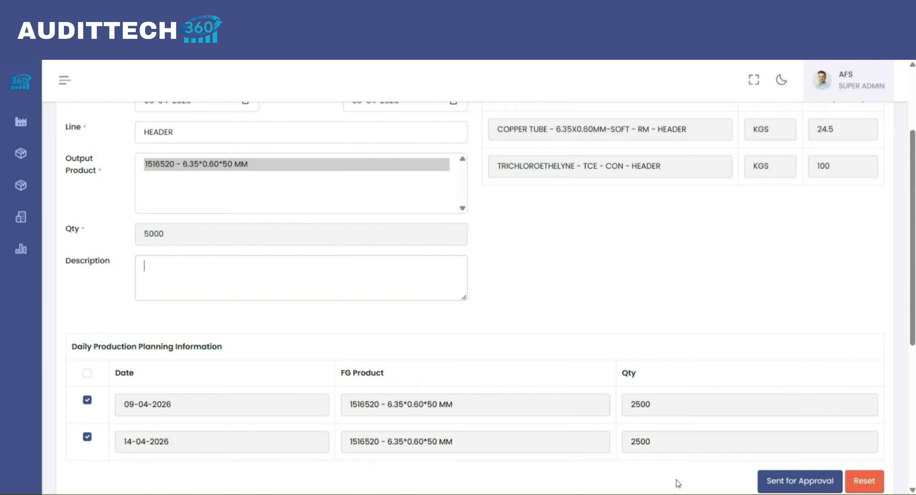
Step: Send the production order for approval and approve PRODUCTION/1001/26-27
{"action": "left_click", "coordinate": [783, 483]}
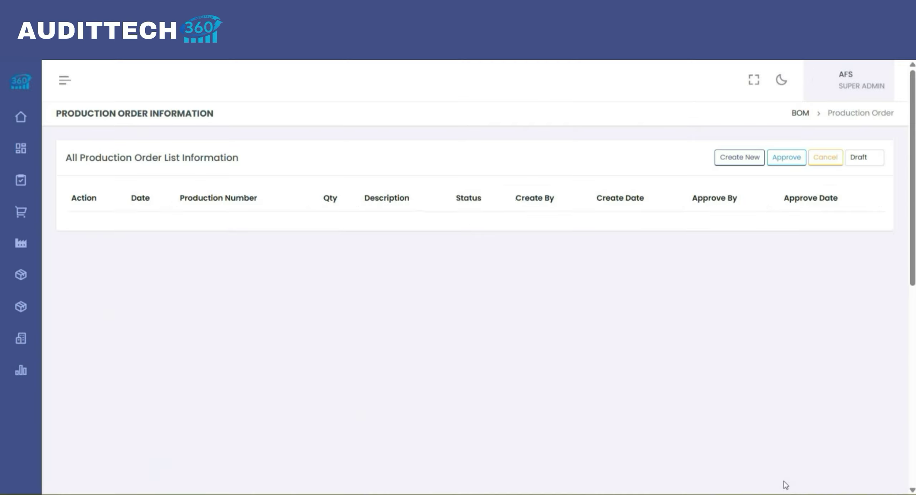
{"action": "left_click", "coordinate": [790, 156]}
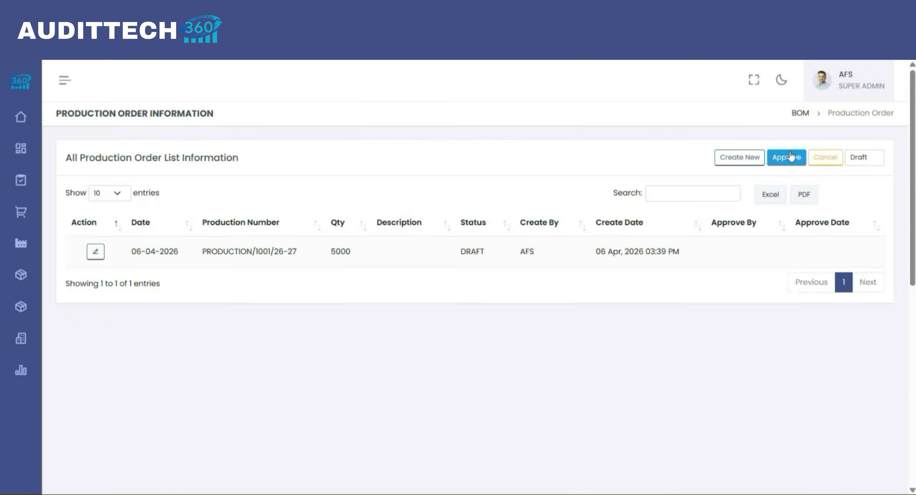
{"action": "left_click", "coordinate": [444, 300]}
{"action": "left_click", "coordinate": [360, 337]}
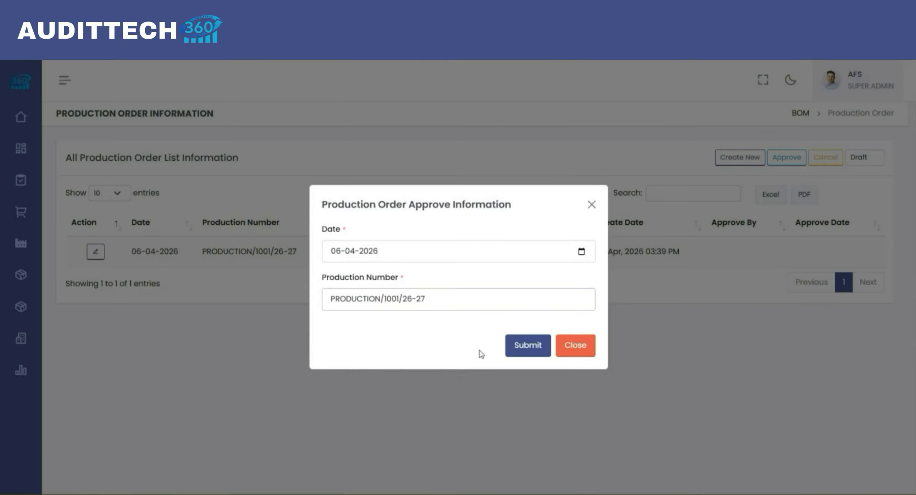
{"action": "left_click", "coordinate": [517, 344]}
{"action": "left_click", "coordinate": [442, 349]}
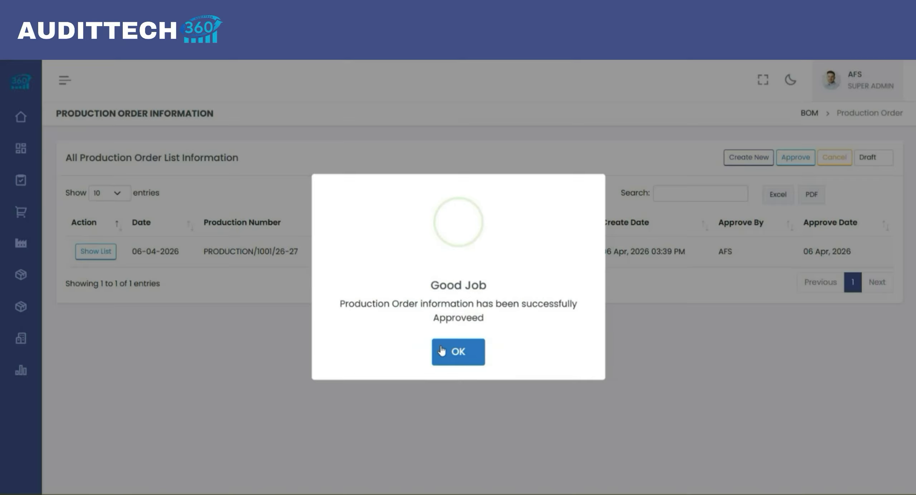
{"action": "left_click", "coordinate": [446, 352]}
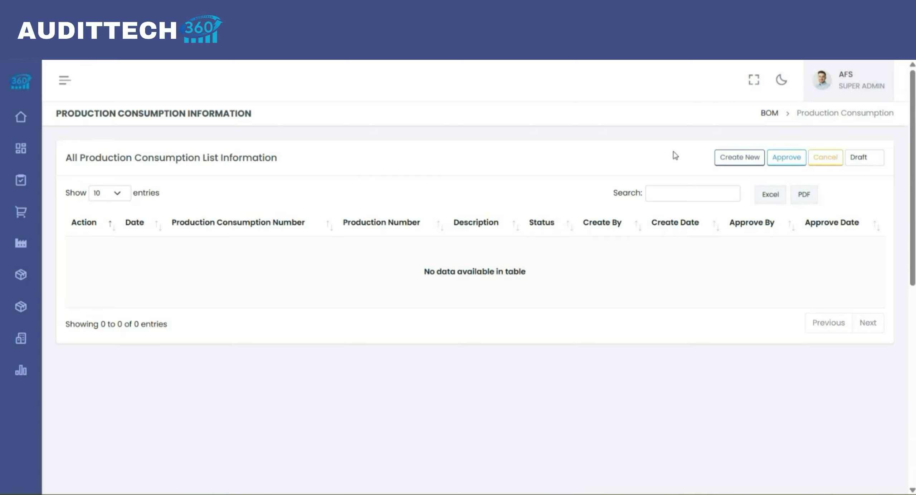
Step: Create a new production consumption for order PRODUCTION/1001/26-27 with finish goods 1516520 - 6.35*0.60*50 MM
{"action": "left_click", "coordinate": [735, 160]}
{"action": "left_click", "coordinate": [372, 225]}
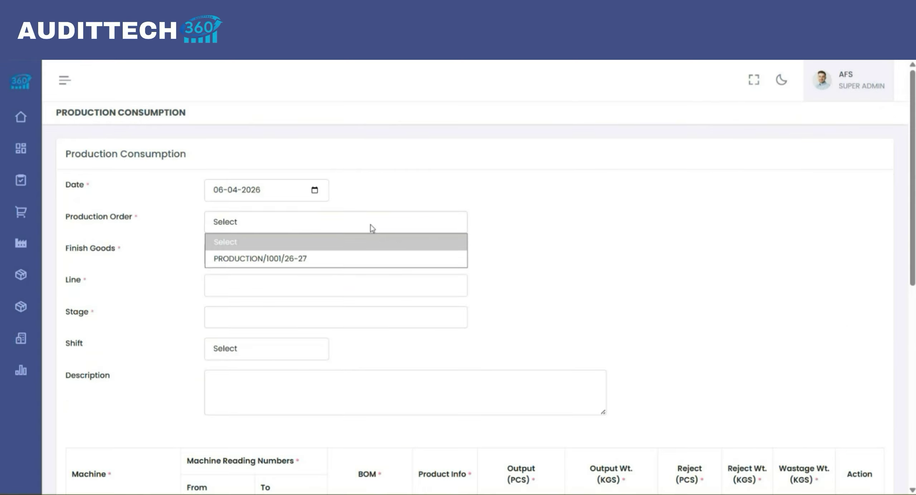
{"action": "left_click", "coordinate": [239, 259]}
{"action": "left_click", "coordinate": [239, 259]}
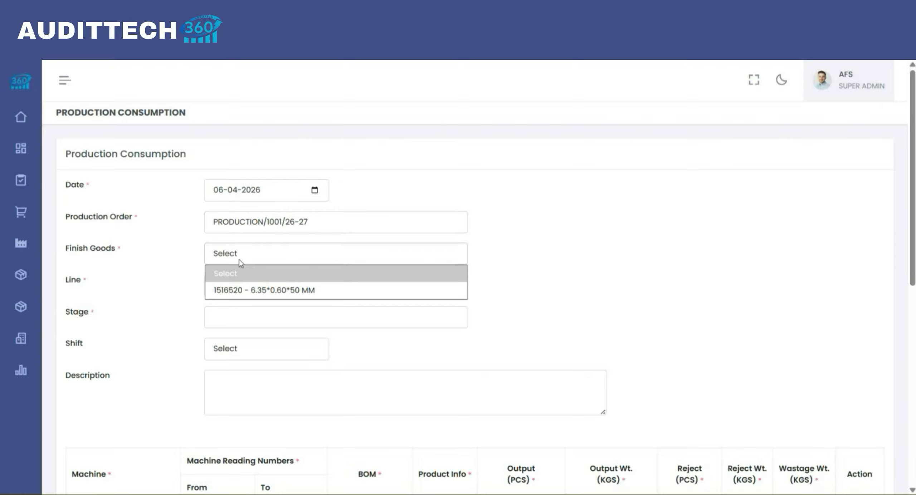
{"action": "left_click", "coordinate": [246, 290]}
Step: Set the production consumption's stage to CUTTING and its shift to Day
{"action": "scroll", "coordinate": [247, 292], "scroll_direction": "down", "scroll_amount": 1}
{"action": "left_click", "coordinate": [247, 292]}
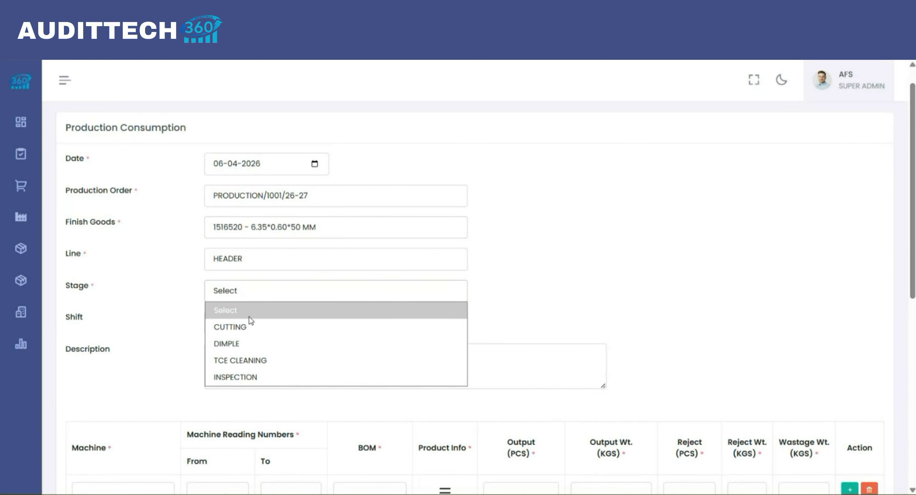
{"action": "left_click", "coordinate": [244, 327]}
{"action": "scroll", "coordinate": [245, 332], "scroll_direction": "down", "scroll_amount": 3}
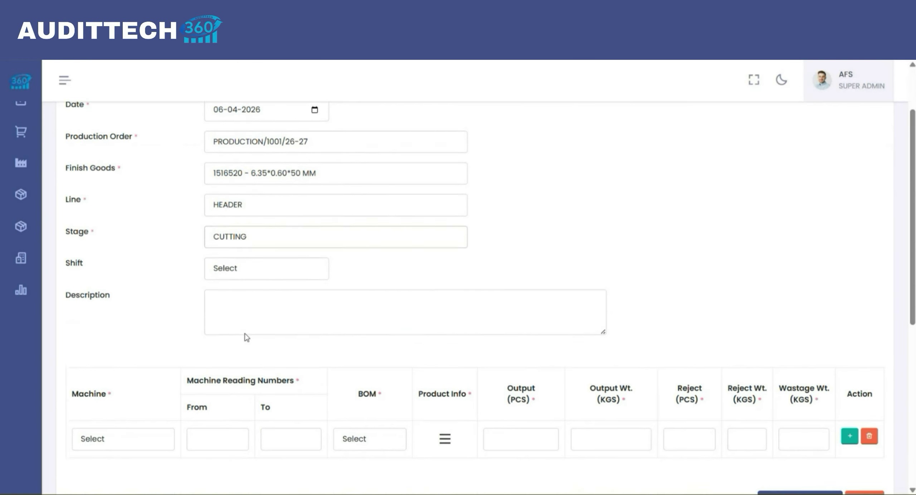
{"action": "left_click", "coordinate": [234, 257]}
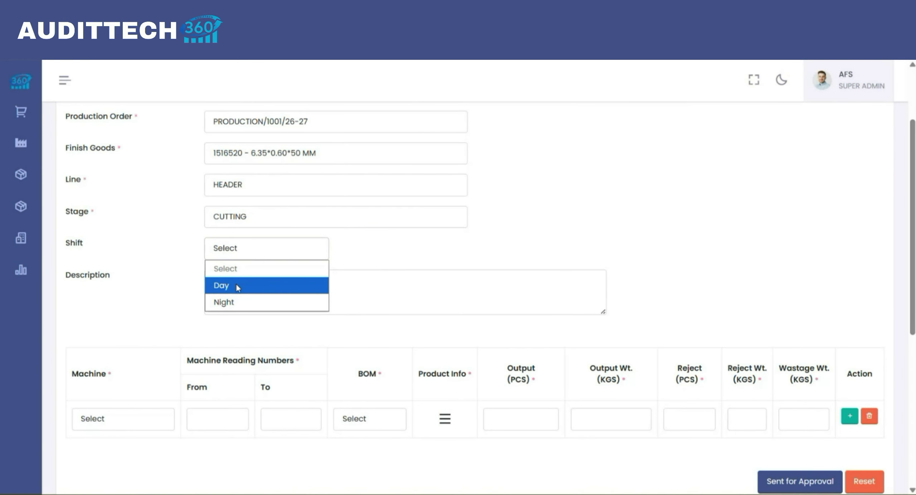
{"action": "left_click", "coordinate": [240, 284]}
Step: Fill the consumption row with machine CUTTING - 1, machine readings from 1000 to 500, and BOM 1516520 (CUTTING)
{"action": "left_click", "coordinate": [140, 421]}
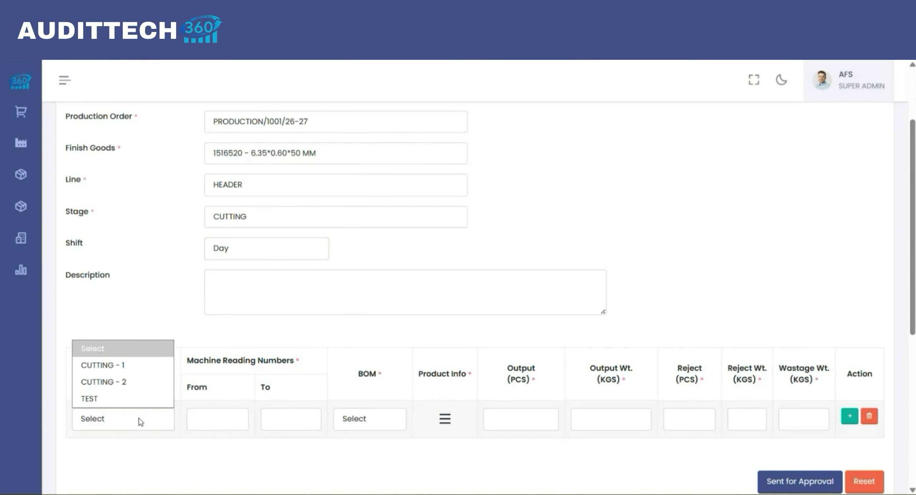
{"action": "left_click", "coordinate": [116, 367]}
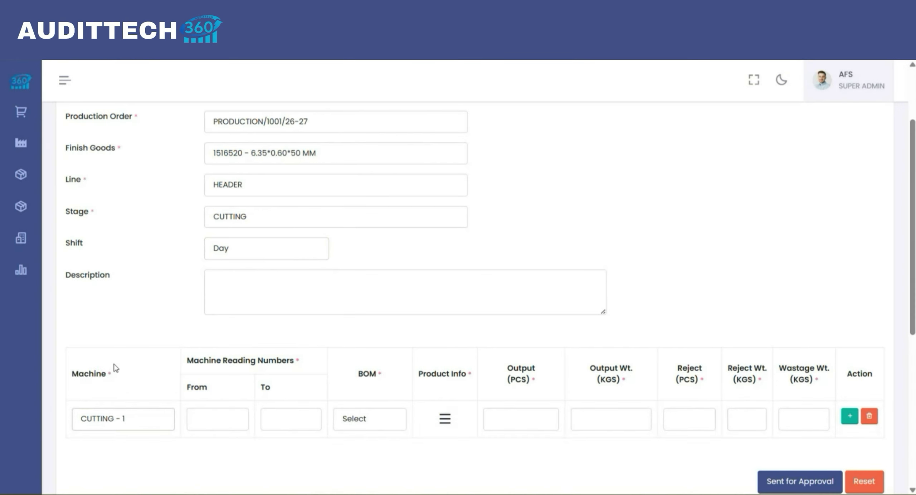
{"action": "left_click", "coordinate": [203, 426]}
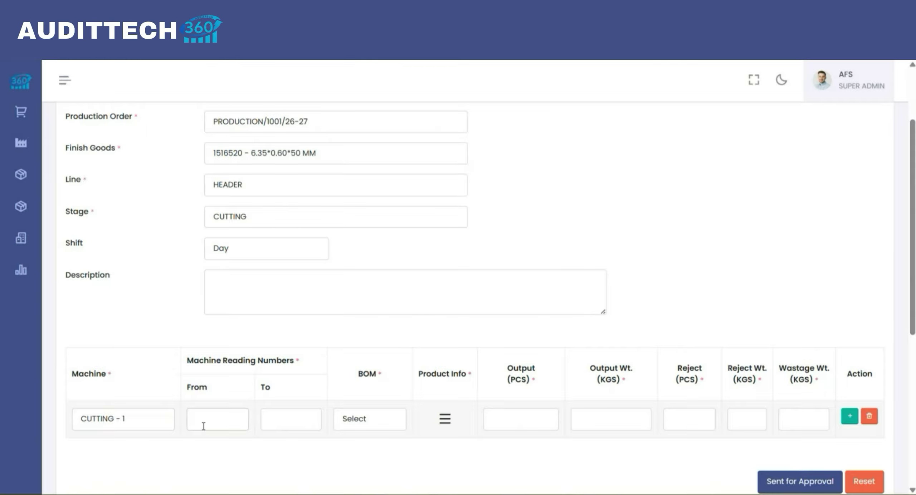
{"action": "type", "text": "50"}
{"action": "key", "text": "BackSpace"}
{"action": "key", "text": "BackSpace"}
{"action": "type", "text": "1000"}
{"action": "key", "text": "Tab"}
{"action": "type", "text": "500"}
{"action": "key", "text": "Tab"}
{"action": "key", "text": "space"}
{"action": "key", "text": "Down"}
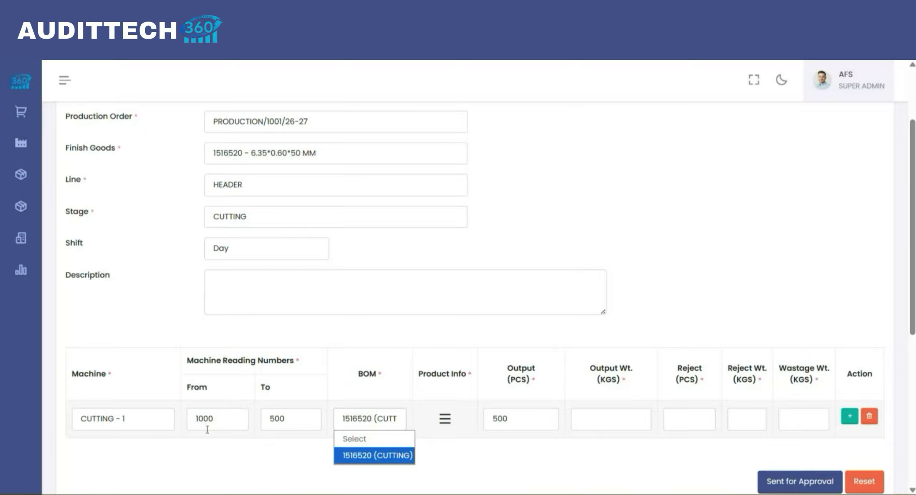
{"action": "left_click", "coordinate": [313, 440]}
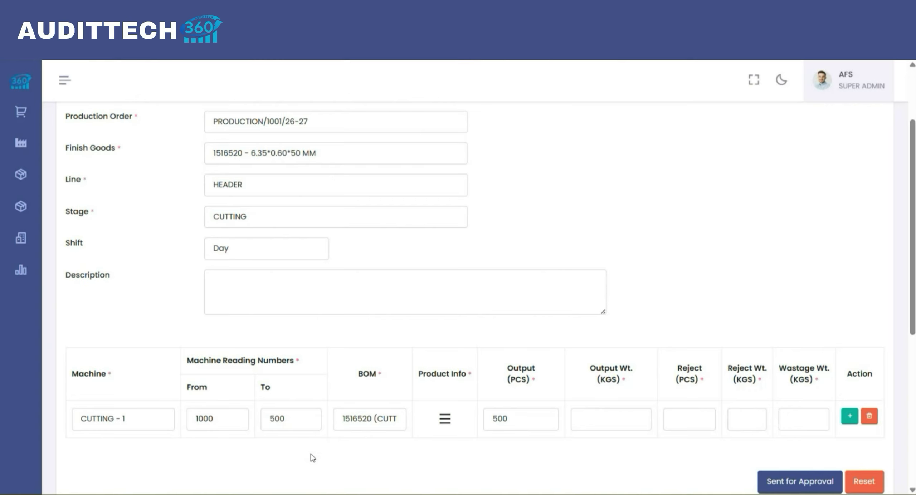
{"action": "left_click", "coordinate": [218, 417]}
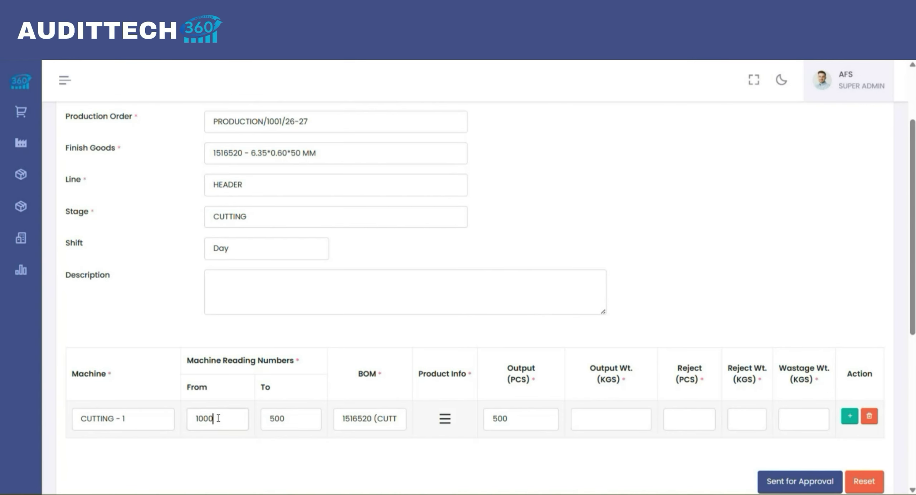
{"action": "left_click_drag", "start_coordinate": [218, 417], "coordinate": [187, 417]}
{"action": "left_click", "coordinate": [341, 328]}
Step: Fill the row's product info with COPPER TUBE - 6.35X0.60MM-SOFT - RM, batch 2026-04-06 - A and consumption quantity 14.5, and save it
{"action": "left_click", "coordinate": [445, 419]}
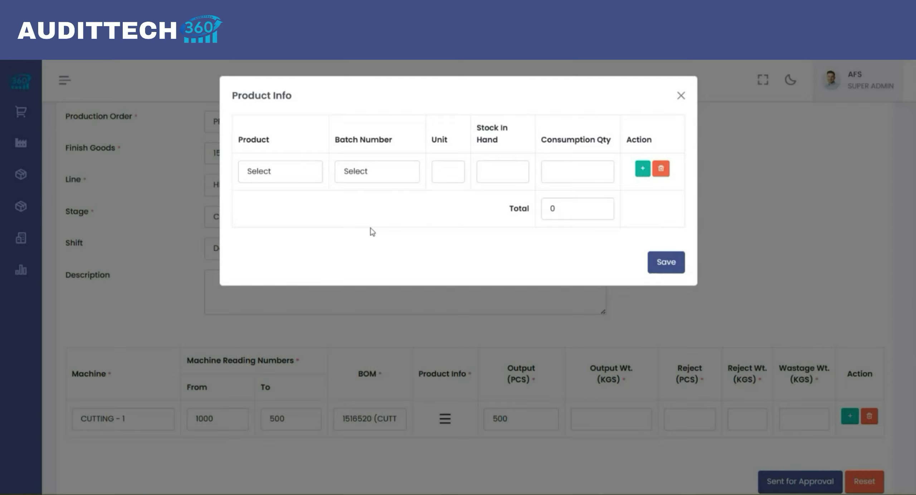
{"action": "left_click", "coordinate": [262, 179]}
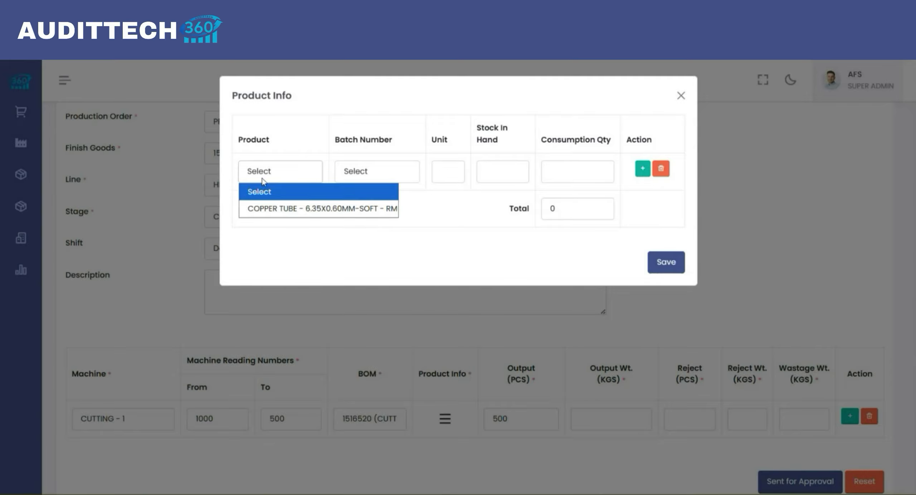
{"action": "left_click", "coordinate": [331, 209]}
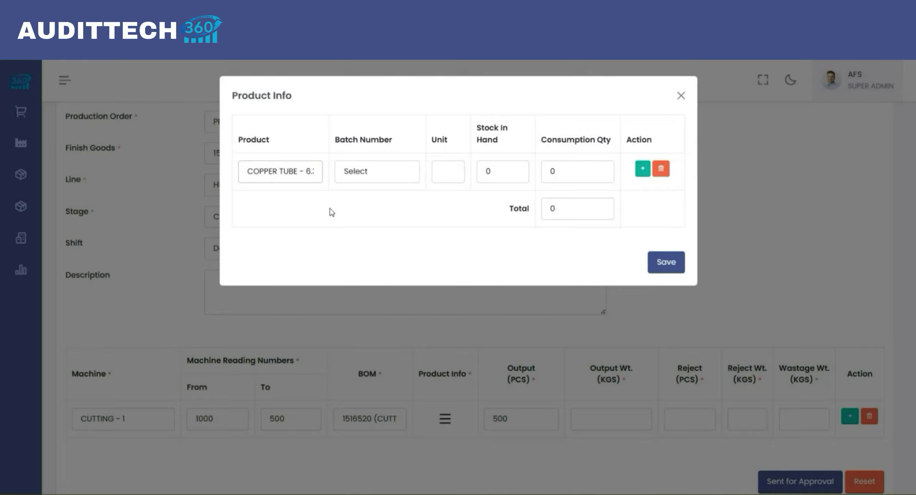
{"action": "left_click", "coordinate": [296, 173]}
{"action": "left_click", "coordinate": [295, 172]}
{"action": "left_click", "coordinate": [388, 175]}
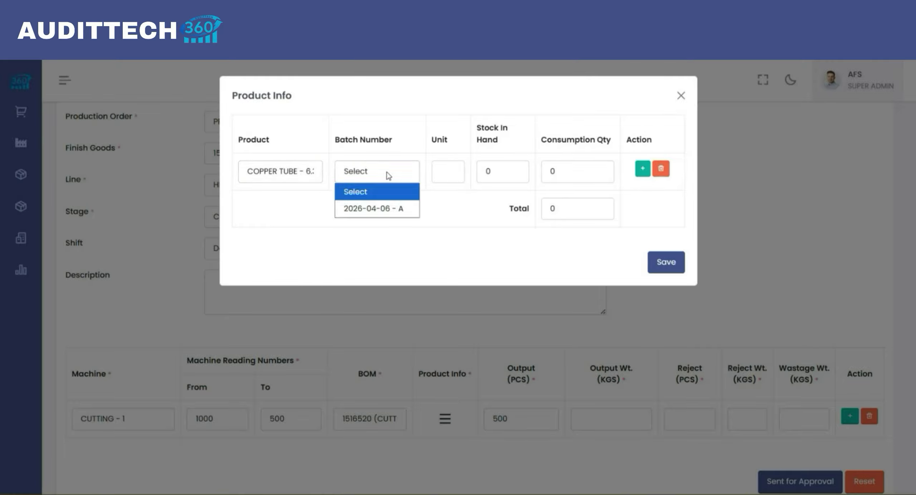
{"action": "left_click", "coordinate": [388, 209]}
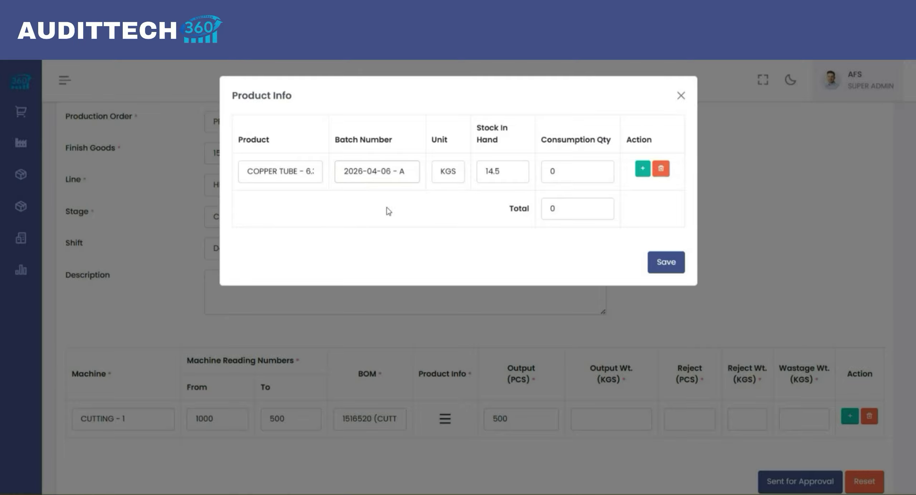
{"action": "left_click", "coordinate": [565, 170]}
{"action": "key", "text": "BackSpace"}
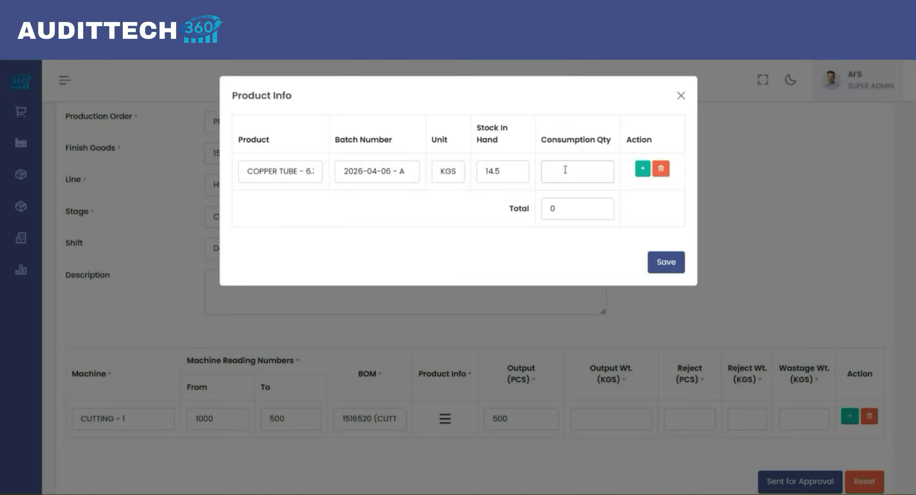
{"action": "type", "text": "14.5"}
{"action": "left_click", "coordinate": [671, 266]}
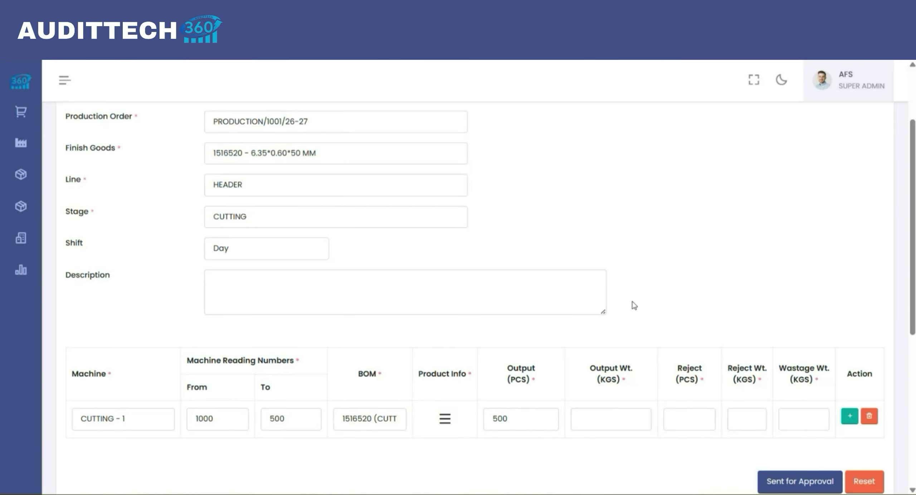
Step: Review the saved product, batch number, unit and consumption quantity in the consumption row's product info
{"action": "left_click", "coordinate": [444, 419]}
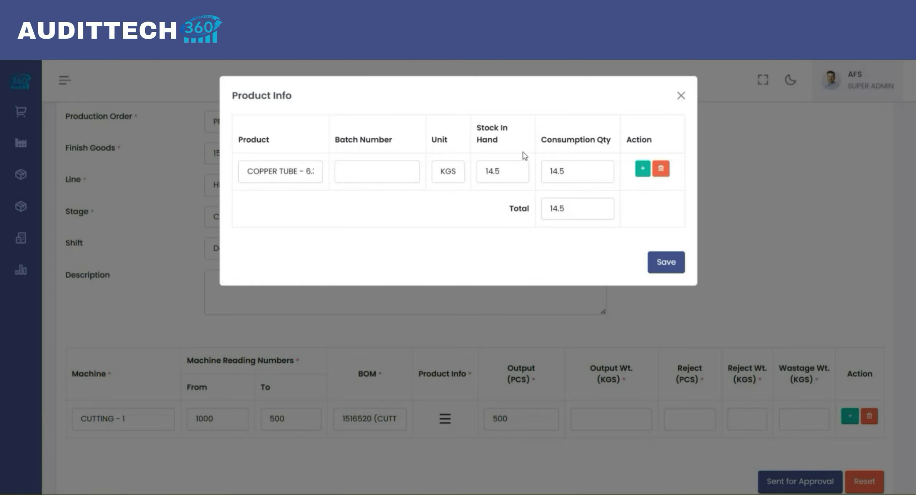
{"action": "left_click_drag", "start_coordinate": [459, 174], "coordinate": [438, 171]}
{"action": "left_click", "coordinate": [681, 96]}
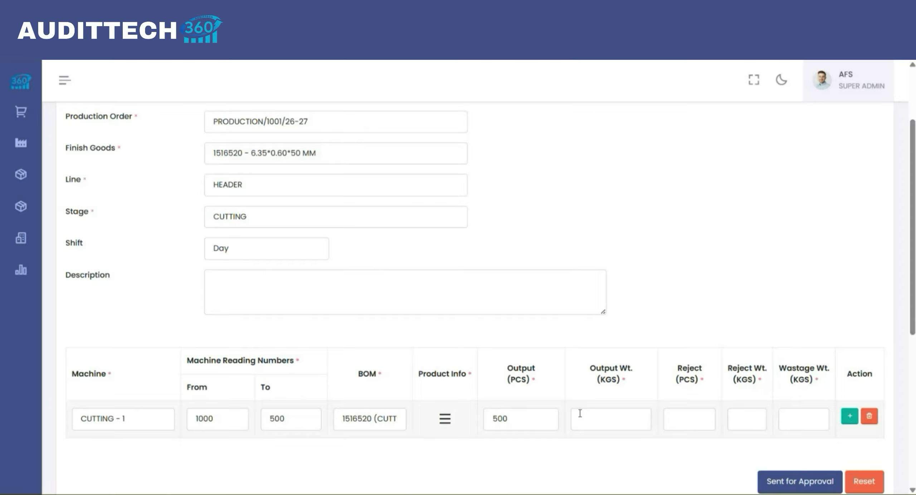
{"action": "left_click", "coordinate": [580, 414]}
{"action": "left_click", "coordinate": [446, 421]}
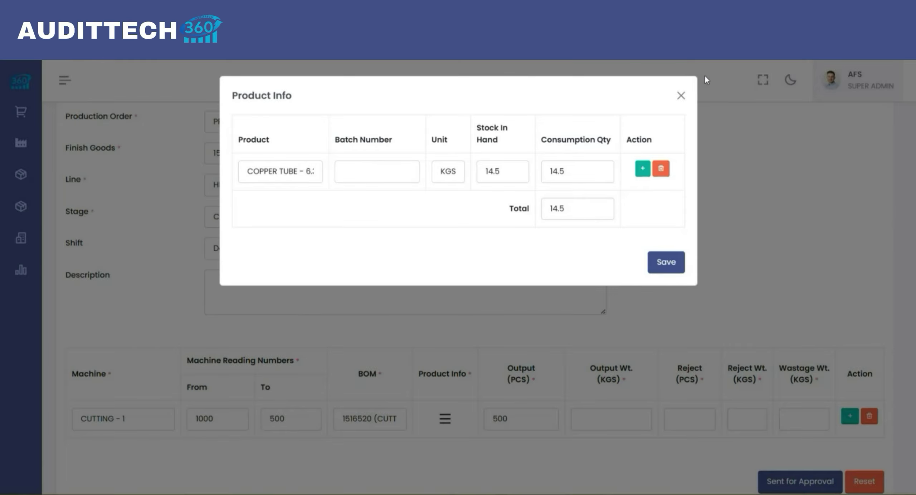
{"action": "left_click", "coordinate": [680, 97]}
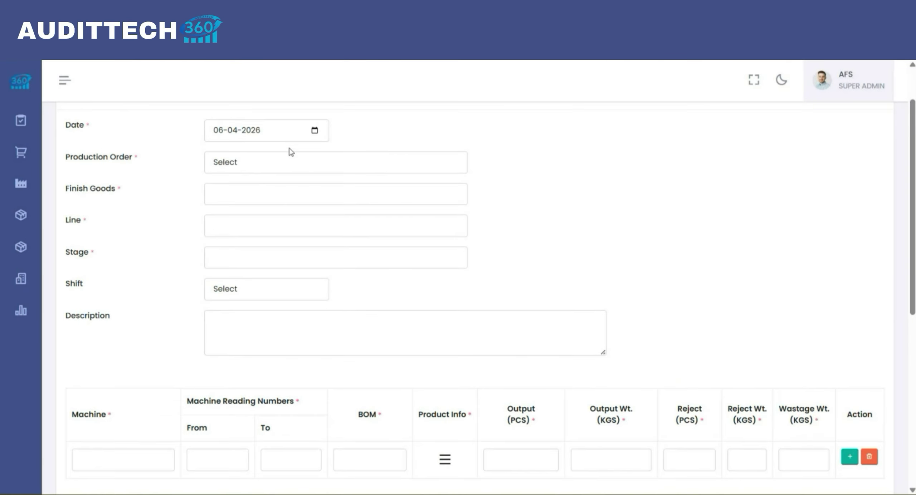
Step: Select PRODUCTION/1001/26-27 as the blank consumption form's production order, with stage CUTTING and shift Day
{"action": "left_click", "coordinate": [260, 170]}
{"action": "key", "text": "Down"}
{"action": "key", "text": "Return"}
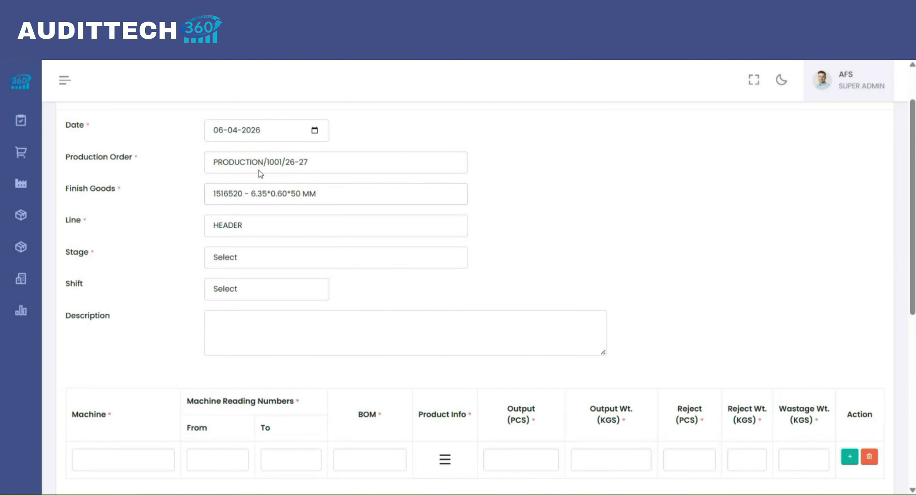
{"action": "left_click", "coordinate": [257, 258]}
{"action": "key", "text": "Up"}
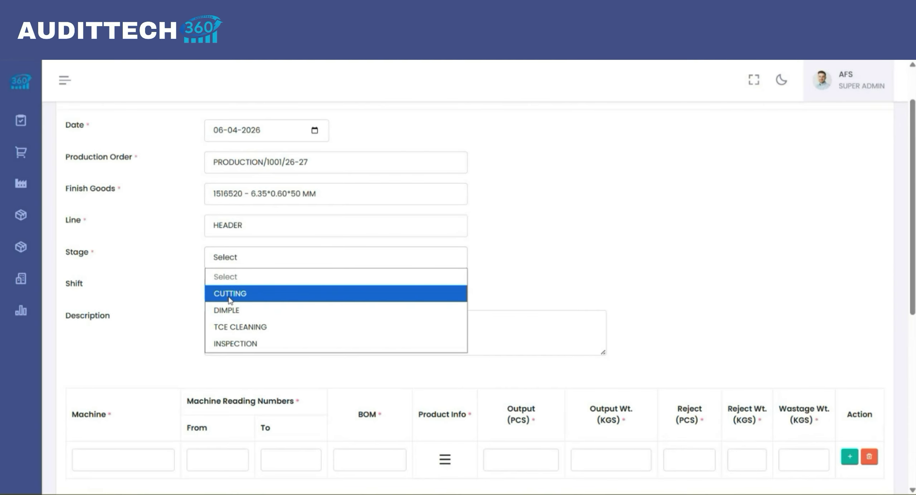
{"action": "key", "text": "Return"}
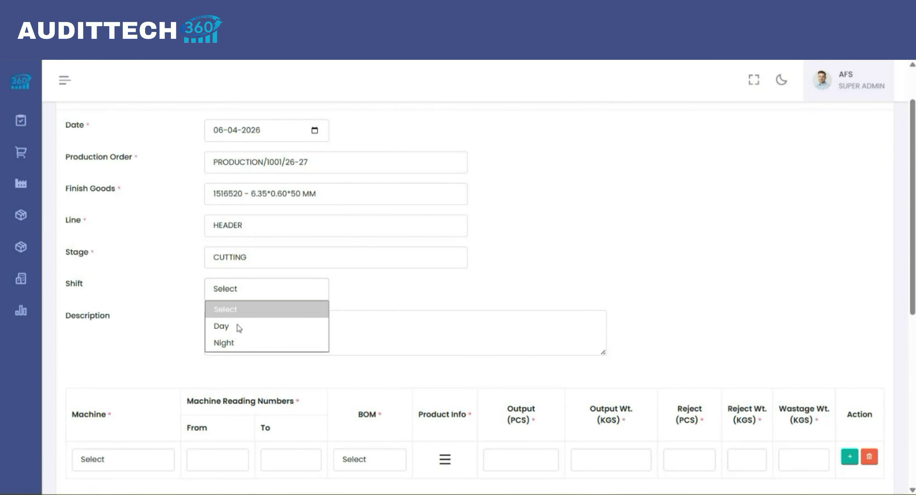
{"action": "left_click", "coordinate": [239, 328]}
Step: Fill the consumption row with machine CUTTING - 1, machine readings from 0 to 0, and BOM 1516520 (CUTTING)
{"action": "scroll", "coordinate": [179, 357], "scroll_direction": "down", "scroll_amount": 3}
{"action": "left_click", "coordinate": [139, 372]}
{"action": "left_click", "coordinate": [106, 405]}
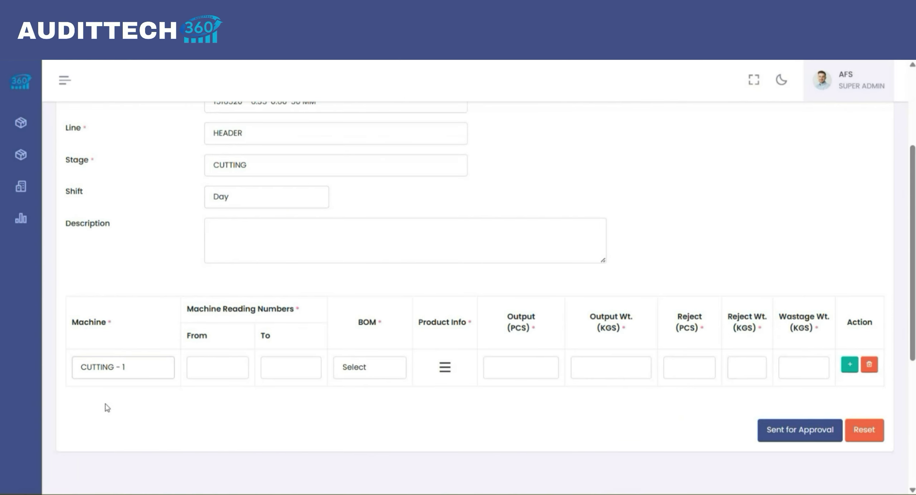
{"action": "left_click", "coordinate": [203, 371]}
{"action": "type", "text": "0"}
{"action": "key", "text": "Tab"}
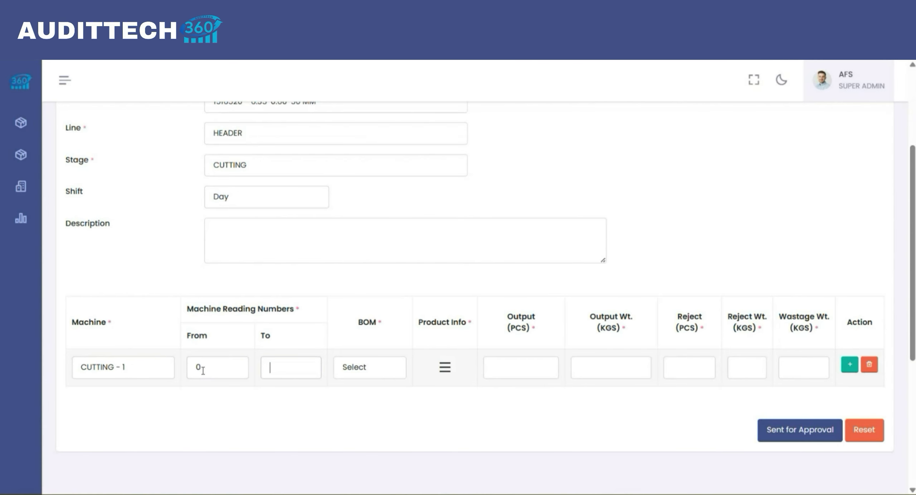
{"action": "type", "text": "0"}
{"action": "key", "text": "Tab"}
{"action": "key", "text": "alt+Down"}
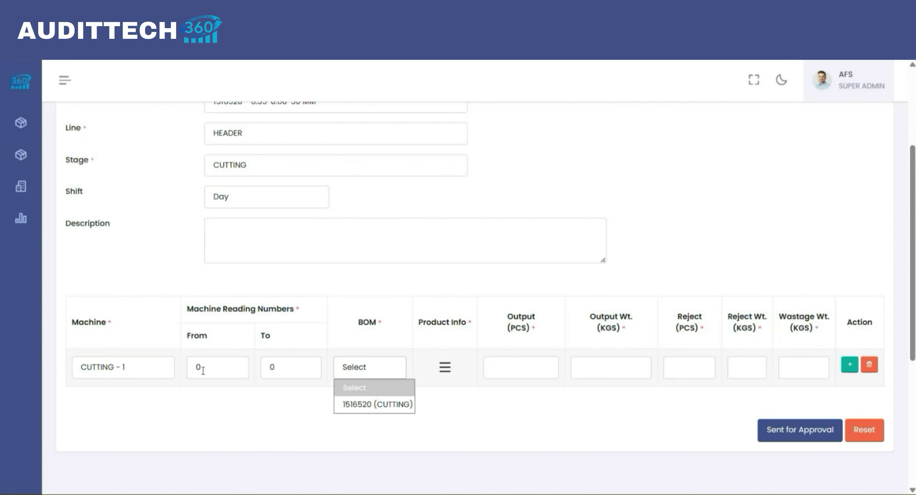
{"action": "key", "text": "Down"}
{"action": "key", "text": "Return"}
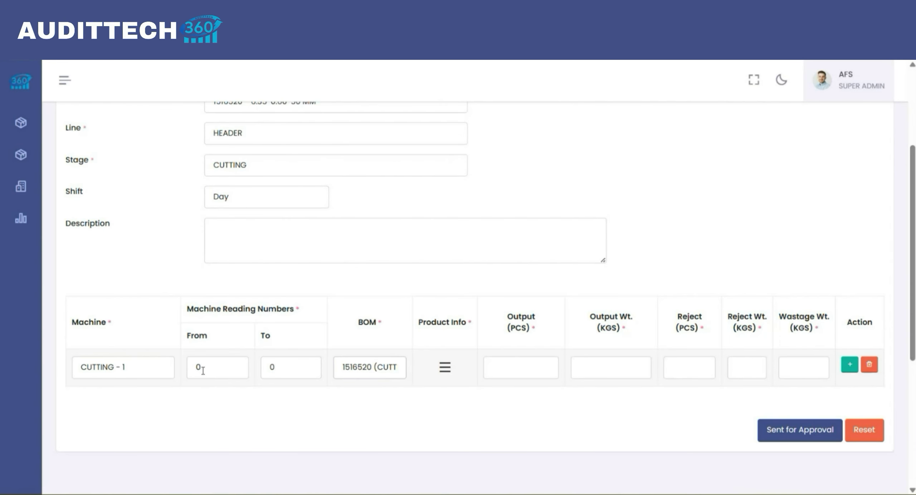
Step: Save the row's product info with COPPER TUBE - 6.35X0.60MM-SOFT - RM, batch 2026-04-06 - A, and consumption quantity 14.5
{"action": "left_click", "coordinate": [444, 367]}
{"action": "left_click", "coordinate": [273, 173]}
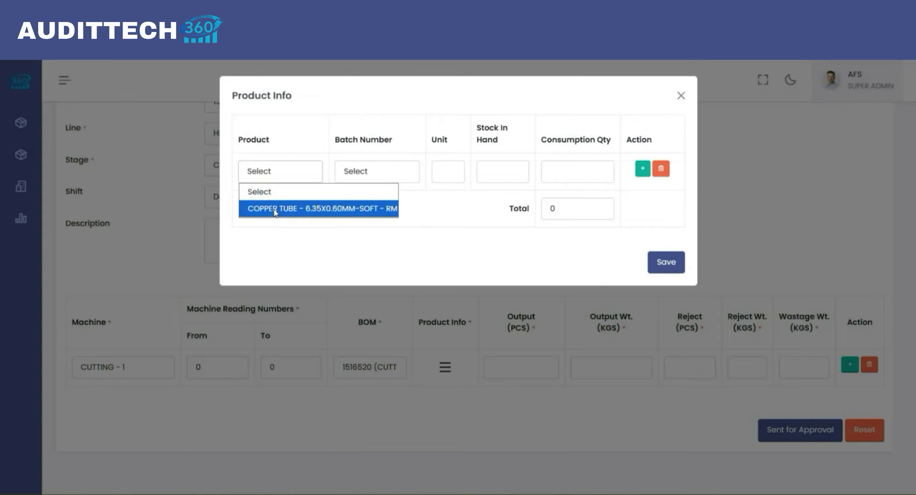
{"action": "left_click", "coordinate": [275, 212]}
{"action": "key", "text": "Tab"}
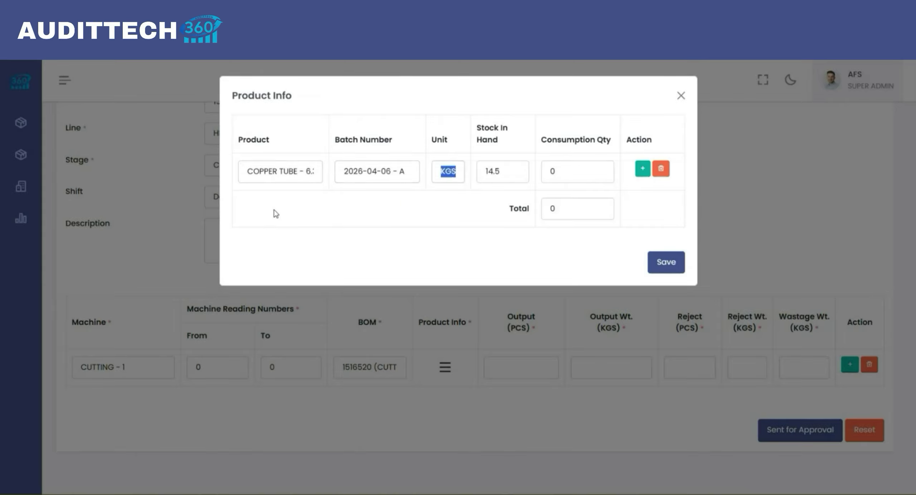
{"action": "key", "text": "Tab"}
{"action": "key", "text": "Tab"}
{"action": "type", "text": "14.5"}
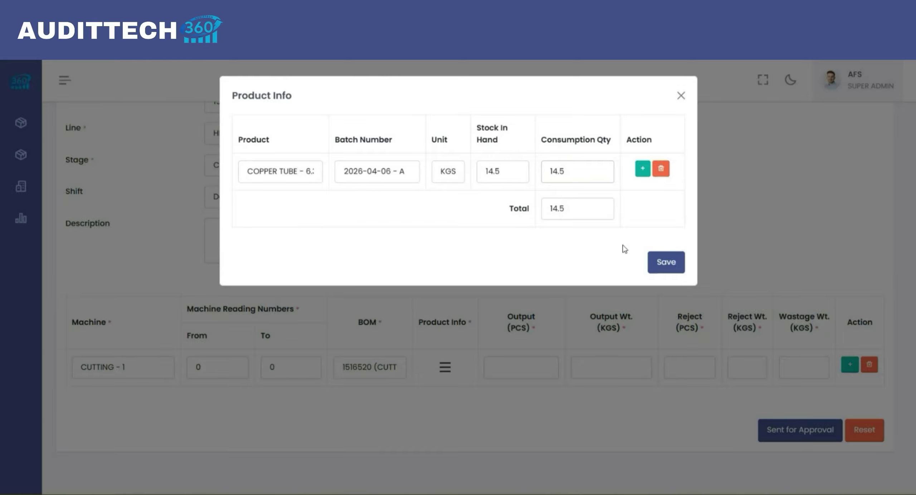
{"action": "left_click", "coordinate": [665, 262]}
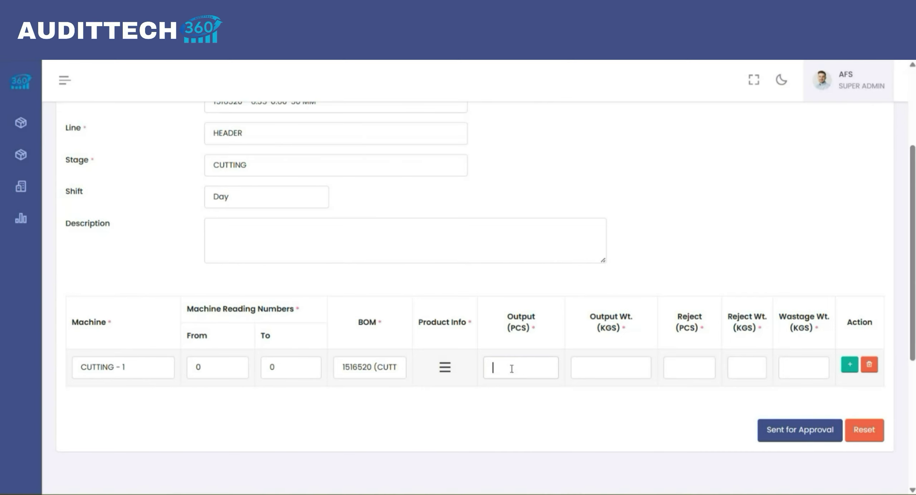
Step: Set the row's output to 5000 pieces and 14.5 kg, with reject pieces, reject weight and wastage weight all 0
{"action": "type", "text": "500"}
{"action": "key", "text": "BackSpace"}
{"action": "key", "text": "BackSpace"}
{"action": "key", "text": "BackSpace"}
{"action": "type", "text": "5000"}
{"action": "key", "text": "Tab"}
{"action": "type", "text": "14.5"}
{"action": "key", "text": "Tab"}
{"action": "type", "text": "0"}
{"action": "key", "text": "Tab"}
{"action": "type", "text": "0"}
{"action": "key", "text": "Tab"}
{"action": "type", "text": "0"}
{"action": "key", "text": "Tab"}
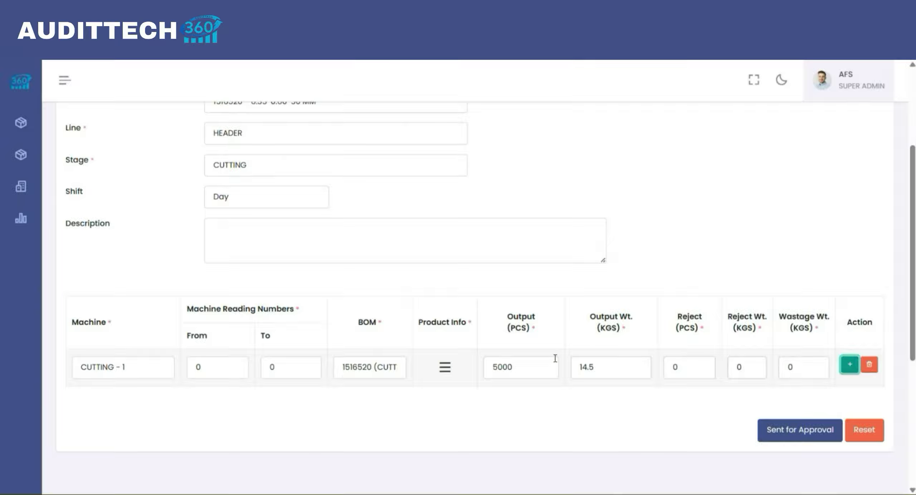
Step: Send the production consumption for approval and approve COMPLETE/1001/26-27
{"action": "left_click", "coordinate": [809, 431]}
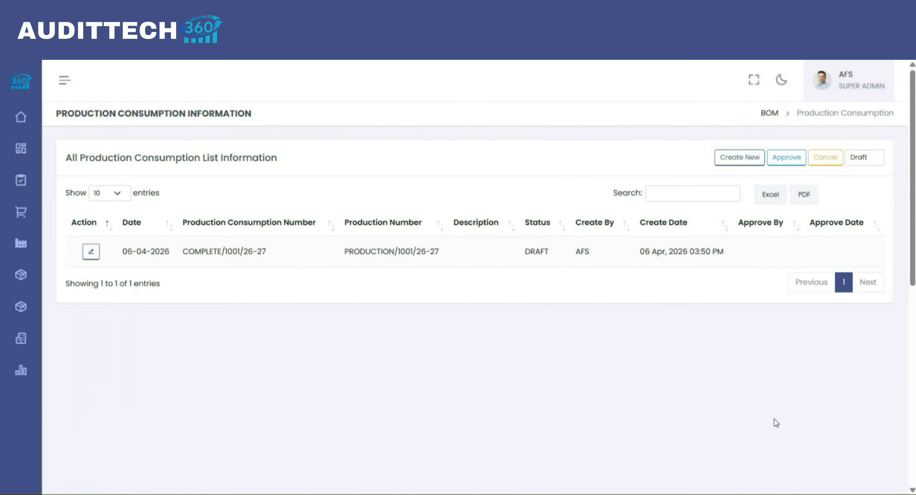
{"action": "left_click", "coordinate": [786, 158]}
{"action": "left_click", "coordinate": [405, 306]}
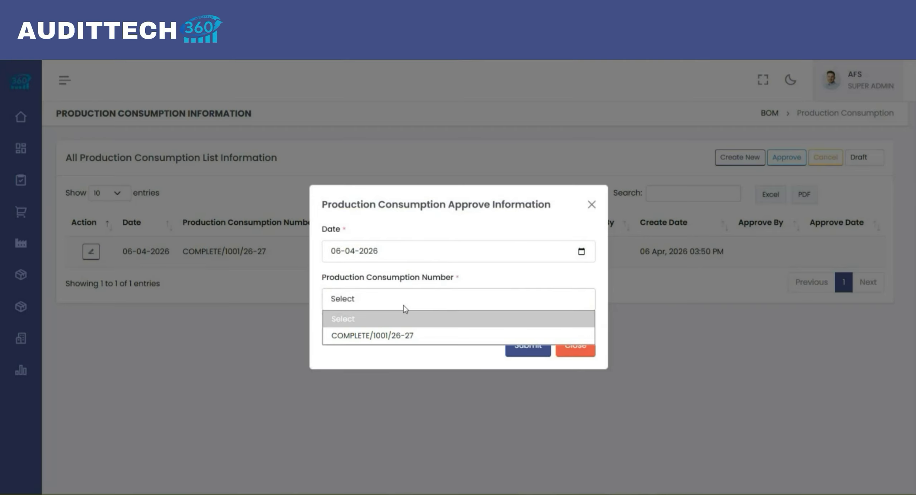
{"action": "left_click", "coordinate": [370, 336]}
{"action": "left_click", "coordinate": [528, 346]}
{"action": "left_click", "coordinate": [429, 347]}
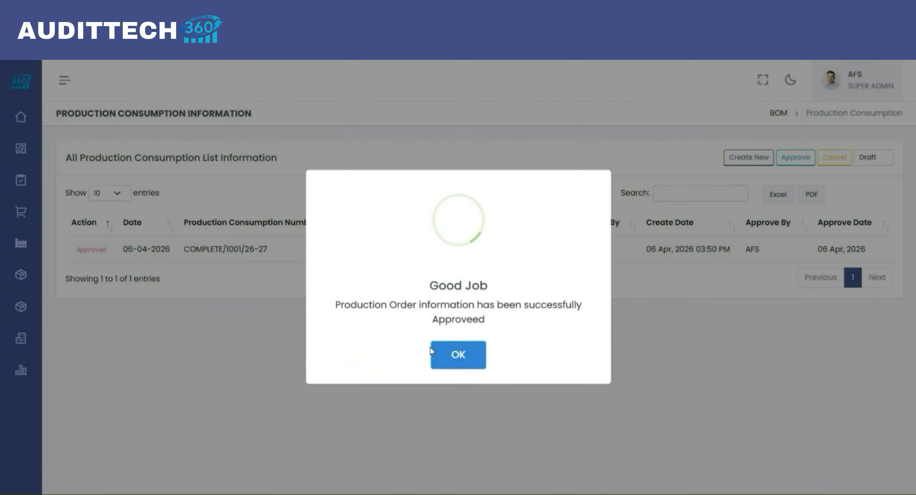
{"action": "left_click", "coordinate": [464, 355]}
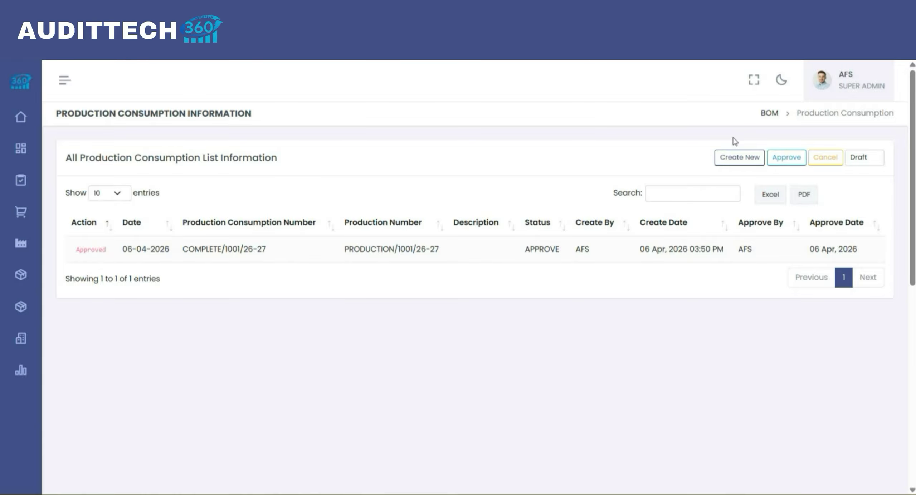
Step: Open the Stock In Hand report and check the batch number of the COMPLETE/1001/26-27 entry
{"action": "mouse_move", "coordinate": [20, 370]}
{"action": "mouse_move", "coordinate": [124, 403]}
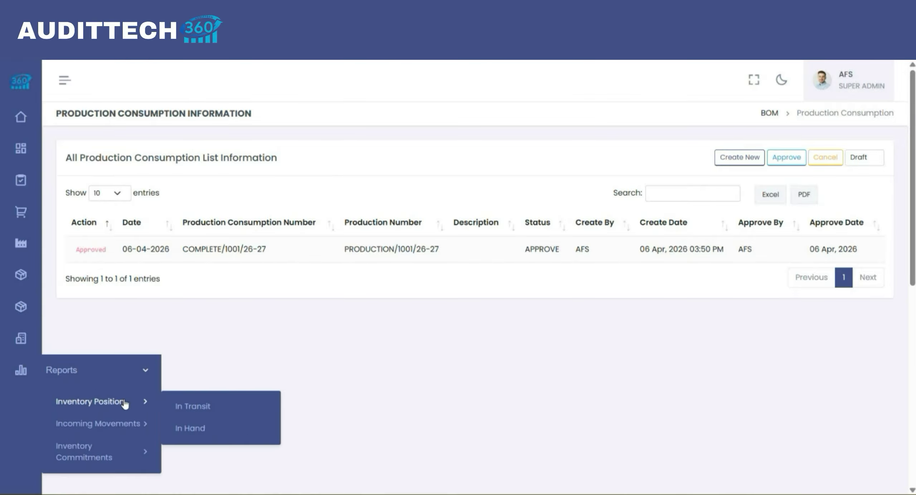
{"action": "left_click", "coordinate": [203, 430]}
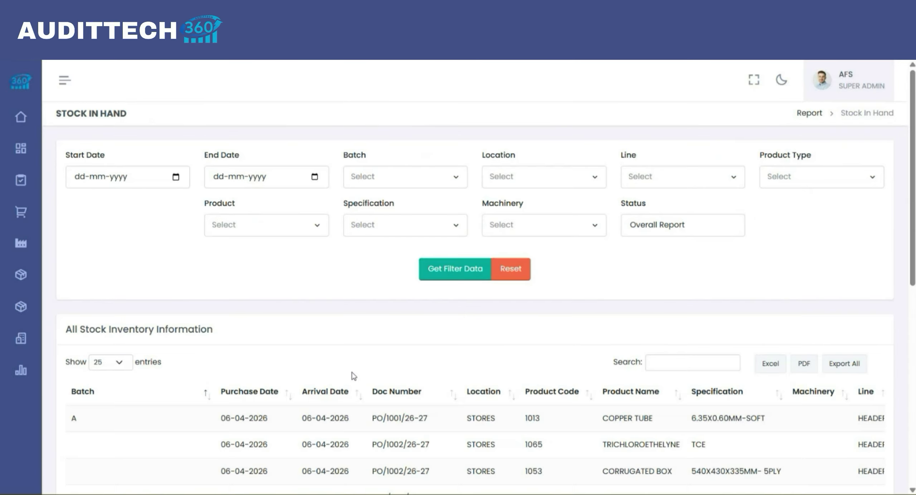
{"action": "scroll", "coordinate": [353, 376], "scroll_direction": "down", "scroll_amount": 8}
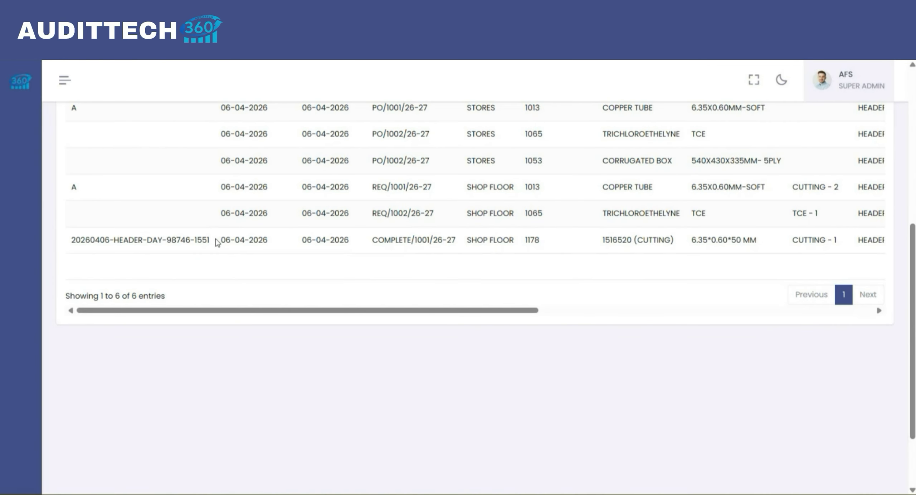
{"action": "left_click_drag", "start_coordinate": [217, 242], "coordinate": [70, 239]}
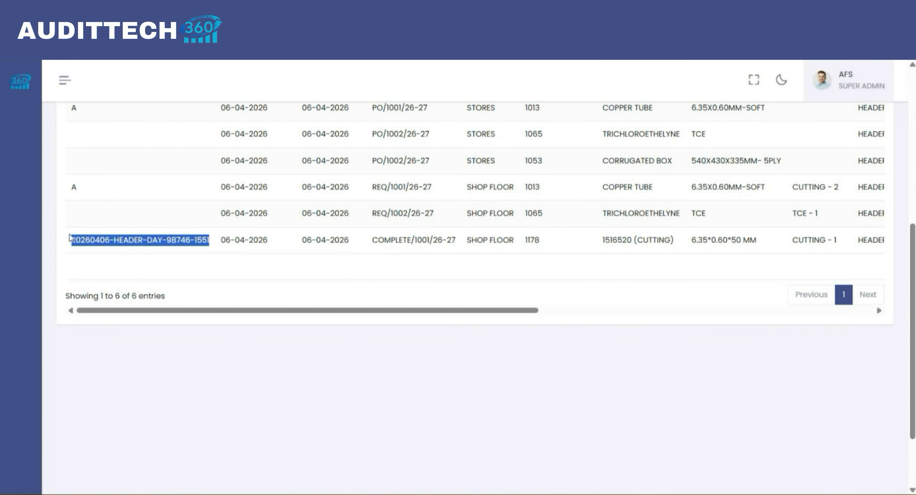
{"action": "left_click", "coordinate": [237, 266]}
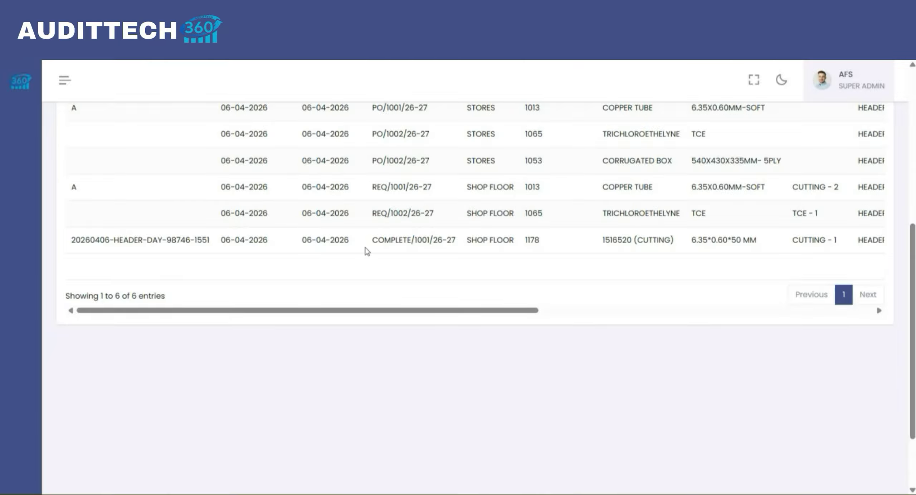
Step: Examine the product name, unit and quantity of the COMPLETE/1001/26-27 stock row
{"action": "scroll", "coordinate": [481, 241], "scroll_direction": "right", "scroll_amount": 1}
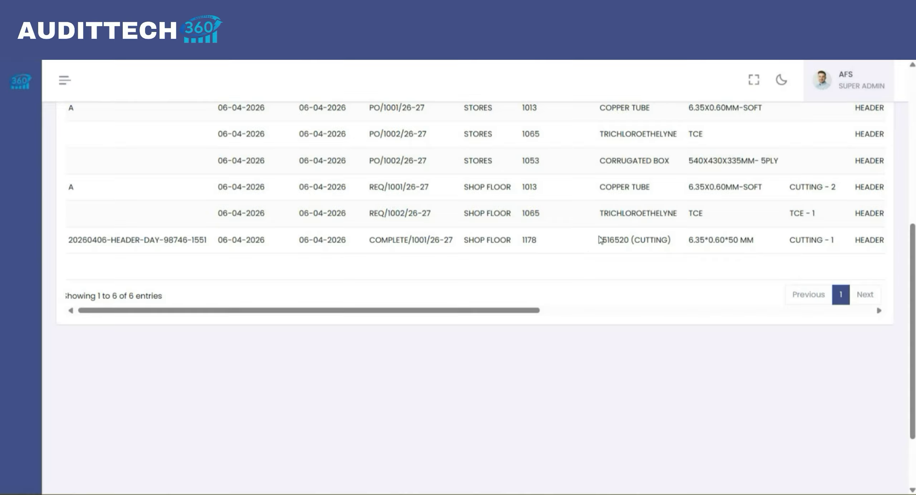
{"action": "left_click_drag", "start_coordinate": [600, 239], "coordinate": [680, 242]}
{"action": "scroll", "coordinate": [680, 242], "scroll_direction": "right", "scroll_amount": 3}
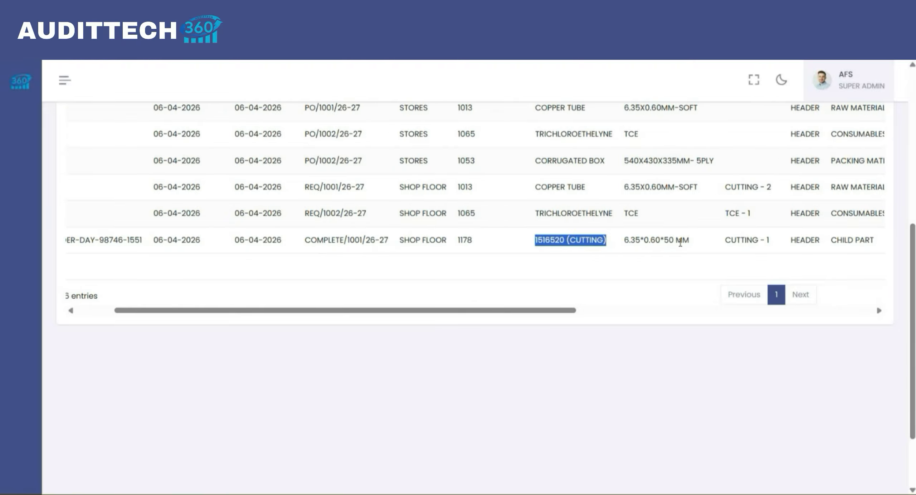
{"action": "scroll", "coordinate": [680, 242], "scroll_direction": "up", "scroll_amount": 1}
{"action": "scroll", "coordinate": [680, 246], "scroll_direction": "right", "scroll_amount": 8}
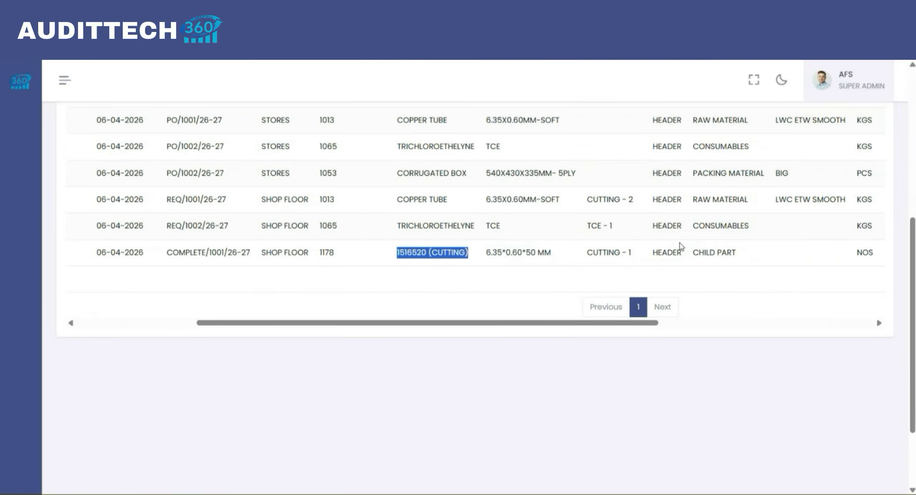
{"action": "scroll", "coordinate": [680, 247], "scroll_direction": "right", "scroll_amount": 1}
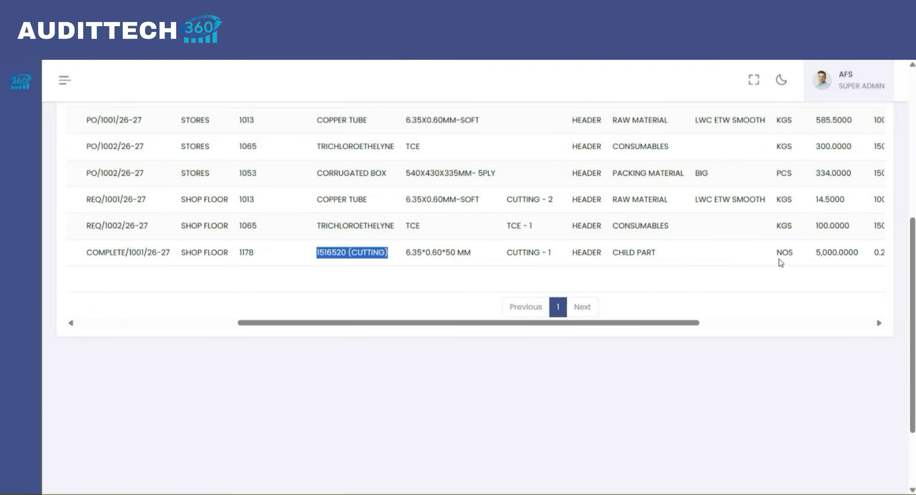
{"action": "left_click_drag", "start_coordinate": [815, 256], "coordinate": [859, 257]}
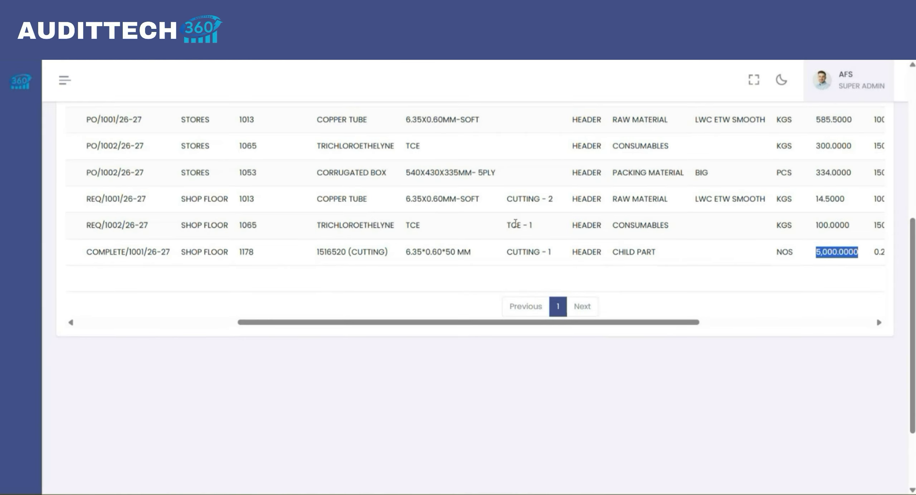
Step: Filter the Stock In Hand report to the SHOP FLOOR location and review the listed quantities and amounts
{"action": "scroll", "coordinate": [515, 222], "scroll_direction": "up", "scroll_amount": 8}
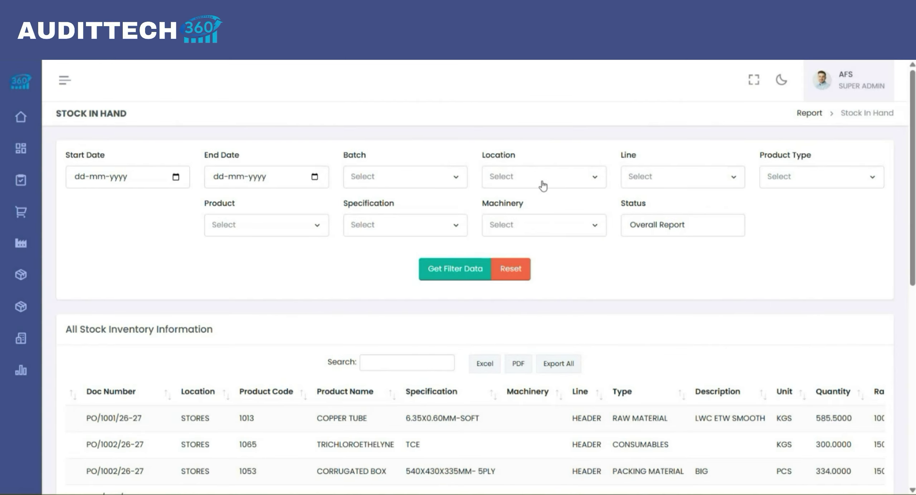
{"action": "left_click", "coordinate": [543, 186]}
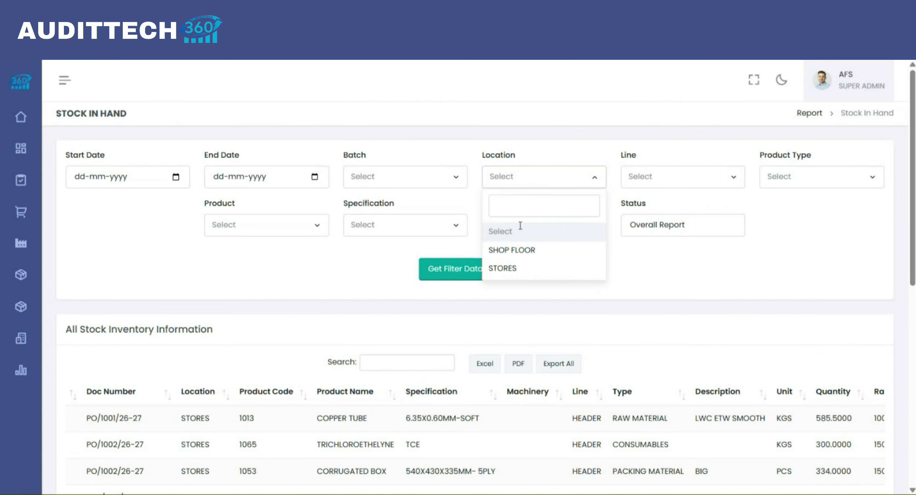
{"action": "left_click", "coordinate": [516, 250]}
{"action": "left_click", "coordinate": [453, 272]}
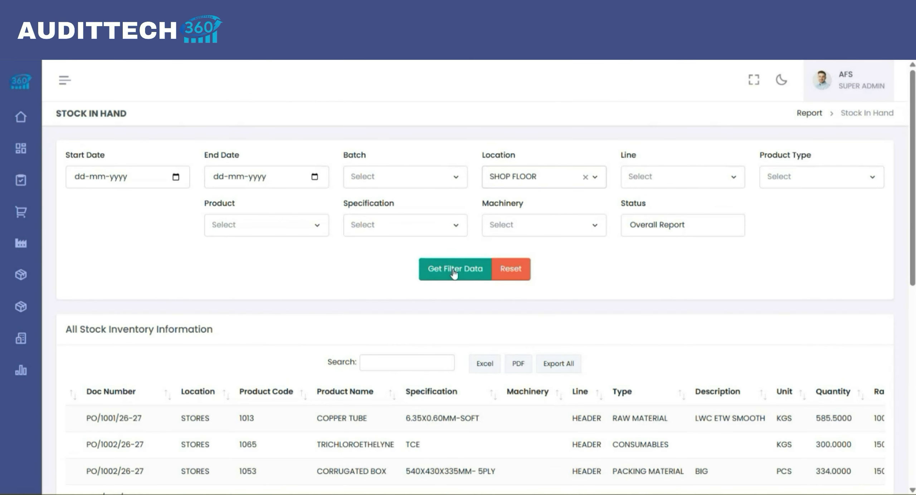
{"action": "scroll", "coordinate": [454, 274], "scroll_direction": "down", "scroll_amount": 2}
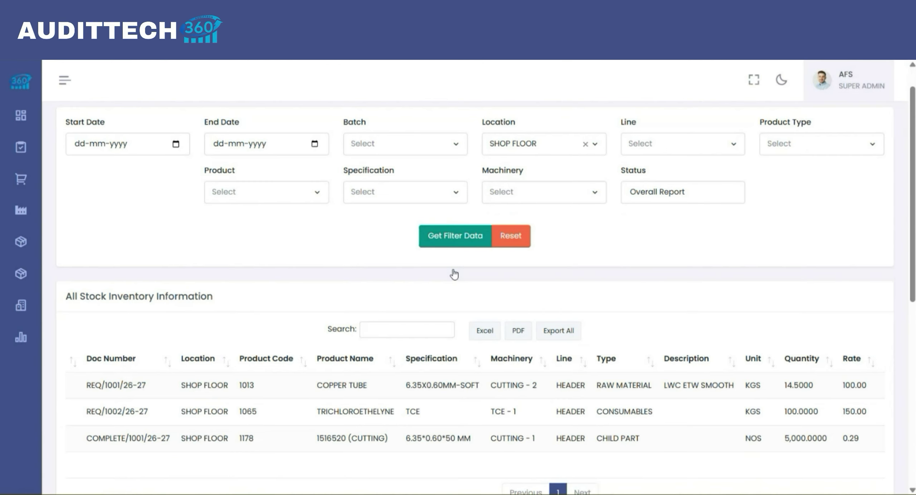
{"action": "scroll", "coordinate": [559, 409], "scroll_direction": "right", "scroll_amount": 3}
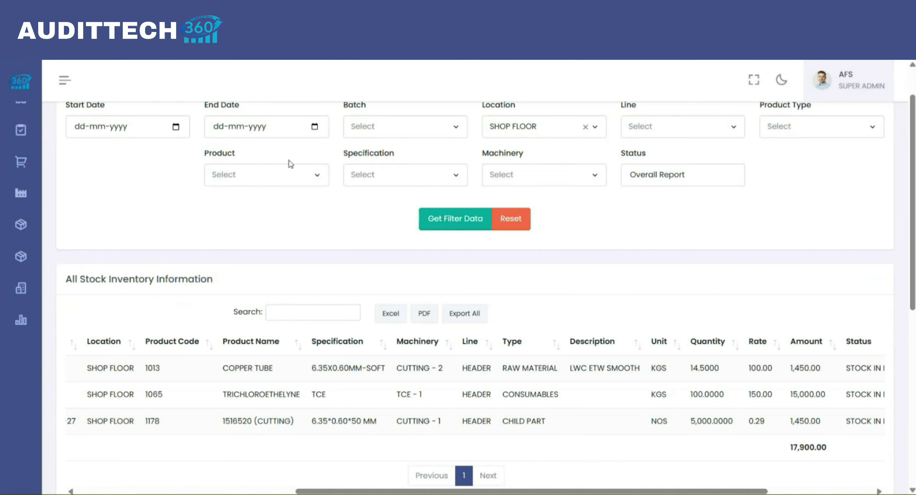
Step: Narrow the report to product 1516520 (CUTTING) and look over the available status options
{"action": "left_click", "coordinate": [294, 176]}
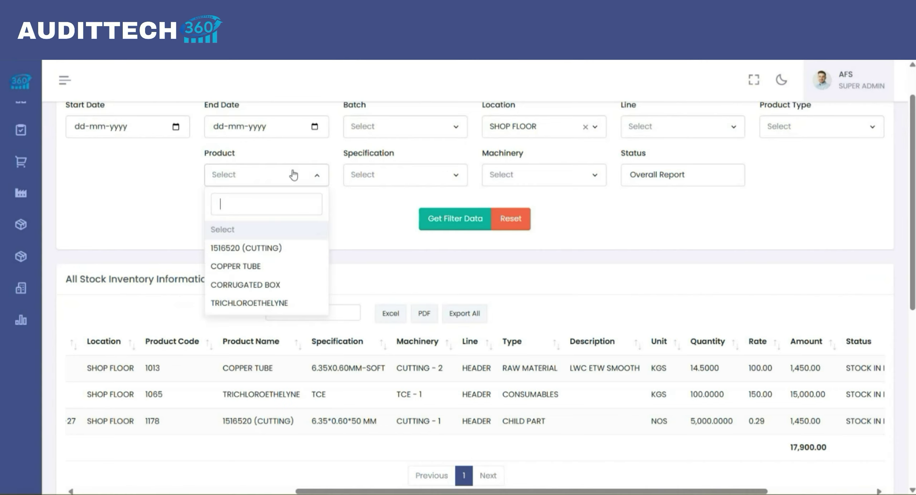
{"action": "left_click", "coordinate": [276, 252]}
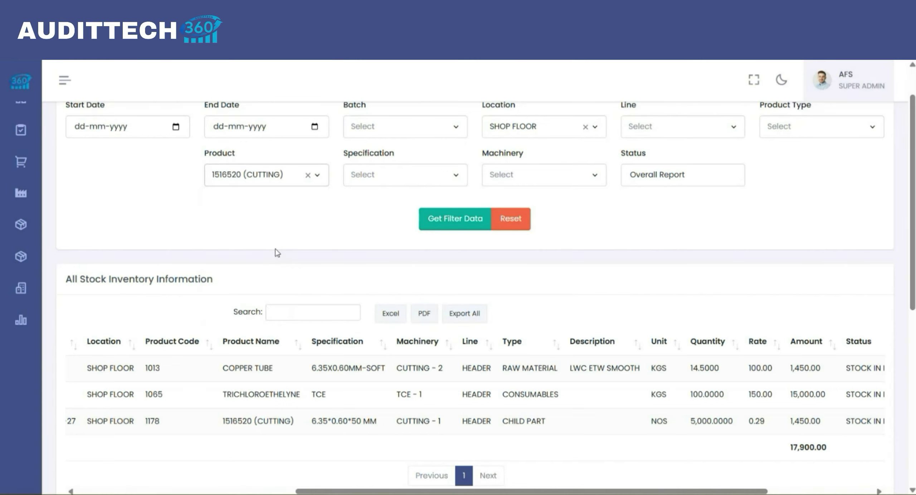
{"action": "left_click", "coordinate": [436, 229]}
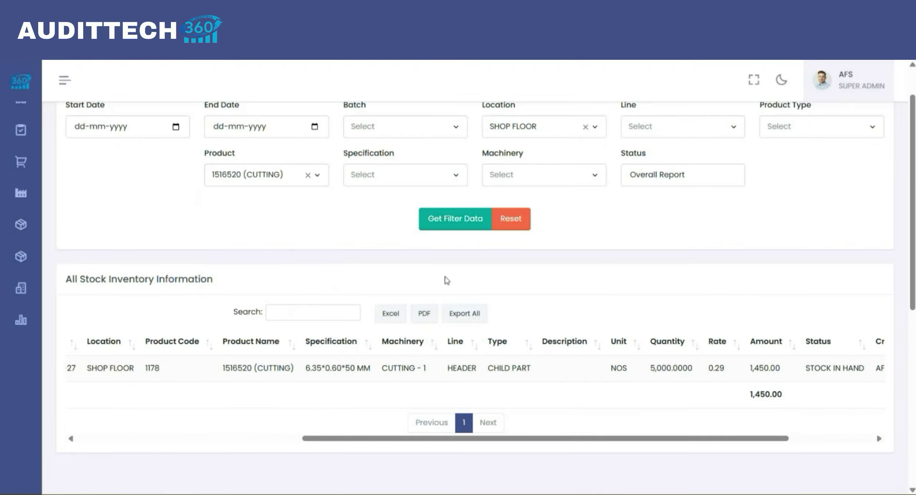
{"action": "left_click", "coordinate": [679, 175]}
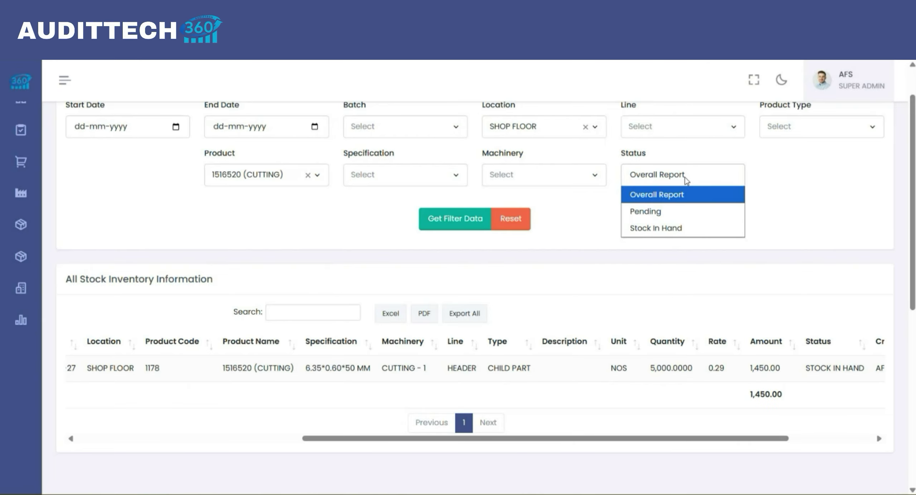
{"action": "left_click", "coordinate": [684, 177]}
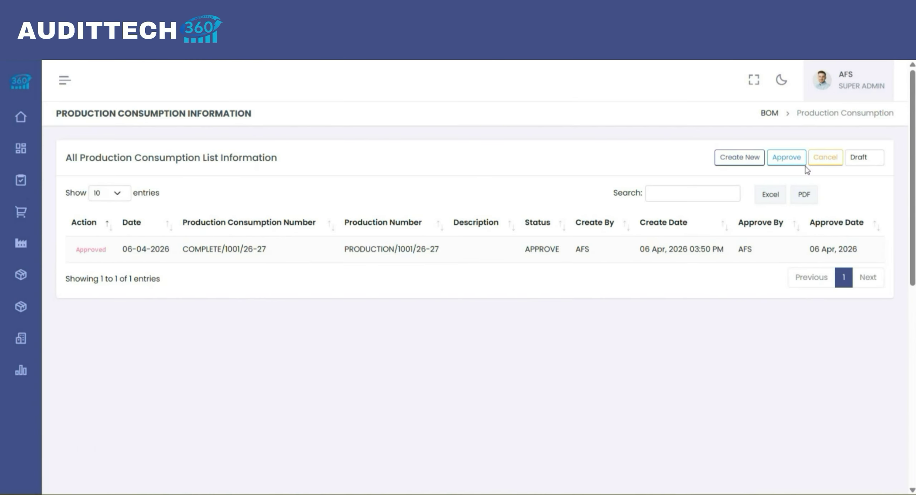
Step: Create a production consumption for PRODUCTION/1001/26-27 with finish goods 1516520 - 6.35*0.60*50 MM, line HEADER, stage DIMPLE and shift Day
{"action": "left_click", "coordinate": [742, 159]}
{"action": "left_click", "coordinate": [346, 231]}
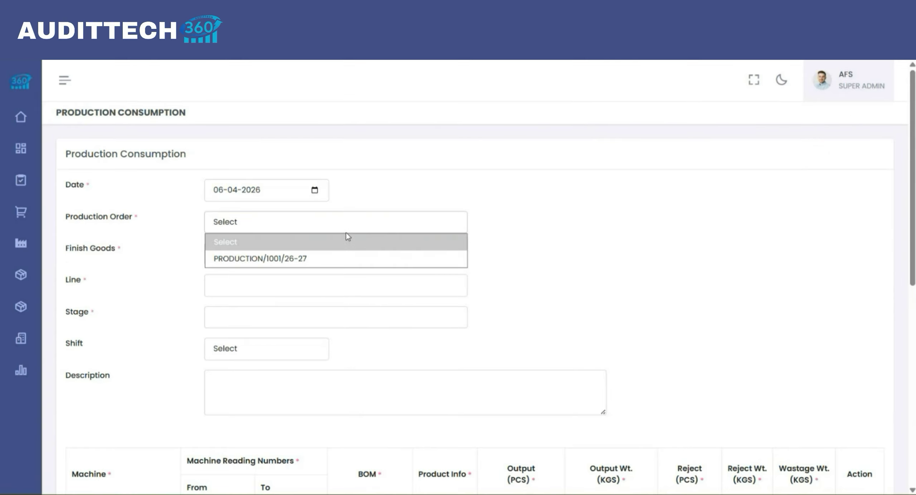
{"action": "left_click", "coordinate": [260, 258]}
{"action": "left_click", "coordinate": [251, 254]}
{"action": "left_click", "coordinate": [243, 288]}
{"action": "left_click", "coordinate": [241, 317]}
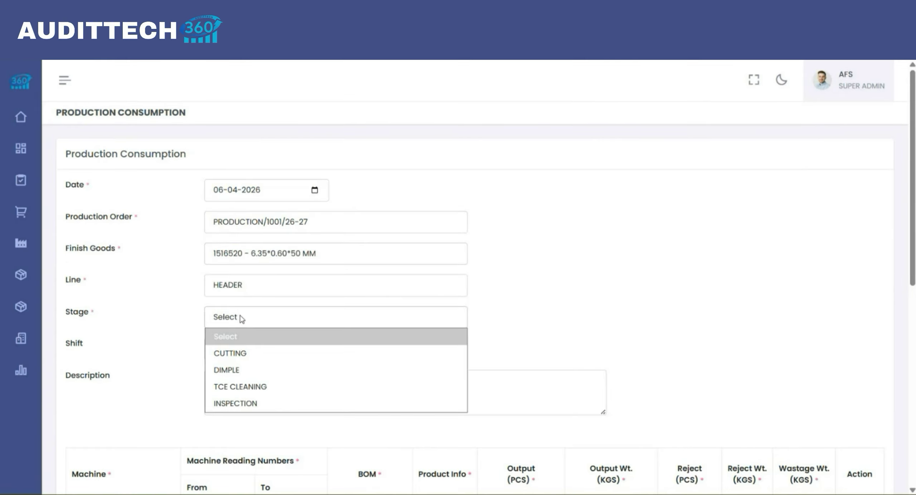
{"action": "left_click", "coordinate": [240, 370]}
{"action": "left_click", "coordinate": [228, 354]}
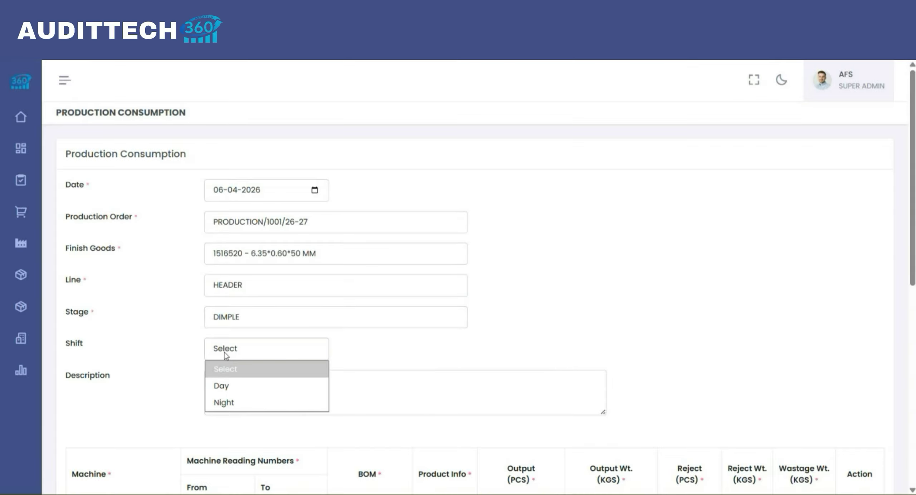
{"action": "left_click", "coordinate": [239, 386]}
Step: Fill the consumption row with machine DIMPLE - 1, machine readings from 0 to 0, and BOM 1516520 (DIMPLE)
{"action": "scroll", "coordinate": [239, 392], "scroll_direction": "down", "scroll_amount": 4}
{"action": "left_click", "coordinate": [139, 363]}
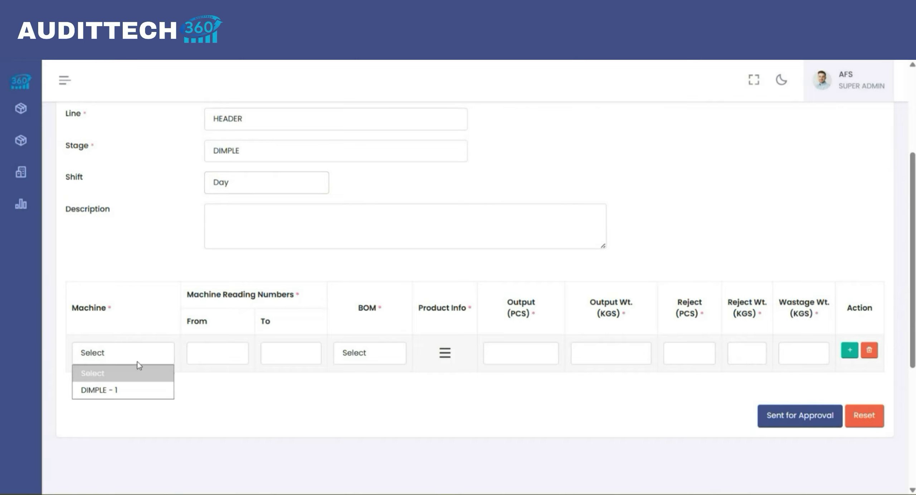
{"action": "left_click", "coordinate": [93, 390]}
{"action": "left_click", "coordinate": [212, 356]}
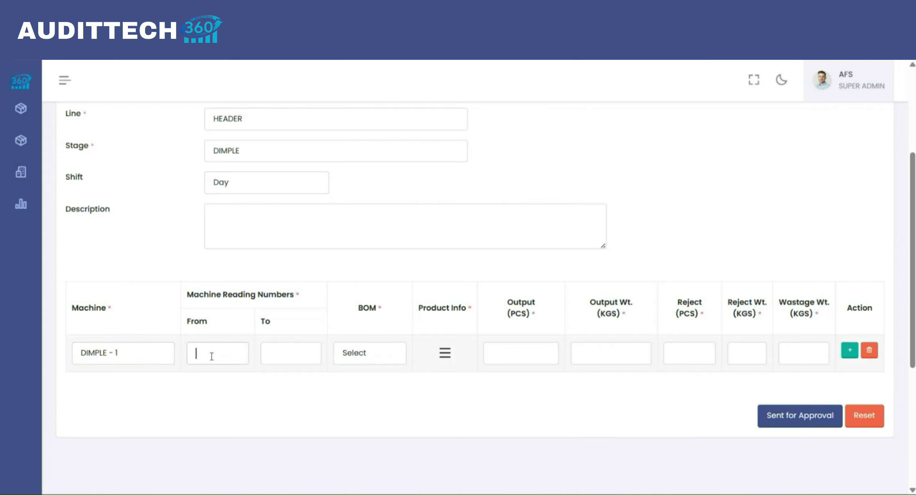
{"action": "type", "text": "0"}
{"action": "key", "text": "Tab"}
{"action": "type", "text": "0"}
{"action": "key", "text": "space"}
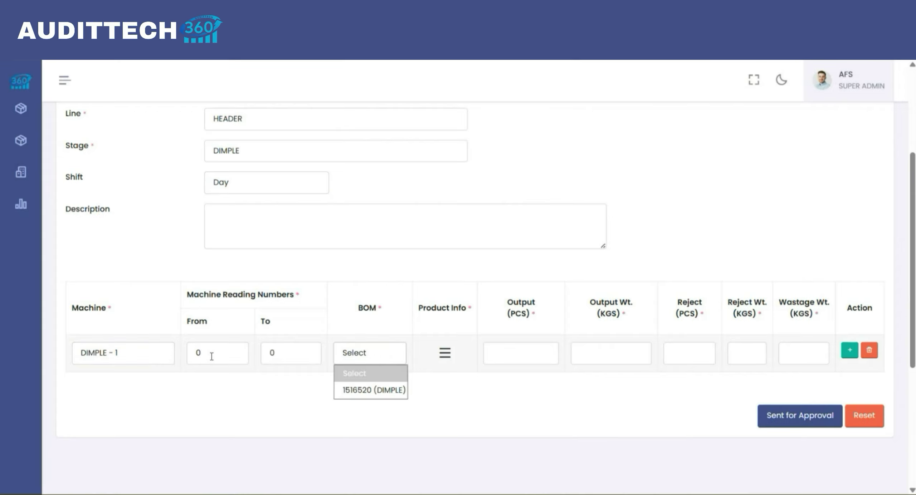
{"action": "key", "text": "Down"}
{"action": "key", "text": "Return"}
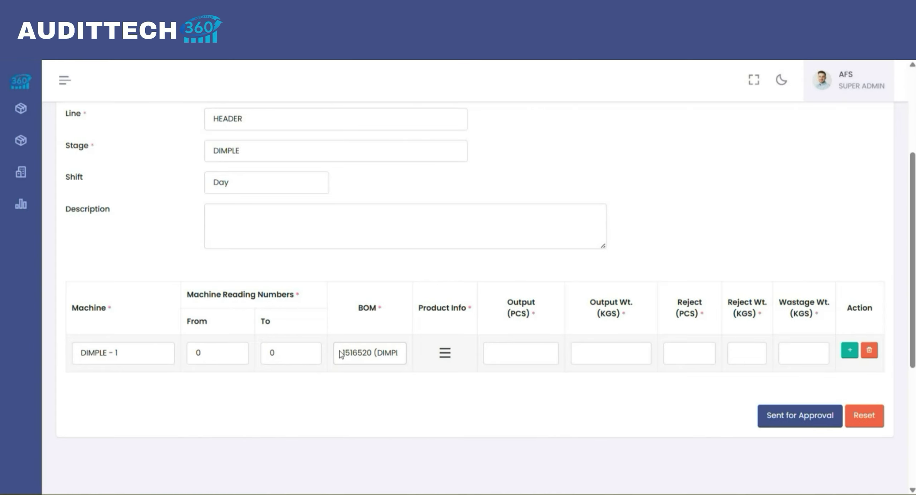
Step: Save the row's product info with 1516520 (CUTTING), batch 2026-04-06 - 20260406-HEADER-DAY-98746-1551, and consumption quantity 5000
{"action": "left_click", "coordinate": [445, 353]}
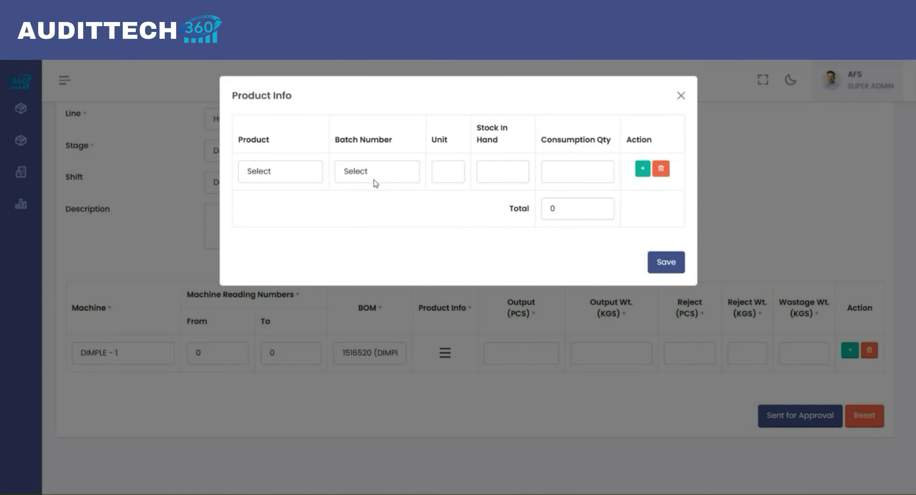
{"action": "left_click", "coordinate": [313, 174]}
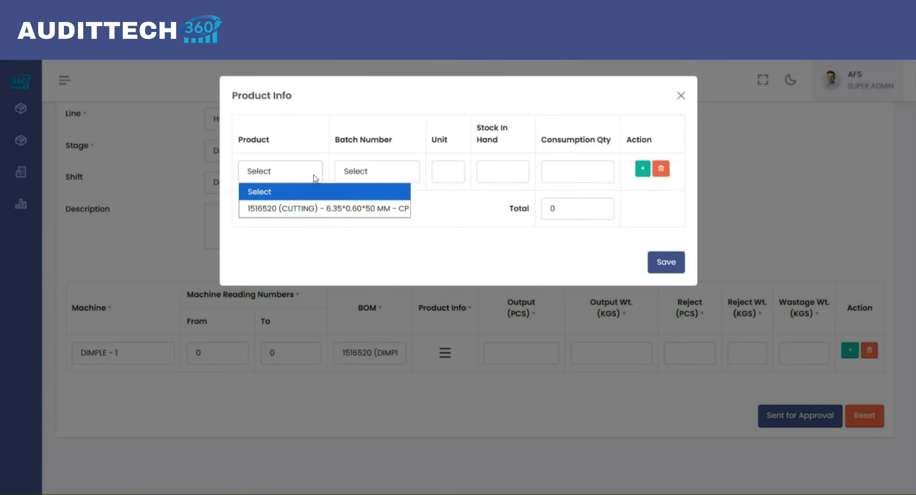
{"action": "left_click", "coordinate": [306, 209]}
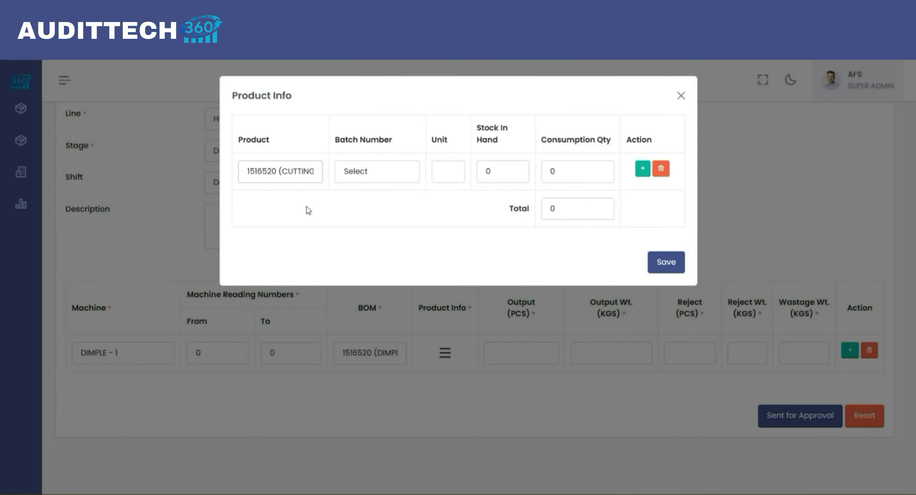
{"action": "left_click", "coordinate": [359, 172]}
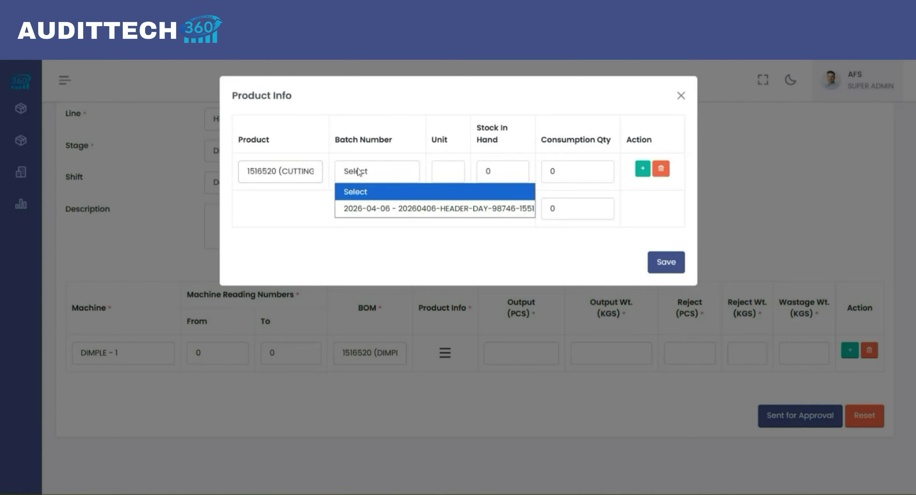
{"action": "left_click", "coordinate": [368, 211]}
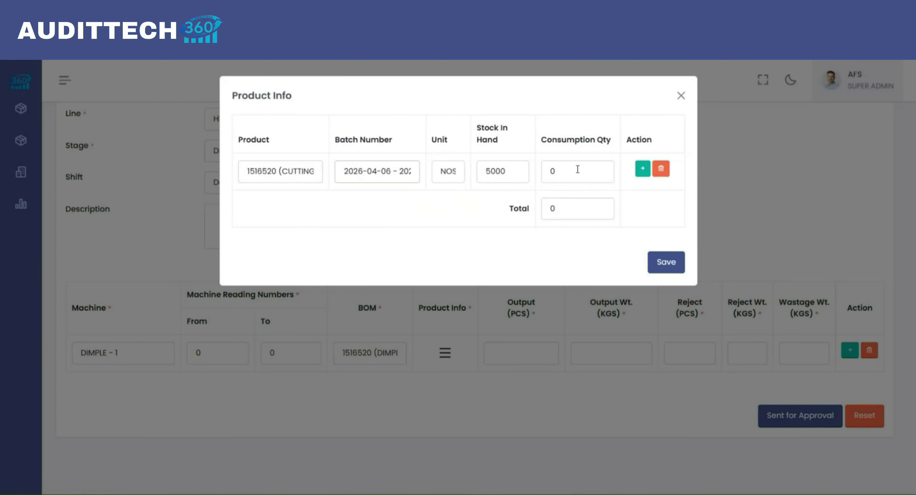
{"action": "left_click_drag", "start_coordinate": [578, 169], "coordinate": [550, 171]}
{"action": "type", "text": "5000"}
{"action": "left_click", "coordinate": [653, 261]}
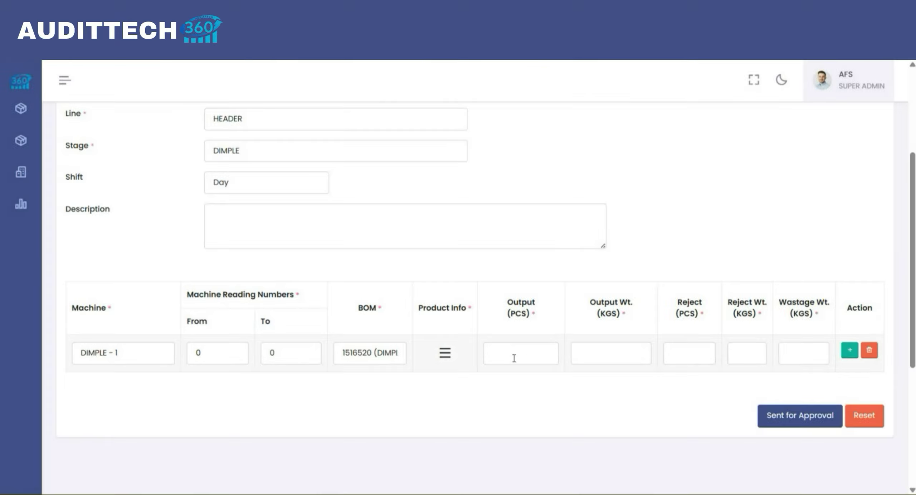
Step: Set output to 5000 pieces and 14.5 kg with reject pieces, reject weight and wastage weight 0, and send the dimple consumption for approval
{"action": "left_click", "coordinate": [514, 358]}
{"action": "type", "text": "5000"}
{"action": "key", "text": "Tab"}
{"action": "type", "text": "14.5"}
{"action": "left_click", "coordinate": [701, 364]}
{"action": "type", "text": "0"}
{"action": "key", "text": "Tab"}
{"action": "type", "text": "0"}
{"action": "key", "text": "Tab"}
{"action": "type", "text": "0"}
{"action": "key", "text": "Tab"}
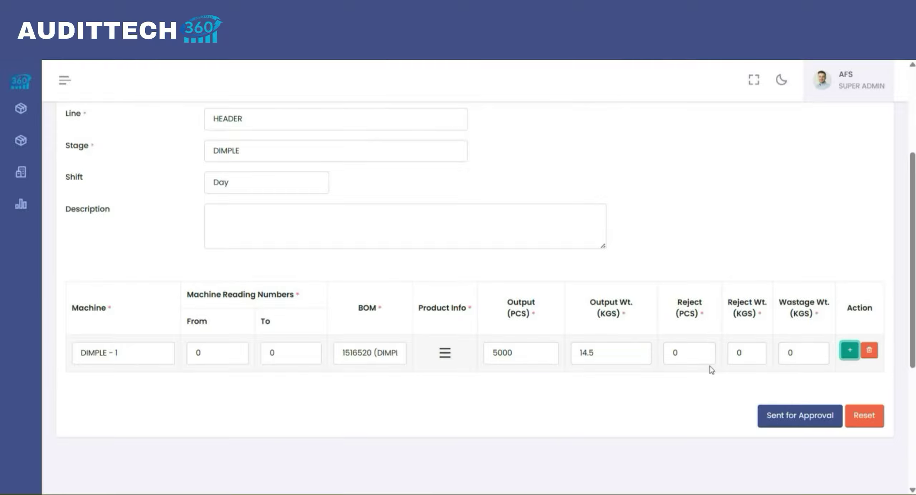
{"action": "left_click", "coordinate": [794, 428]}
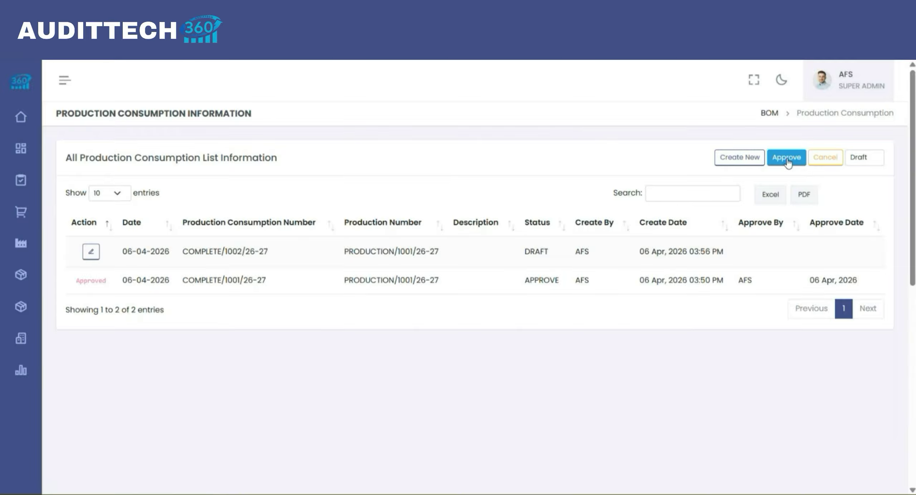
Step: Approve the draft dimple-stage production consumption COMPLETE/1002/26-27
{"action": "left_click", "coordinate": [786, 162]}
{"action": "left_click", "coordinate": [356, 300]}
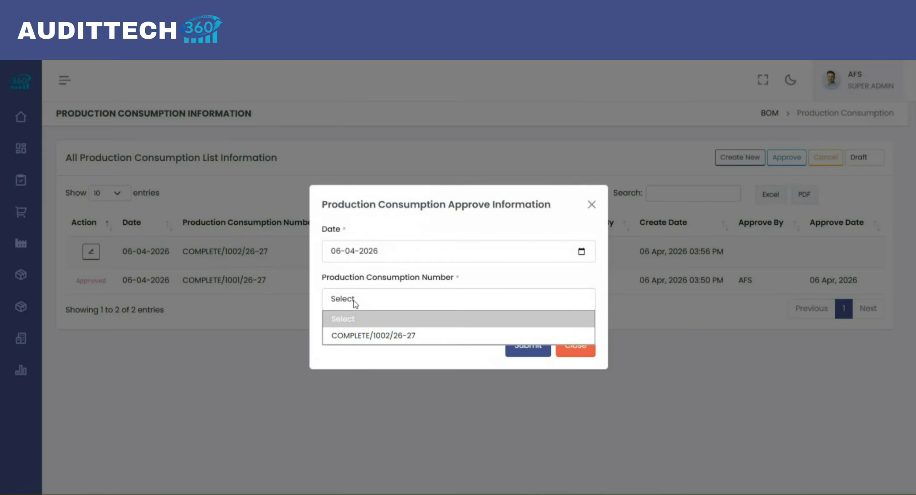
{"action": "left_click", "coordinate": [350, 336]}
{"action": "left_click", "coordinate": [511, 350]}
{"action": "left_click", "coordinate": [417, 349]}
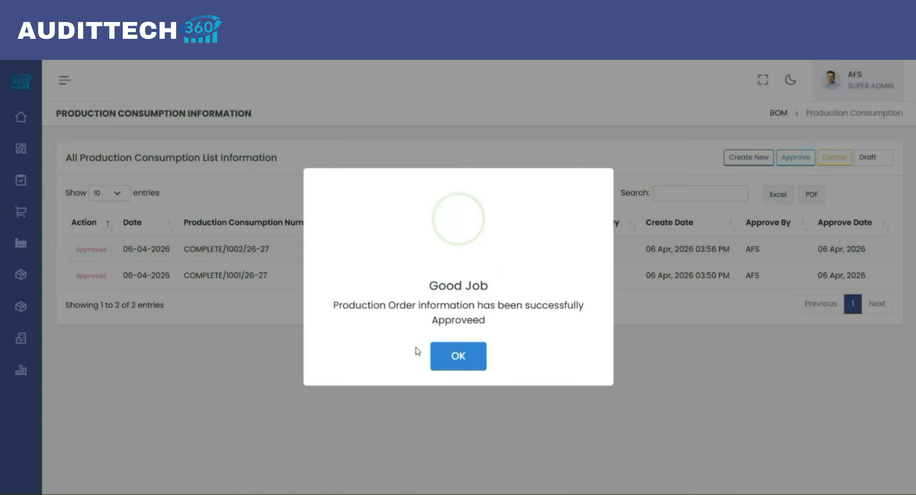
{"action": "left_click", "coordinate": [458, 356]}
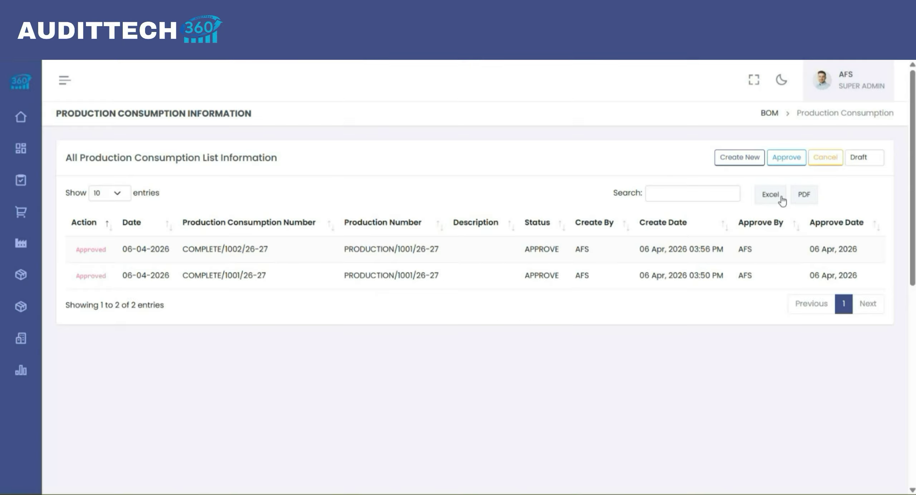
Step: Create a production consumption for PRODUCTION/1001/26-27 with finish goods 1516520 - 6.35*0.60*50 MM, line HEADER, stage TCE CLEANING and shift Night
{"action": "left_click", "coordinate": [719, 162]}
{"action": "left_click", "coordinate": [337, 225]}
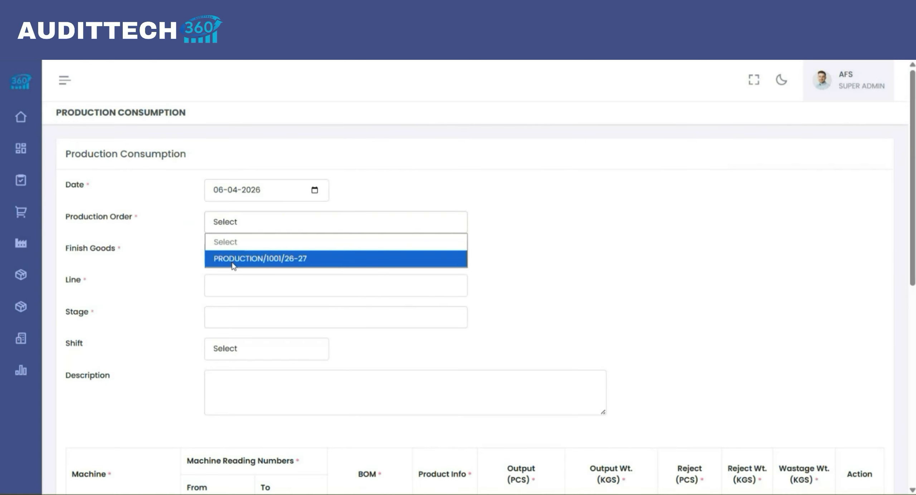
{"action": "left_click", "coordinate": [233, 265]}
{"action": "left_click", "coordinate": [231, 261]}
{"action": "left_click", "coordinate": [247, 291]}
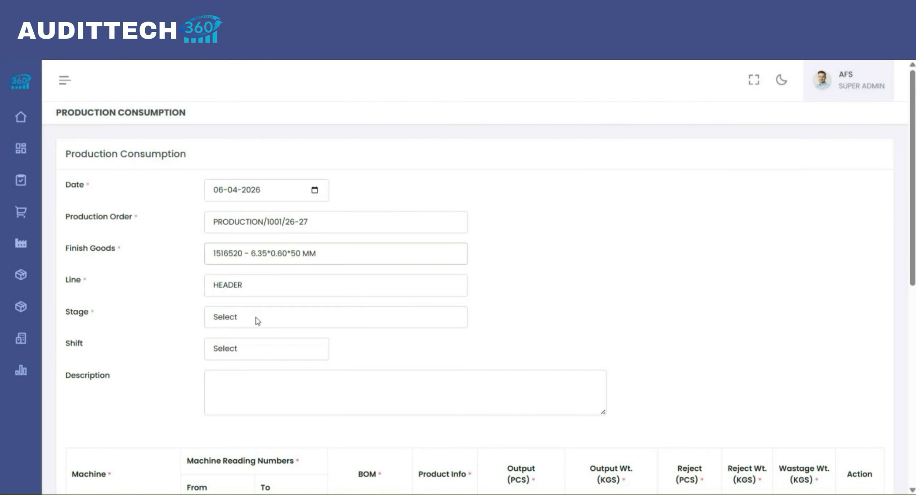
{"action": "left_click", "coordinate": [258, 321]}
{"action": "left_click", "coordinate": [271, 385]}
{"action": "scroll", "coordinate": [347, 351], "scroll_direction": "down", "scroll_amount": 2}
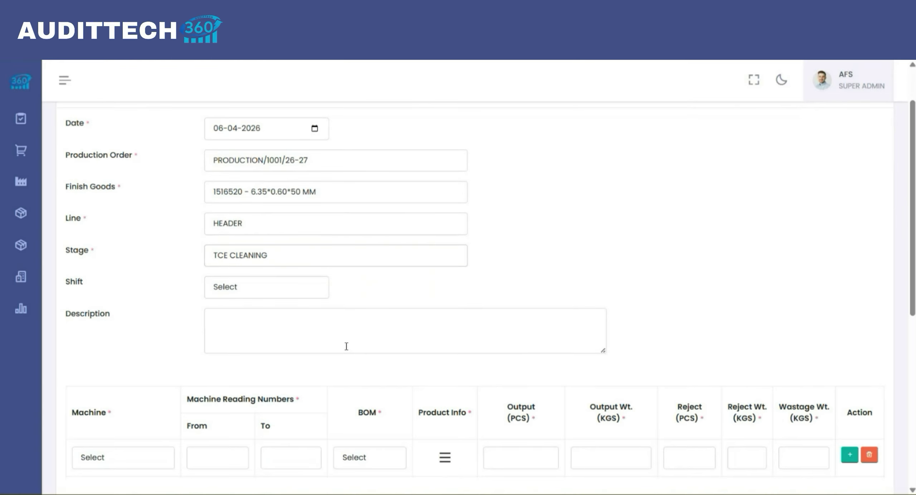
{"action": "left_click", "coordinate": [245, 295]}
{"action": "left_click", "coordinate": [243, 334]}
Step: Fill the consumption row with machine TCE - 1, machine readings from 0 to 0, and BOM 1516520 (CLEANING)
{"action": "scroll", "coordinate": [172, 419], "scroll_direction": "down", "scroll_amount": 3}
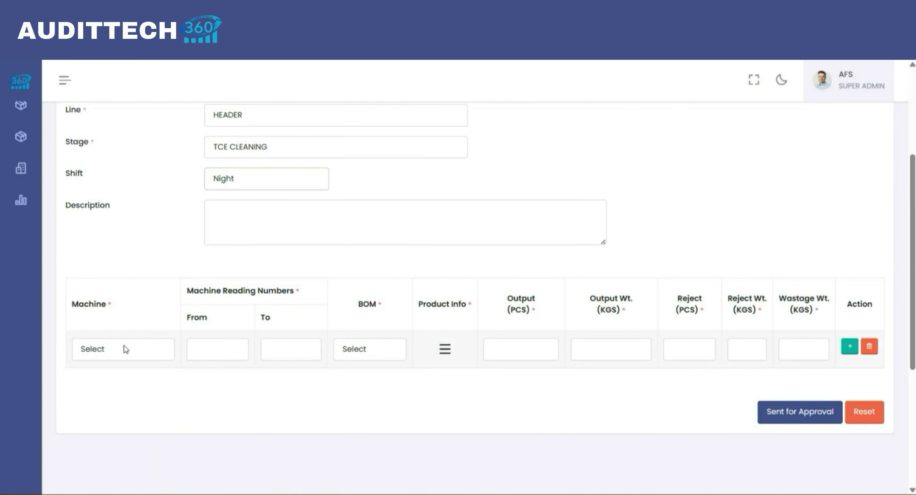
{"action": "left_click", "coordinate": [125, 350]}
{"action": "left_click", "coordinate": [139, 396]}
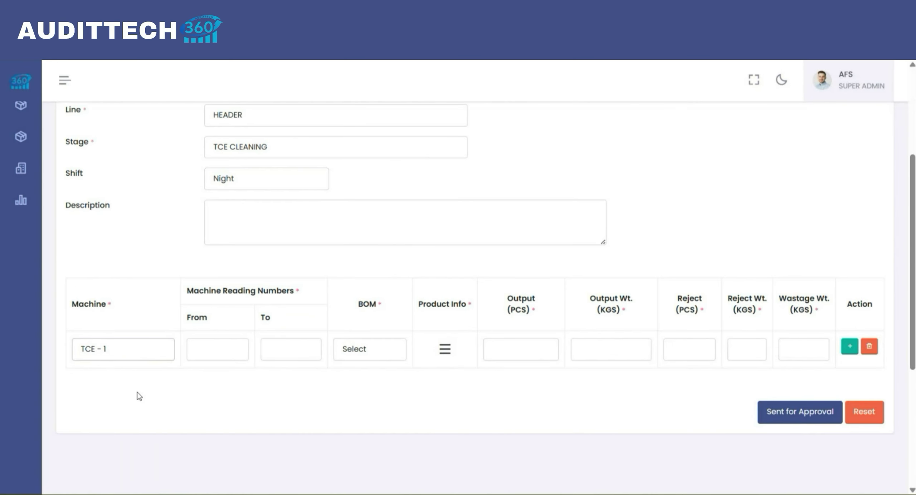
{"action": "left_click", "coordinate": [221, 343]}
{"action": "type", "text": "0"}
{"action": "key", "text": "Tab"}
{"action": "type", "text": "0"}
{"action": "key", "text": "Tab"}
{"action": "key", "text": "space"}
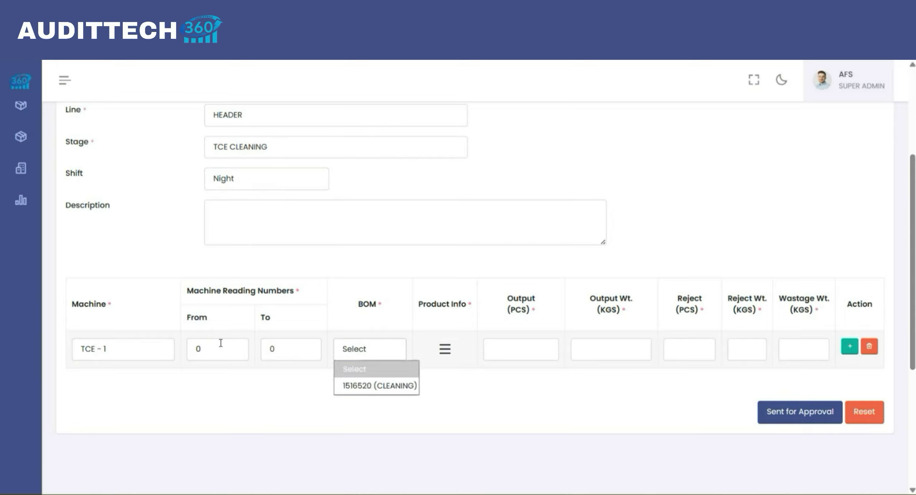
{"action": "key", "text": "Down"}
{"action": "key", "text": "Return"}
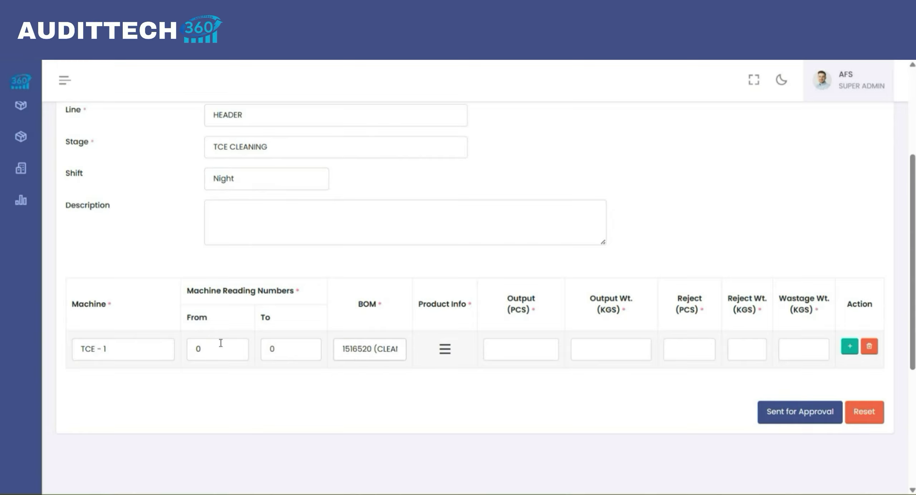
Step: In the row's product info, enter 1516520 (DIMPLE) with its 2026-04-06 batch and consumption quantity 5000
{"action": "left_click", "coordinate": [447, 349]}
{"action": "left_click", "coordinate": [313, 172]}
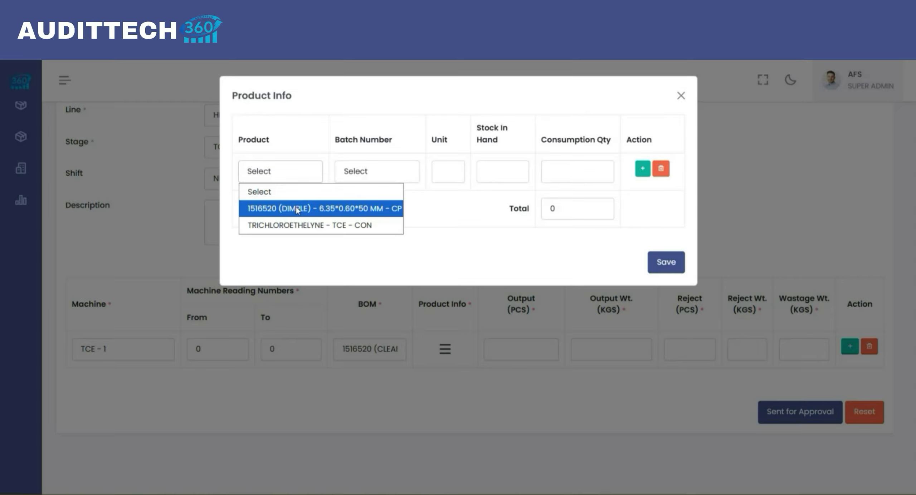
{"action": "left_click", "coordinate": [297, 208]}
{"action": "left_click", "coordinate": [377, 176]}
{"action": "left_click", "coordinate": [378, 210]}
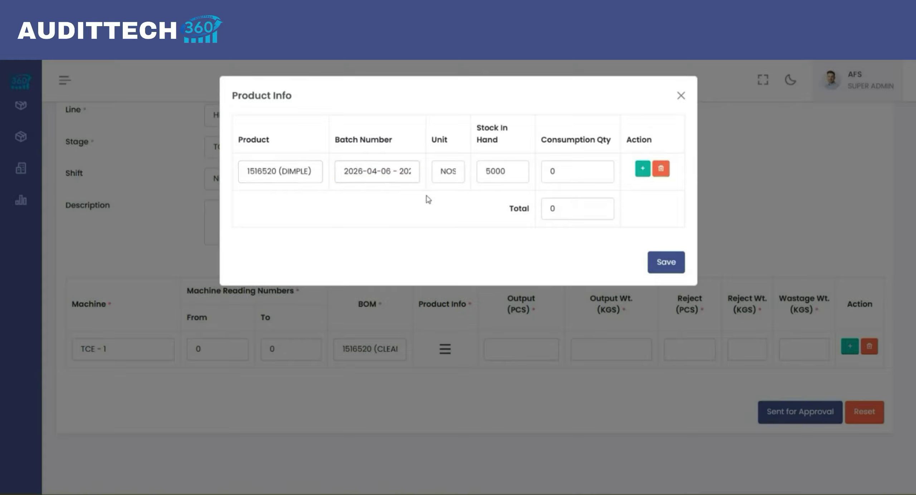
{"action": "left_click_drag", "start_coordinate": [572, 167], "coordinate": [541, 169]}
{"action": "type", "text": "5000"}
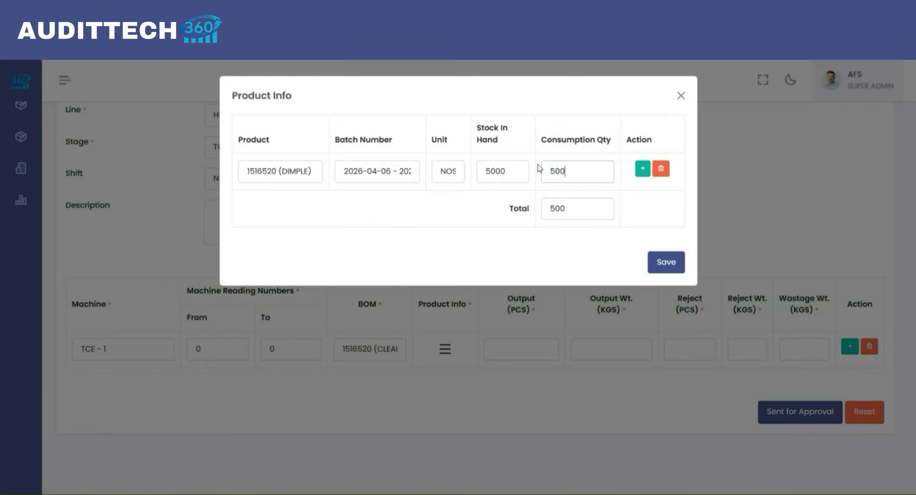
Step: Add a second product line for TRICHLOROETHELYNE - TCE with its 2026-04-06 batch and consumption quantity 100, and save the product info
{"action": "key", "text": "Tab"}
{"action": "key", "text": "Return"}
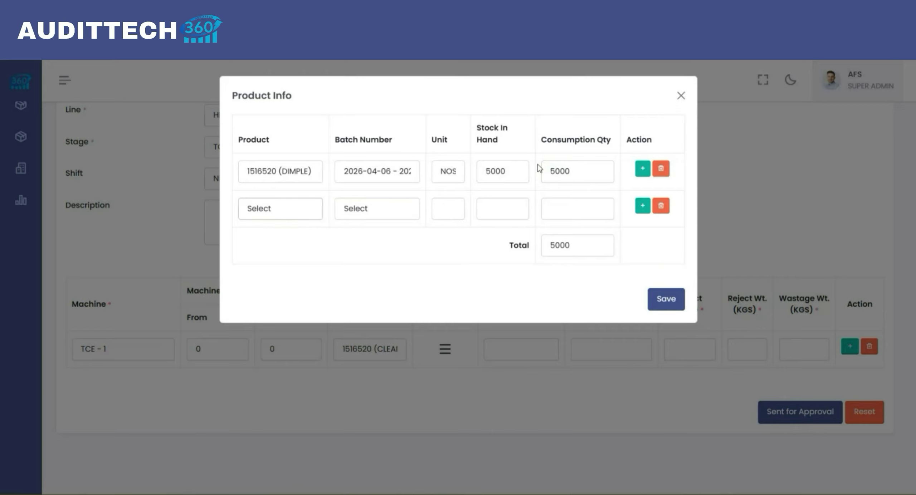
{"action": "key", "text": "Down"}
{"action": "key", "text": "Down"}
{"action": "key", "text": "Tab"}
{"action": "key", "text": "Down"}
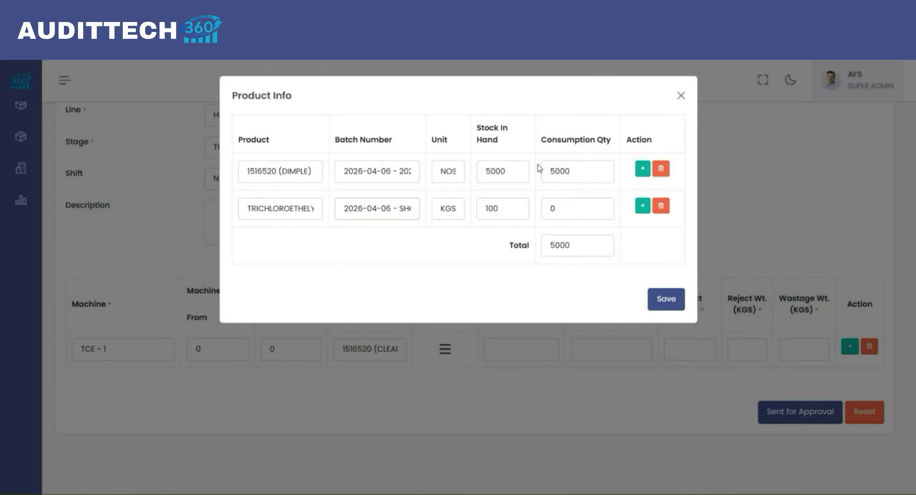
{"action": "key", "text": "Tab"}
{"action": "key", "text": "Tab"}
{"action": "key", "text": "Tab"}
{"action": "type", "text": "100"}
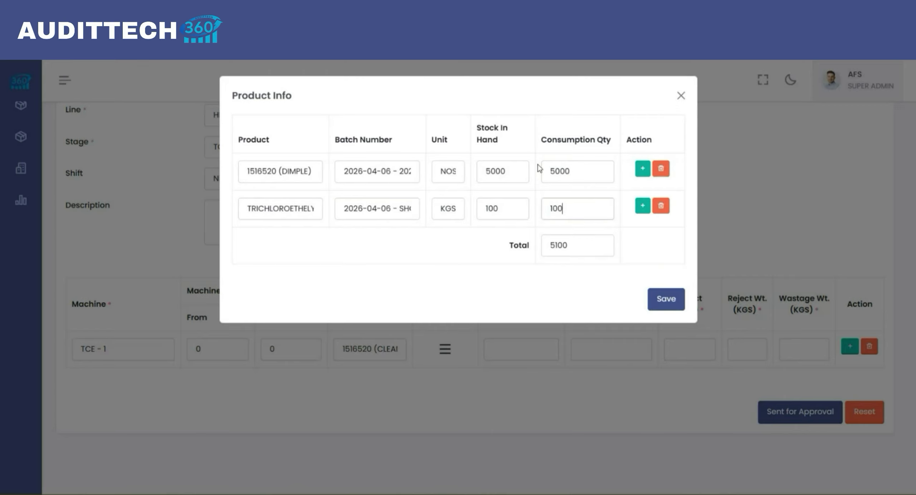
{"action": "key", "text": "Tab"}
{"action": "key", "text": "Tab"}
{"action": "key", "text": "Tab"}
{"action": "key", "text": "Tab"}
{"action": "key", "text": "Return"}
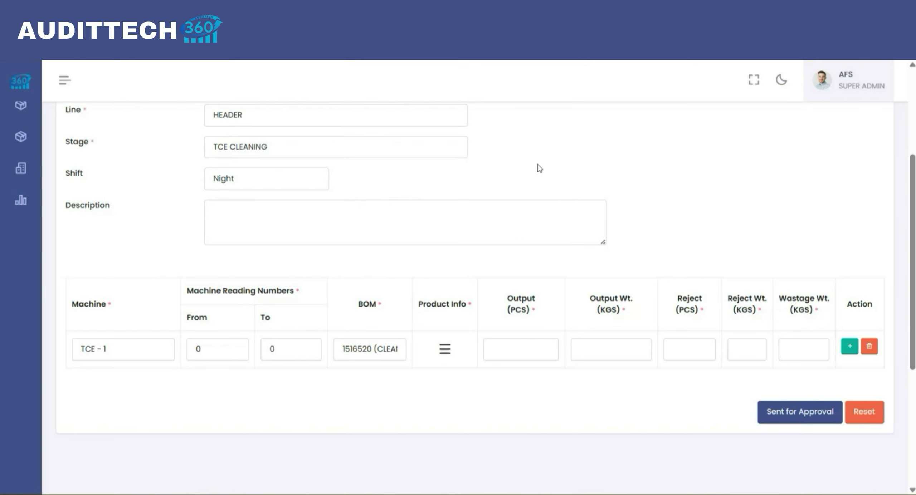
Step: Set output to 5000 pieces and 14.5 kg with reject pieces, reject weight and wastage weight 0, and send the TCE cleaning consumption for approval
{"action": "left_click", "coordinate": [518, 347]}
{"action": "type", "text": "500"}
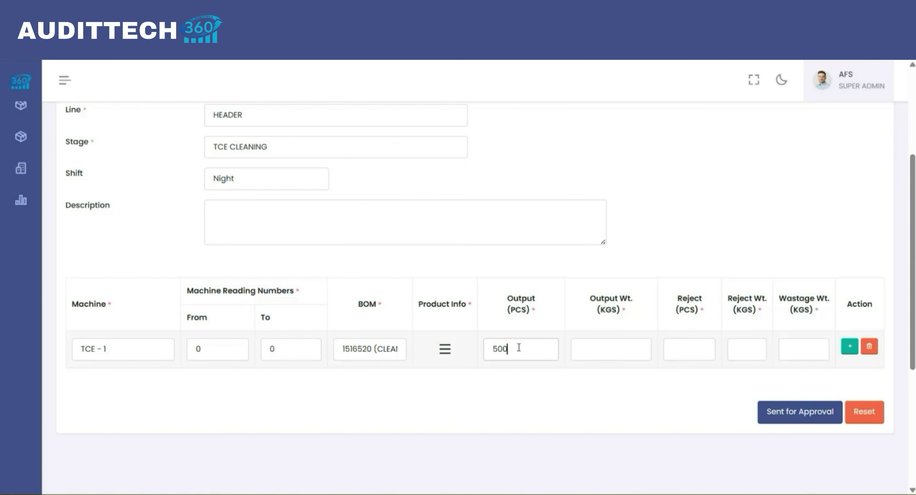
{"action": "type", "text": "00"}
{"action": "key", "text": "Tab"}
{"action": "type", "text": "0"}
{"action": "key", "text": "Tab"}
{"action": "type", "text": "0"}
{"action": "key", "text": "Tab"}
{"action": "type", "text": "0"}
{"action": "left_click", "coordinate": [586, 347]}
{"action": "key", "text": "BackSpace"}
{"action": "type", "text": "14.5"}
{"action": "left_click", "coordinate": [805, 414]}
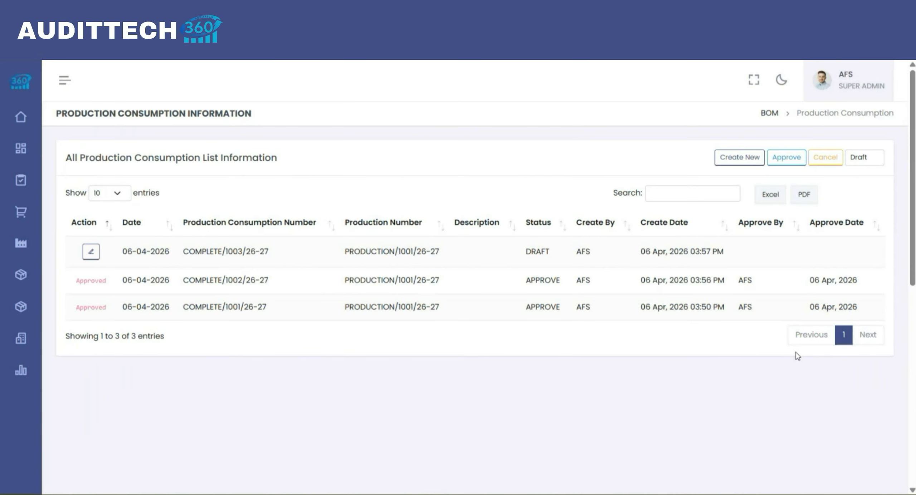
Step: Approve the draft TCE cleaning production consumption COMPLETE/1003/26-27
{"action": "left_click", "coordinate": [780, 161]}
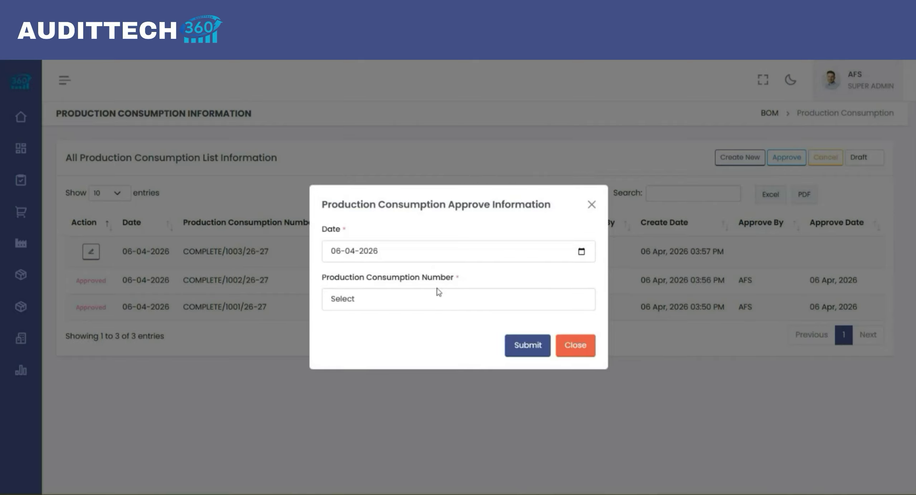
{"action": "left_click", "coordinate": [444, 303]}
{"action": "left_click", "coordinate": [387, 343]}
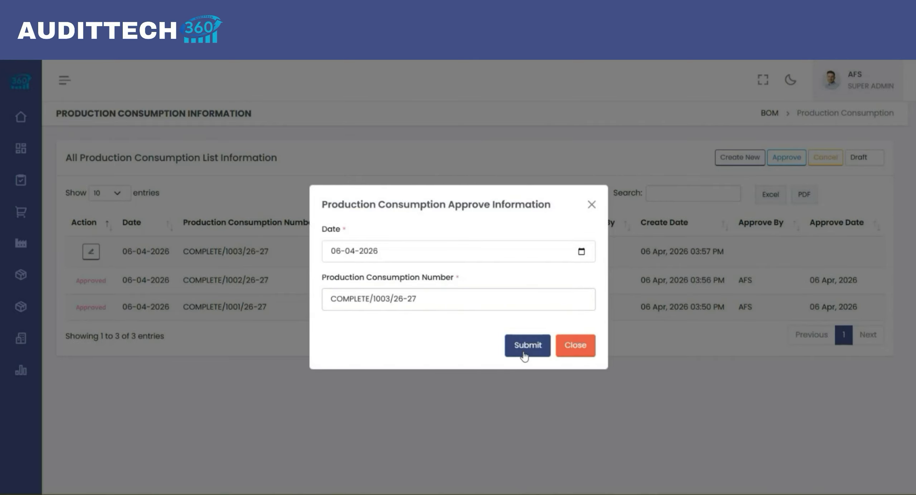
Step: Submit the approval of production consumption COMPLETE/1003/26-27 and acknowledge it
{"action": "left_click", "coordinate": [524, 354]}
{"action": "left_click", "coordinate": [426, 350]}
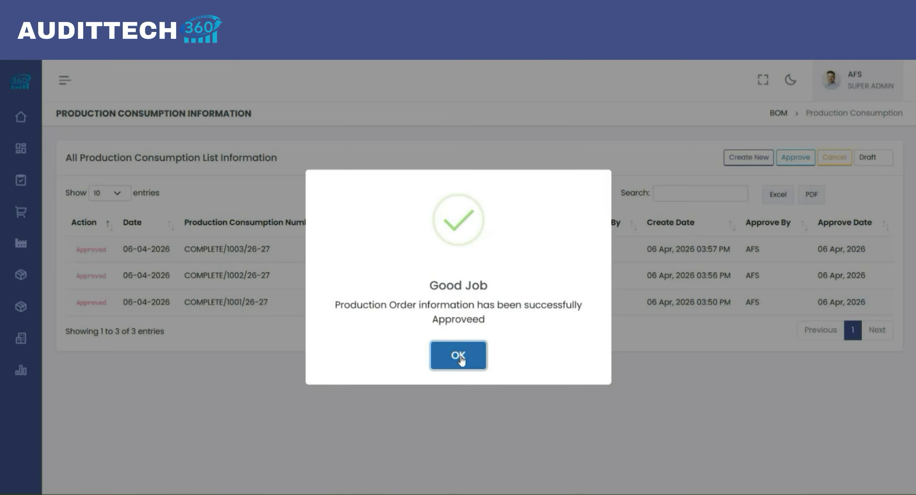
{"action": "left_click", "coordinate": [460, 357]}
Step: Create a new production consumption for the existing production order with finish goods 1516520 - 6.35*0.60*50 MM
{"action": "left_click", "coordinate": [751, 157]}
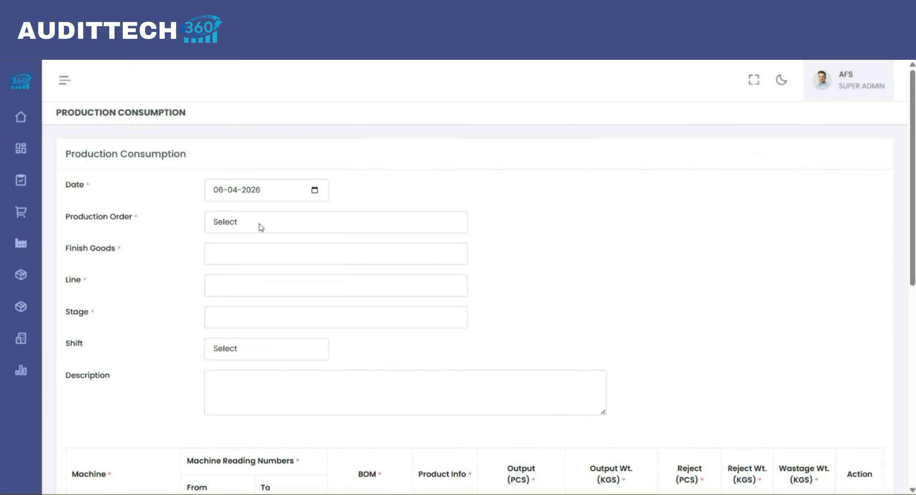
{"action": "left_click", "coordinate": [260, 223]}
{"action": "left_click", "coordinate": [236, 255]}
{"action": "left_click", "coordinate": [232, 254]}
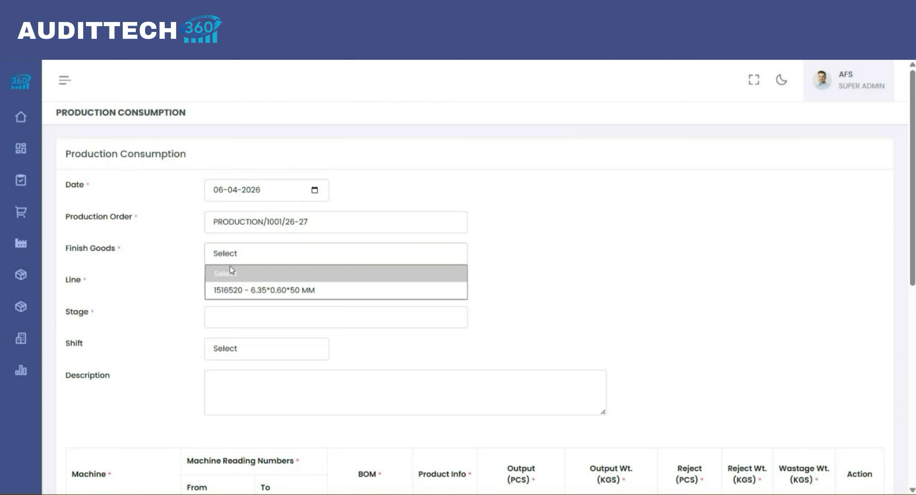
{"action": "left_click", "coordinate": [229, 296]}
Step: Set the consumption's line to HEADER, its stage to INSPECTION and its shift to Day
{"action": "key", "text": "Down"}
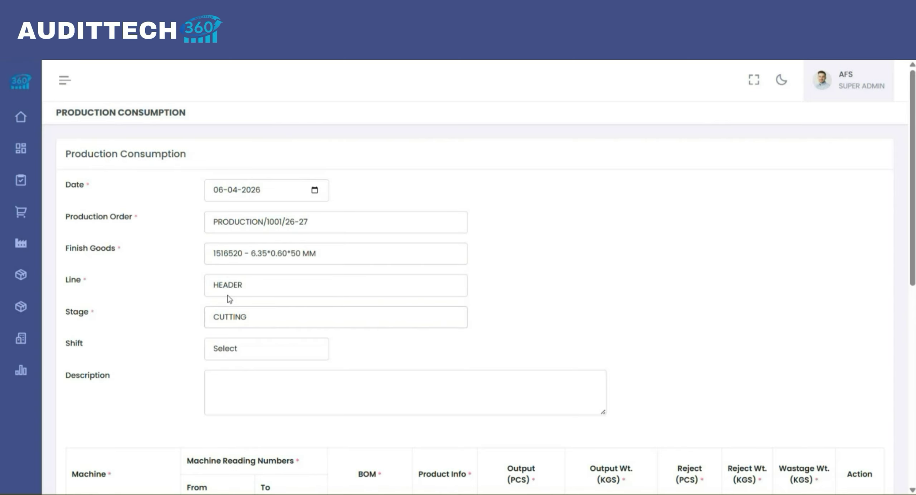
{"action": "key", "text": "space"}
{"action": "key", "text": "Down"}
{"action": "key", "text": "Down"}
{"action": "key", "text": "Down"}
{"action": "key", "text": "Return"}
{"action": "key", "text": "Tab"}
{"action": "key", "text": "Down"}
Step: Fill the machine row with FINAL INSPECTION, machine readings from 0 to 0, and the finished 1516520 BOM
{"action": "scroll", "coordinate": [226, 301], "scroll_direction": "down", "scroll_amount": 4}
{"action": "left_click", "coordinate": [137, 370]}
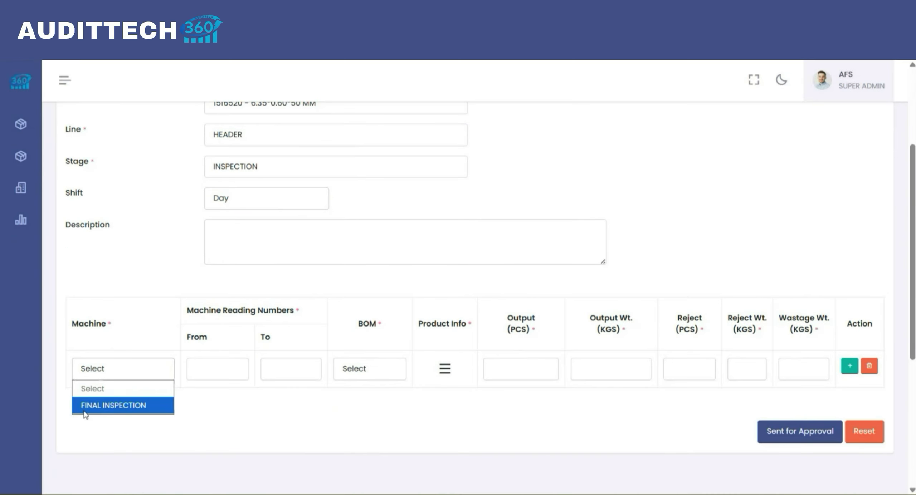
{"action": "left_click", "coordinate": [85, 414]}
{"action": "left_click", "coordinate": [218, 365]}
{"action": "type", "text": "0"}
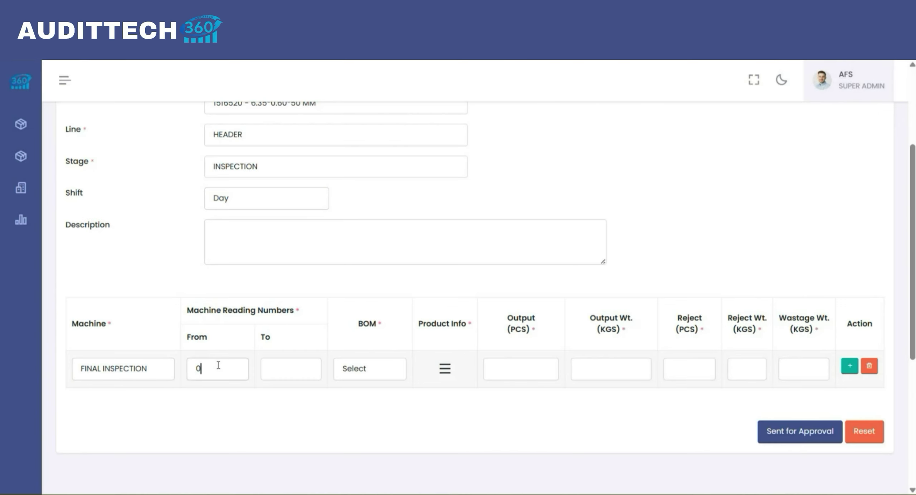
{"action": "key", "text": "Tab"}
{"action": "type", "text": "0"}
{"action": "key", "text": "Tab"}
{"action": "key", "text": "Down"}
{"action": "key", "text": "space"}
{"action": "key", "text": "Return"}
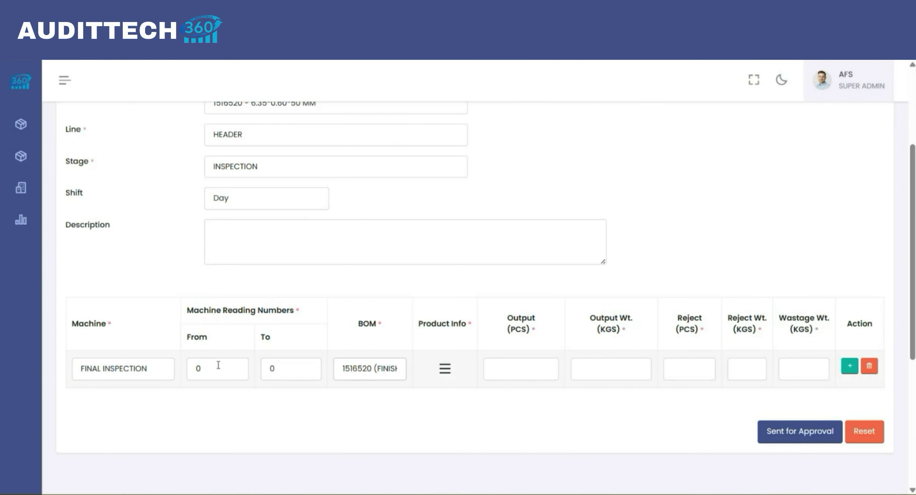
Step: In the row's product info, choose the 1516520 cleaning-stage product and batch 20260406-HEADER-NIGHT-98761-1557
{"action": "left_click", "coordinate": [445, 369]}
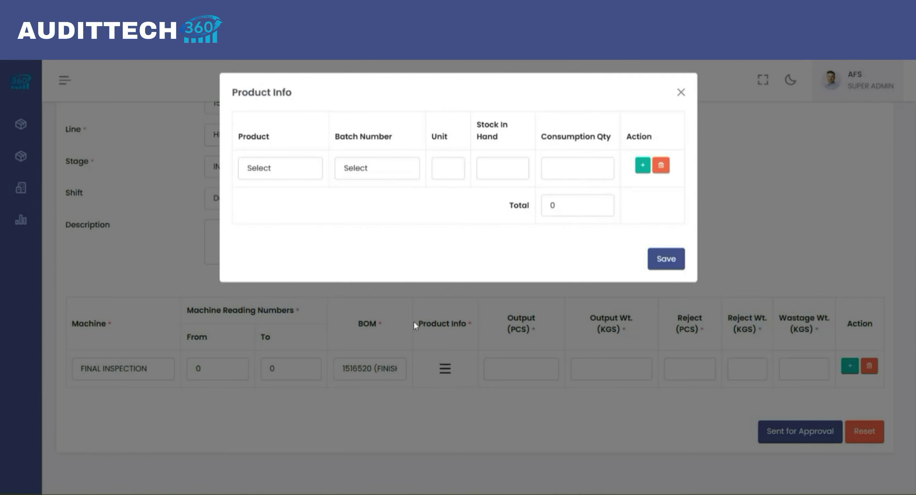
{"action": "left_click", "coordinate": [286, 171]}
{"action": "left_click", "coordinate": [347, 207]}
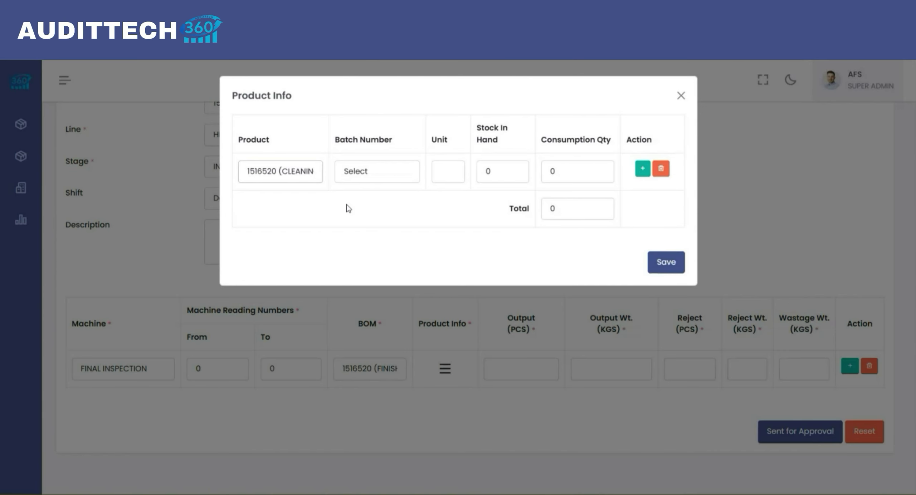
{"action": "left_click", "coordinate": [367, 178]}
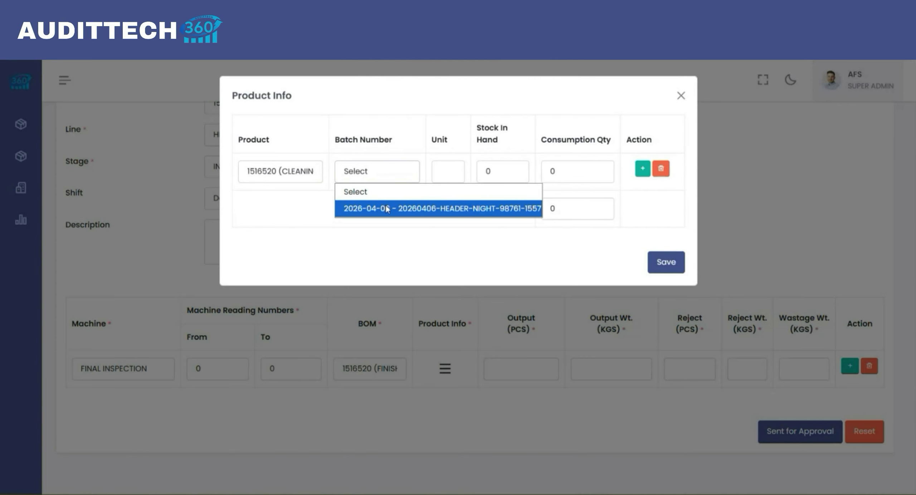
{"action": "left_click", "coordinate": [387, 209]}
Step: Set the product's consumption quantity to 5000 and save the product info
{"action": "key", "text": "Tab"}
{"action": "key", "text": "Tab"}
{"action": "key", "text": "Tab"}
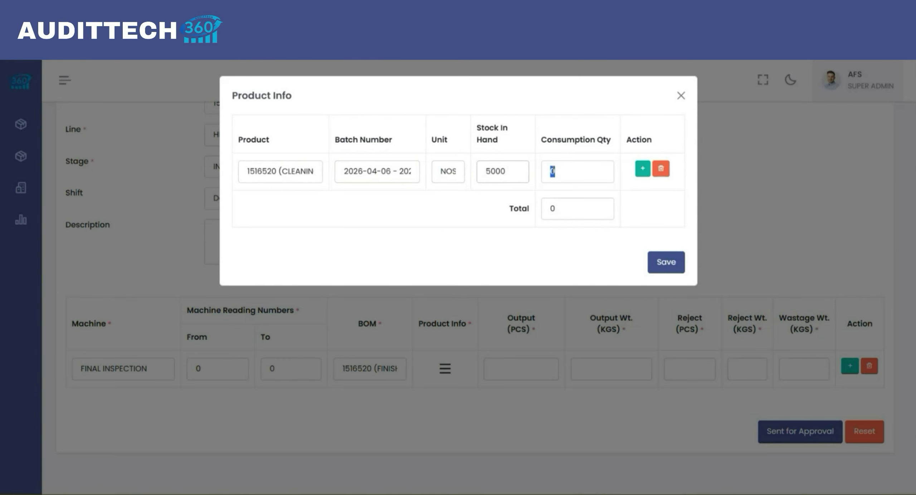
{"action": "type", "text": "5000"}
{"action": "key", "text": "Tab"}
{"action": "key", "text": "Tab"}
{"action": "key", "text": "Tab"}
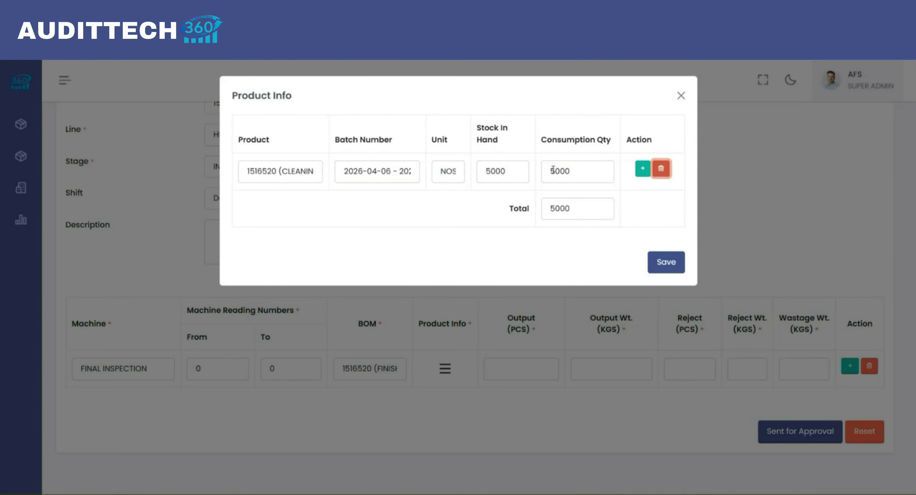
{"action": "key", "text": "Return"}
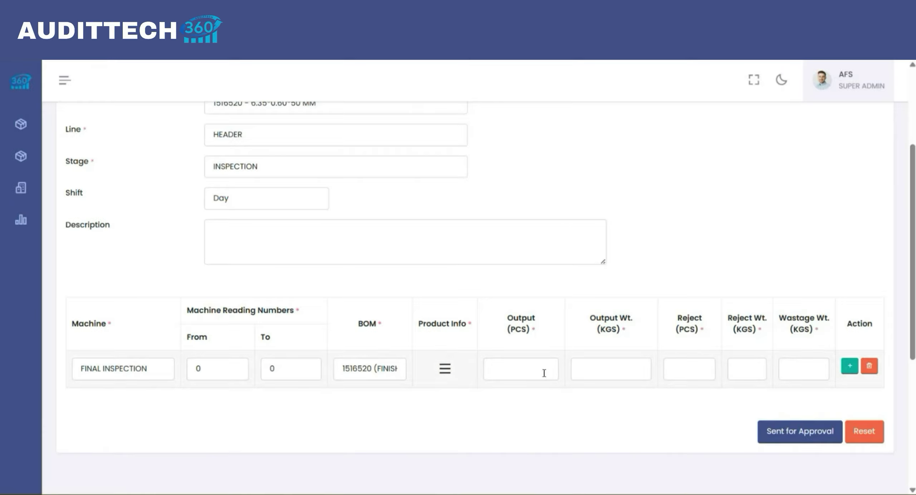
Step: Enter an output of 5000 pcs weighing 14.5 kg, with reject pieces, reject weight and wastage weight all 0
{"action": "left_click", "coordinate": [543, 373]}
{"action": "type", "text": "5000"}
{"action": "key", "text": "Tab"}
{"action": "type", "text": "14.5"}
{"action": "key", "text": "Tab"}
{"action": "type", "text": "0"}
{"action": "key", "text": "Tab"}
{"action": "type", "text": "0"}
{"action": "key", "text": "Tab"}
{"action": "type", "text": "0"}
Step: Send the completed production consumption for approval
{"action": "key", "text": "Tab"}
{"action": "key", "text": "Tab"}
{"action": "key", "text": "Tab"}
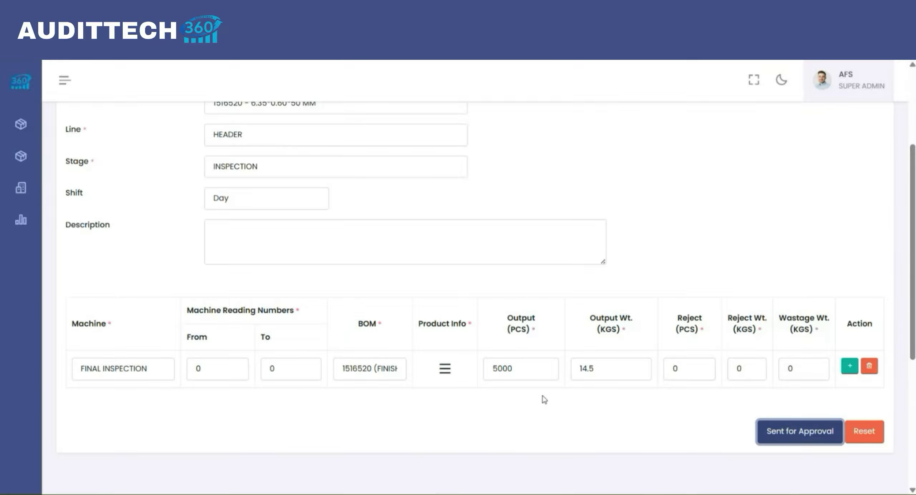
{"action": "left_click", "coordinate": [776, 440]}
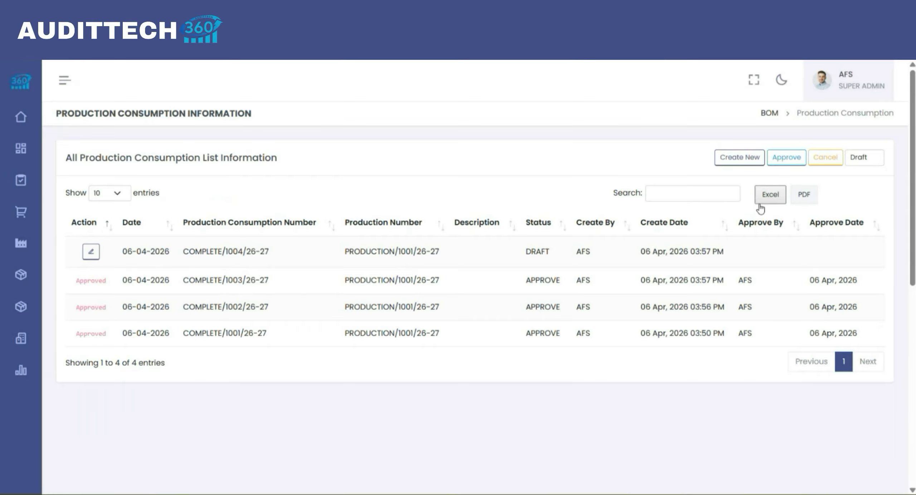
Step: Approve production consumption COMPLETE/1004/26-27 and acknowledge the approval
{"action": "left_click", "coordinate": [789, 166]}
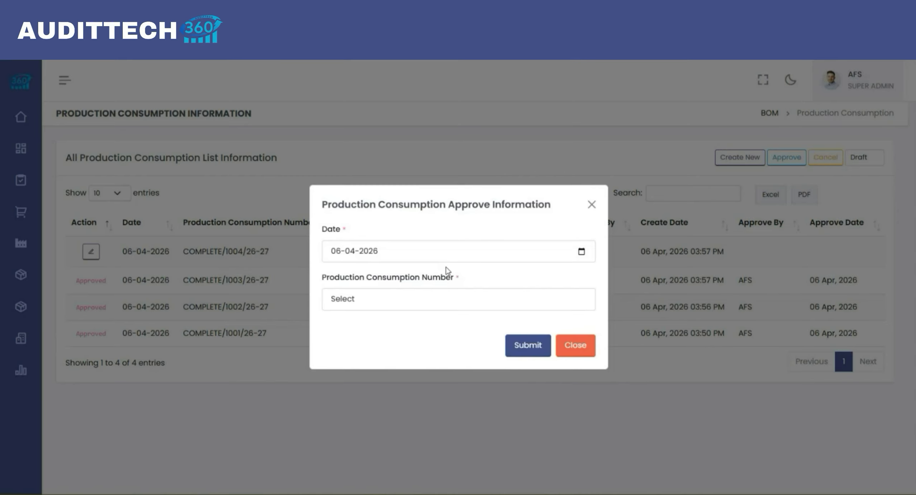
{"action": "left_click", "coordinate": [384, 299]}
{"action": "left_click", "coordinate": [364, 333]}
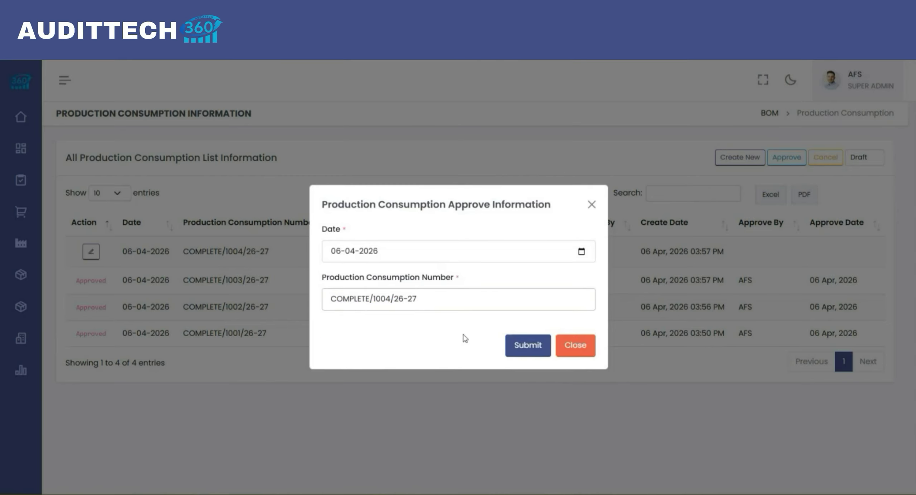
{"action": "left_click", "coordinate": [528, 345]}
{"action": "left_click", "coordinate": [443, 342]}
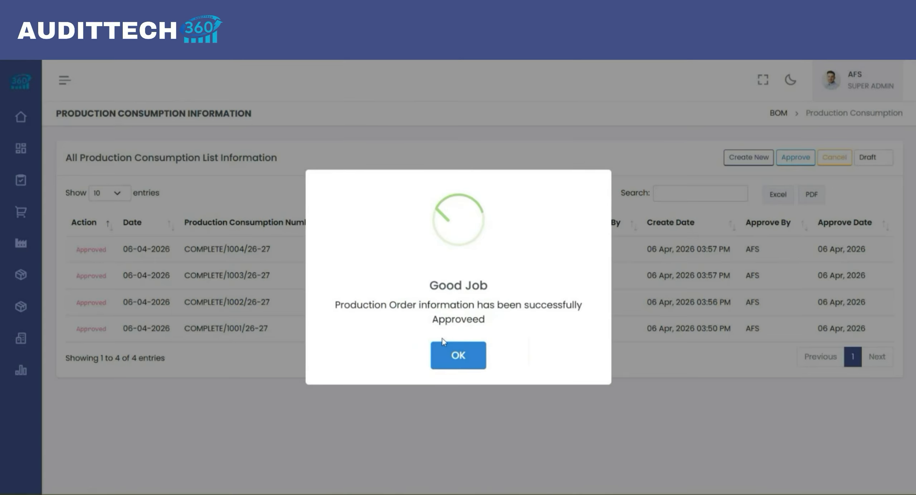
{"action": "left_click", "coordinate": [458, 354]}
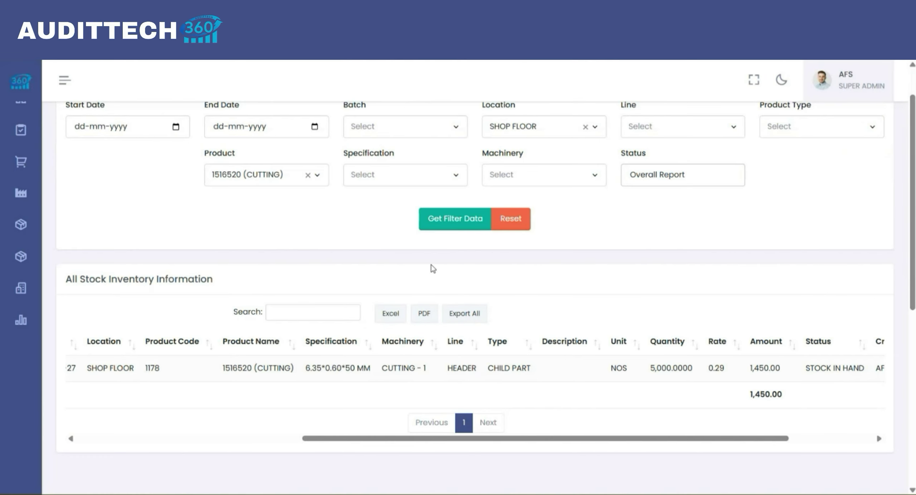
Step: Reset the filters of the Stock In Hand report and review the full stock list
{"action": "left_click", "coordinate": [446, 226]}
{"action": "left_click", "coordinate": [512, 218]}
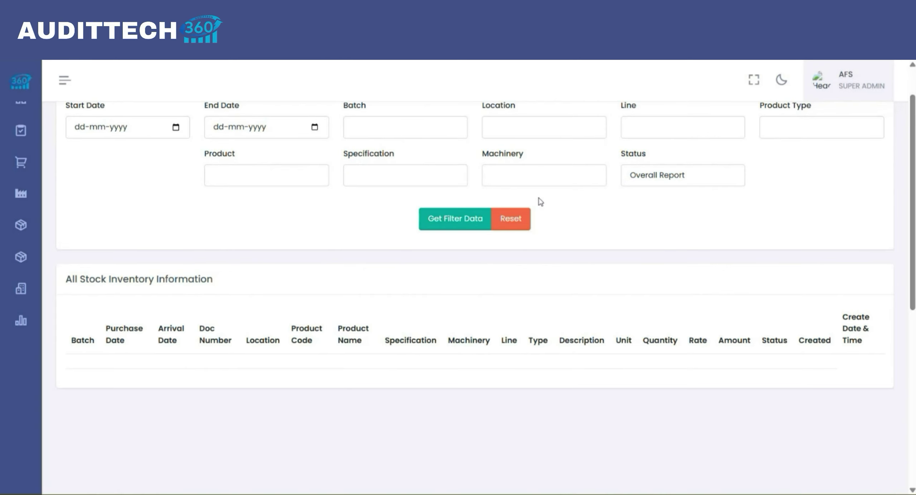
{"action": "scroll", "coordinate": [456, 312], "scroll_direction": "down", "scroll_amount": 1}
{"action": "scroll", "coordinate": [457, 313], "scroll_direction": "down", "scroll_amount": 3}
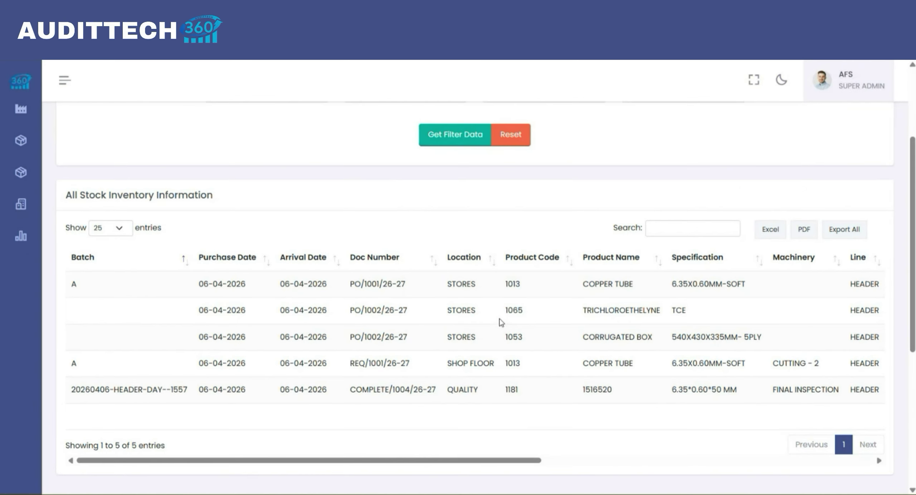
{"action": "scroll", "coordinate": [501, 323], "scroll_direction": "up", "scroll_amount": 1}
{"action": "scroll", "coordinate": [500, 323], "scroll_direction": "up", "scroll_amount": 4}
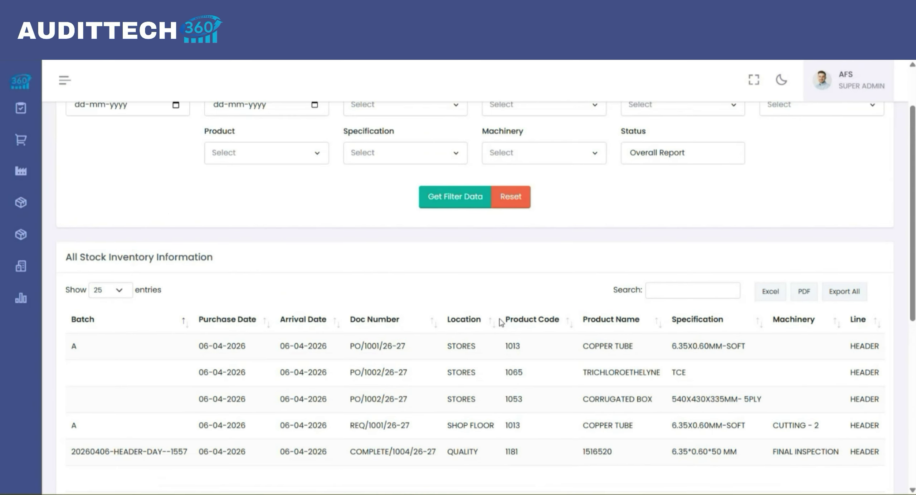
Step: Filter the Stock In Hand report to the QUALITY location and examine the entry's type, quantity, rate, amount and status
{"action": "left_click", "coordinate": [541, 177]}
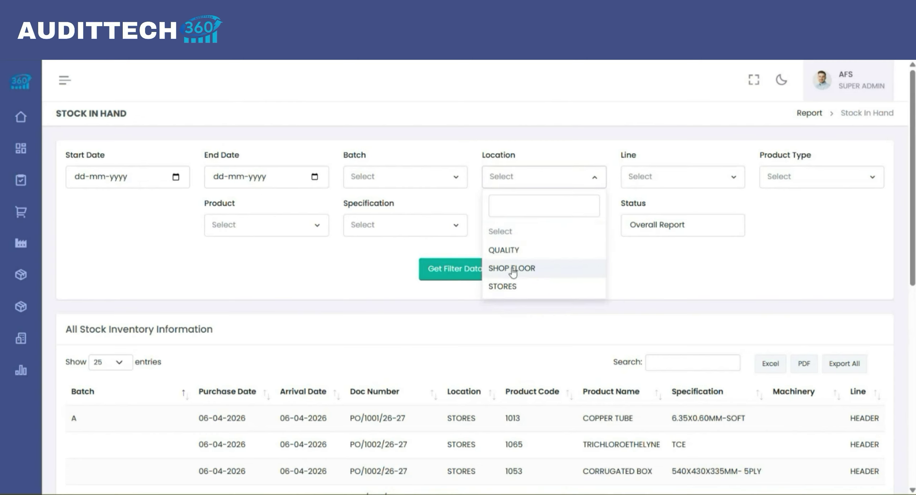
{"action": "left_click", "coordinate": [510, 253]}
{"action": "left_click", "coordinate": [465, 271]}
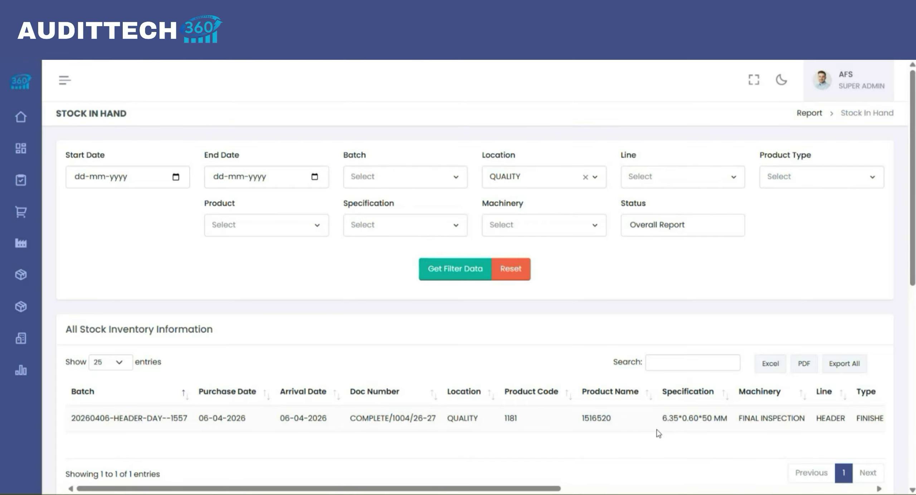
{"action": "scroll", "coordinate": [656, 429], "scroll_direction": "right", "scroll_amount": 5}
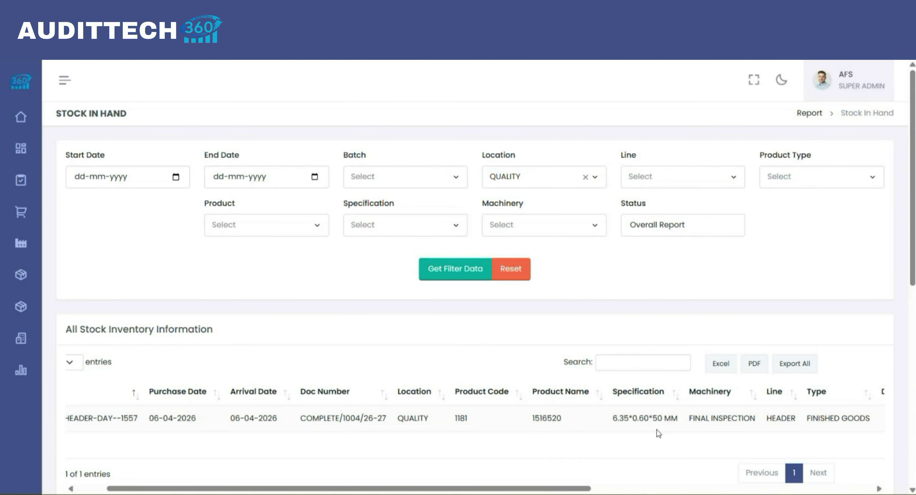
{"action": "scroll", "coordinate": [656, 429], "scroll_direction": "right", "scroll_amount": 6}
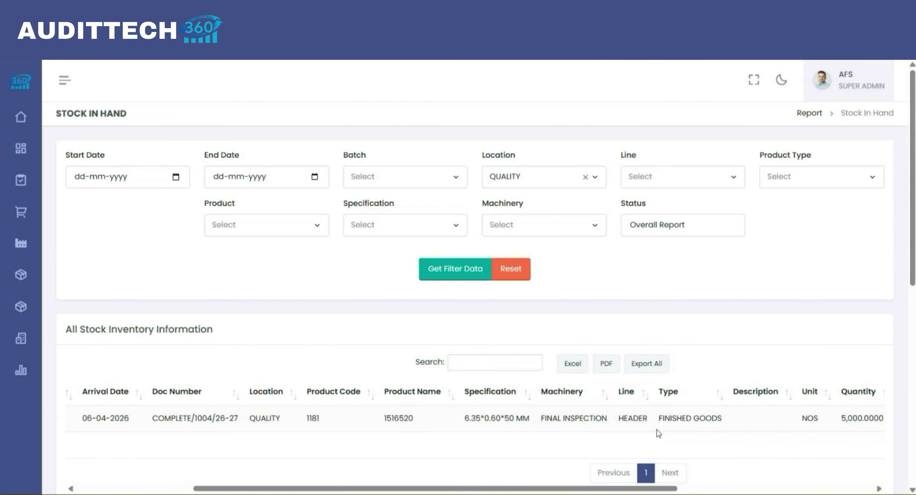
{"action": "scroll", "coordinate": [657, 430], "scroll_direction": "right", "scroll_amount": 2}
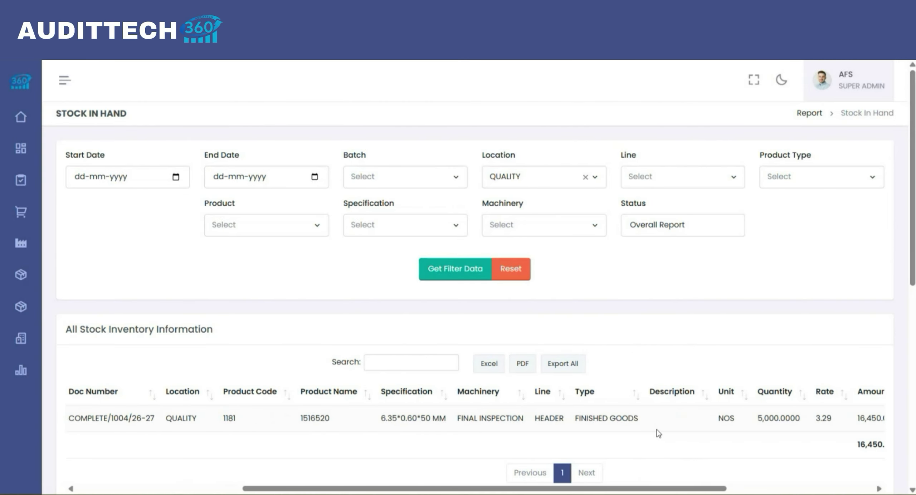
{"action": "scroll", "coordinate": [657, 429], "scroll_direction": "right", "scroll_amount": 3}
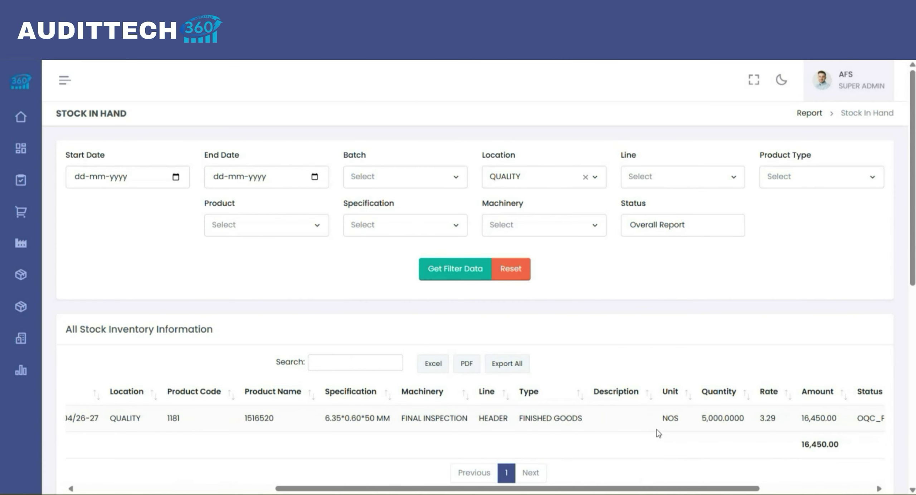
{"action": "scroll", "coordinate": [656, 429], "scroll_direction": "right", "scroll_amount": 4}
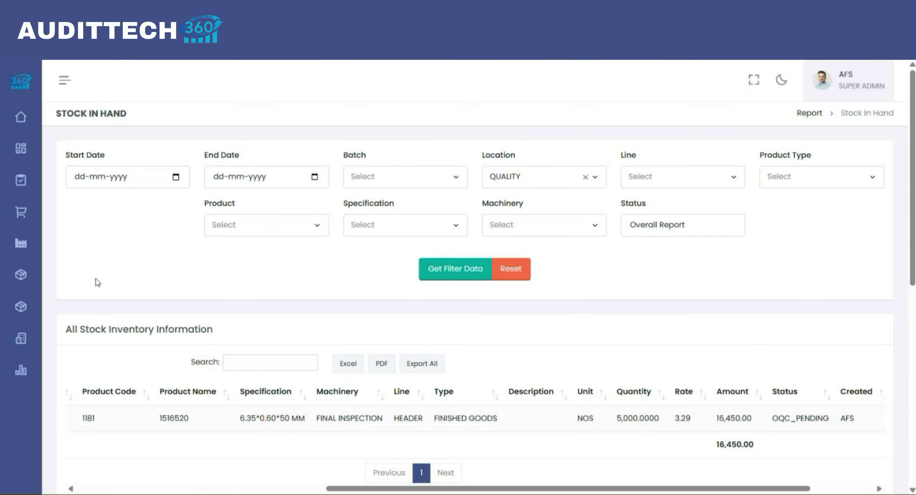
Step: Create a new outgoing quality check for customer BLUE STAR and select its sales order
{"action": "mouse_move", "coordinate": [28, 286]}
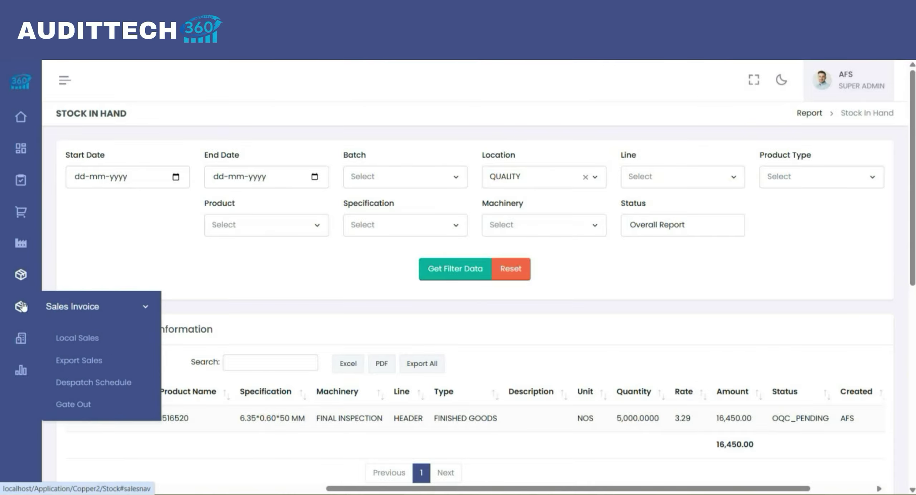
{"action": "left_click", "coordinate": [86, 355]}
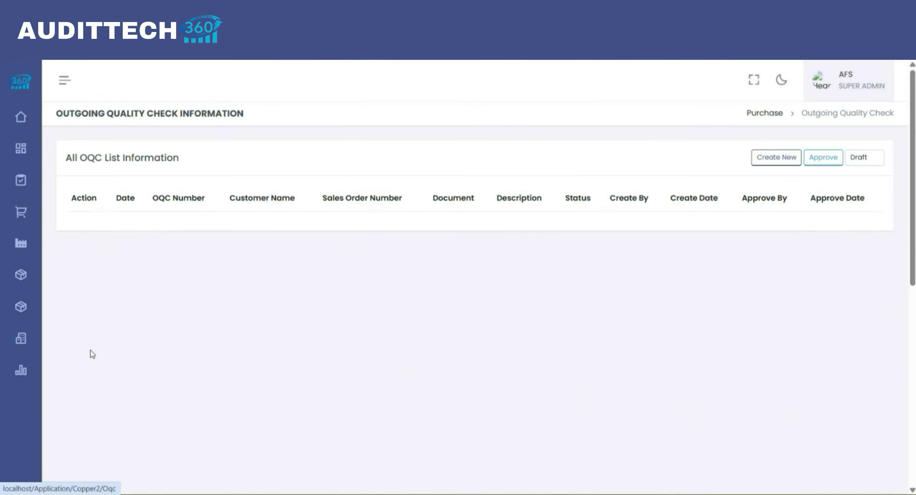
{"action": "left_click", "coordinate": [789, 157]}
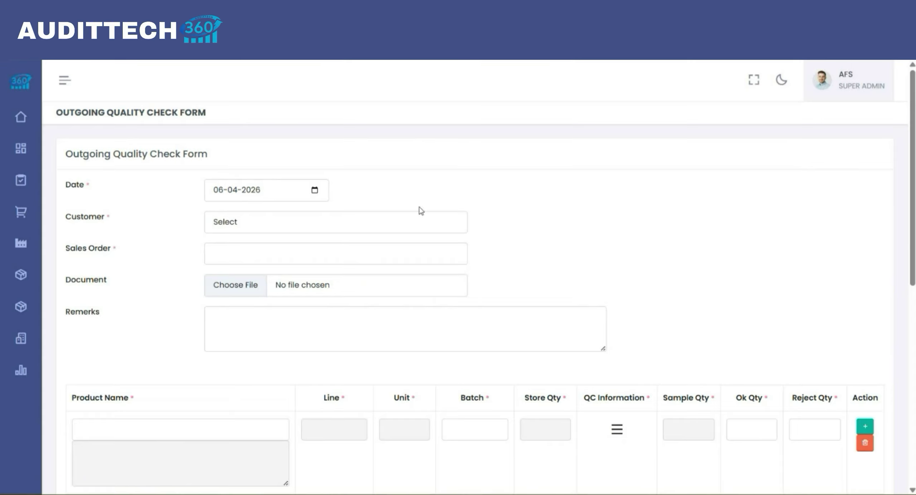
{"action": "left_click", "coordinate": [323, 219]}
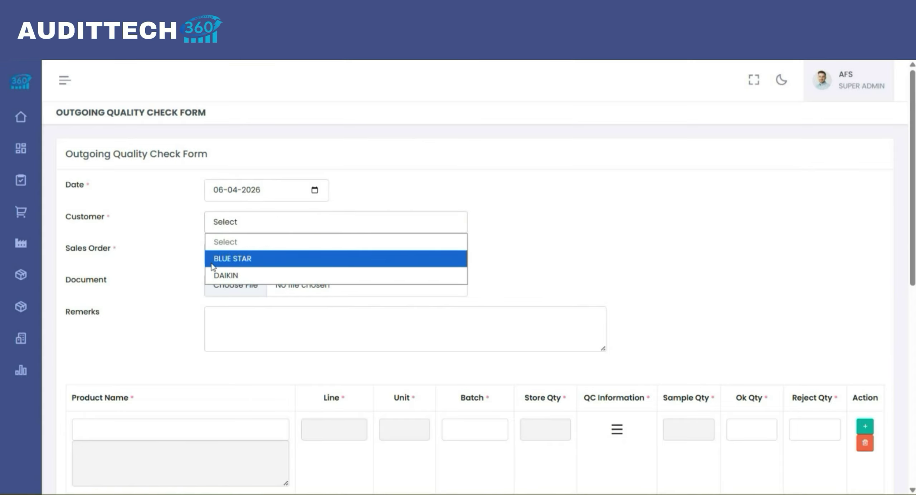
{"action": "left_click", "coordinate": [213, 267]}
{"action": "left_click", "coordinate": [232, 259]}
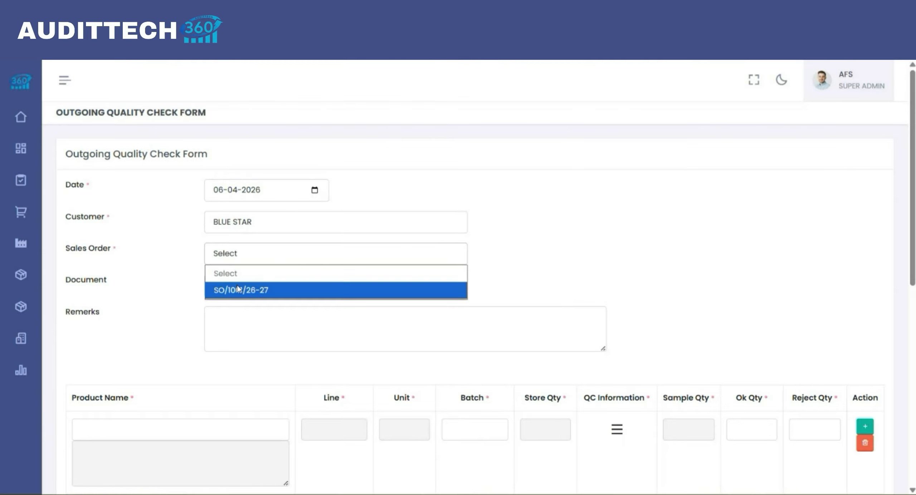
{"action": "left_click", "coordinate": [237, 290]}
{"action": "scroll", "coordinate": [243, 402], "scroll_direction": "down", "scroll_amount": 1}
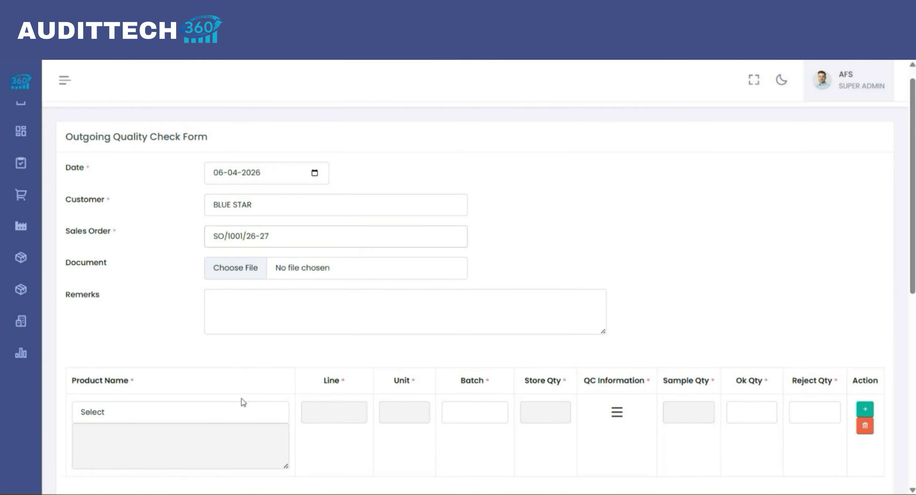
Step: Select product 1516520 and its batch in the outgoing quality check line and review its QC parameters
{"action": "left_click", "coordinate": [218, 412]}
{"action": "left_click", "coordinate": [168, 446]}
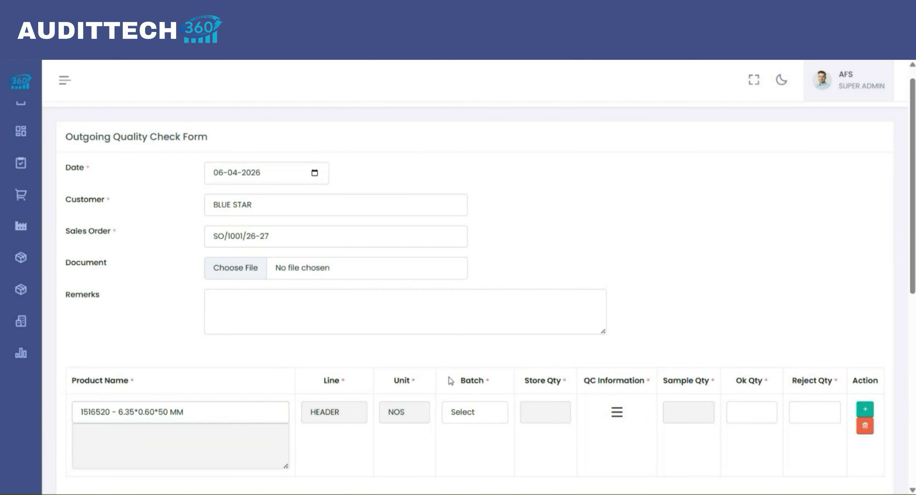
{"action": "left_click", "coordinate": [490, 421]}
{"action": "left_click", "coordinate": [482, 451]}
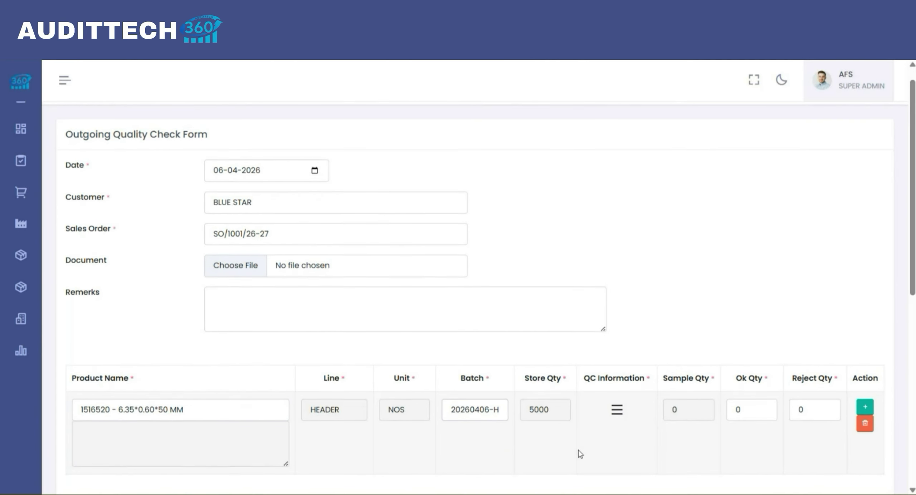
{"action": "scroll", "coordinate": [578, 453], "scroll_direction": "down", "scroll_amount": 1}
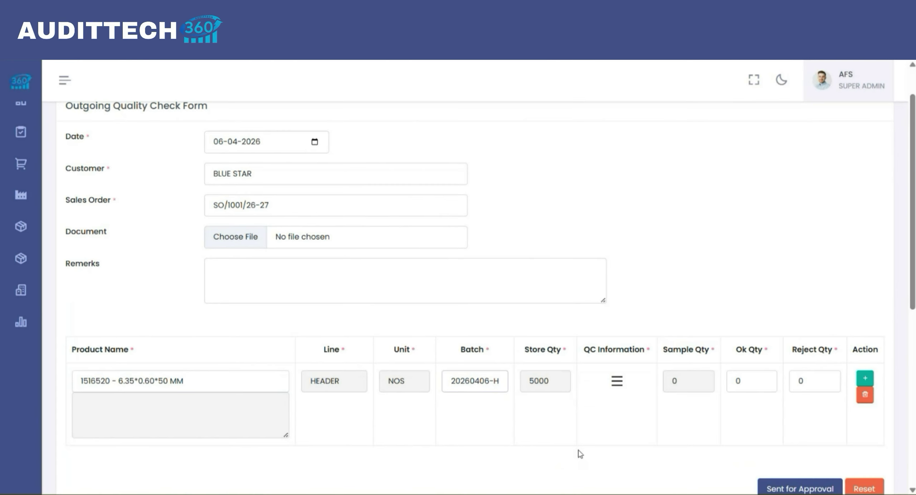
{"action": "left_click", "coordinate": [617, 382]}
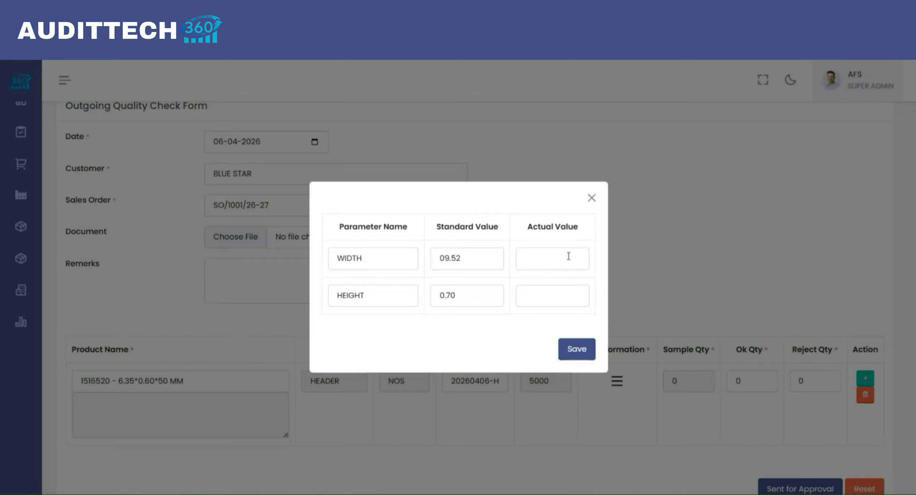
{"action": "left_click", "coordinate": [590, 198]}
{"action": "scroll", "coordinate": [300, 253], "scroll_direction": "up", "scroll_amount": 2}
Step: Raise the sample size range's upper quantity to 10000 in product 1516520's quality check record and submit the update
{"action": "mouse_move", "coordinate": [21, 148]}
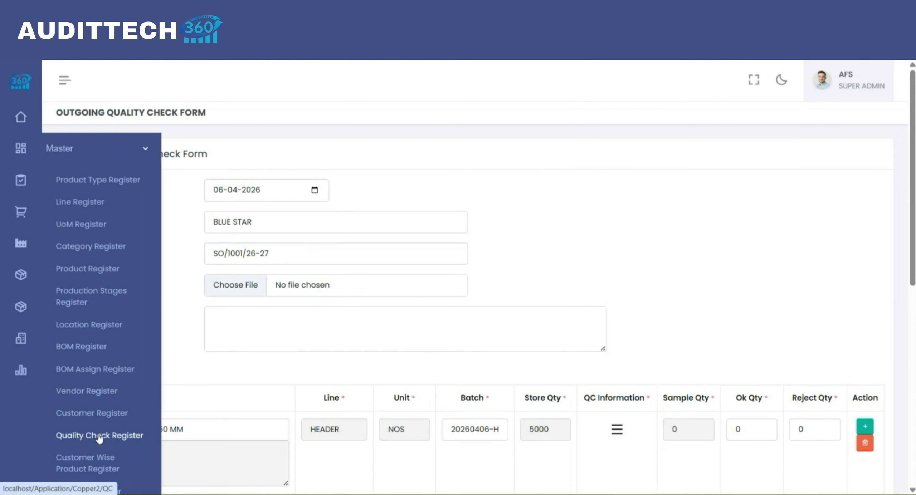
{"action": "left_click", "coordinate": [462, 10]}
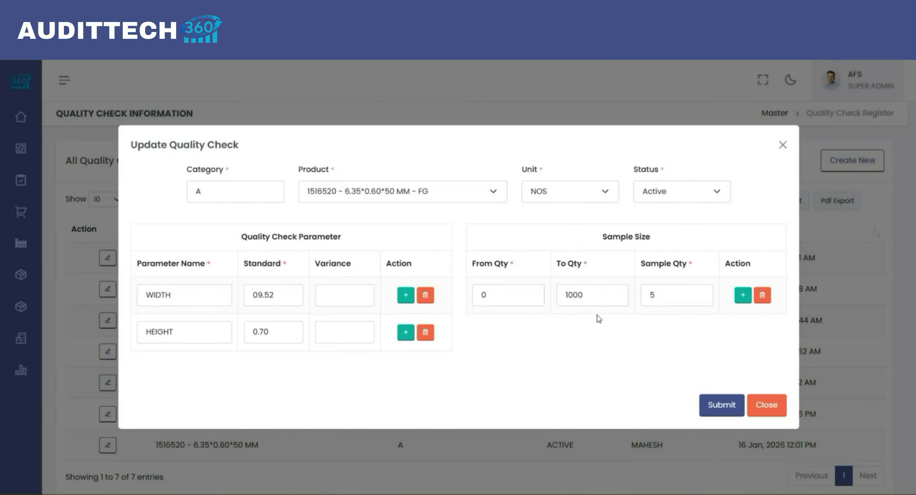
{"action": "left_click", "coordinate": [569, 296]}
{"action": "type", "text": "0"}
{"action": "left_click", "coordinate": [723, 406]}
{"action": "left_click", "coordinate": [449, 345]}
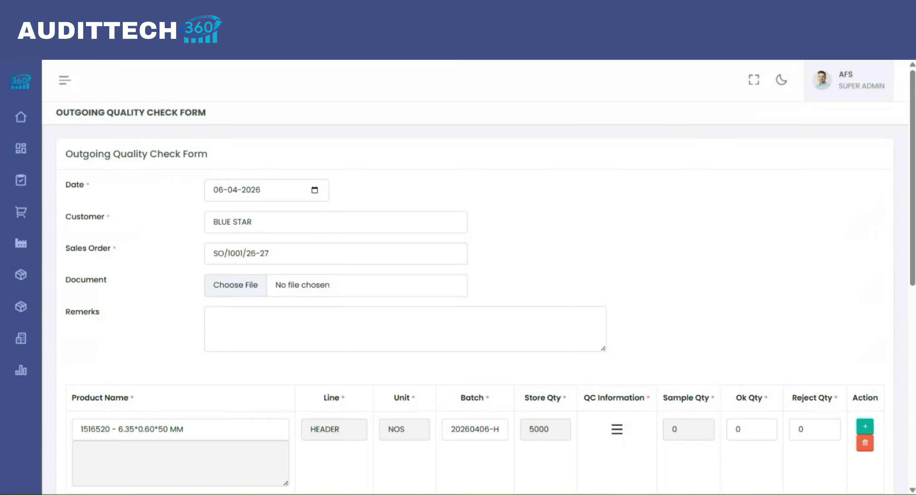
Step: Reselect customer BLUE STAR, its sales order, product 1516520 and batch 20260406-HEADER-DAY--1557 in the outgoing quality check
{"action": "left_click", "coordinate": [226, 220]}
{"action": "left_click", "coordinate": [227, 220]}
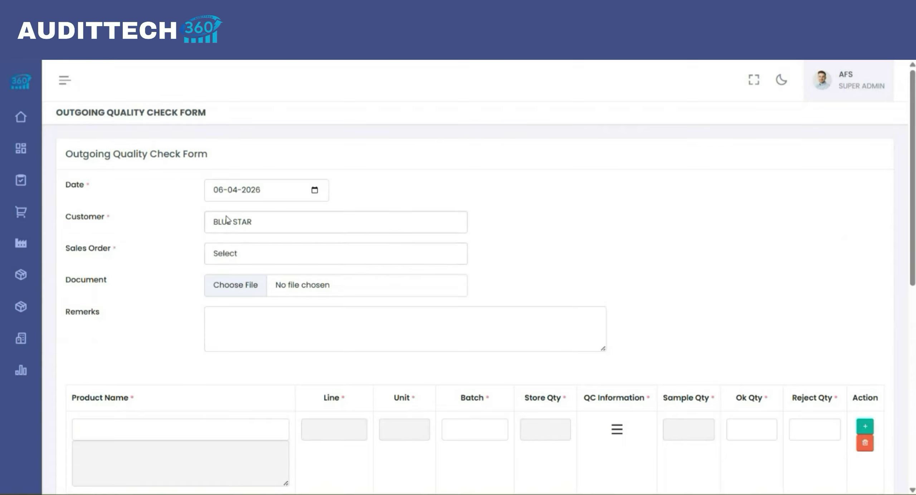
{"action": "scroll", "coordinate": [226, 219], "scroll_direction": "down", "scroll_amount": 3}
{"action": "left_click", "coordinate": [204, 332]}
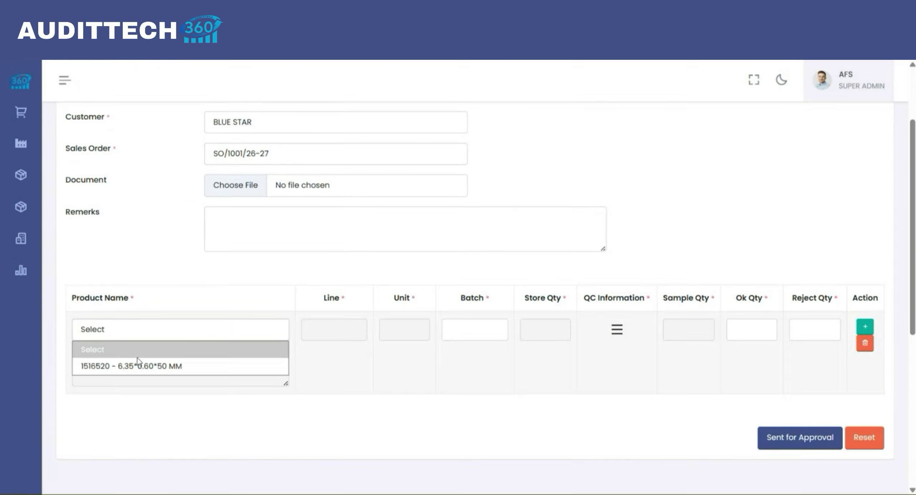
{"action": "left_click", "coordinate": [137, 369]}
{"action": "left_click", "coordinate": [495, 338]}
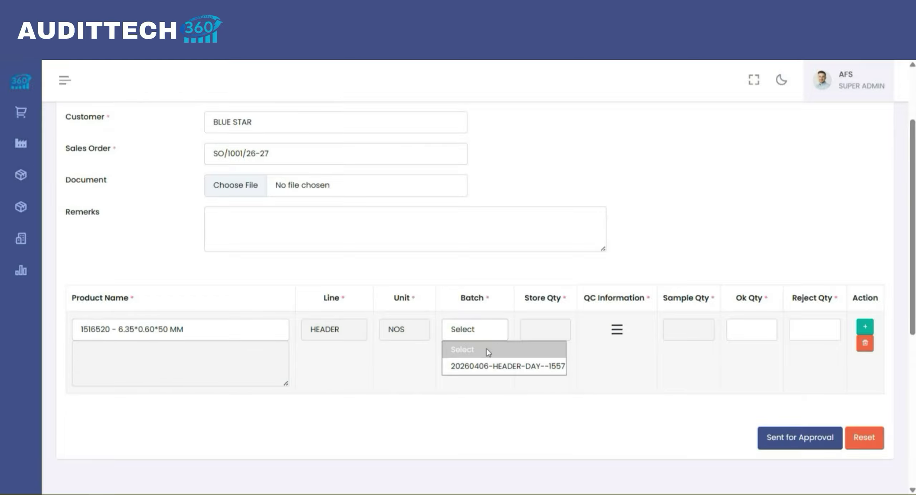
{"action": "left_click", "coordinate": [488, 368]}
{"action": "scroll", "coordinate": [616, 332], "scroll_direction": "up", "scroll_amount": 2}
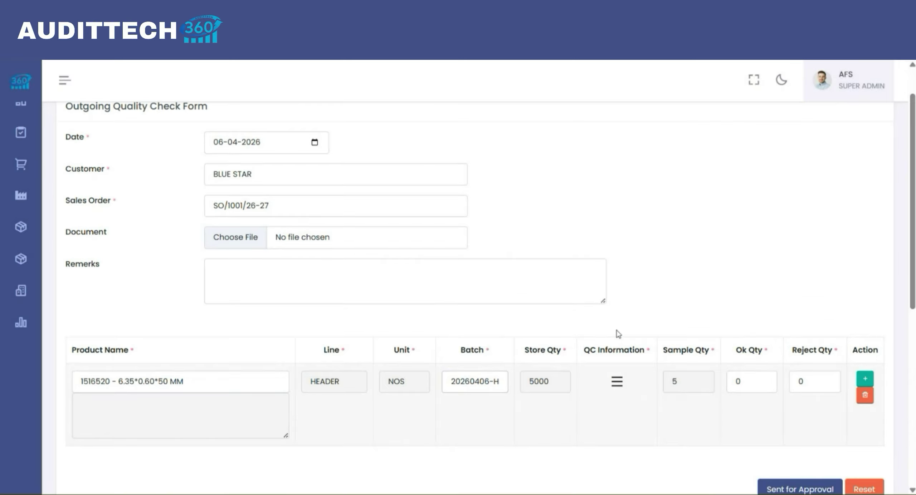
Step: Record the actual QC values 09.52 for WIDTH and 0.70 for HEIGHT from their standards, and save them
{"action": "left_click", "coordinate": [616, 387]}
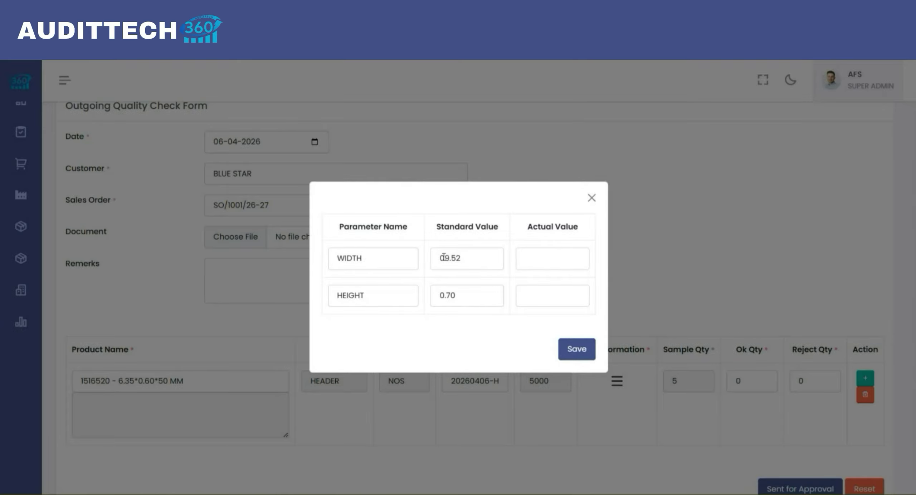
{"action": "double_click", "coordinate": [454, 259]}
{"action": "key", "text": "ctrl+c"}
{"action": "left_click", "coordinate": [520, 258]}
{"action": "key", "text": "ctrl+v"}
{"action": "left_click", "coordinate": [454, 296]}
{"action": "double_click", "coordinate": [454, 295]}
{"action": "key", "text": "ctrl+c"}
{"action": "left_click", "coordinate": [528, 298]}
{"action": "key", "text": "ctrl+v"}
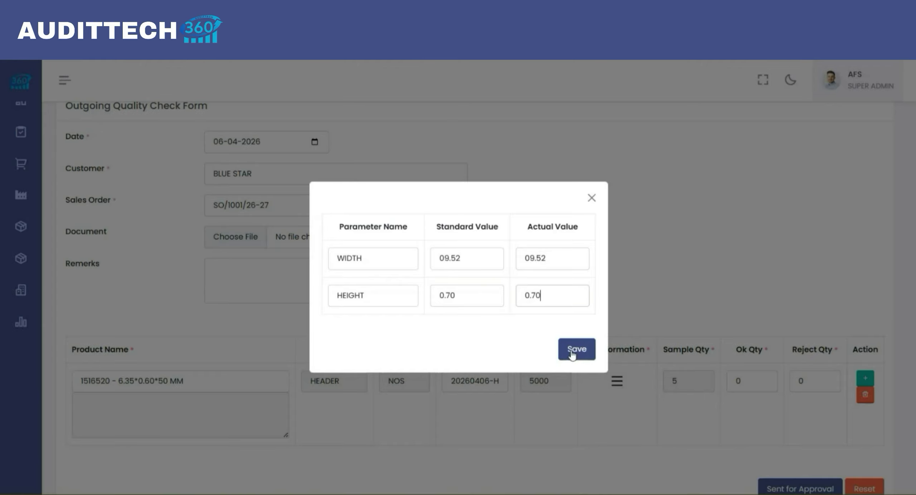
{"action": "left_click", "coordinate": [572, 350]}
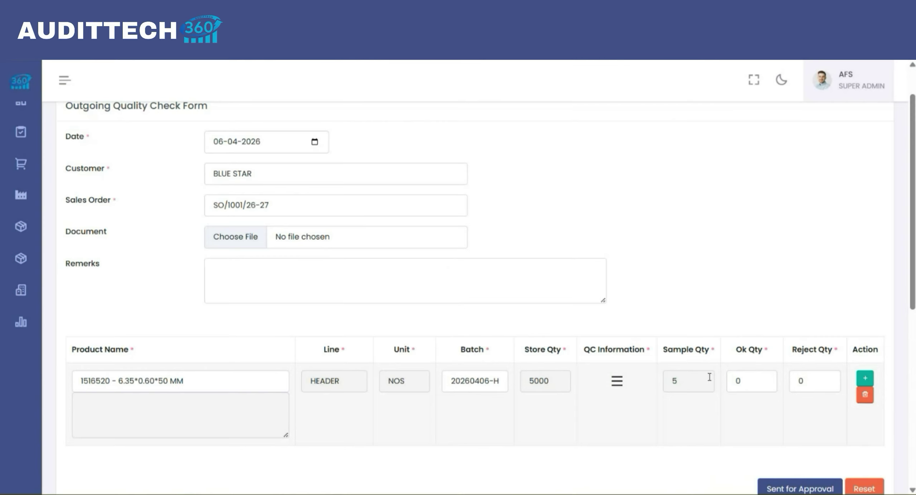
Step: Set the OK quantity to 5000 and send the outgoing quality check for approval
{"action": "double_click", "coordinate": [747, 385]}
{"action": "type", "text": "5000"}
{"action": "scroll", "coordinate": [804, 444], "scroll_direction": "down", "scroll_amount": 1}
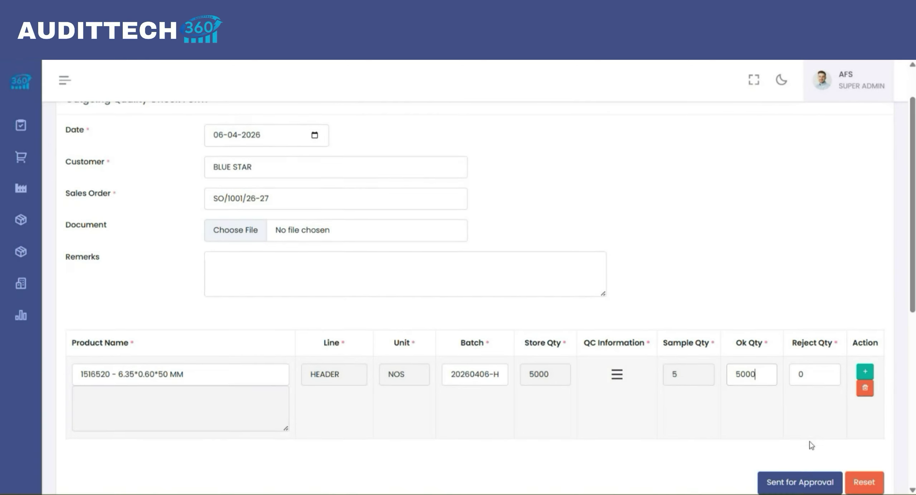
{"action": "left_click", "coordinate": [798, 483]}
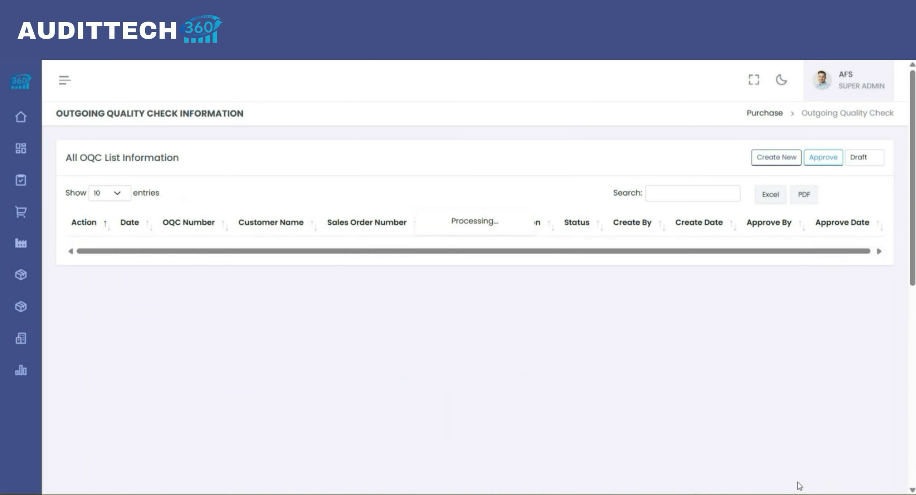
Step: Approve outgoing quality check OQC/1001/26-27 and acknowledge the approval
{"action": "left_click", "coordinate": [821, 162]}
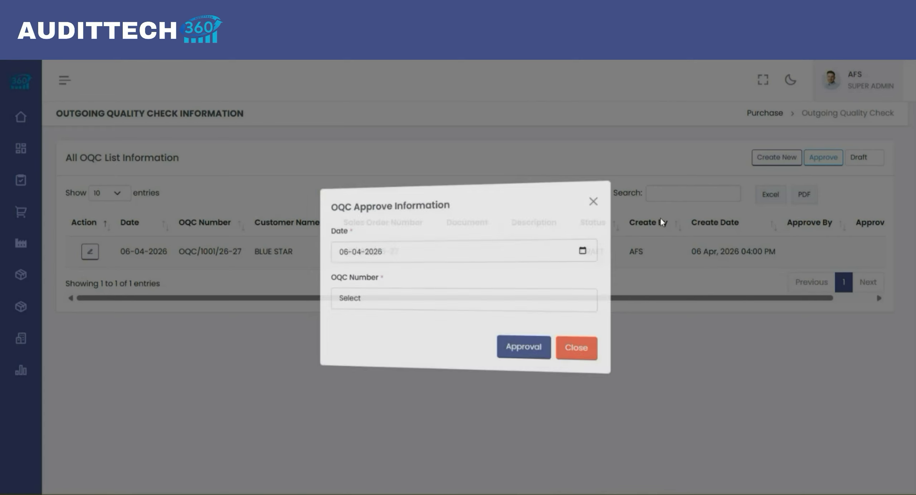
{"action": "left_click", "coordinate": [449, 297]}
{"action": "left_click", "coordinate": [383, 336]}
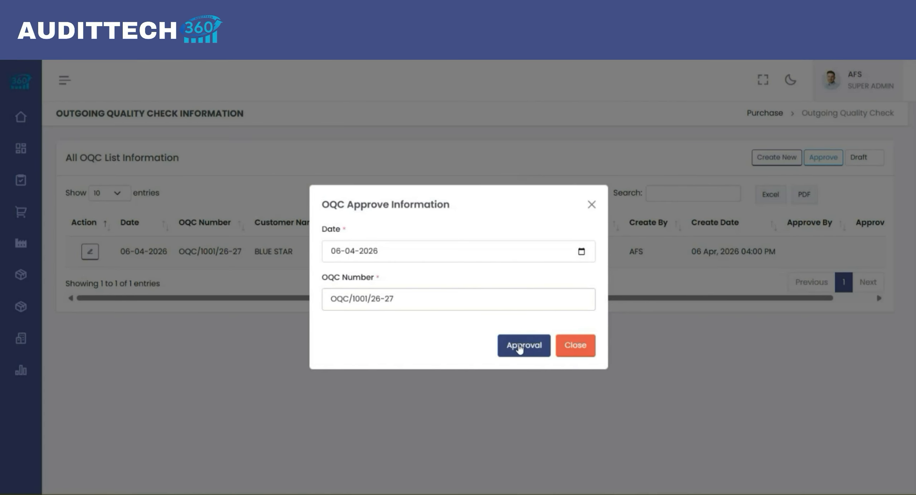
{"action": "left_click", "coordinate": [519, 345]}
{"action": "left_click", "coordinate": [440, 350]}
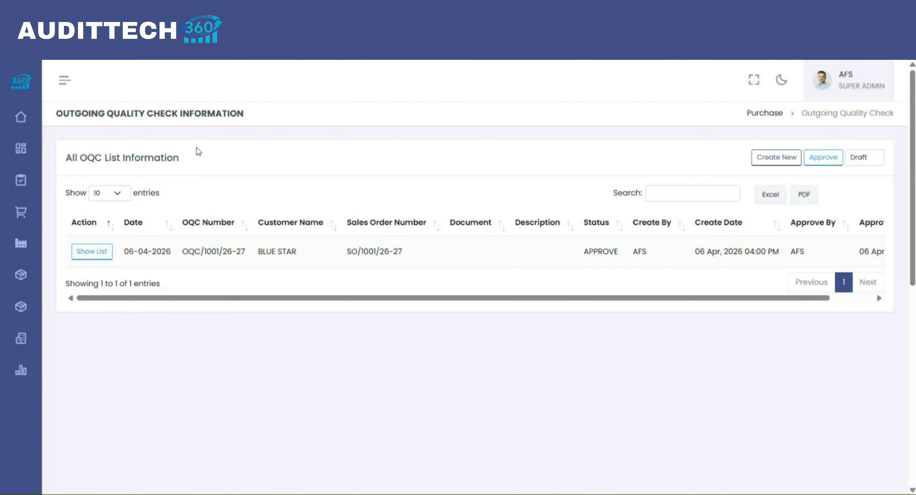
Step: Open the packing requisition list
{"action": "mouse_move", "coordinate": [34, 159]}
{"action": "mouse_move", "coordinate": [44, 284]}
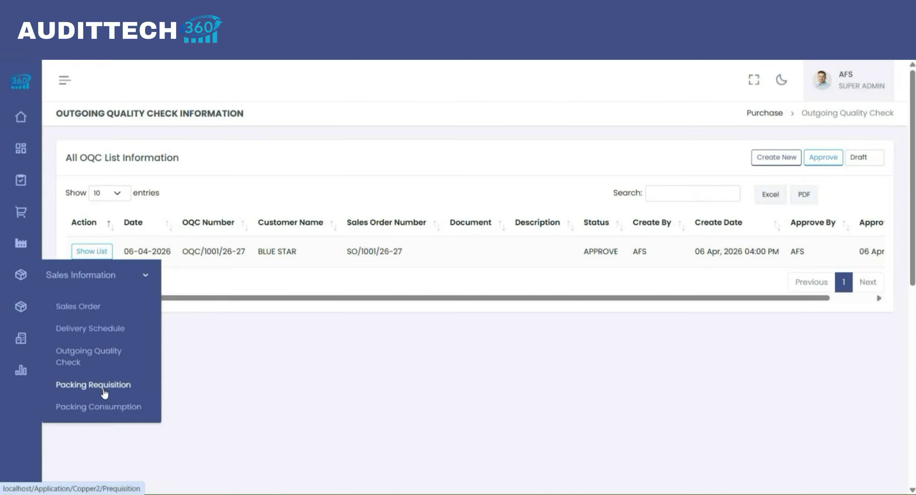
{"action": "left_click", "coordinate": [93, 385]}
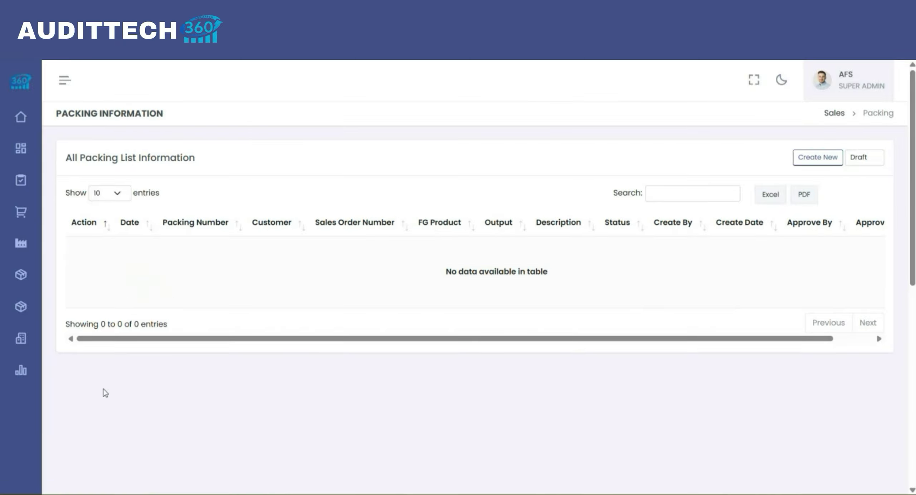
Step: Open the Stock In Hand report and review the full stock list
{"action": "mouse_move", "coordinate": [19, 374]}
{"action": "mouse_move", "coordinate": [94, 400]}
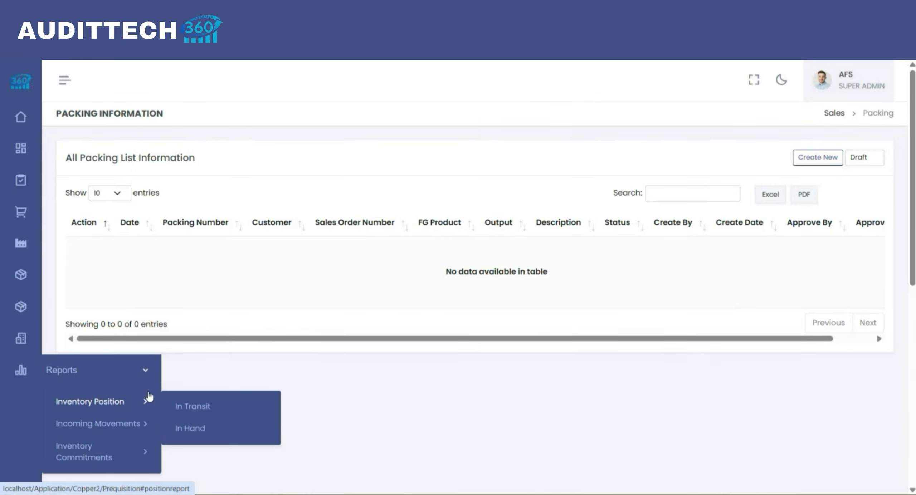
{"action": "left_click", "coordinate": [189, 428]}
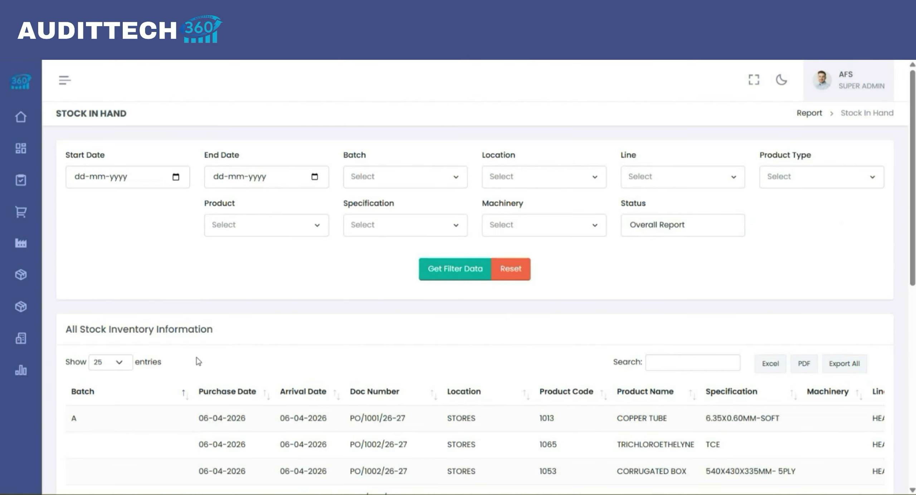
{"action": "scroll", "coordinate": [198, 361], "scroll_direction": "down", "scroll_amount": 4}
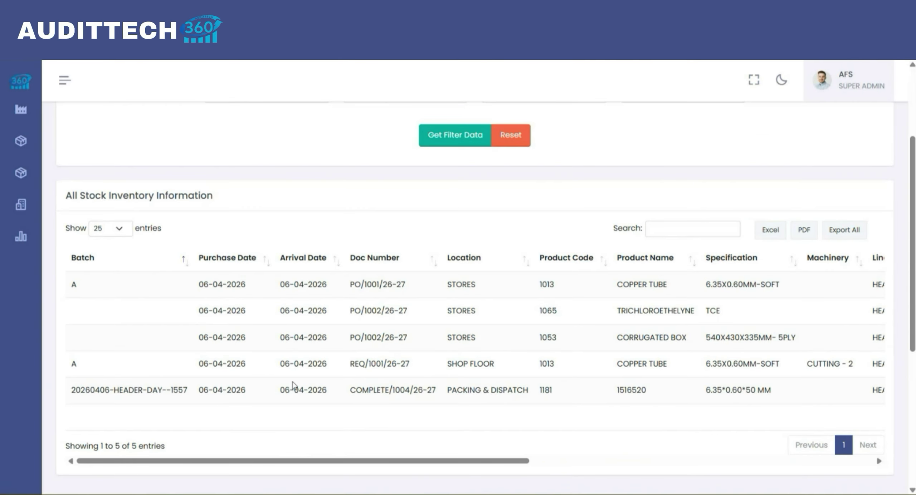
{"action": "scroll", "coordinate": [292, 386], "scroll_direction": "right", "scroll_amount": 1}
{"action": "scroll", "coordinate": [296, 385], "scroll_direction": "up", "scroll_amount": 4}
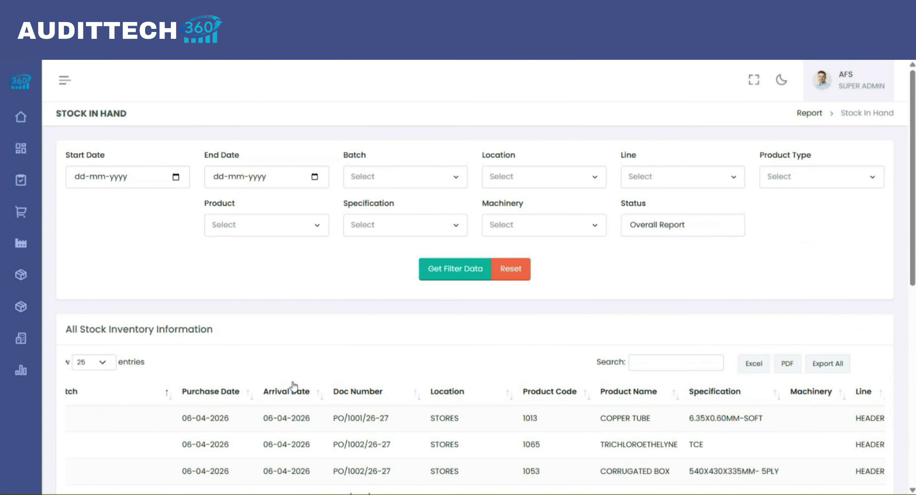
Step: Filter the Stock In Hand report to PACKING & DISPATCH and examine the entry's location, type, quantity, rate, amount and status
{"action": "left_click", "coordinate": [503, 186]}
{"action": "left_click", "coordinate": [512, 251]}
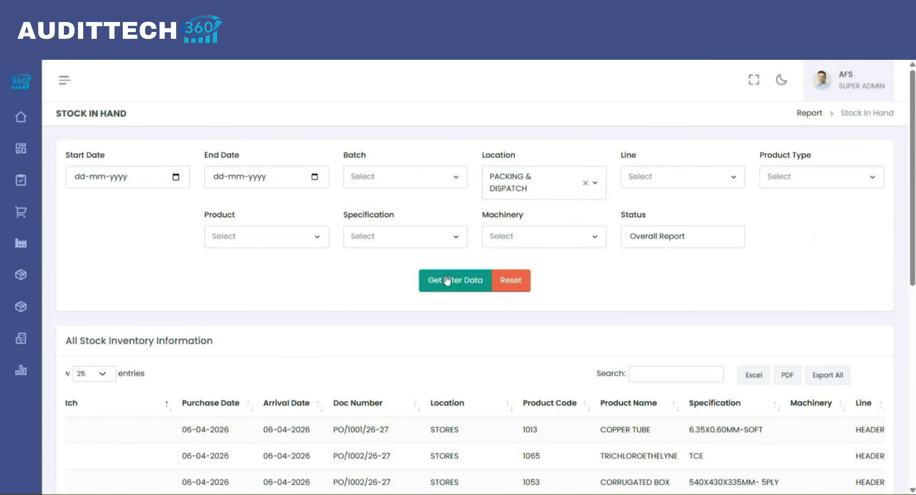
{"action": "left_click", "coordinate": [447, 280]}
{"action": "scroll", "coordinate": [521, 379], "scroll_direction": "down", "scroll_amount": 1}
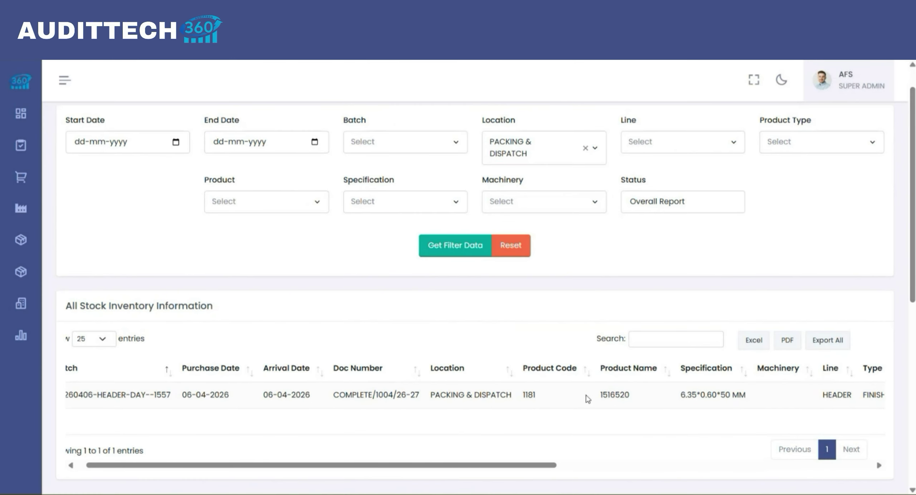
{"action": "scroll", "coordinate": [598, 402], "scroll_direction": "right", "scroll_amount": 5}
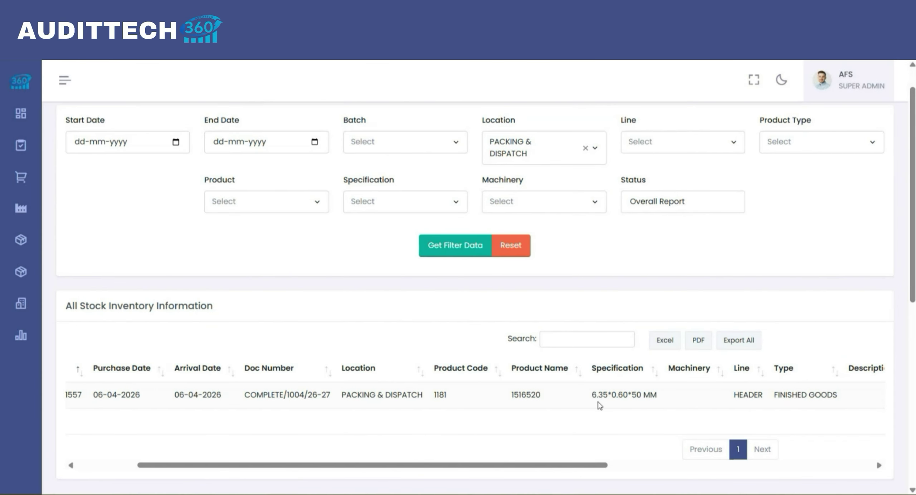
{"action": "left_click_drag", "start_coordinate": [341, 395], "coordinate": [423, 394]}
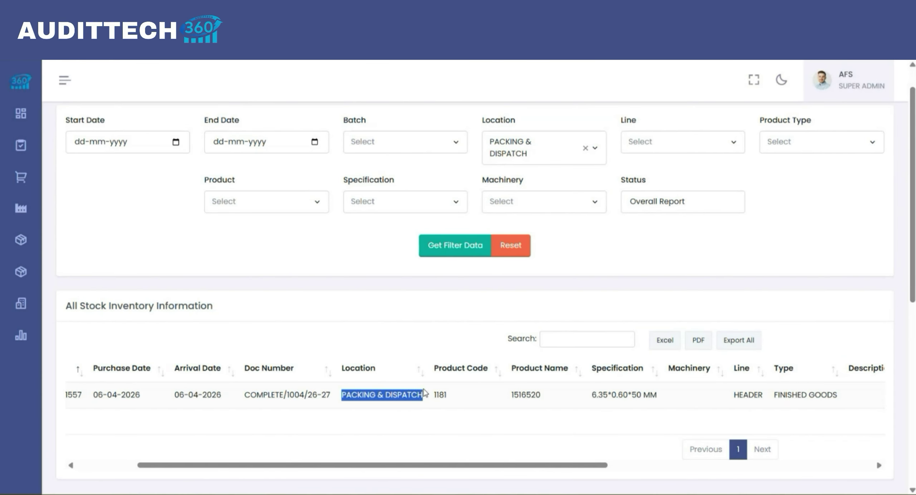
{"action": "left_click", "coordinate": [544, 411]}
{"action": "scroll", "coordinate": [623, 404], "scroll_direction": "right", "scroll_amount": 4}
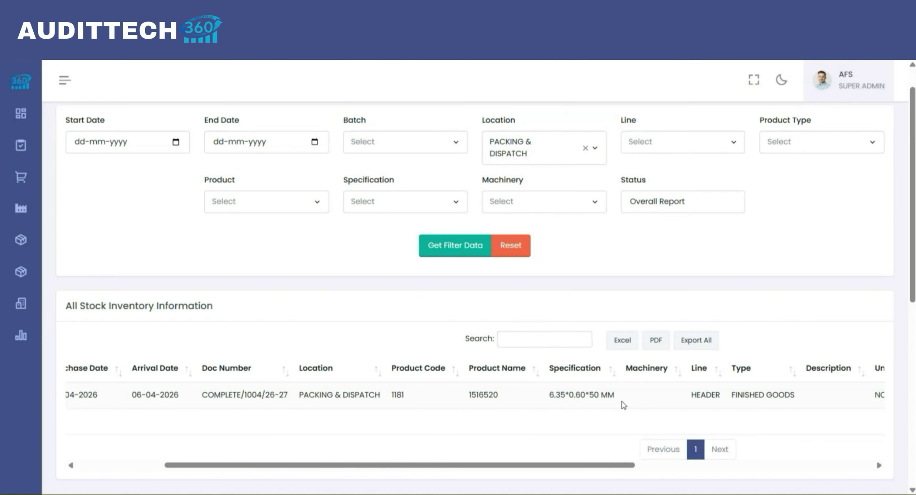
{"action": "scroll", "coordinate": [623, 405], "scroll_direction": "right", "scroll_amount": 10}
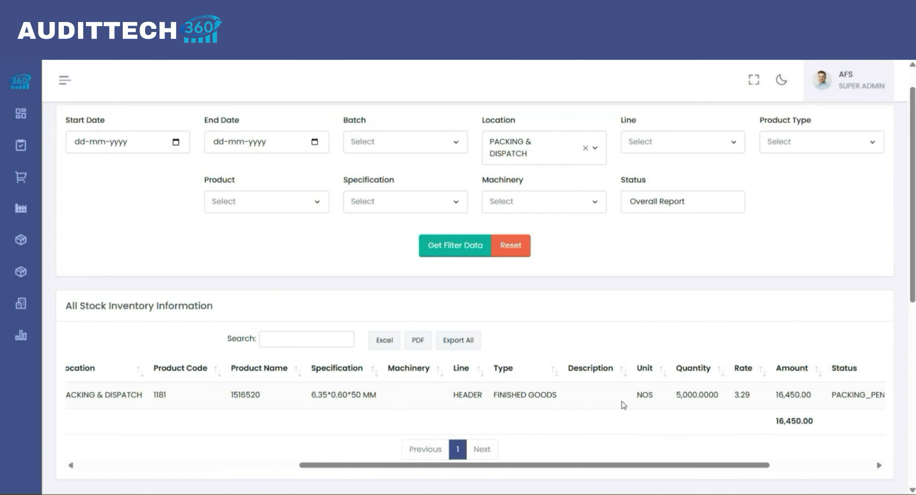
{"action": "double_click", "coordinate": [674, 397]}
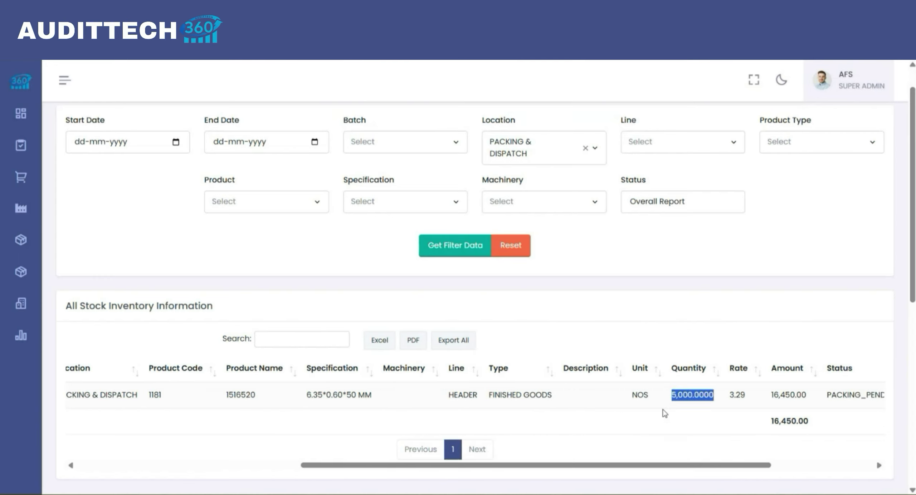
{"action": "left_click", "coordinate": [607, 432]}
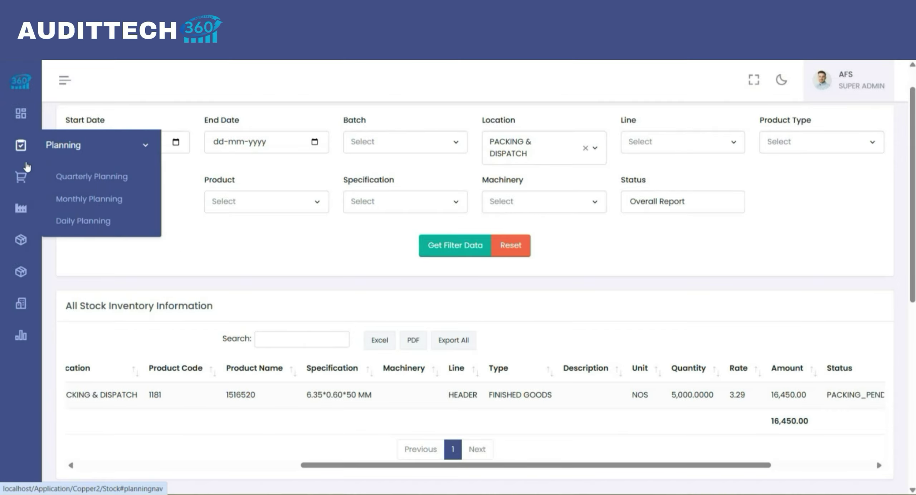
Step: Open the packing requisition list and start a new packing requisition
{"action": "mouse_move", "coordinate": [22, 204]}
{"action": "mouse_move", "coordinate": [22, 240]}
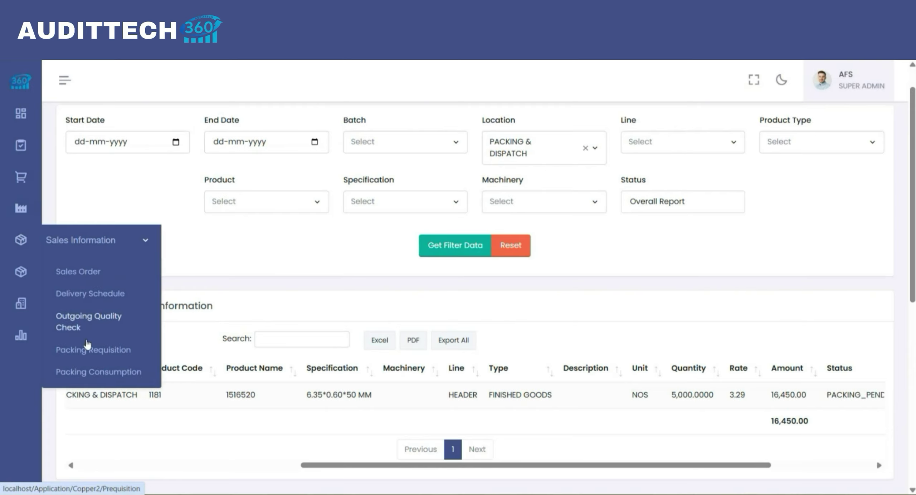
{"action": "left_click", "coordinate": [64, 350]}
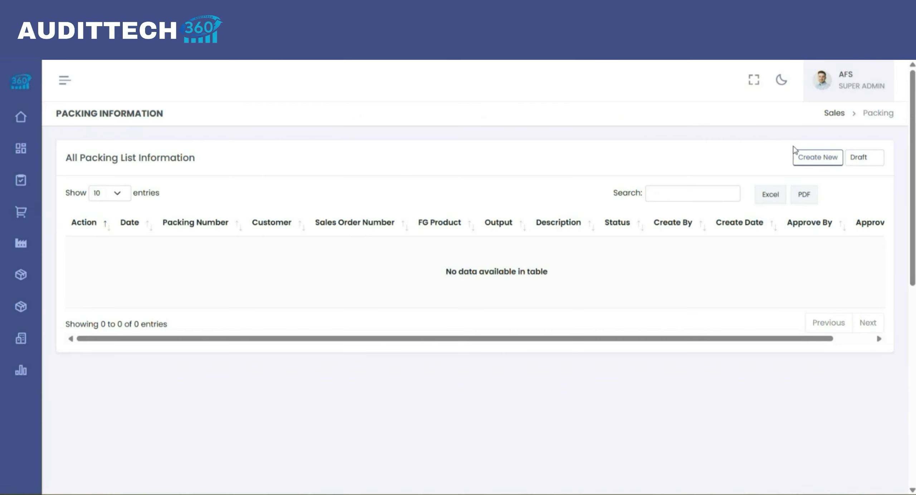
{"action": "left_click", "coordinate": [811, 158]}
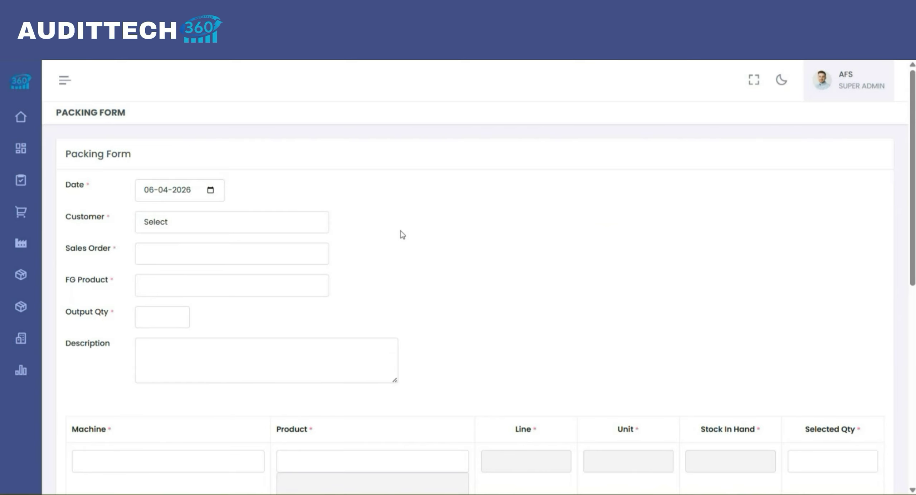
Step: Fill in customer BLUE STAR, its sales order, FG product 1516520 - 6.35*0.60*50 MM and an output quantity of 5000
{"action": "left_click", "coordinate": [223, 226]}
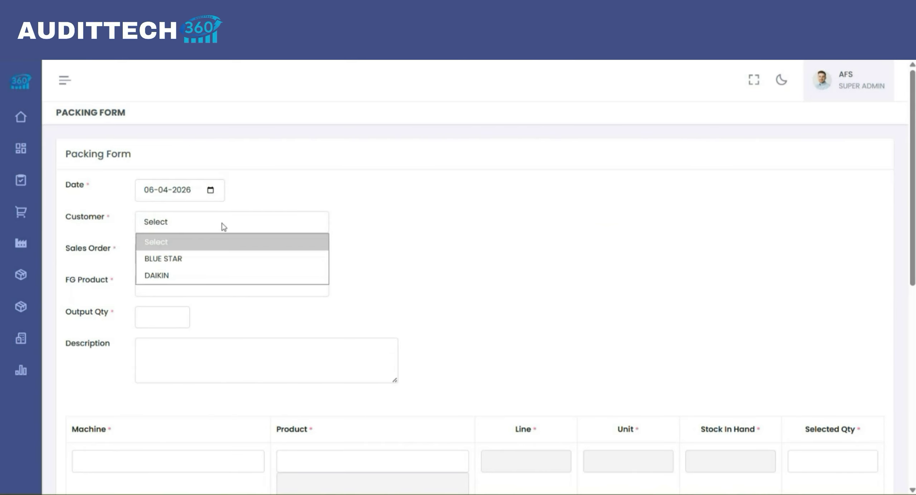
{"action": "left_click", "coordinate": [154, 263]}
{"action": "left_click", "coordinate": [155, 262]}
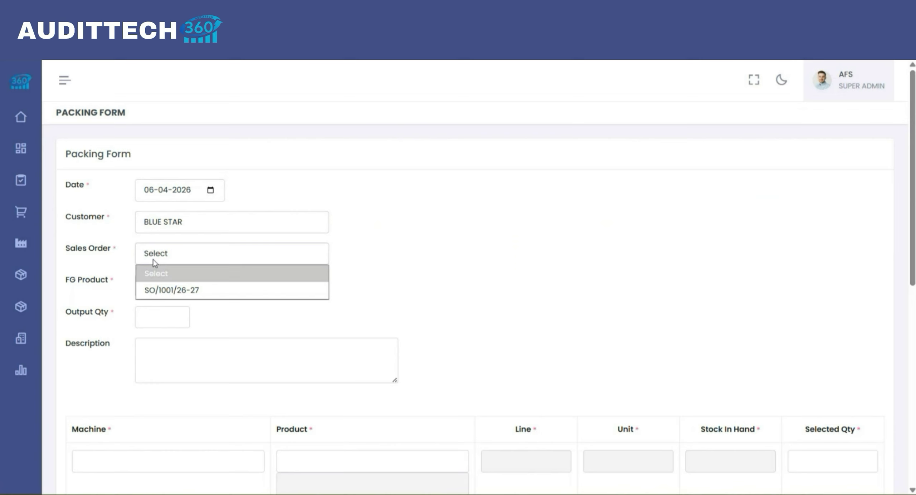
{"action": "left_click", "coordinate": [164, 291]}
{"action": "left_click", "coordinate": [164, 296]}
{"action": "left_click", "coordinate": [164, 320]}
{"action": "left_click", "coordinate": [164, 319]}
{"action": "type", "text": "5000"}
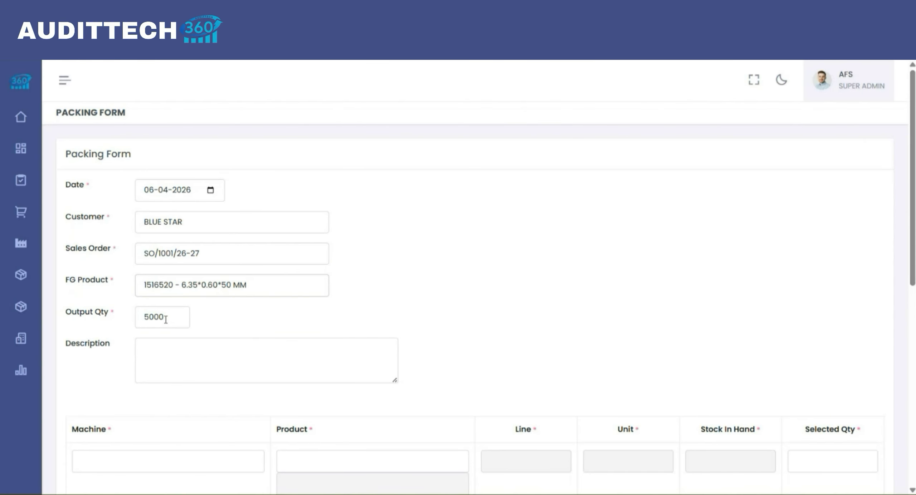
Step: Set the selected quantity of the PACKING machine's corrugated box to 84 and send the requisition for approval
{"action": "scroll", "coordinate": [236, 330], "scroll_direction": "down", "scroll_amount": 1}
{"action": "scroll", "coordinate": [236, 330], "scroll_direction": "down", "scroll_amount": 1}
{"action": "key", "text": "Tab"}
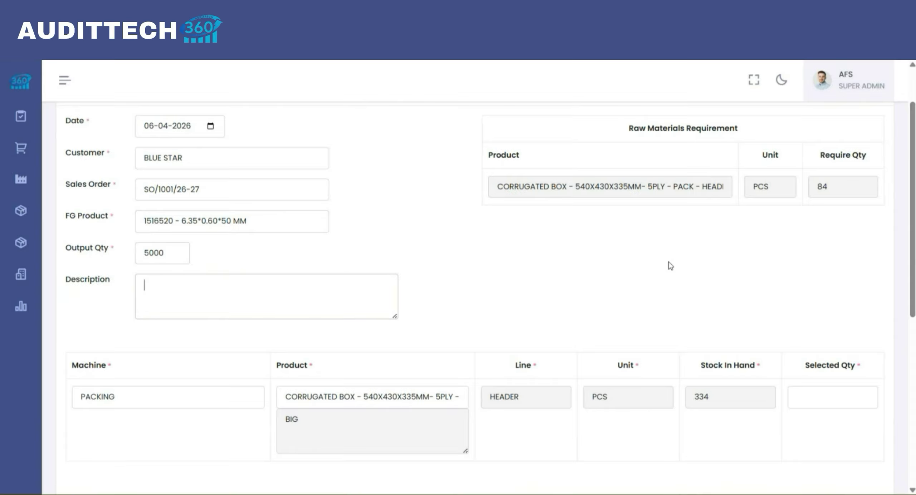
{"action": "left_click", "coordinate": [819, 396]}
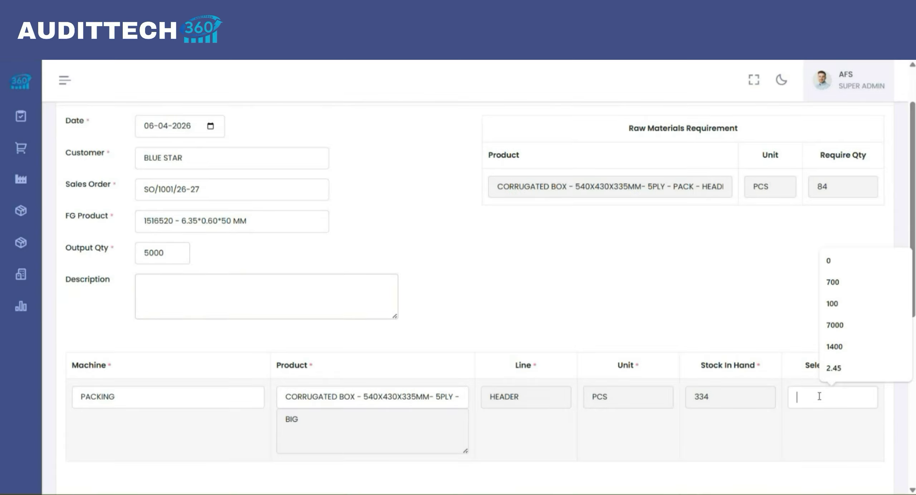
{"action": "type", "text": "84"}
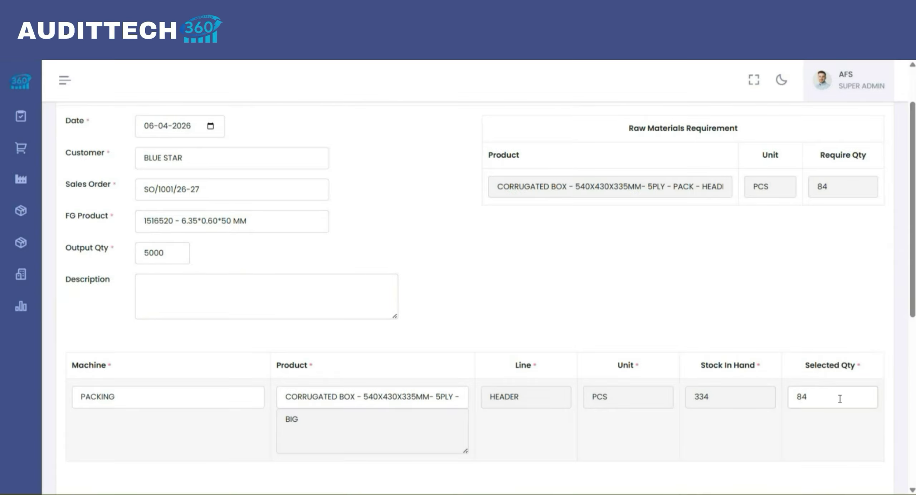
{"action": "scroll", "coordinate": [849, 404], "scroll_direction": "down", "scroll_amount": 1}
{"action": "key", "text": "Tab"}
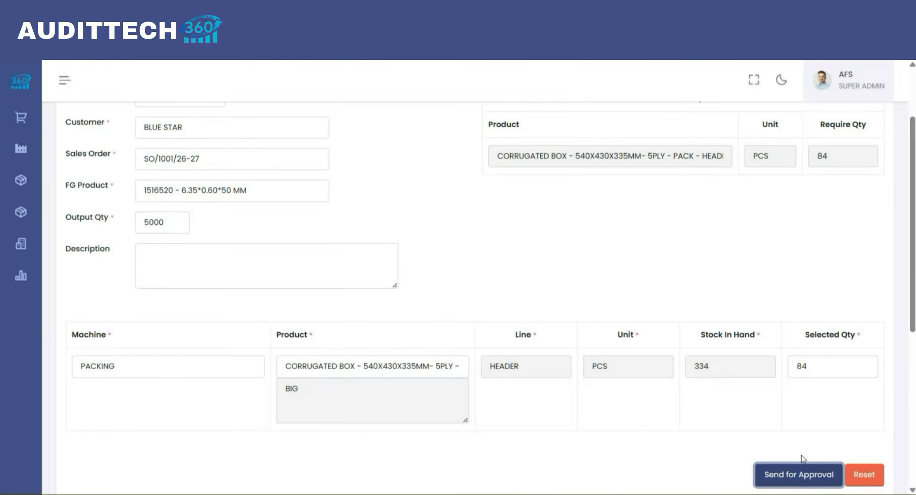
{"action": "left_click", "coordinate": [801, 475]}
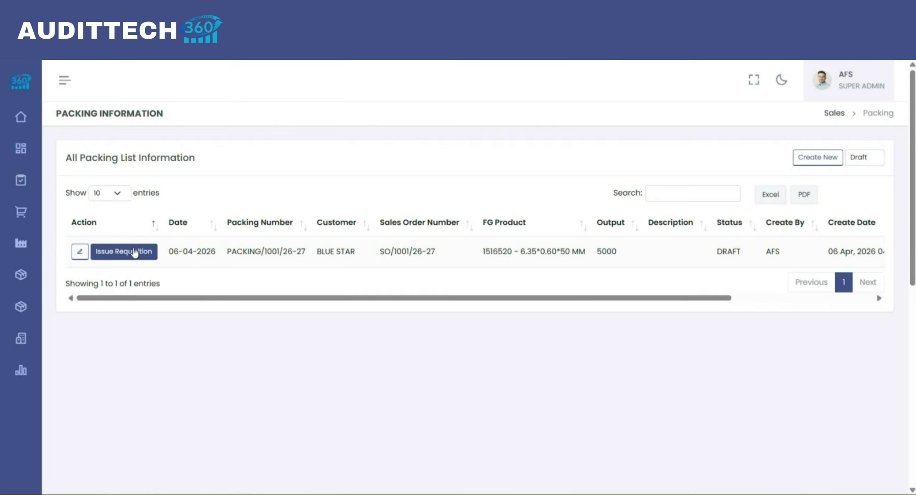
Step: Issue the draft packing requisition PACKING/1001/26-27 and acknowledge the issue
{"action": "left_click", "coordinate": [133, 251]}
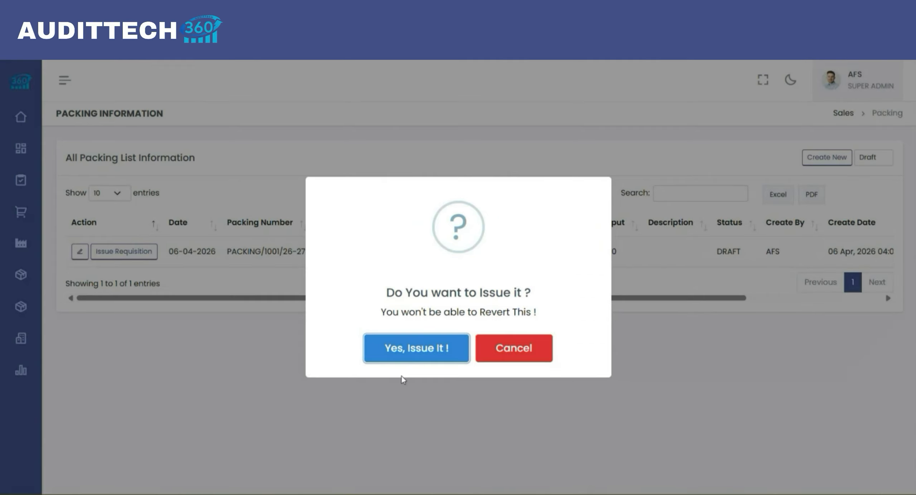
{"action": "left_click", "coordinate": [402, 354]}
{"action": "left_click", "coordinate": [454, 355]}
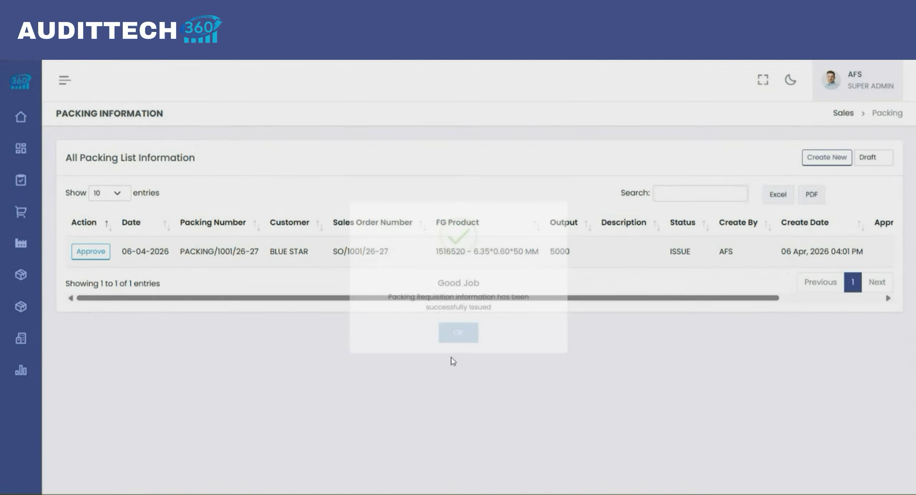
Step: Open the issued packing requisition for approval and select batch 2026-04-06 - STORES for the corrugated box
{"action": "left_click", "coordinate": [93, 252]}
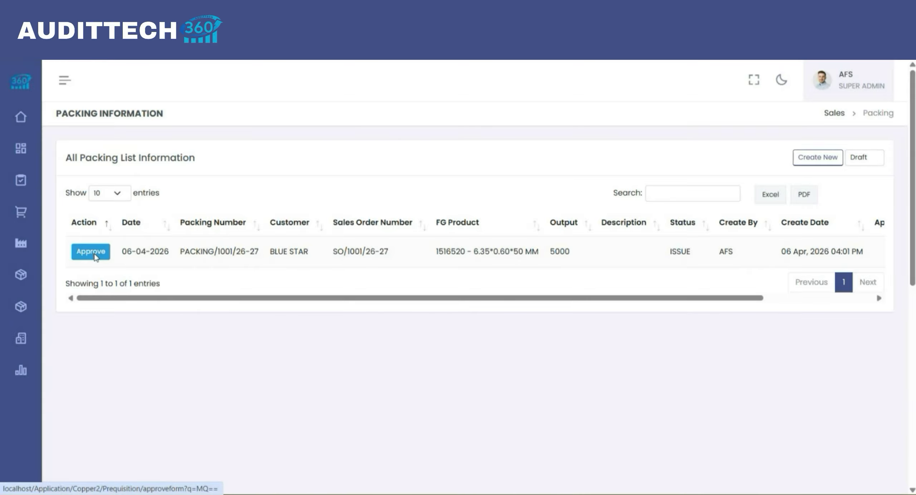
{"action": "scroll", "coordinate": [472, 320], "scroll_direction": "down", "scroll_amount": 1}
{"action": "scroll", "coordinate": [472, 320], "scroll_direction": "down", "scroll_amount": 3}
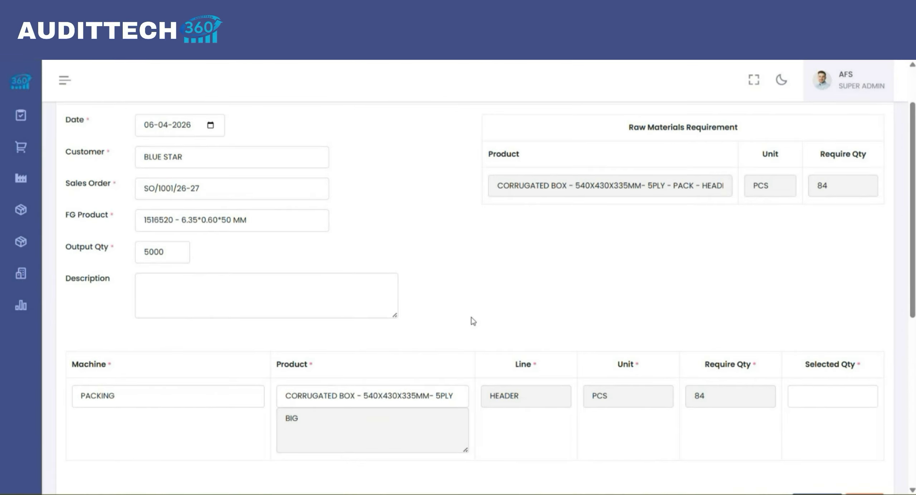
{"action": "left_click", "coordinate": [832, 369]}
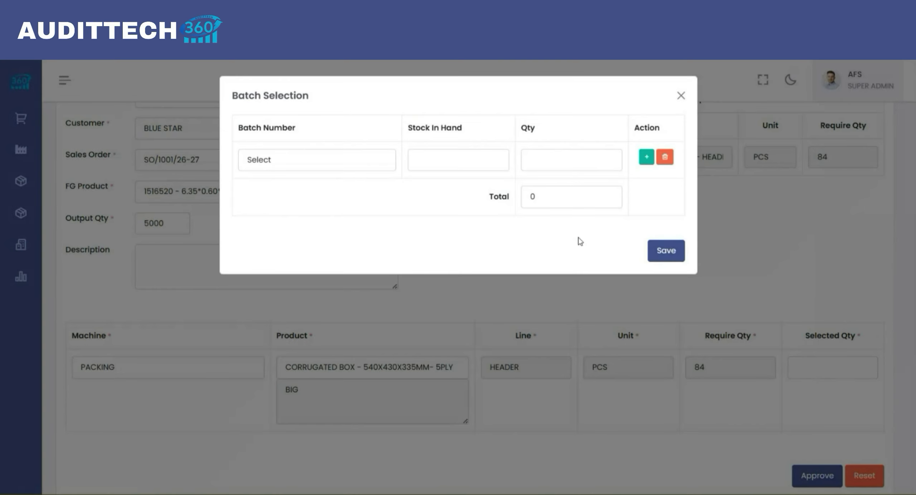
{"action": "left_click", "coordinate": [311, 164]}
{"action": "left_click", "coordinate": [279, 196]}
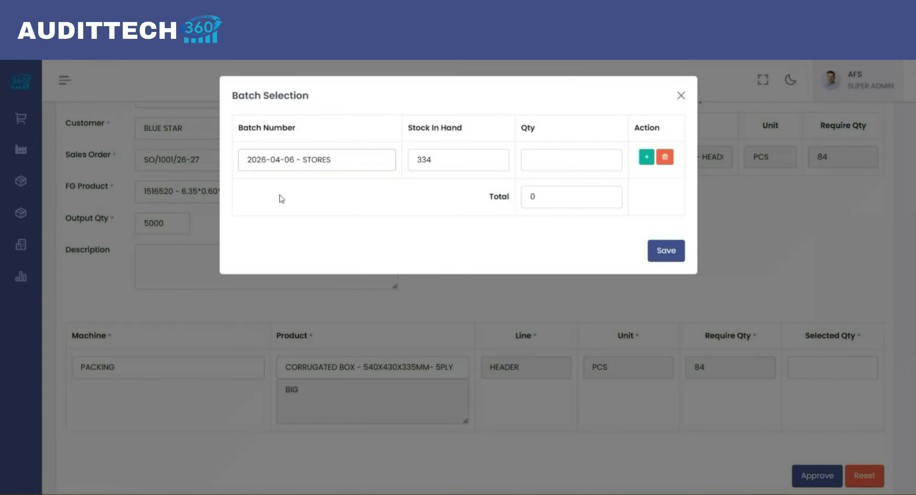
Step: Set the batch quantity to 84 and save the batch selection
{"action": "left_click", "coordinate": [551, 160]}
{"action": "type", "text": "334"}
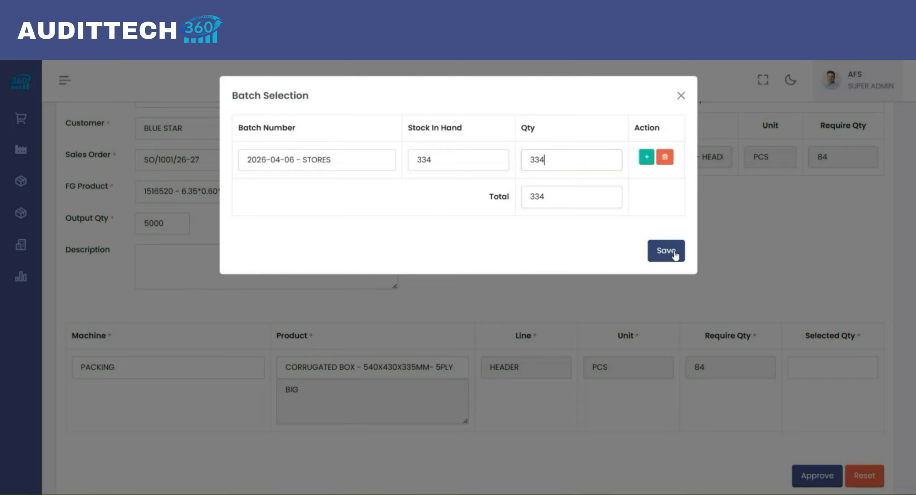
{"action": "key", "text": "BackSpace"}
{"action": "key", "text": "BackSpace"}
{"action": "key", "text": "BackSpace"}
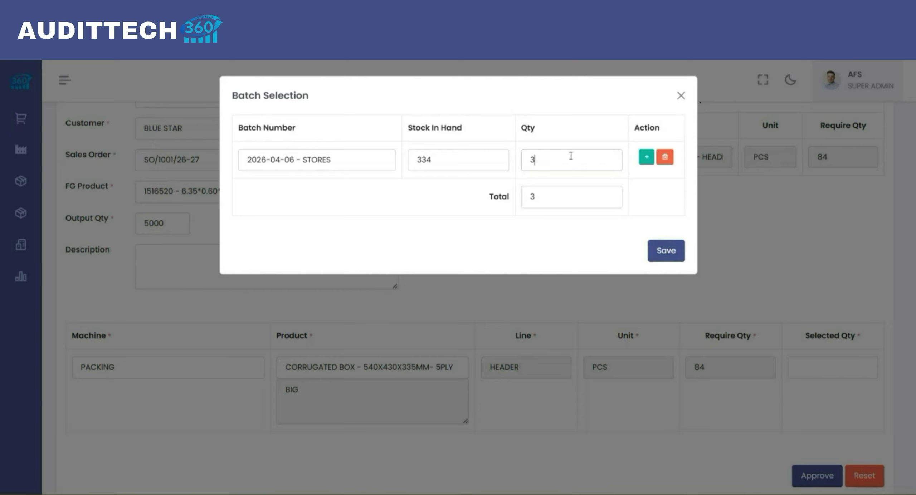
{"action": "type", "text": "84"}
{"action": "left_click", "coordinate": [659, 250]}
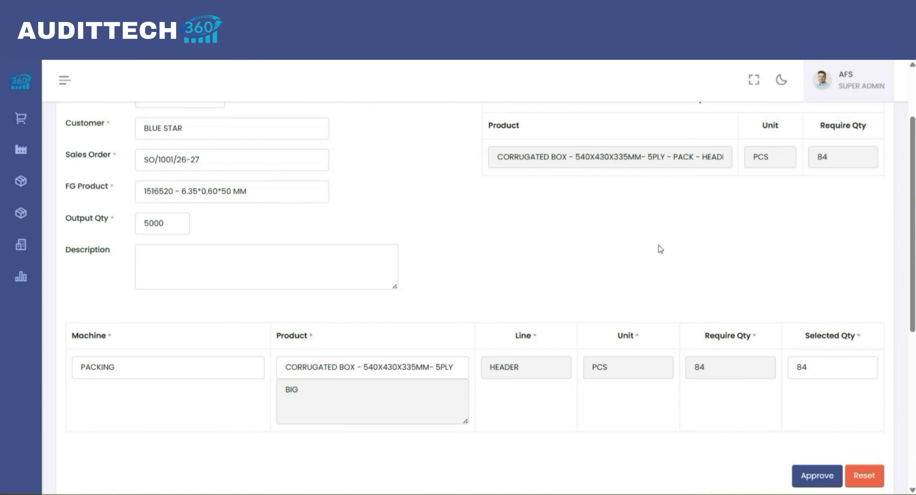
Step: Check the completed requisition form and approve the packing requisition
{"action": "scroll", "coordinate": [660, 249], "scroll_direction": "up", "scroll_amount": 1}
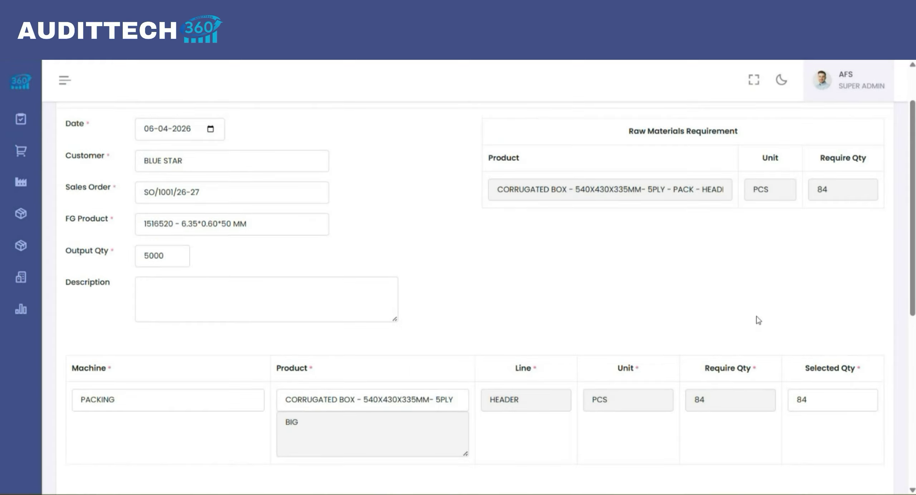
{"action": "scroll", "coordinate": [758, 318], "scroll_direction": "down", "scroll_amount": 2}
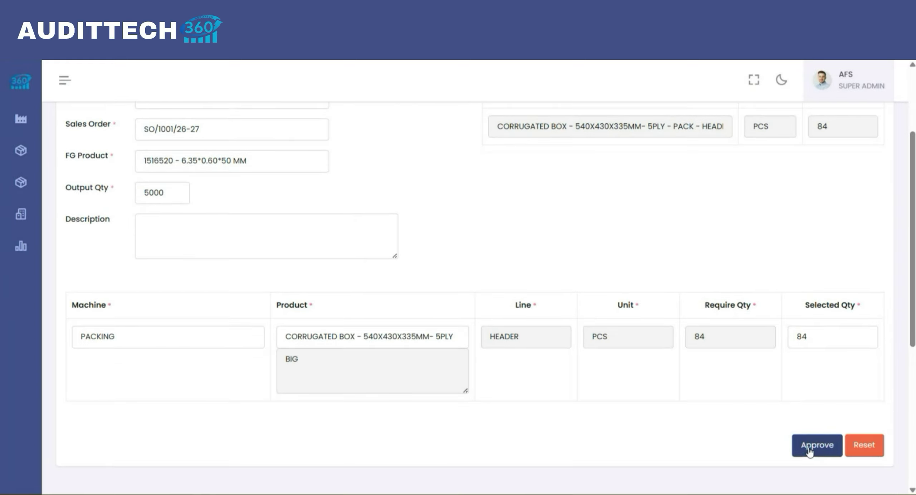
{"action": "left_click", "coordinate": [809, 451]}
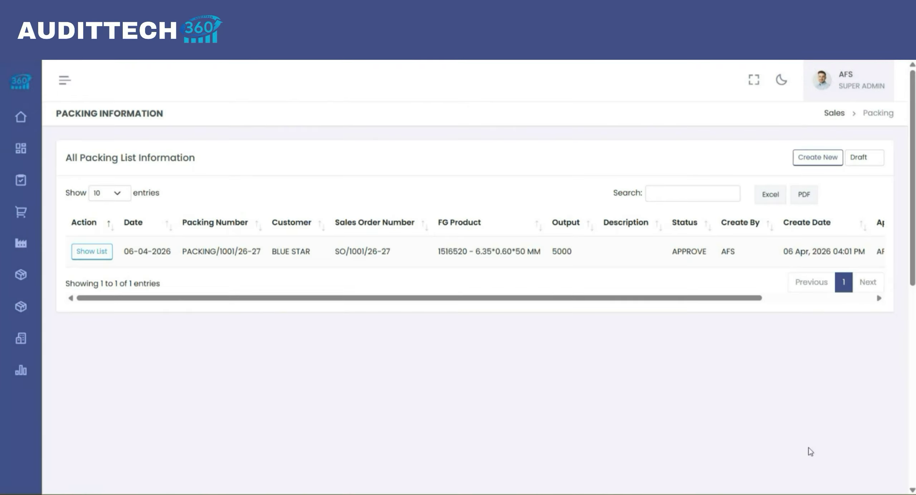
Step: Open the packing consumption list and start a new packing consumption entry
{"action": "mouse_move", "coordinate": [20, 273]}
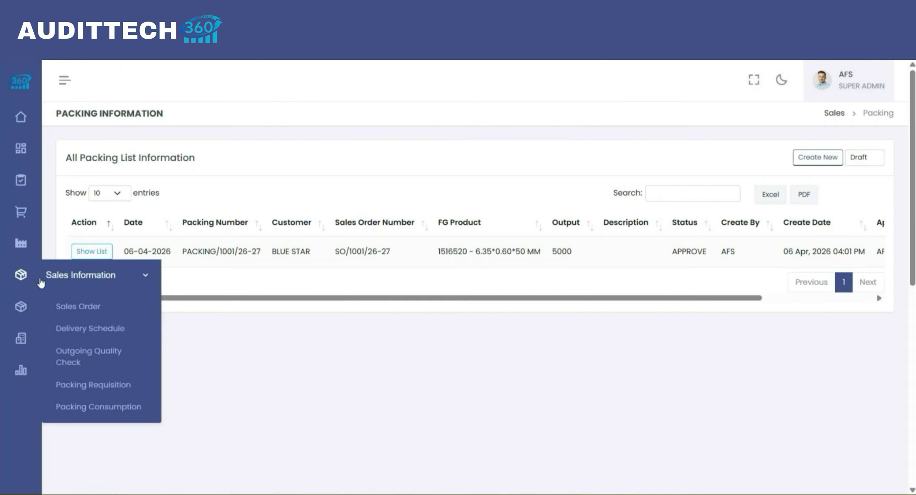
{"action": "left_click", "coordinate": [107, 407]}
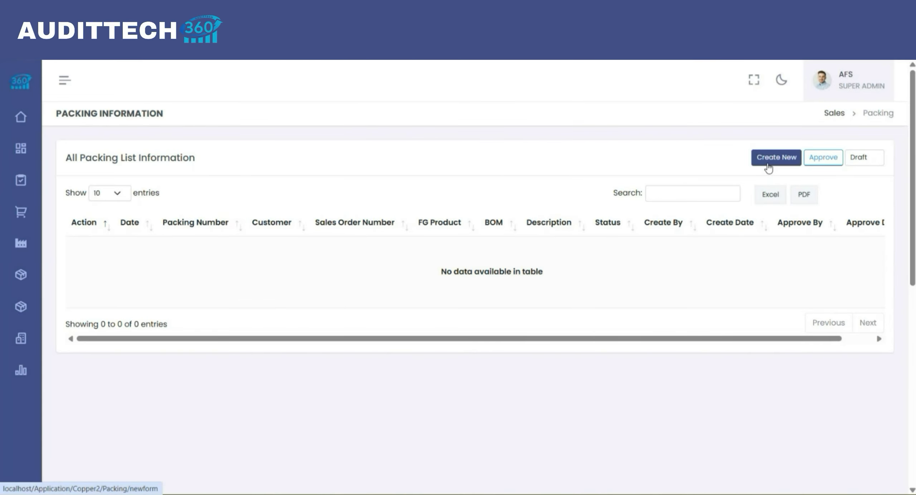
{"action": "left_click", "coordinate": [768, 167]}
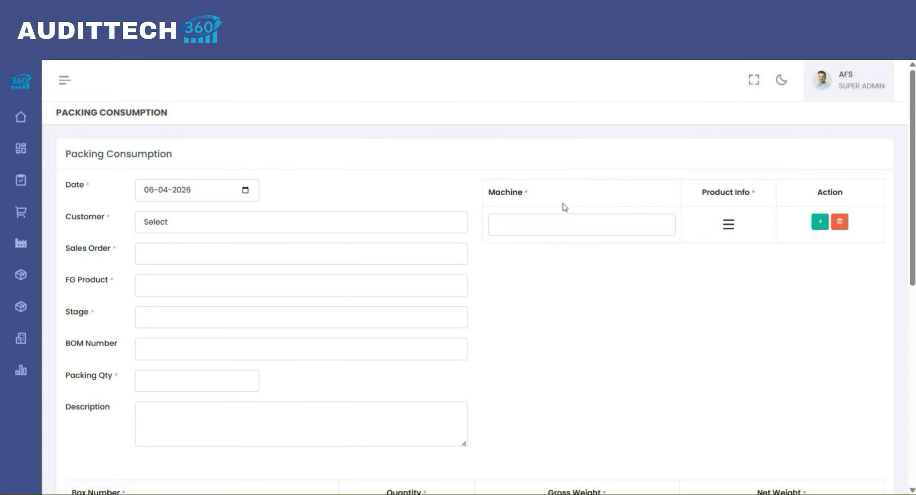
Step: Fill in customer BLUE STAR, its sales order, FG product 1516520 - 6.35*0.60*50 MM and stage PACKING & DISPATCH
{"action": "left_click", "coordinate": [381, 230]}
{"action": "left_click", "coordinate": [238, 255]}
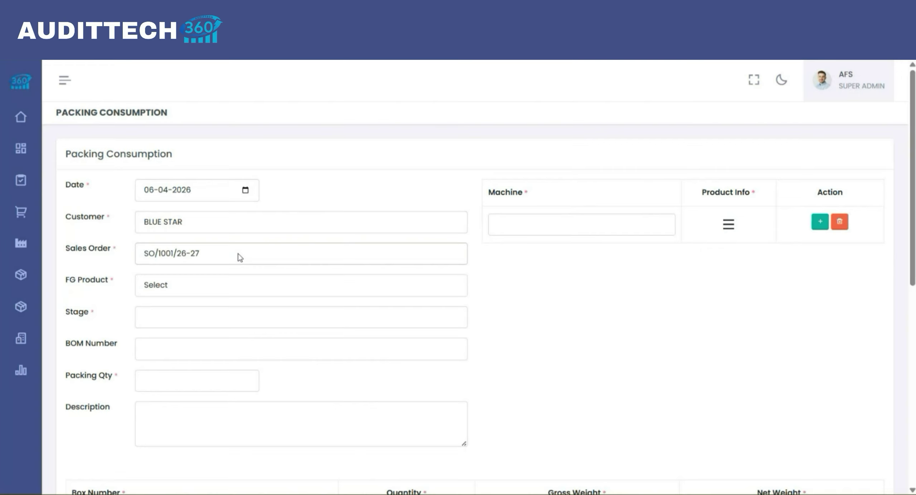
{"action": "key", "text": "Tab"}
{"action": "key", "text": "space"}
{"action": "key", "text": "Down"}
{"action": "key", "text": "Return"}
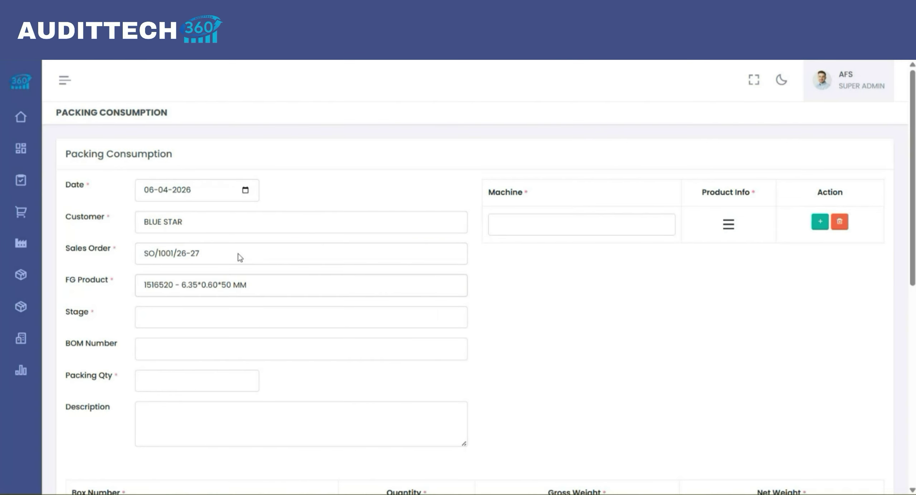
{"action": "key", "text": "Tab"}
{"action": "key", "text": "space"}
{"action": "key", "text": "Down"}
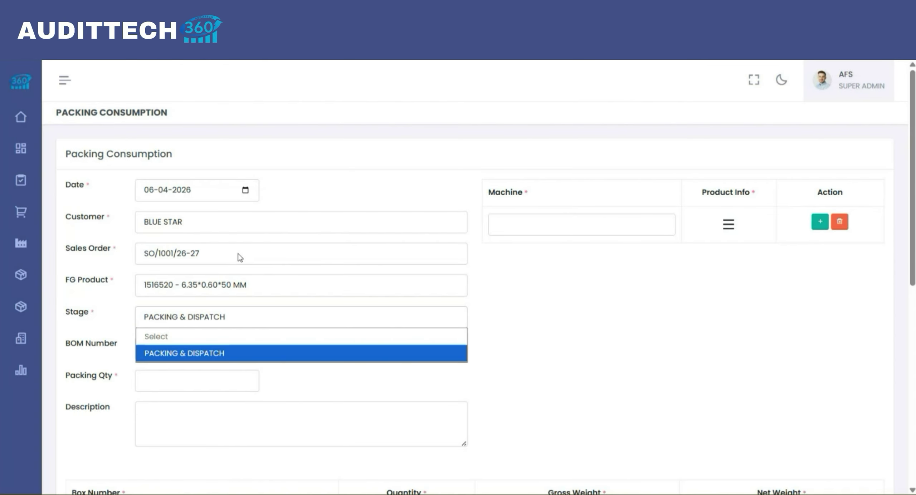
{"action": "key", "text": "Return"}
Step: Review the generated box rows and set the packing quantity to 200
{"action": "scroll", "coordinate": [240, 258], "scroll_direction": "down", "scroll_amount": 2}
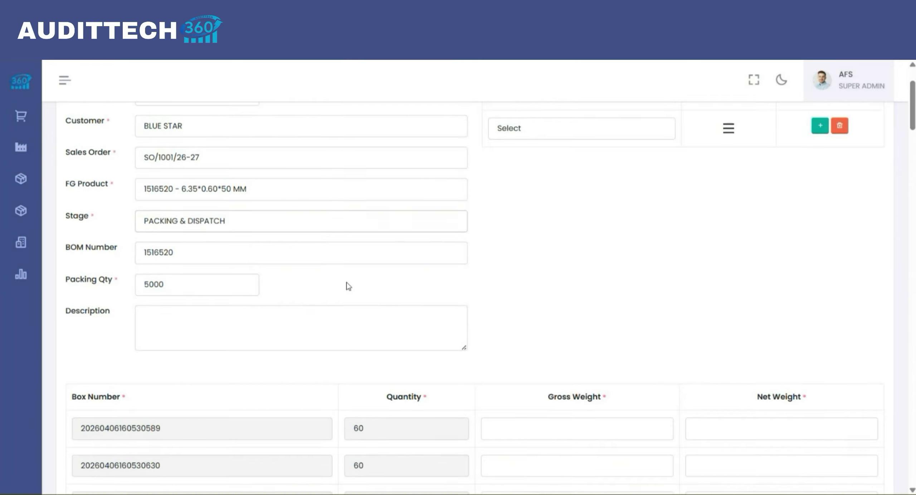
{"action": "scroll", "coordinate": [348, 285], "scroll_direction": "down", "scroll_amount": 1}
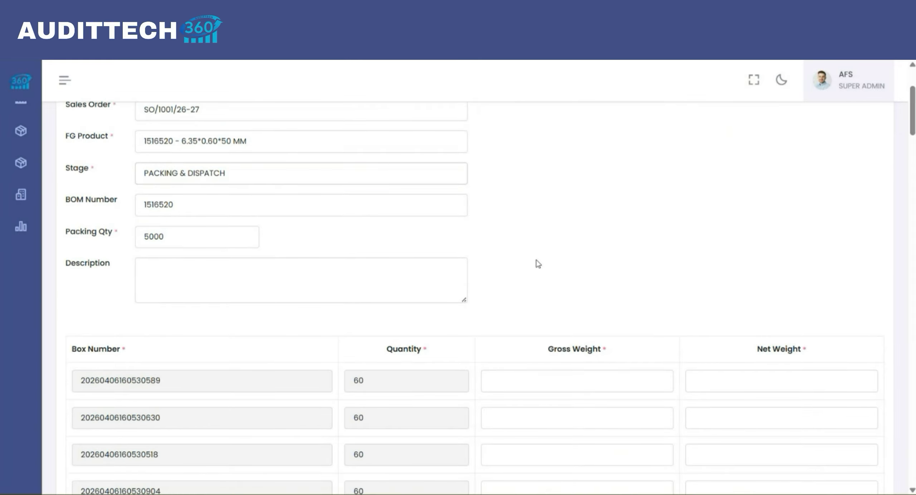
{"action": "scroll", "coordinate": [537, 264], "scroll_direction": "down", "scroll_amount": 1}
{"action": "scroll", "coordinate": [538, 263], "scroll_direction": "down", "scroll_amount": 4}
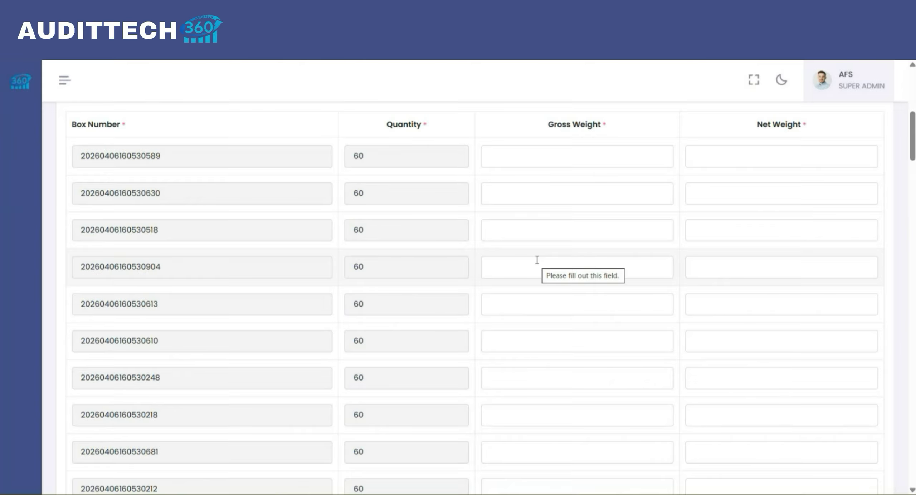
{"action": "scroll", "coordinate": [537, 260], "scroll_direction": "up", "scroll_amount": 5}
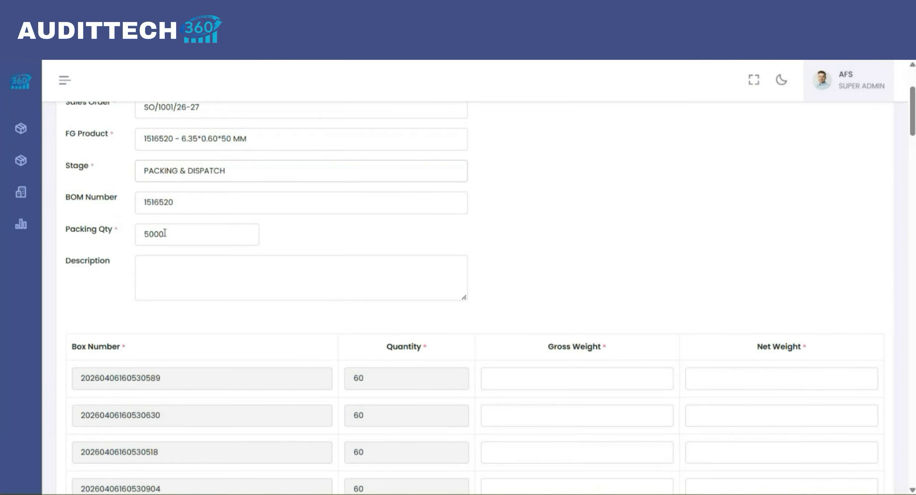
{"action": "left_click", "coordinate": [165, 234]}
{"action": "left_click_drag", "start_coordinate": [166, 235], "coordinate": [138, 233]}
{"action": "type", "text": "100"}
{"action": "key", "text": "BackSpace"}
{"action": "key", "text": "BackSpace"}
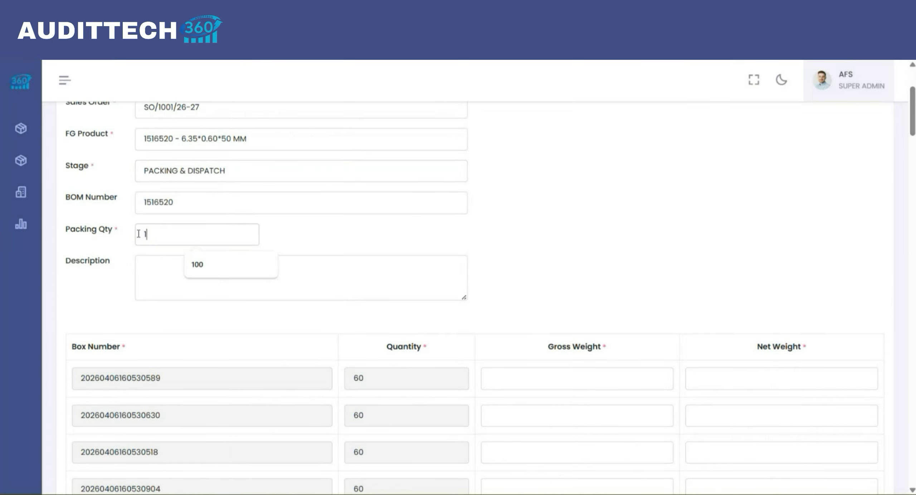
{"action": "key", "text": "BackSpace"}
{"action": "type", "text": "200"}
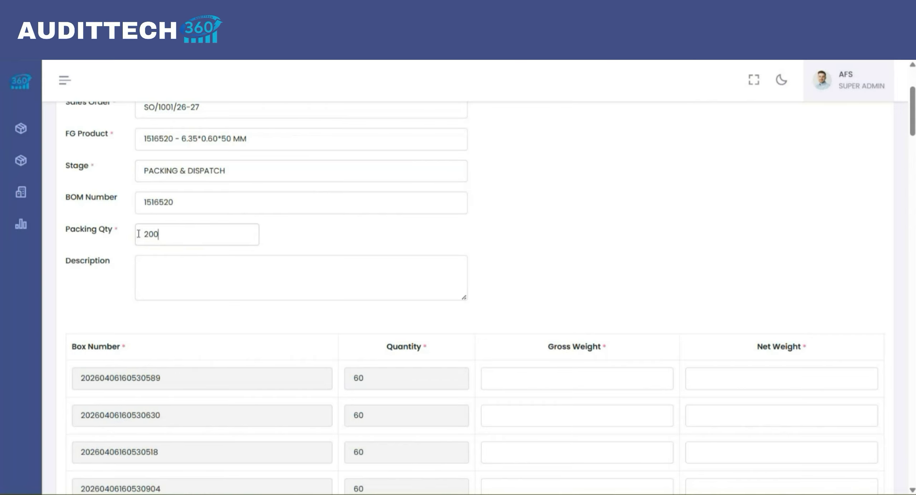
Step: Confirm the packing quantity of 200 and check the box rows of the packing consumption against it
{"action": "key", "text": "Tab"}
{"action": "scroll", "coordinate": [249, 274], "scroll_direction": "down", "scroll_amount": 1}
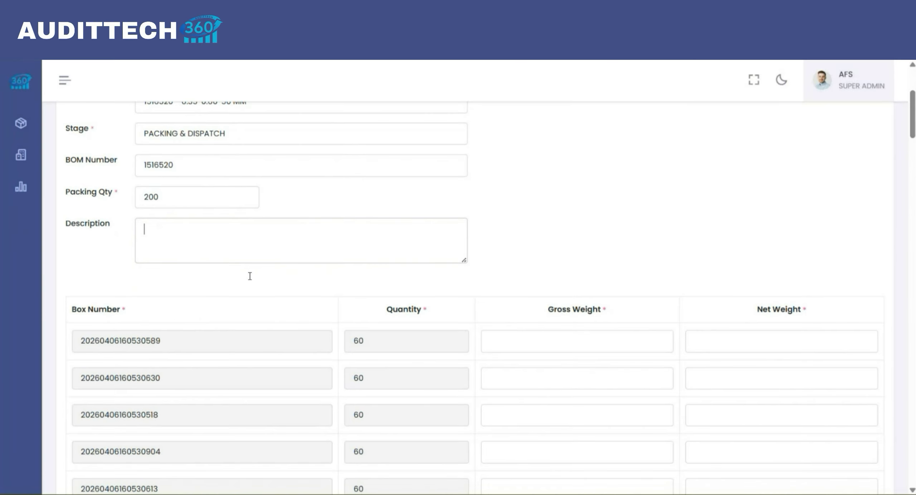
{"action": "scroll", "coordinate": [250, 275], "scroll_direction": "up", "scroll_amount": 1}
{"action": "scroll", "coordinate": [249, 276], "scroll_direction": "down", "scroll_amount": 3}
{"action": "scroll", "coordinate": [250, 276], "scroll_direction": "up", "scroll_amount": 3}
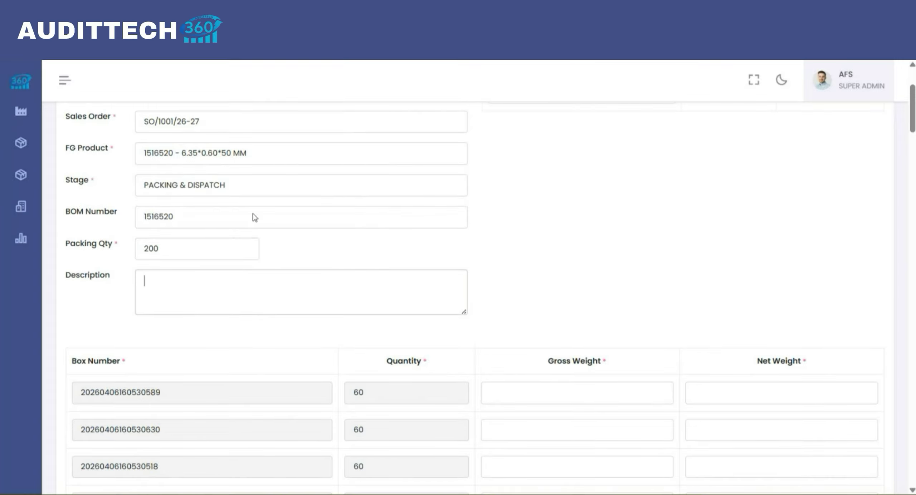
{"action": "scroll", "coordinate": [254, 215], "scroll_direction": "up", "scroll_amount": 2}
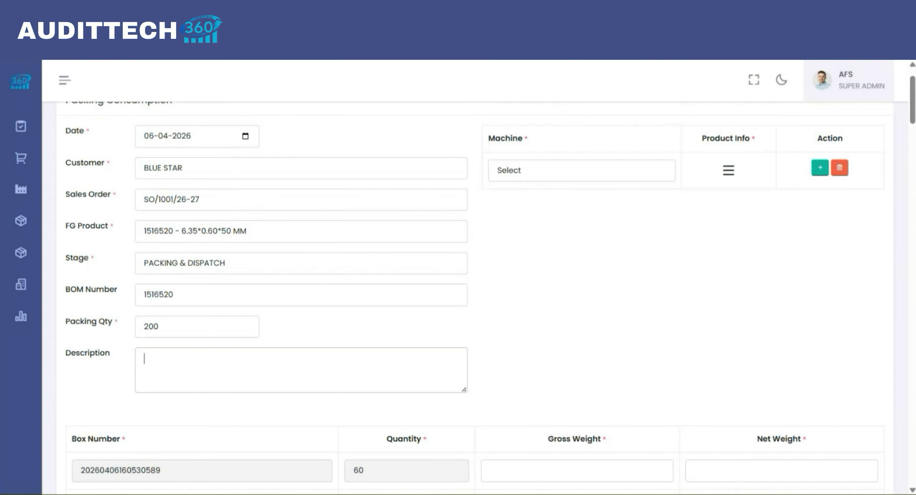
{"action": "left_click", "coordinate": [245, 326]}
{"action": "scroll", "coordinate": [245, 325], "scroll_direction": "down", "scroll_amount": 3}
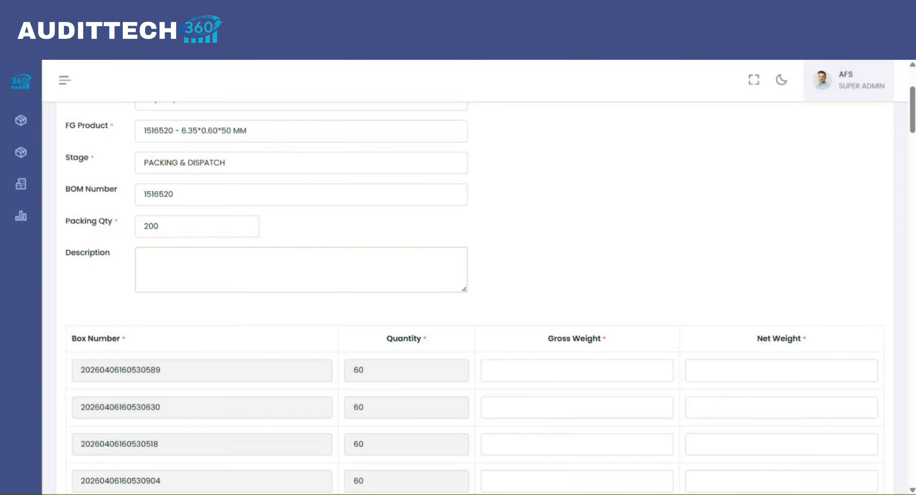
Step: Reload the packing consumption form and fill it in again with customer BLUE STAR and stage PACKING & DISPATCH
{"action": "left_click", "coordinate": [57, 54]}
{"action": "left_click", "coordinate": [190, 226]}
{"action": "key", "text": "Down"}
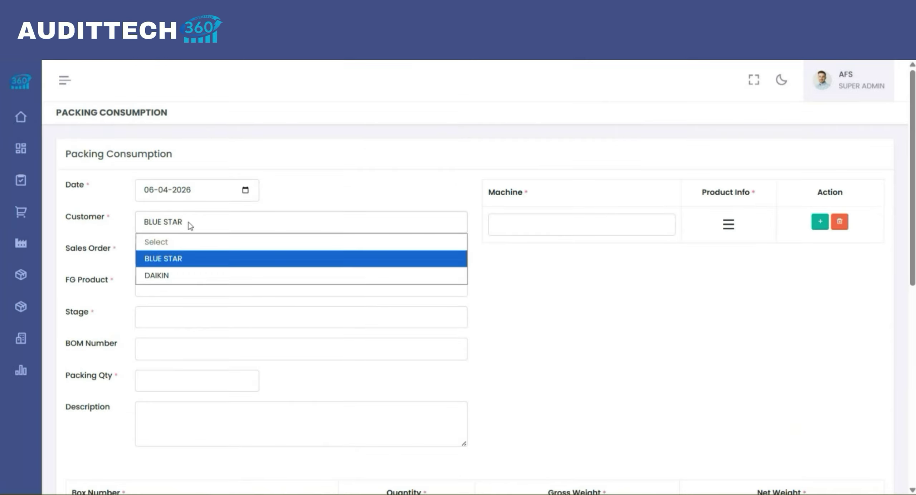
{"action": "key", "text": "Return"}
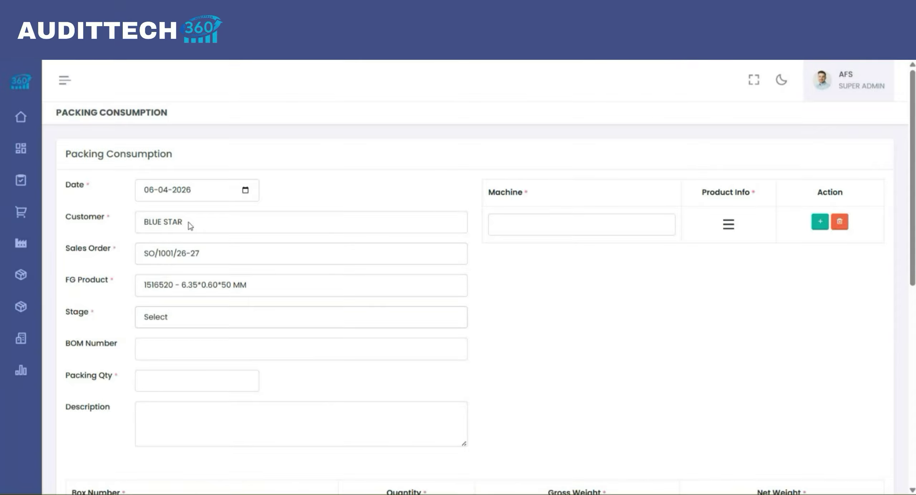
{"action": "scroll", "coordinate": [246, 307], "scroll_direction": "down", "scroll_amount": 2}
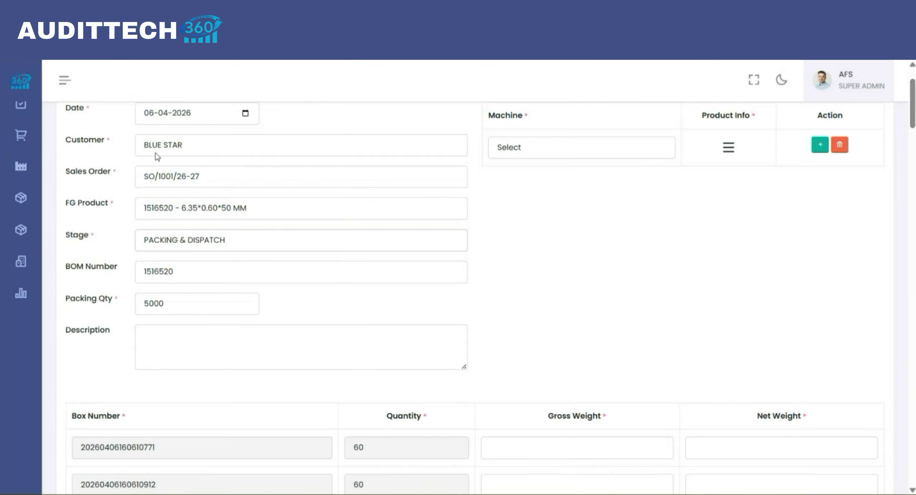
{"action": "scroll", "coordinate": [75, 153], "scroll_direction": "up", "scroll_amount": 1}
Step: Open the BOM register and view the product list of the packing BOM 1516520
{"action": "mouse_move", "coordinate": [20, 116]}
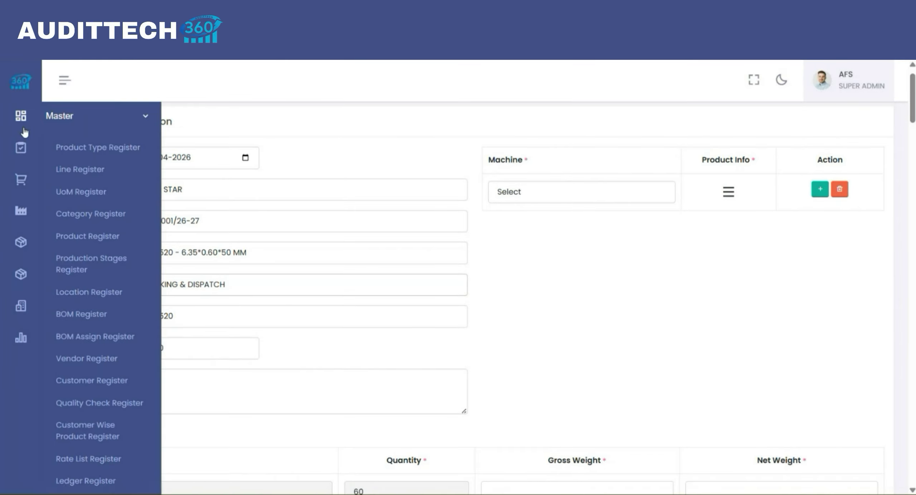
{"action": "left_click", "coordinate": [89, 315]}
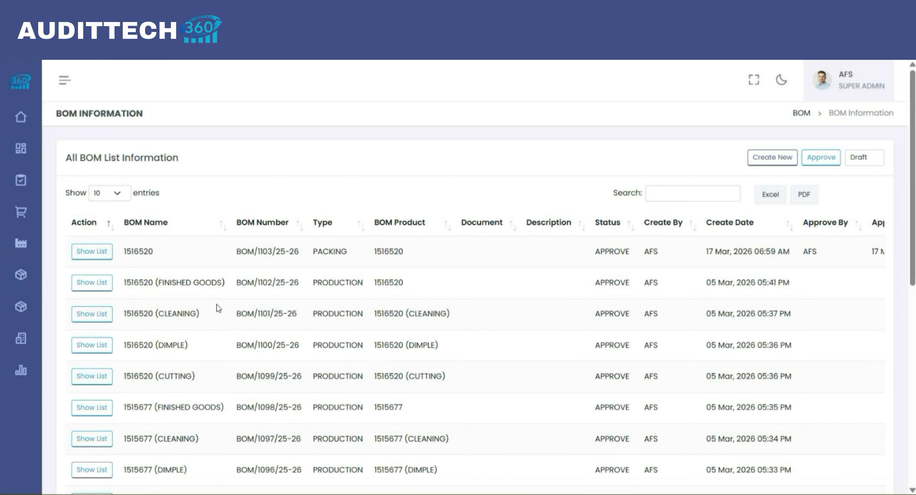
{"action": "scroll", "coordinate": [218, 307], "scroll_direction": "down", "scroll_amount": 1}
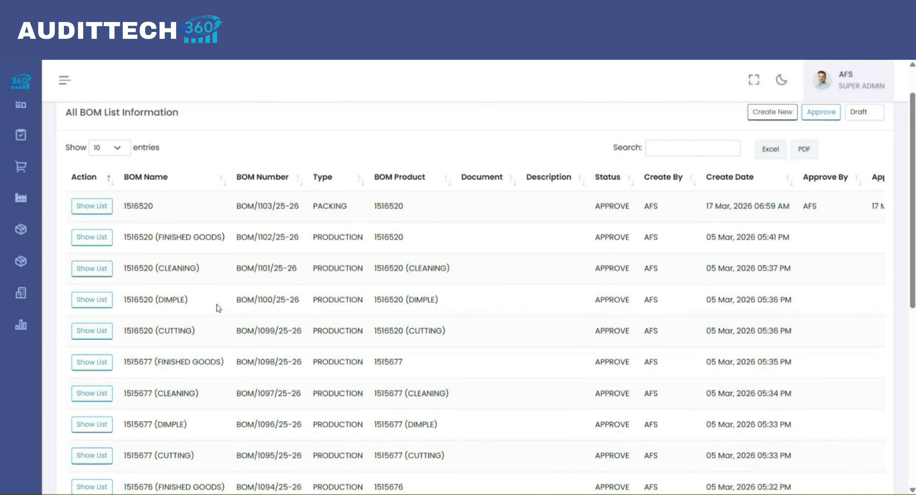
{"action": "left_click", "coordinate": [91, 206]}
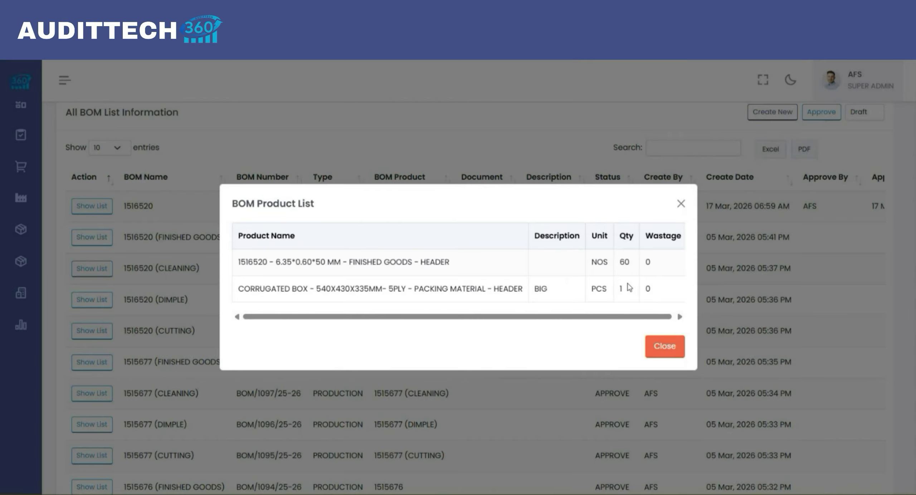
{"action": "left_click", "coordinate": [664, 346]}
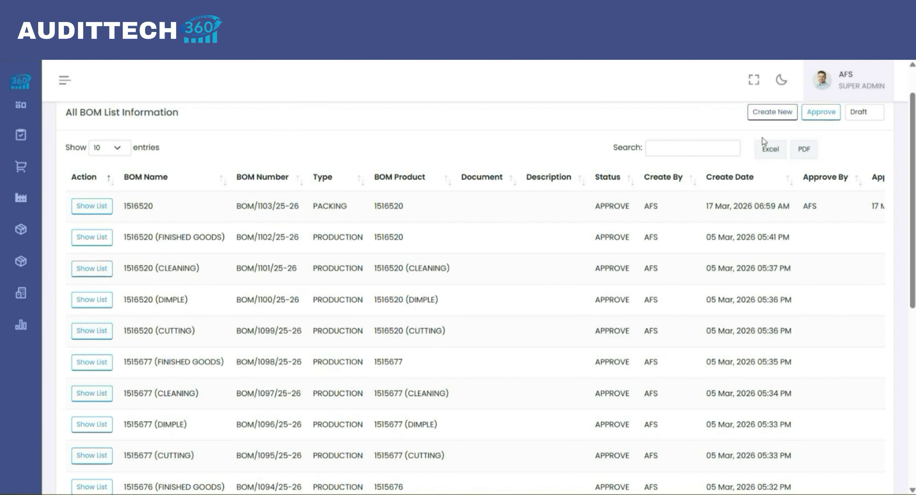
Step: Open a new BOM form and examine the available BOM types
{"action": "left_click", "coordinate": [775, 113]}
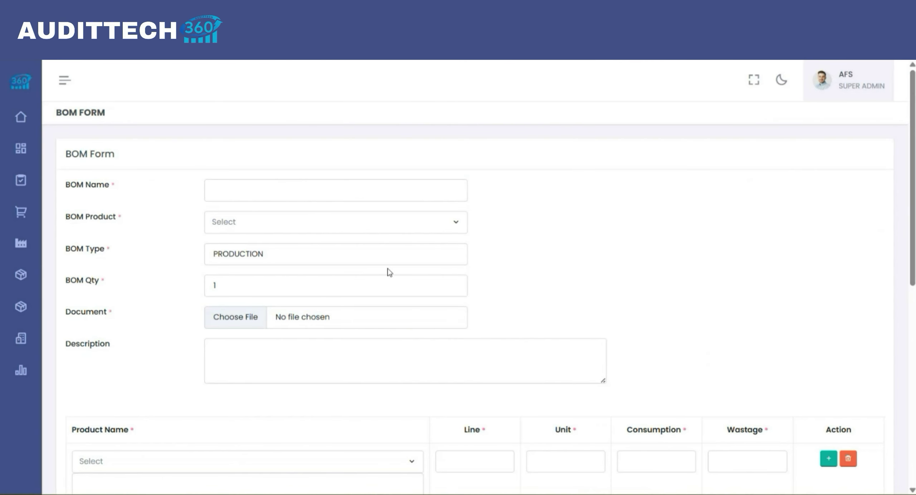
{"action": "scroll", "coordinate": [388, 269], "scroll_direction": "down", "scroll_amount": 1}
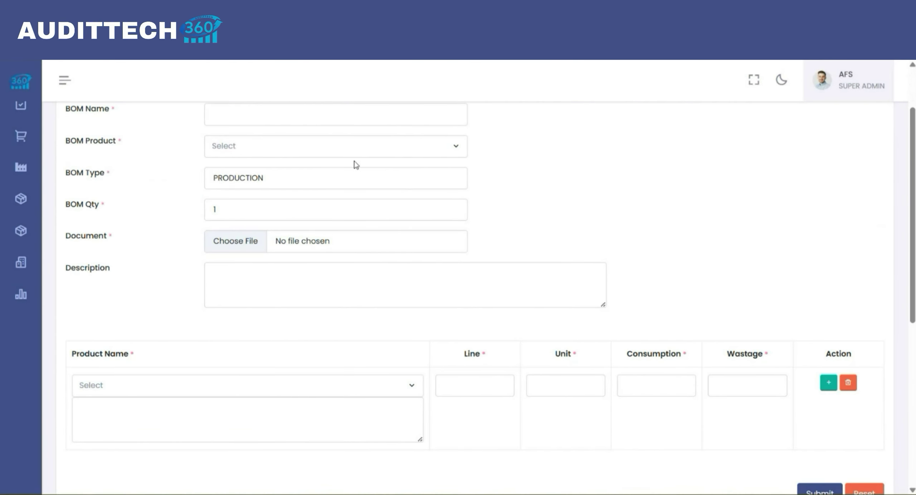
{"action": "left_click", "coordinate": [449, 180]}
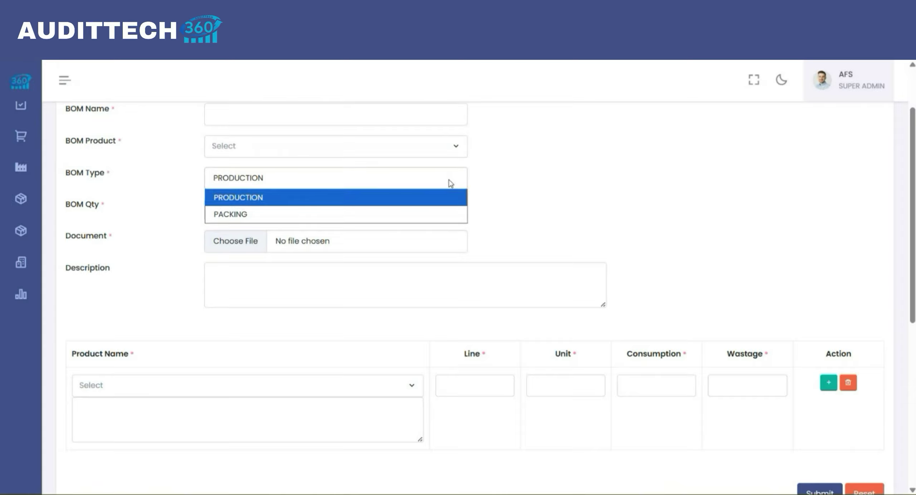
{"action": "left_click_drag", "start_coordinate": [126, 175], "coordinate": [62, 174]}
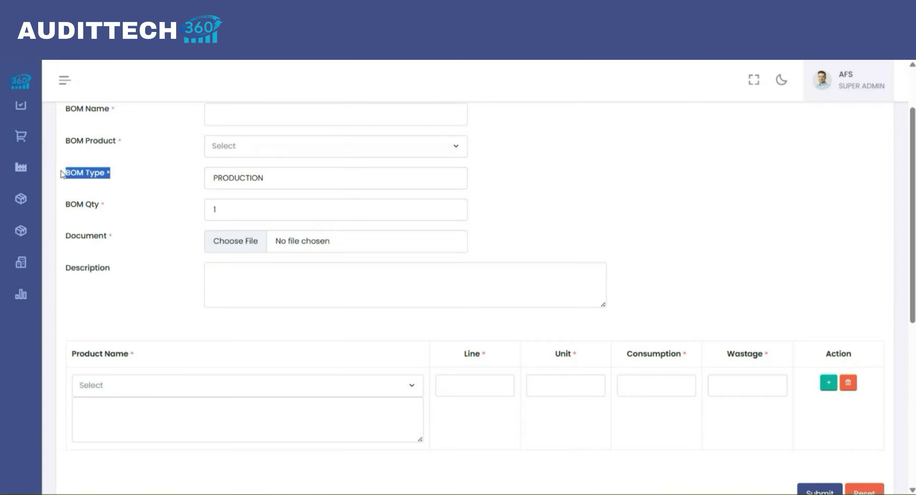
{"action": "left_click", "coordinate": [249, 187]}
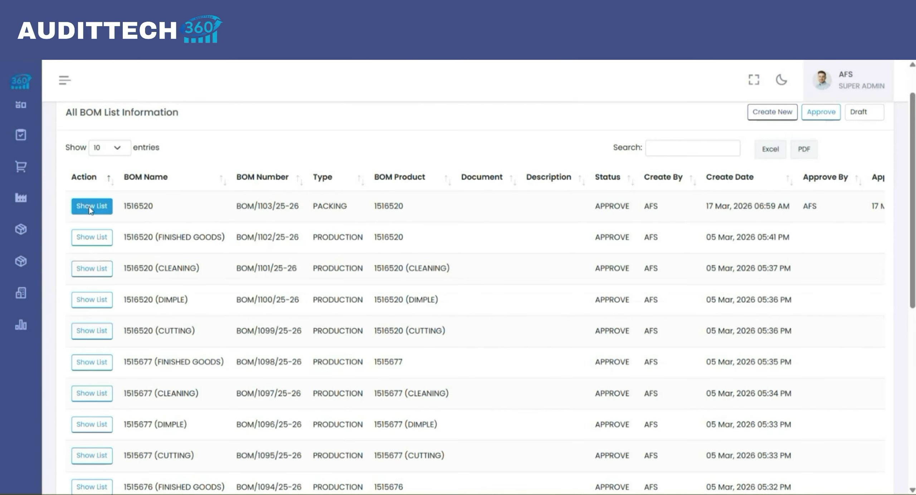
Step: Recheck the quantities per box in packing BOM 1516520 and return to the packing consumption form
{"action": "left_click", "coordinate": [91, 206]}
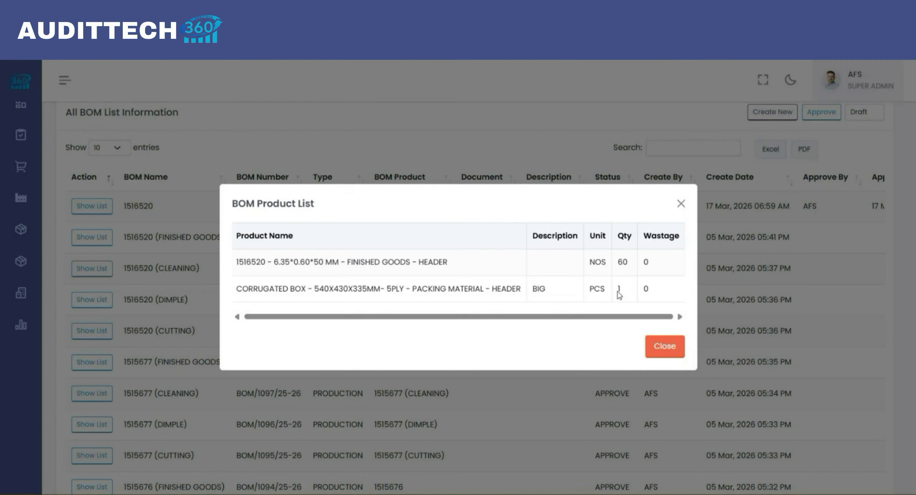
{"action": "left_click", "coordinate": [664, 347]}
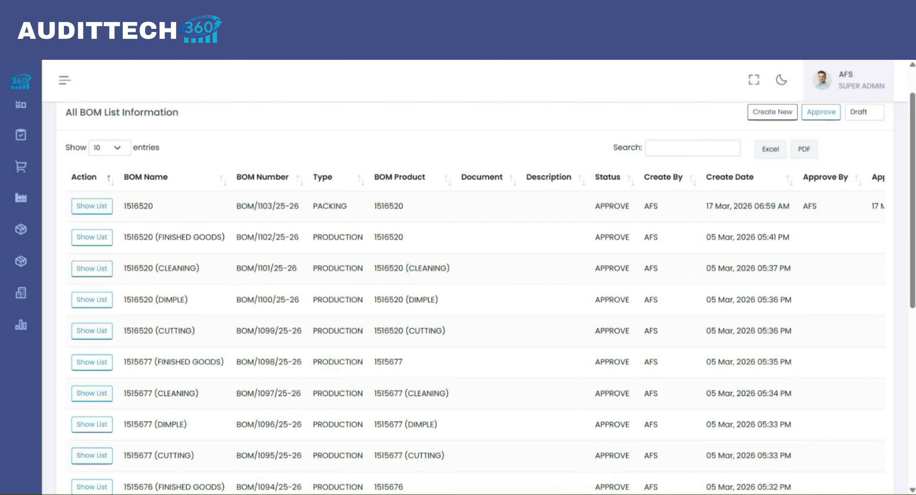
{"action": "left_click", "coordinate": [46, 20]}
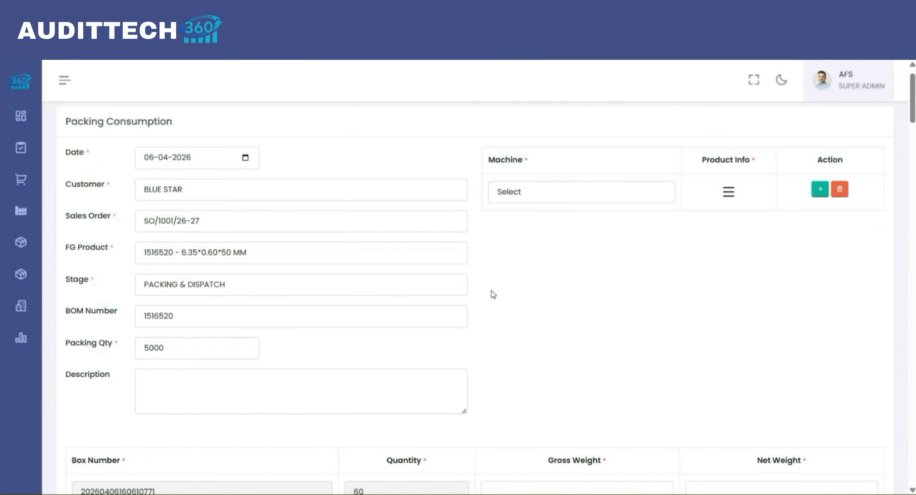
Step: Review the generated box numbers and quantities from the first box down to the last one
{"action": "scroll", "coordinate": [615, 284], "scroll_direction": "down", "scroll_amount": 3}
{"action": "scroll", "coordinate": [614, 284], "scroll_direction": "down", "scroll_amount": 5}
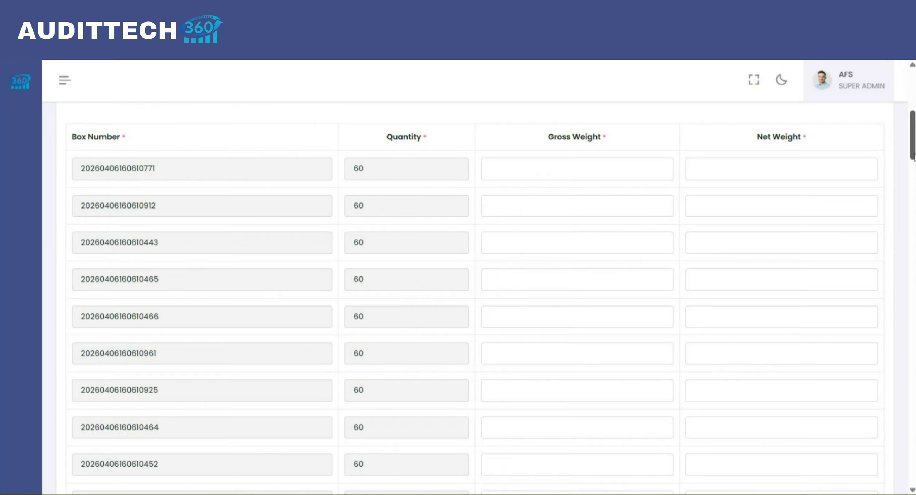
{"action": "left_click_drag", "start_coordinate": [913, 157], "coordinate": [913, 480]}
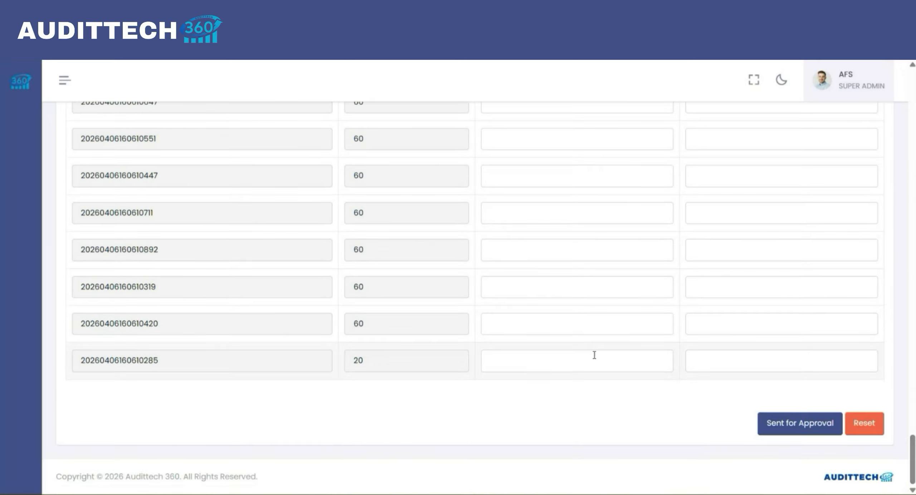
{"action": "scroll", "coordinate": [688, 349], "scroll_direction": "up", "scroll_amount": 1}
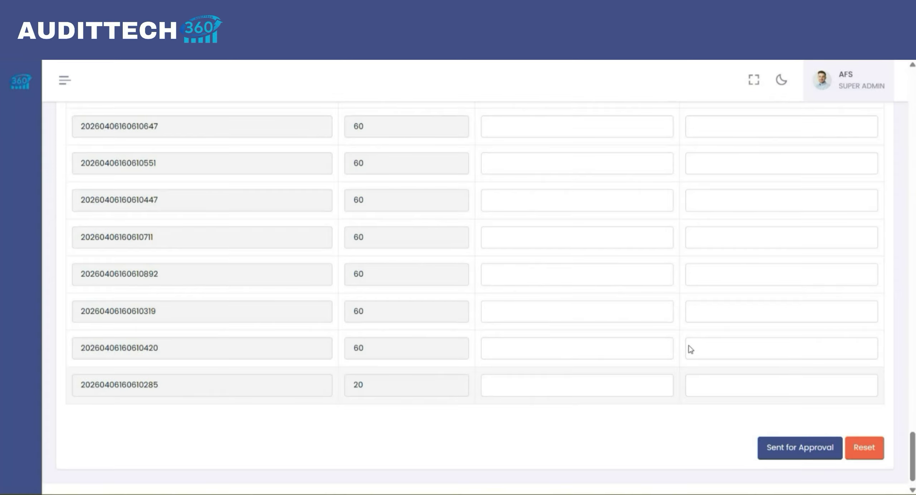
{"action": "left_click_drag", "start_coordinate": [912, 456], "coordinate": [904, 160]}
{"action": "scroll", "coordinate": [904, 160], "scroll_direction": "up", "scroll_amount": 5}
{"action": "scroll", "coordinate": [864, 229], "scroll_direction": "down", "scroll_amount": 3}
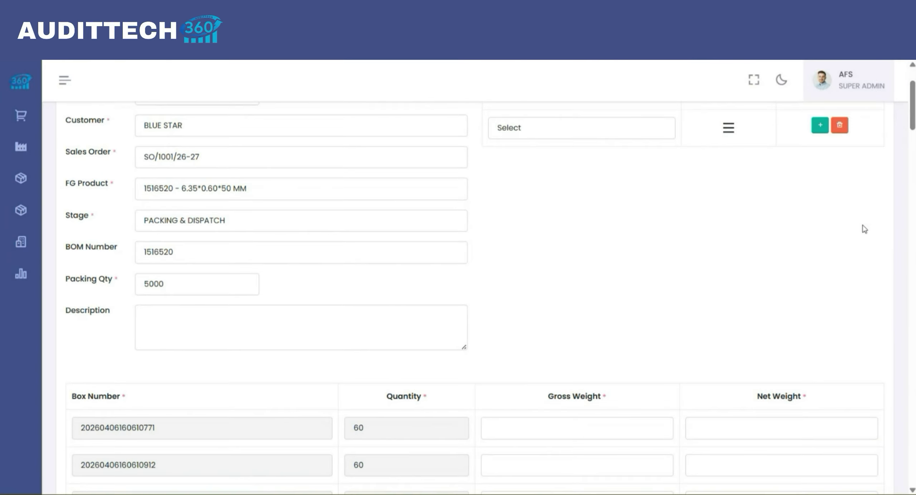
{"action": "scroll", "coordinate": [864, 229], "scroll_direction": "down", "scroll_amount": 2}
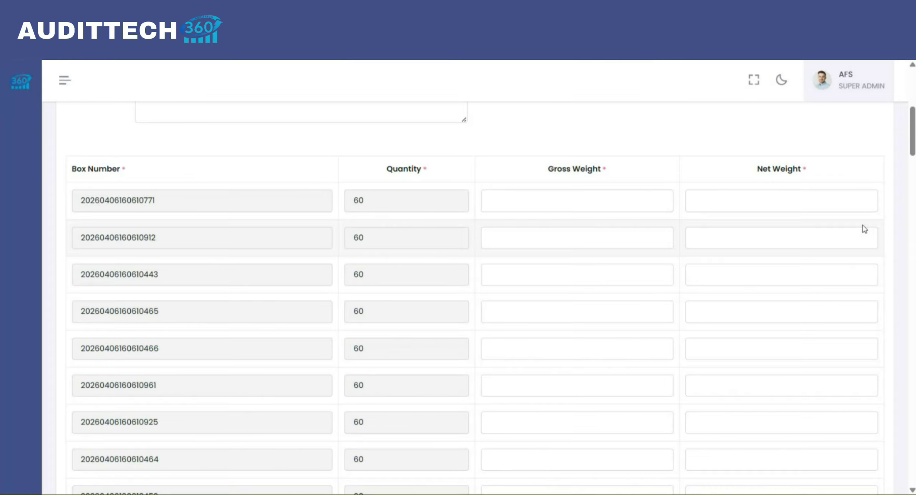
{"action": "scroll", "coordinate": [865, 229], "scroll_direction": "up", "scroll_amount": 2}
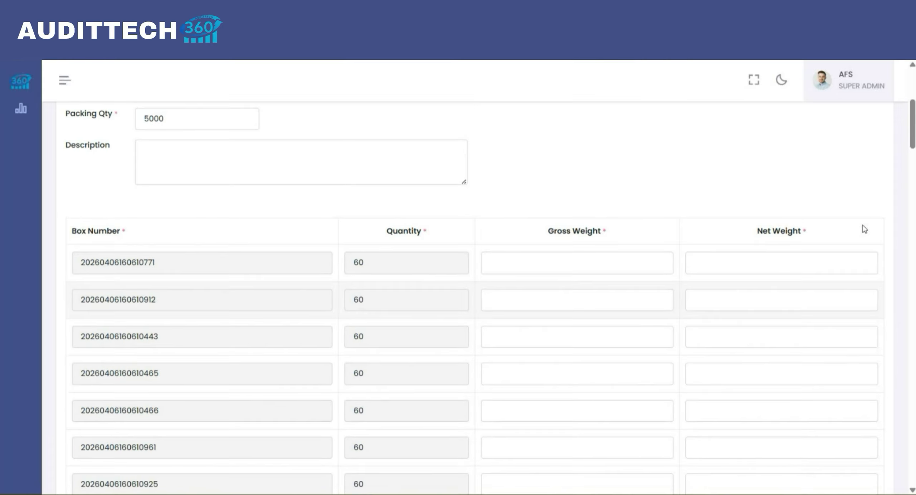
{"action": "scroll", "coordinate": [864, 229], "scroll_direction": "down", "scroll_amount": 1}
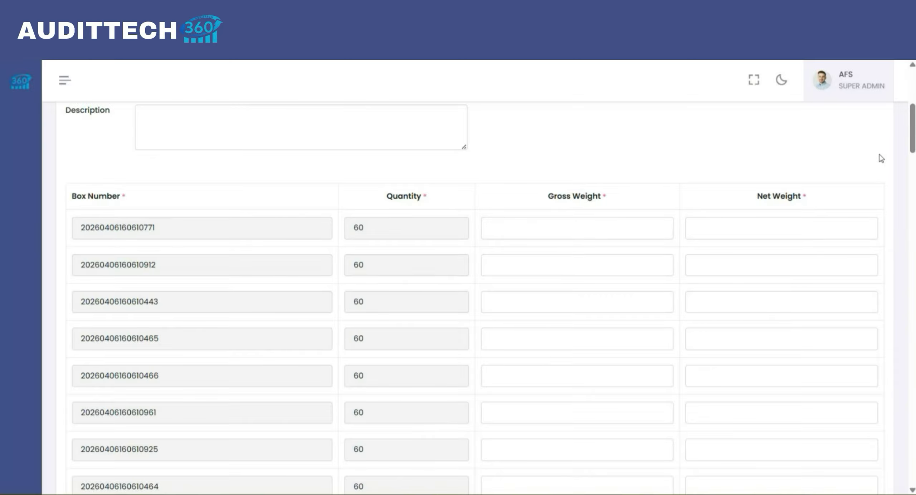
{"action": "scroll", "coordinate": [881, 158], "scroll_direction": "up", "scroll_amount": 1}
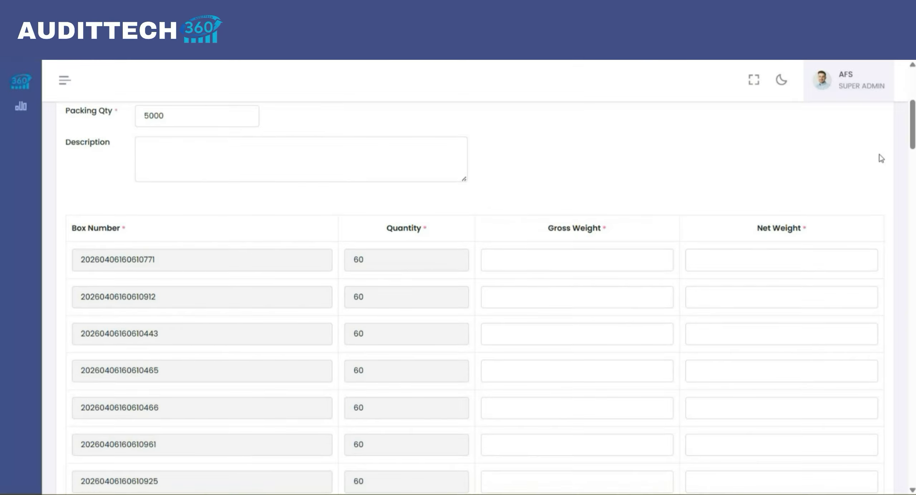
{"action": "scroll", "coordinate": [881, 159], "scroll_direction": "down", "scroll_amount": 1}
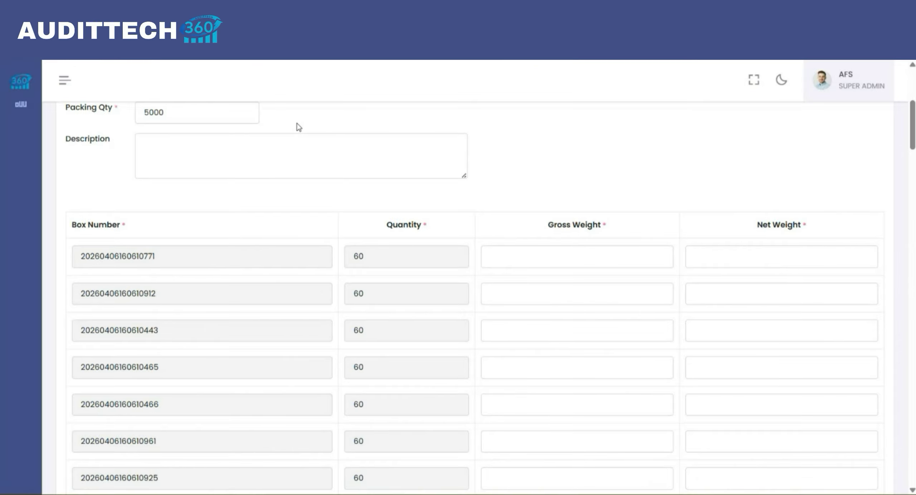
{"action": "scroll", "coordinate": [299, 127], "scroll_direction": "down", "scroll_amount": 1}
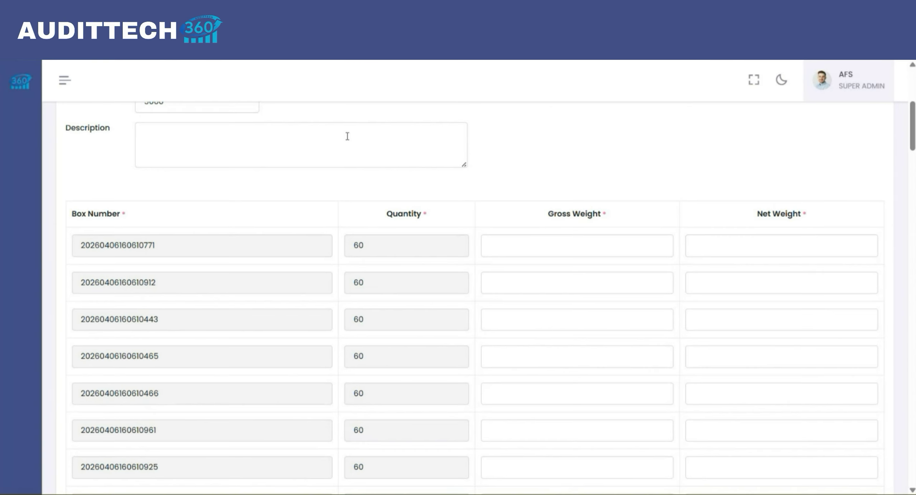
{"action": "scroll", "coordinate": [346, 135], "scroll_direction": "down", "scroll_amount": 4}
{"action": "scroll", "coordinate": [490, 172], "scroll_direction": "up", "scroll_amount": 20}
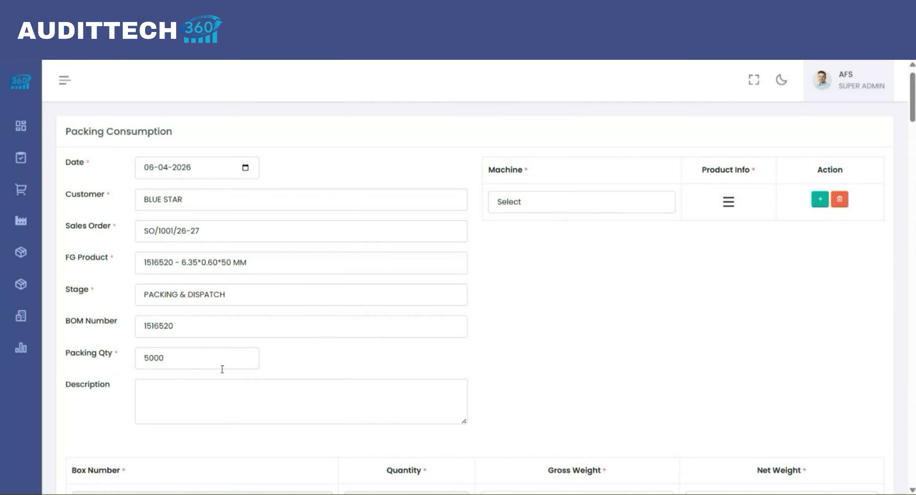
Step: Set the gross weight of the first two boxes to 100
{"action": "scroll", "coordinate": [356, 374], "scroll_direction": "down", "scroll_amount": 15}
{"action": "scroll", "coordinate": [552, 184], "scroll_direction": "down", "scroll_amount": 5}
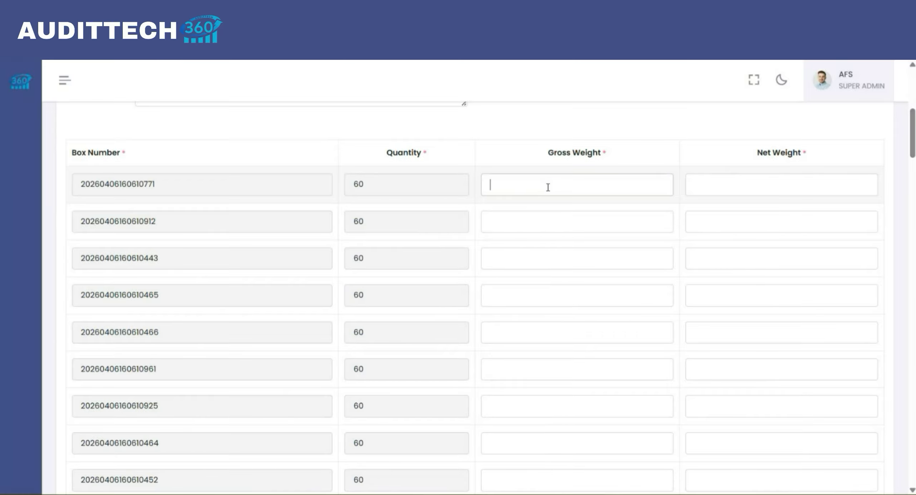
{"action": "type", "text": "100"}
{"action": "key", "text": "ctrl+a"}
{"action": "key", "text": "ctrl+c"}
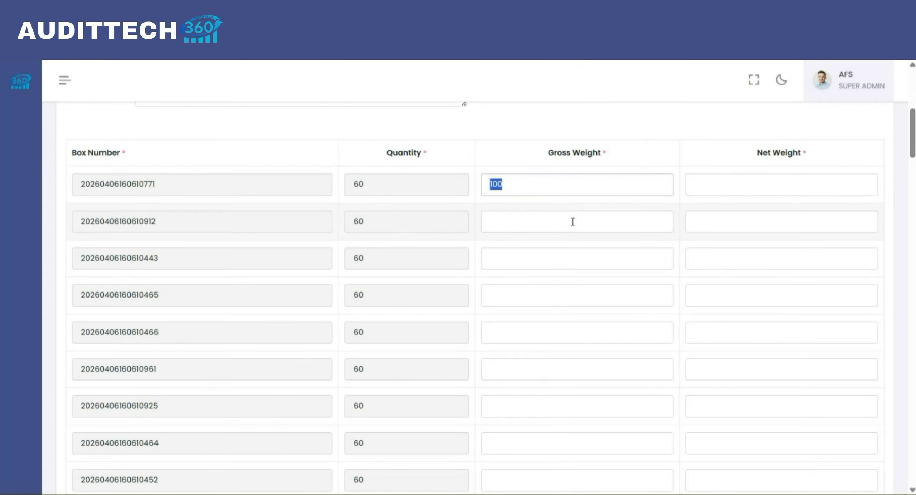
{"action": "left_click", "coordinate": [559, 218]}
{"action": "key", "text": "ctrl+v"}
{"action": "key", "text": "Tab"}
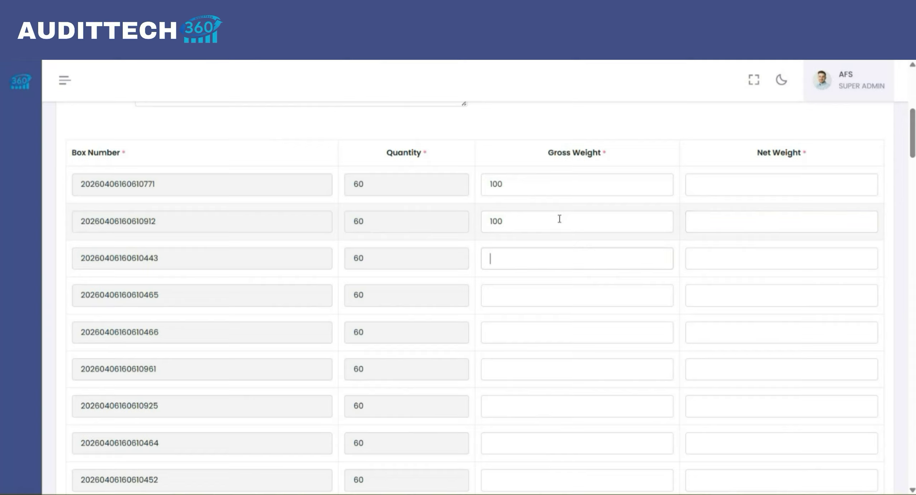
Step: Set the net weight of the first two boxes to 100
{"action": "left_click", "coordinate": [713, 186]}
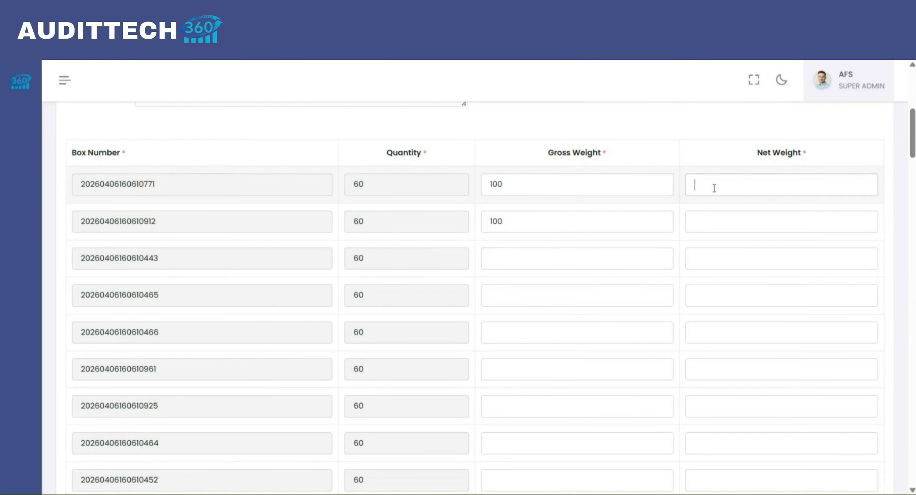
{"action": "key", "text": "ctrl+v"}
{"action": "left_click", "coordinate": [708, 220]}
{"action": "key", "text": "ctrl+v"}
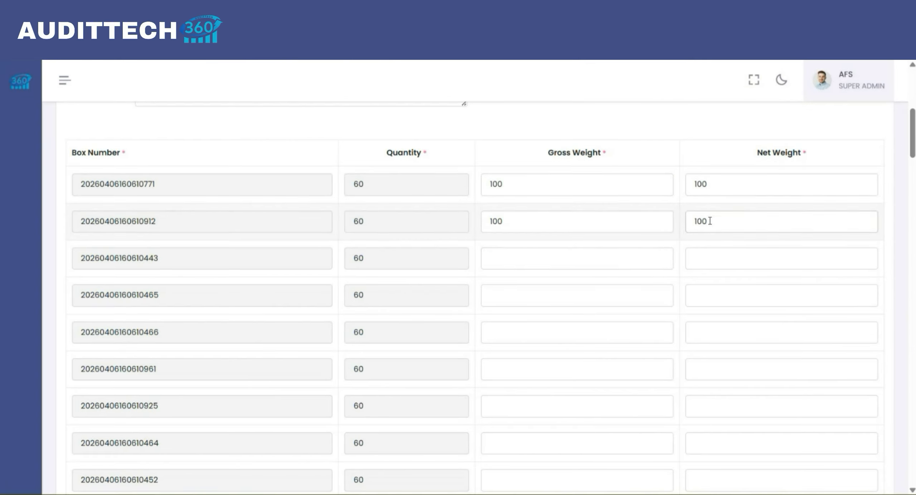
{"action": "key", "text": "Tab"}
{"action": "key", "text": "ctrl+v"}
{"action": "key", "text": "Tab"}
{"action": "key", "text": "ctrl+v"}
{"action": "key", "text": "Tab"}
{"action": "key", "text": "ctrl+v"}
{"action": "key", "text": "Tab"}
{"action": "key", "text": "ctrl+v"}
{"action": "key", "text": "Tab"}
{"action": "type", "text": "100"}
{"action": "key", "text": "Tab"}
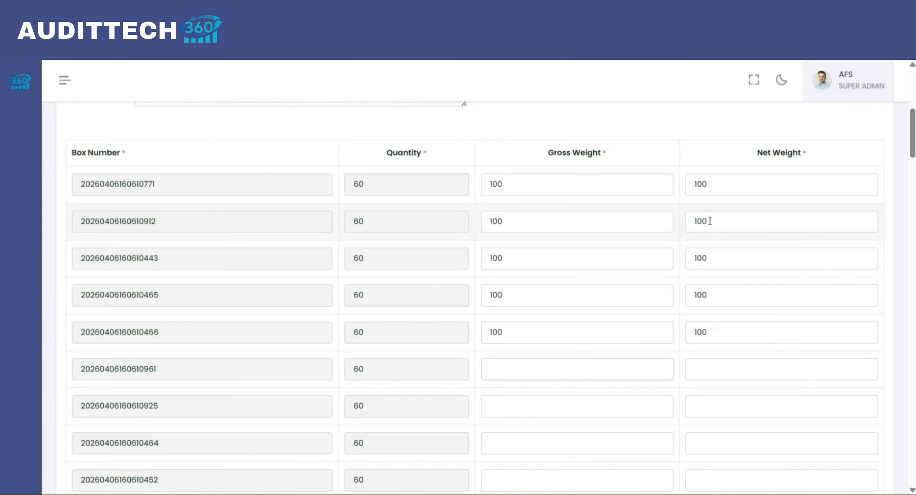
{"action": "type", "text": "100"}
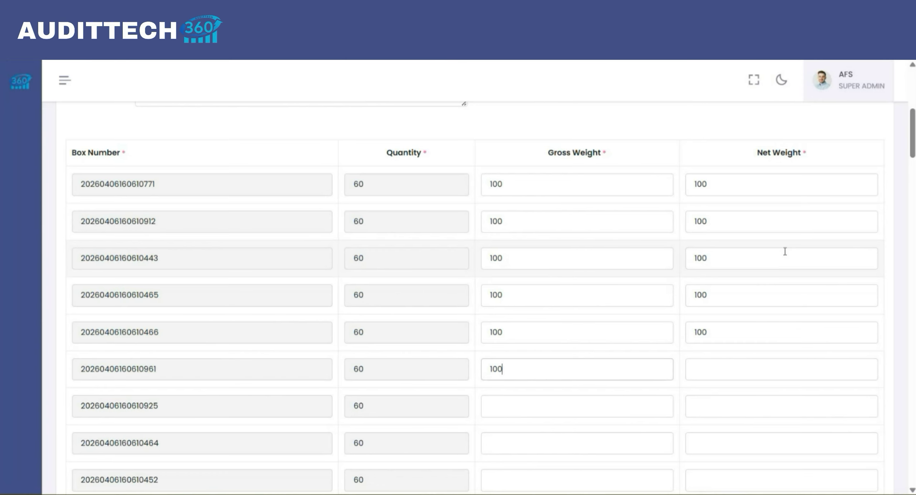
{"action": "key", "text": "Tab"}
{"action": "type", "text": "100"}
{"action": "key", "text": "Tab"}
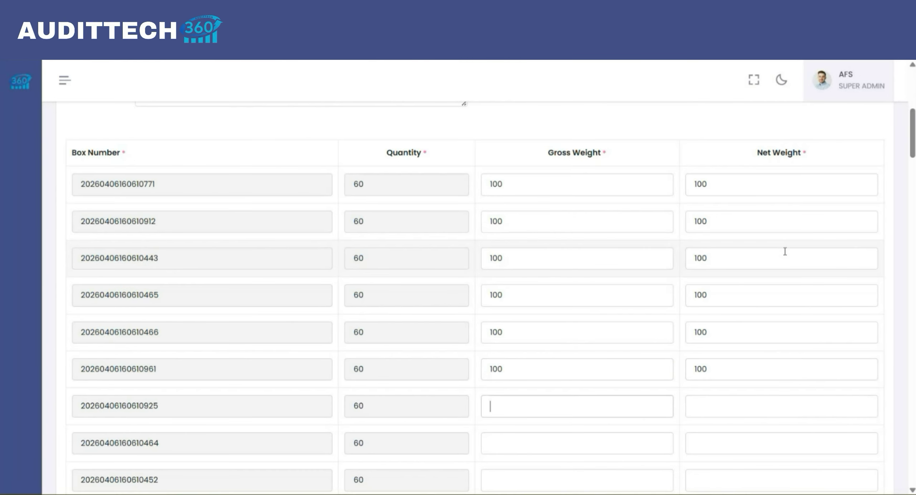
{"action": "type", "text": "100"}
{"action": "key", "text": "Tab"}
{"action": "type", "text": "100"}
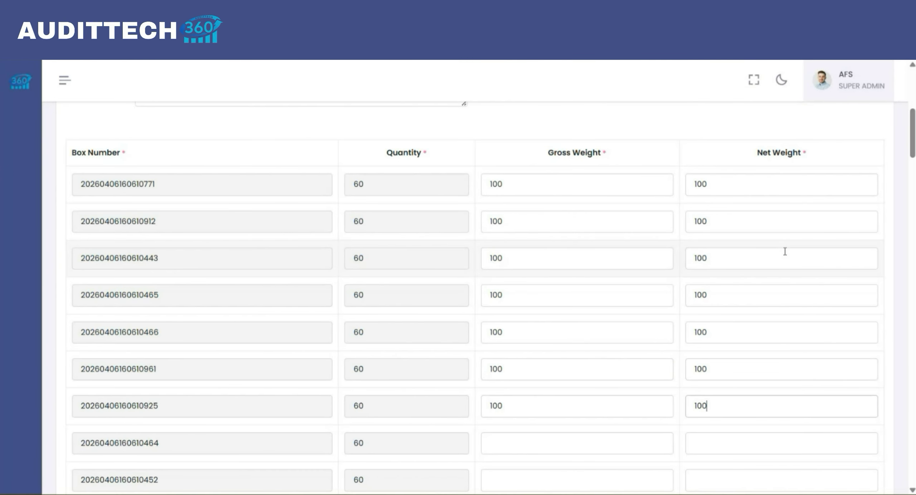
{"action": "key", "text": "Tab"}
{"action": "type", "text": "100"}
{"action": "scroll", "coordinate": [783, 272], "scroll_direction": "down", "scroll_amount": 3}
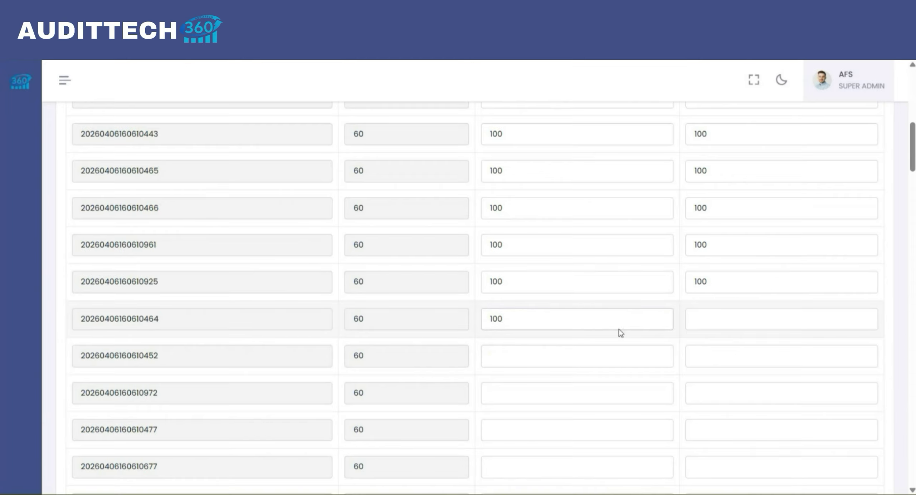
{"action": "double_click", "coordinate": [588, 324]}
{"action": "left_click", "coordinate": [554, 360]}
{"action": "type", "text": "100"}
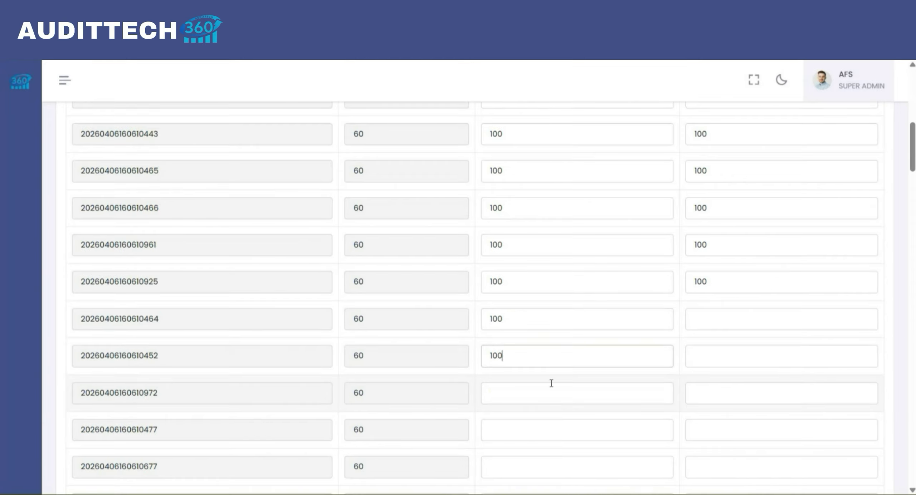
{"action": "left_click", "coordinate": [549, 396]}
{"action": "type", "text": "100"}
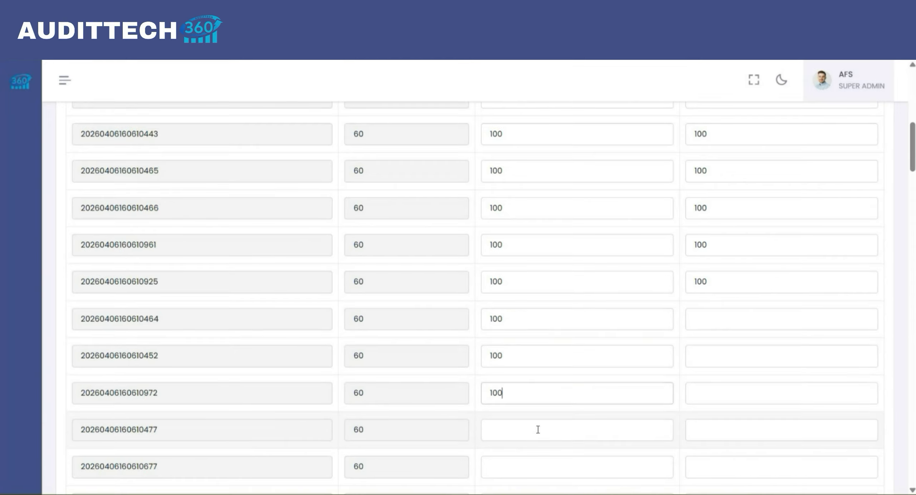
{"action": "left_click", "coordinate": [538, 429]}
{"action": "type", "text": "100"}
{"action": "left_click", "coordinate": [531, 460]}
{"action": "type", "text": "100"}
{"action": "left_click", "coordinate": [748, 319]}
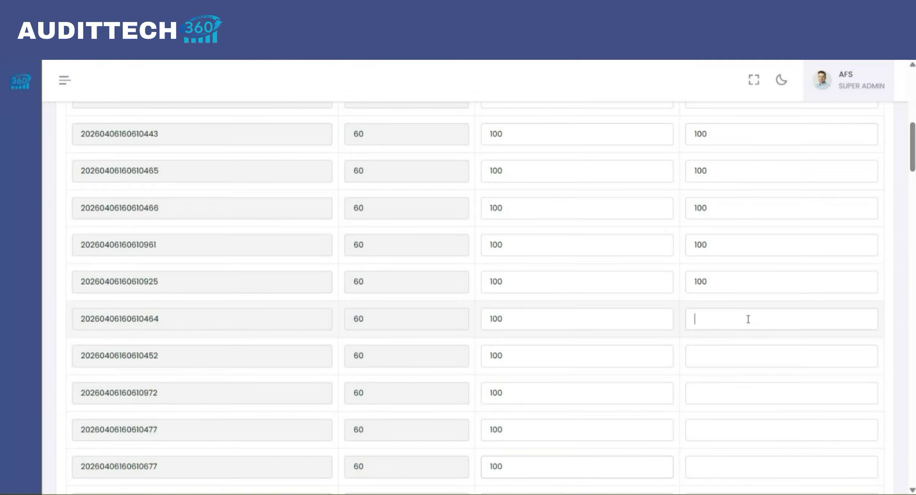
{"action": "type", "text": "100"}
{"action": "left_click", "coordinate": [744, 351]}
{"action": "type", "text": "100"}
{"action": "left_click", "coordinate": [727, 390]}
{"action": "type", "text": "100"}
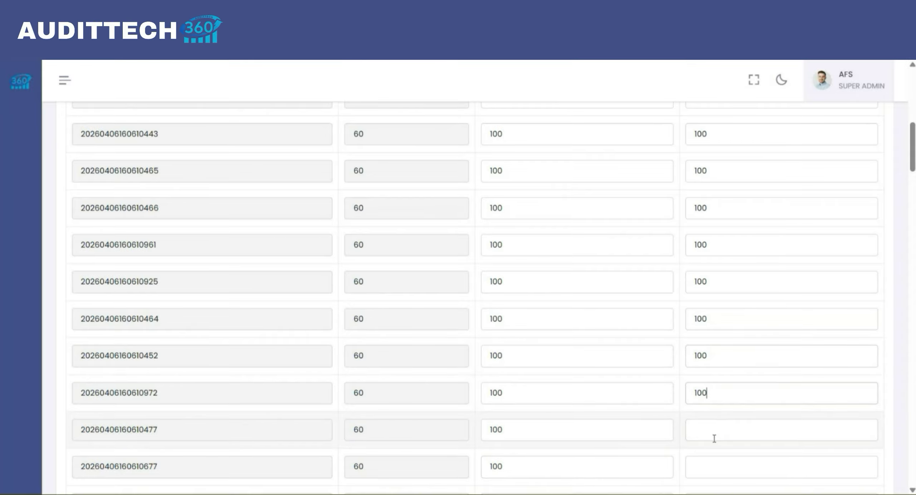
{"action": "type", "text": "100"}
{"action": "left_click", "coordinate": [713, 465]}
{"action": "type", "text": "100"}
{"action": "scroll", "coordinate": [714, 466], "scroll_direction": "down", "scroll_amount": 5}
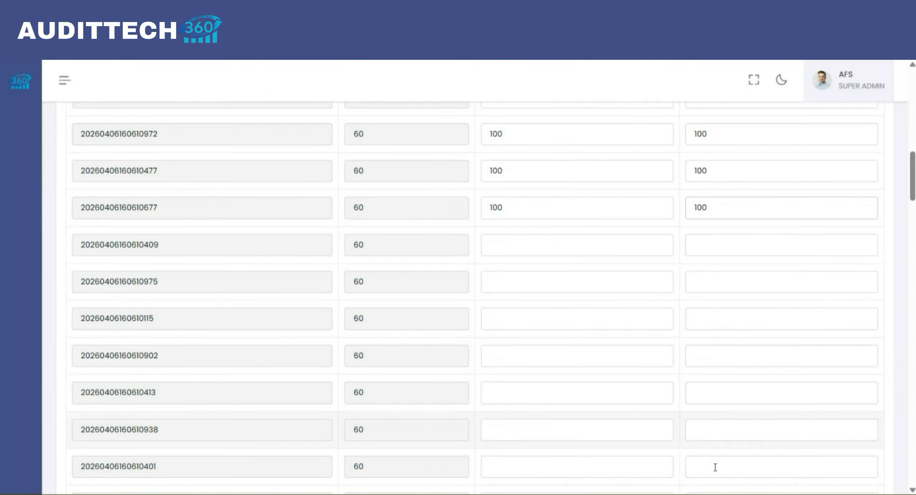
{"action": "left_click", "coordinate": [538, 167]}
{"action": "type", "text": "100"}
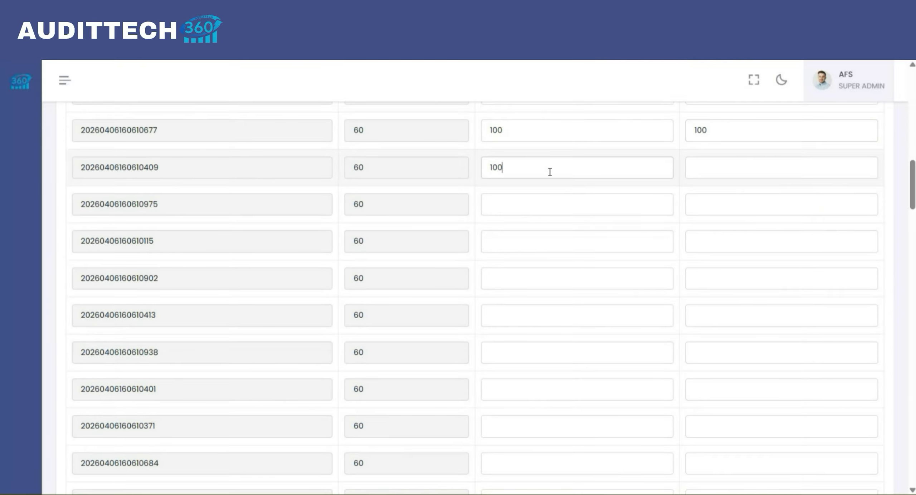
{"action": "left_click", "coordinate": [692, 165]}
{"action": "type", "text": "100"}
{"action": "left_click", "coordinate": [630, 200]}
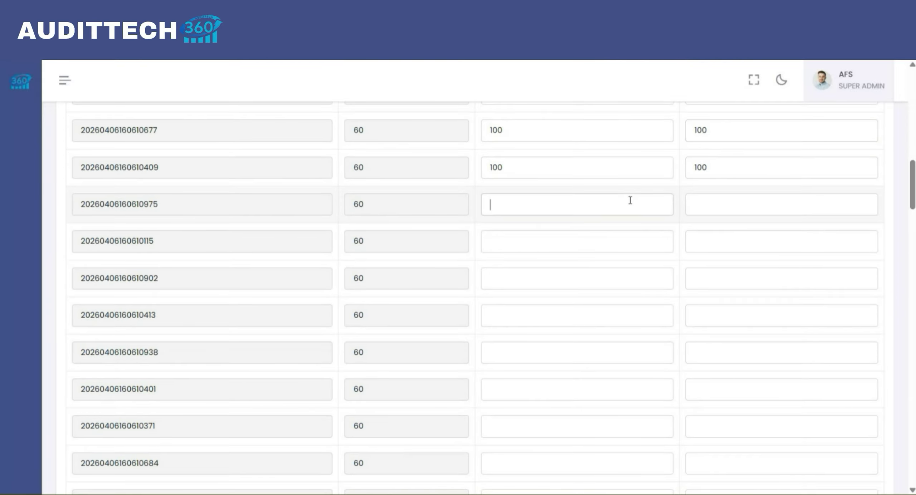
{"action": "type", "text": "100"}
{"action": "left_click", "coordinate": [728, 206]}
{"action": "type", "text": "100"}
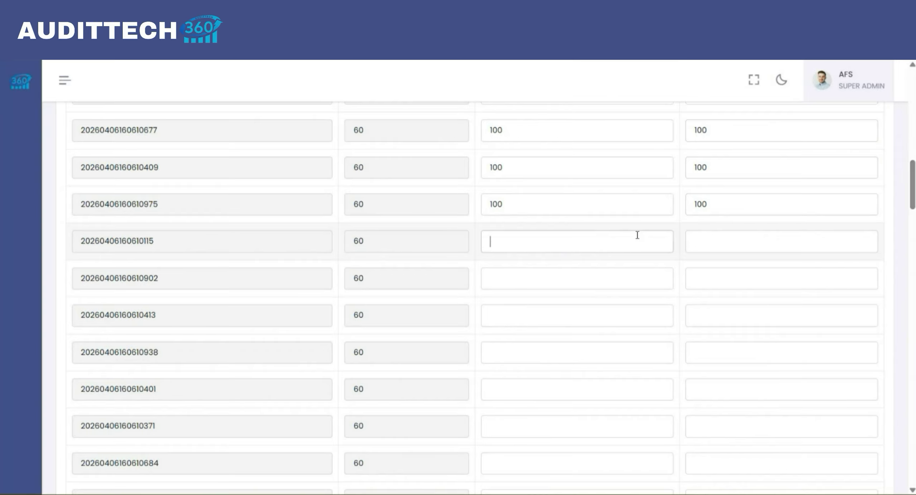
{"action": "type", "text": "100100"}
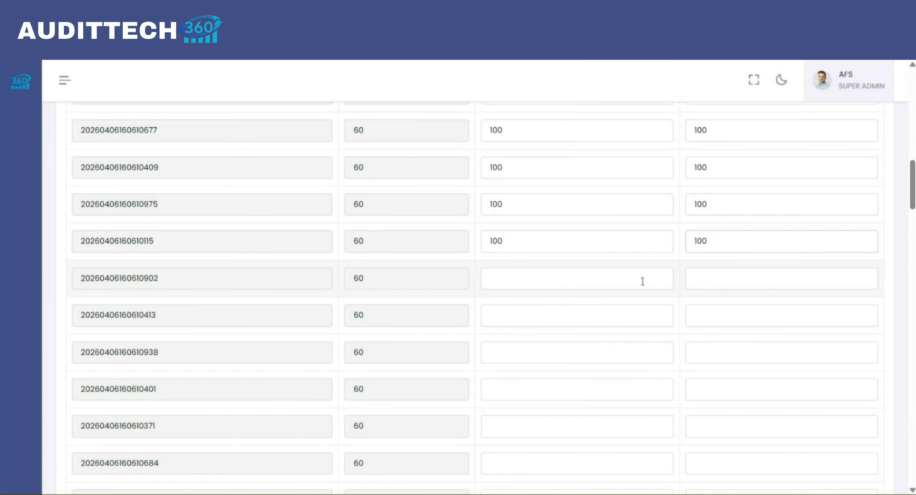
{"action": "left_click", "coordinate": [642, 281]}
{"action": "type", "text": "100100"}
{"action": "left_click", "coordinate": [619, 354]}
{"action": "type", "text": "100"}
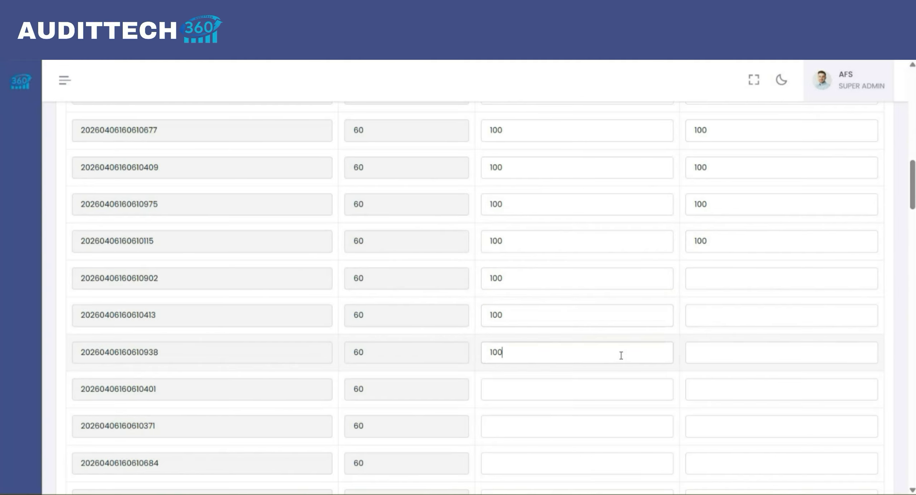
{"action": "left_click", "coordinate": [616, 400]}
{"action": "type", "text": "100"}
{"action": "left_click", "coordinate": [611, 430]}
{"action": "type", "text": "100"}
{"action": "left_click", "coordinate": [607, 462]}
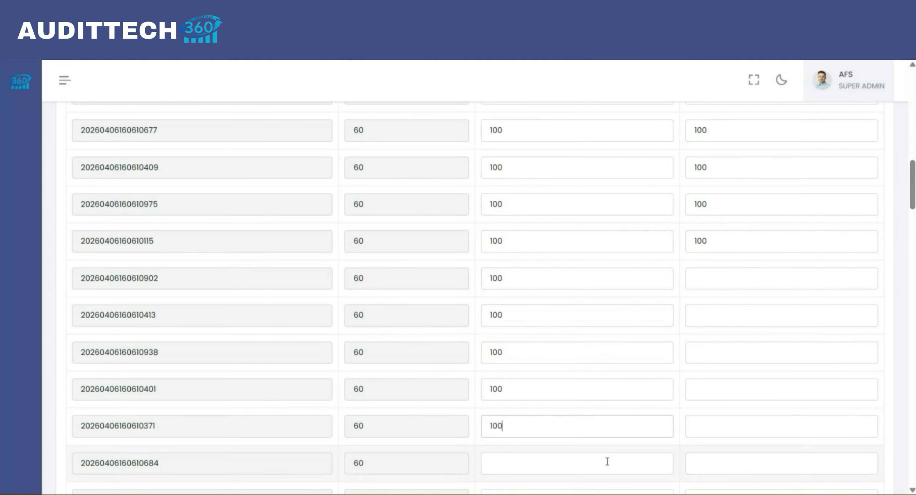
{"action": "type", "text": "100"}
{"action": "left_click", "coordinate": [696, 278]}
{"action": "type", "text": "100"}
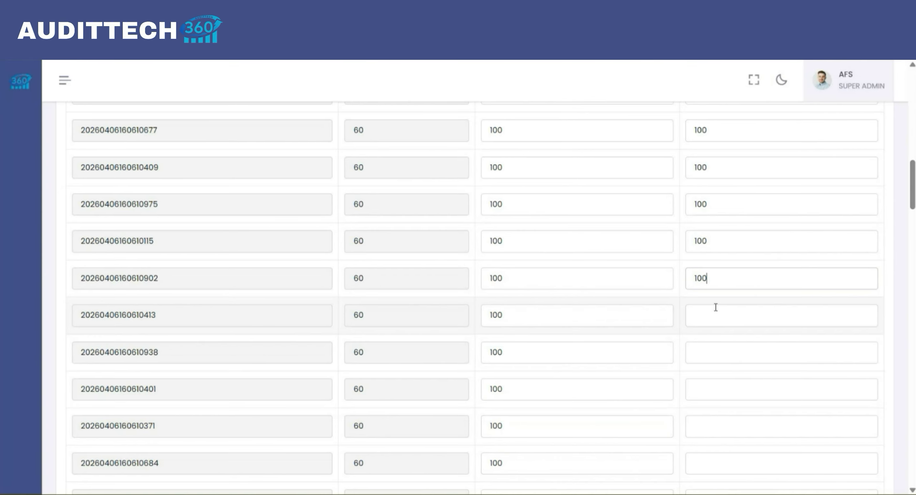
{"action": "left_click", "coordinate": [716, 310]}
{"action": "type", "text": "100"}
{"action": "left_click", "coordinate": [707, 356]}
{"action": "type", "text": "100"}
{"action": "left_click", "coordinate": [702, 386]}
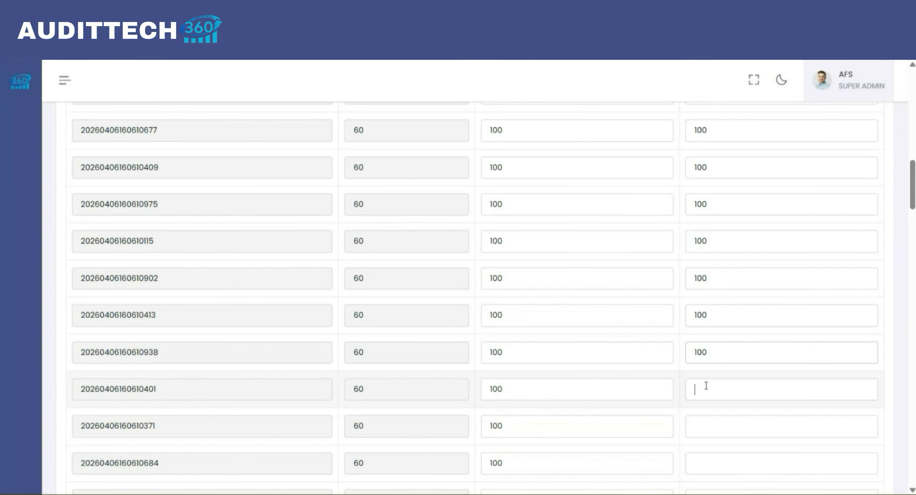
{"action": "type", "text": "100"}
{"action": "left_click", "coordinate": [705, 420]}
{"action": "type", "text": "100"}
{"action": "left_click", "coordinate": [705, 462]}
{"action": "type", "text": "100"}
{"action": "scroll", "coordinate": [709, 462], "scroll_direction": "down", "scroll_amount": 5}
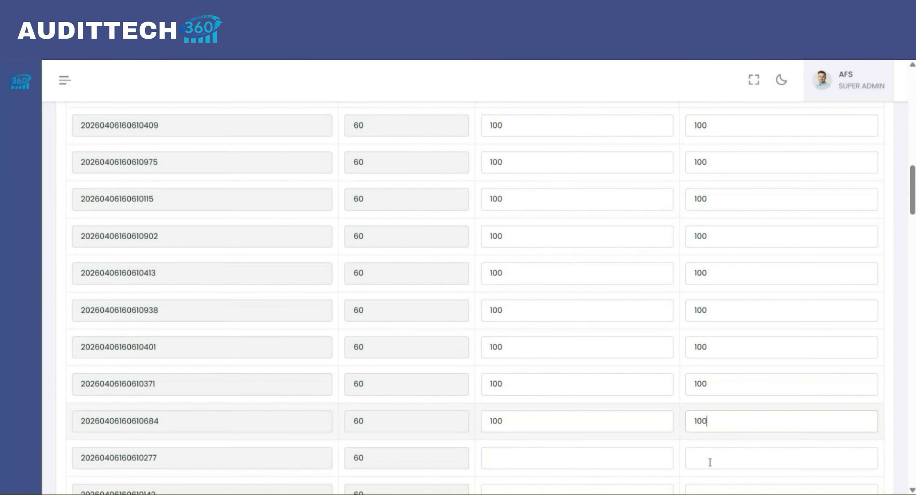
{"action": "scroll", "coordinate": [709, 463], "scroll_direction": "down", "scroll_amount": 4}
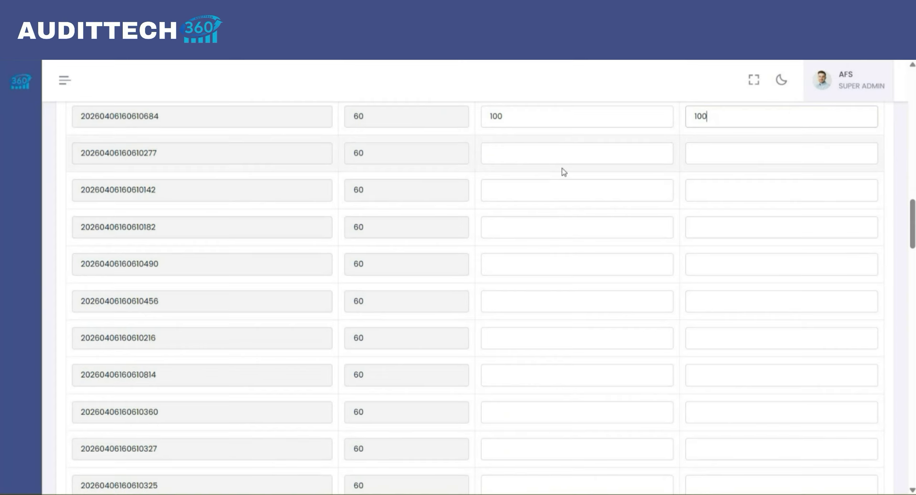
{"action": "left_click", "coordinate": [559, 162]}
{"action": "type", "text": "100"}
{"action": "left_click", "coordinate": [616, 195]}
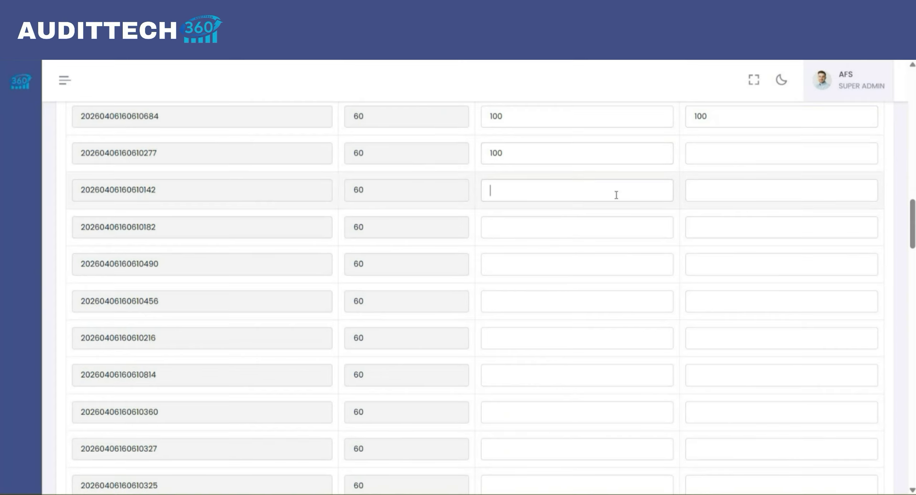
{"action": "type", "text": "100"}
{"action": "left_click", "coordinate": [600, 220]}
{"action": "type", "text": "100"}
{"action": "left_click", "coordinate": [573, 255]}
{"action": "type", "text": "100"}
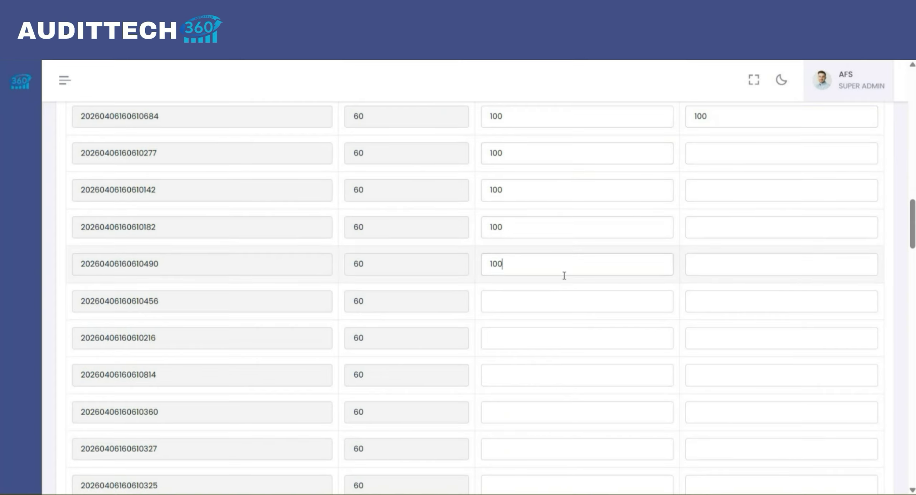
{"action": "left_click", "coordinate": [558, 293]}
{"action": "type", "text": "100"}
{"action": "left_click", "coordinate": [556, 339]}
{"action": "type", "text": "100"}
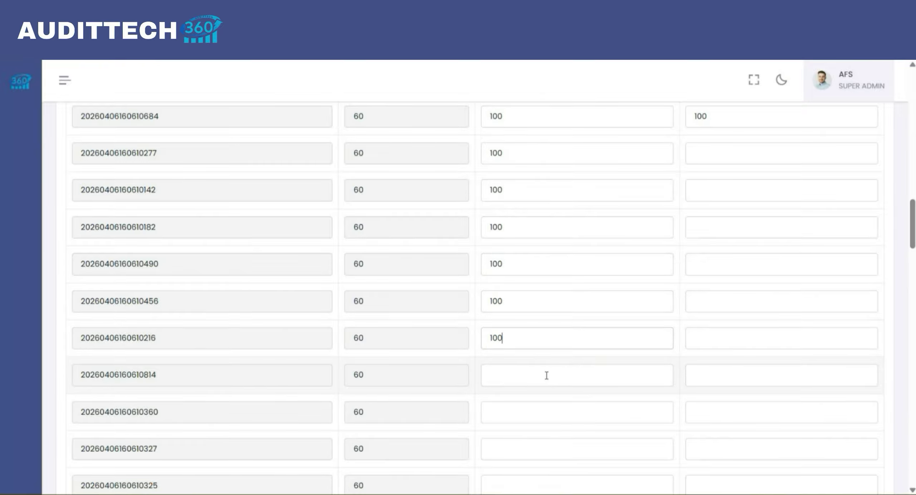
{"action": "left_click", "coordinate": [545, 380]}
{"action": "type", "text": "100"}
{"action": "left_click", "coordinate": [539, 411]}
{"action": "type", "text": "100"}
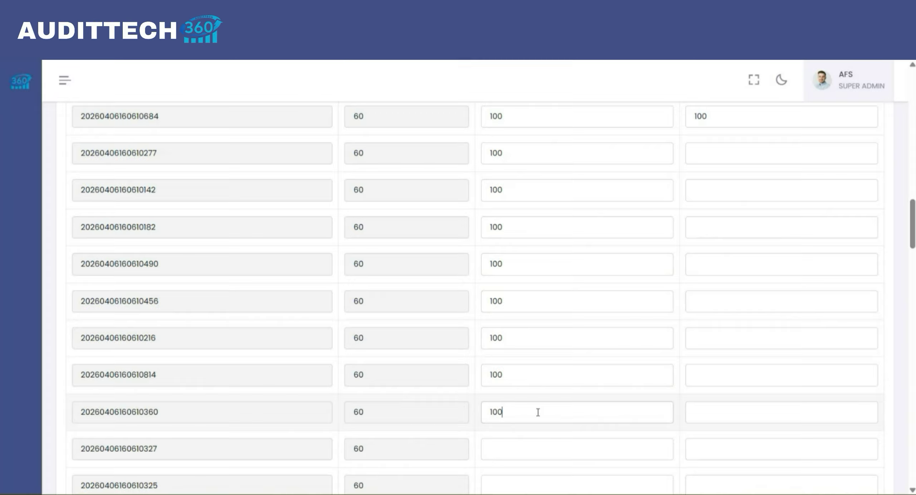
{"action": "left_click", "coordinate": [526, 453]}
{"action": "type", "text": "100"}
{"action": "left_click", "coordinate": [526, 483]}
{"action": "type", "text": "100"}
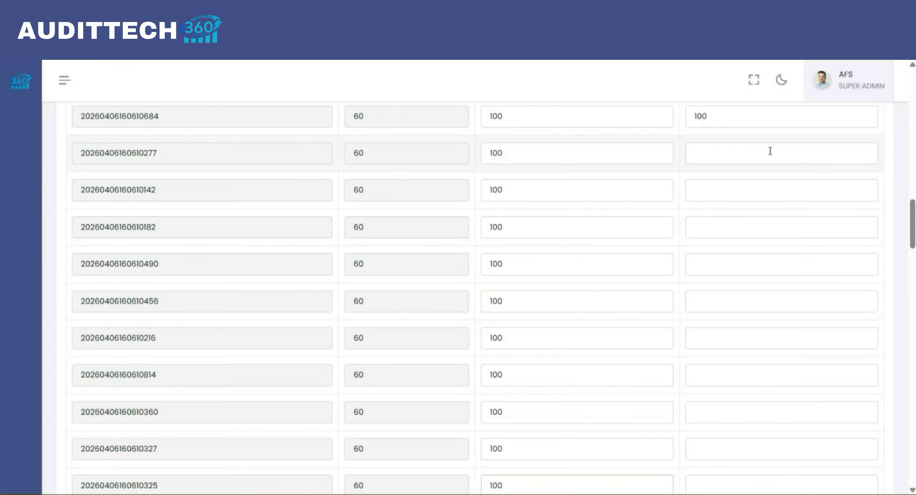
{"action": "type", "text": "100"}
{"action": "left_click", "coordinate": [738, 192]}
{"action": "type", "text": "100"}
{"action": "left_click", "coordinate": [730, 219]}
{"action": "type", "text": "100"}
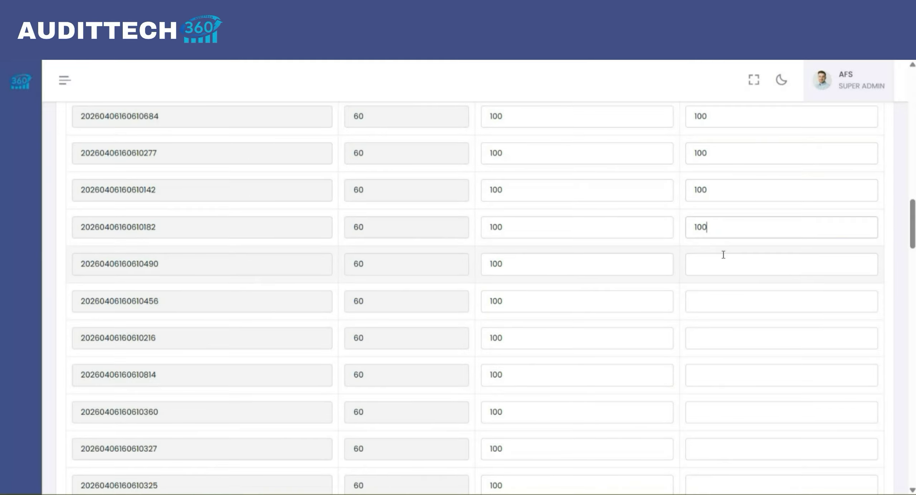
{"action": "left_click", "coordinate": [722, 264]}
{"action": "type", "text": "100"}
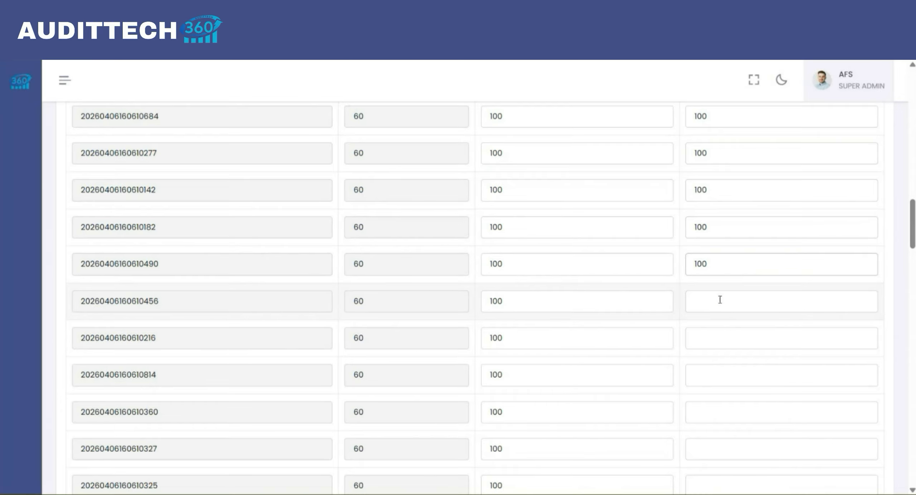
{"action": "type", "text": "100"}
{"action": "left_click", "coordinate": [719, 333]}
{"action": "type", "text": "100"}
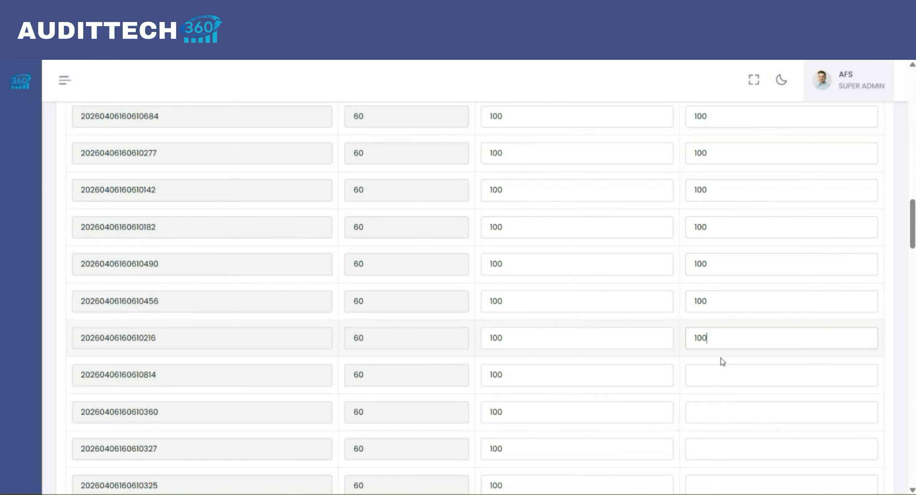
{"action": "left_click", "coordinate": [719, 375]}
{"action": "type", "text": "100"}
{"action": "left_click", "coordinate": [719, 410]}
{"action": "type", "text": "100"}
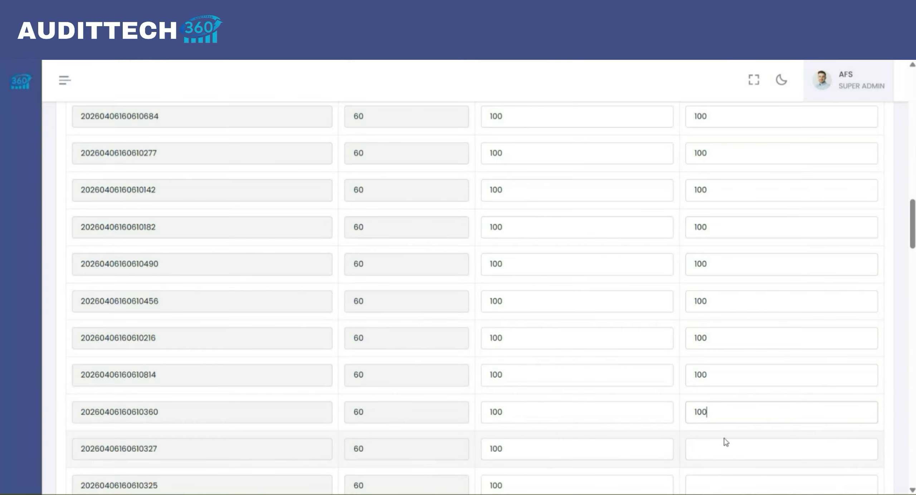
{"action": "left_click", "coordinate": [724, 440]}
{"action": "type", "text": "100"}
{"action": "left_click", "coordinate": [720, 480]}
{"action": "type", "text": "100"}
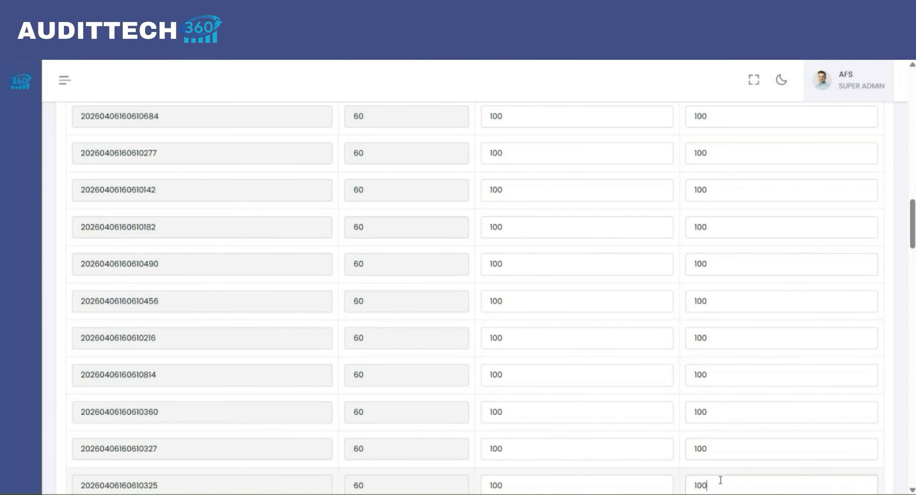
{"action": "scroll", "coordinate": [720, 480], "scroll_direction": "down", "scroll_amount": 5}
{"action": "scroll", "coordinate": [720, 480], "scroll_direction": "down", "scroll_amount": 3}
{"action": "left_click", "coordinate": [540, 256]}
{"action": "type", "text": "100"}
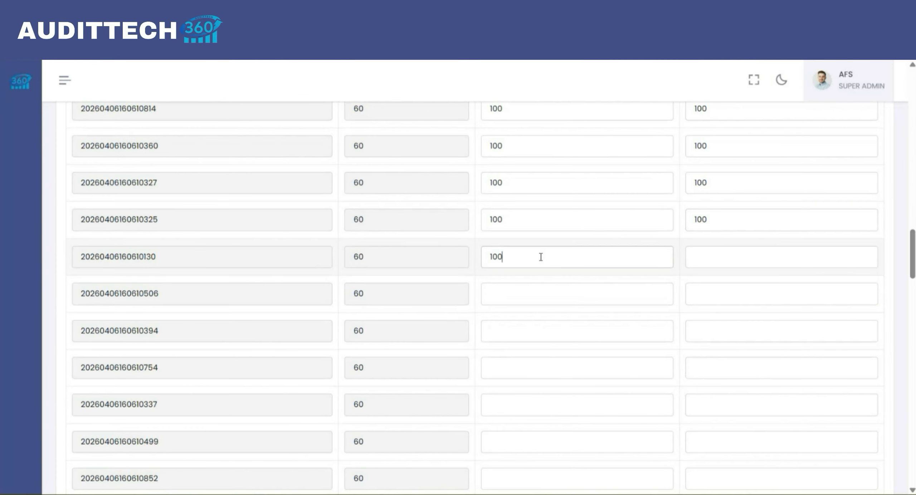
{"action": "left_click", "coordinate": [734, 254]}
{"action": "type", "text": "100"}
{"action": "type", "text": "1"}
{"action": "key", "text": "Tab"}
{"action": "type", "text": "1"}
{"action": "key", "text": "Tab"}
{"action": "type", "text": "1"}
{"action": "key", "text": "Tab"}
{"action": "type", "text": "1"}
{"action": "key", "text": "Tab"}
{"action": "type", "text": "1"}
{"action": "key", "text": "Tab"}
{"action": "type", "text": "1"}
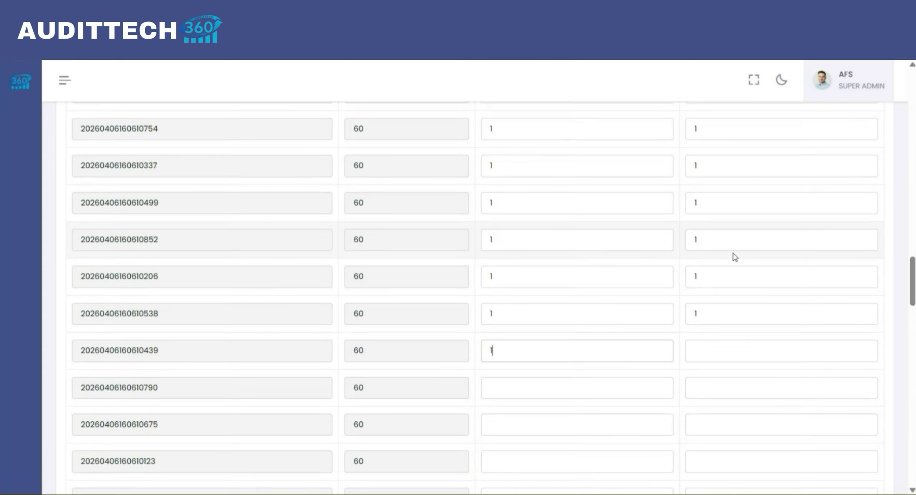
{"action": "type", "text": "\t1\t1\t1\t1\t1\t1\t1\t"}
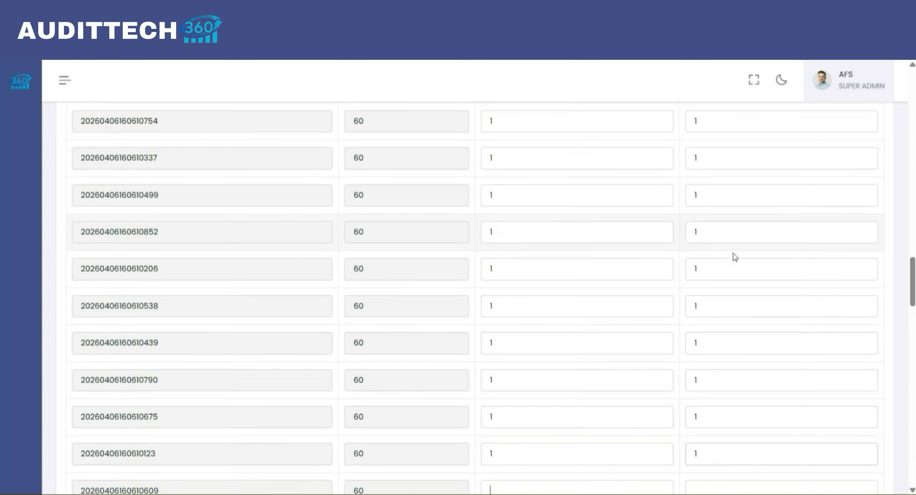
{"action": "type", "text": "1"}
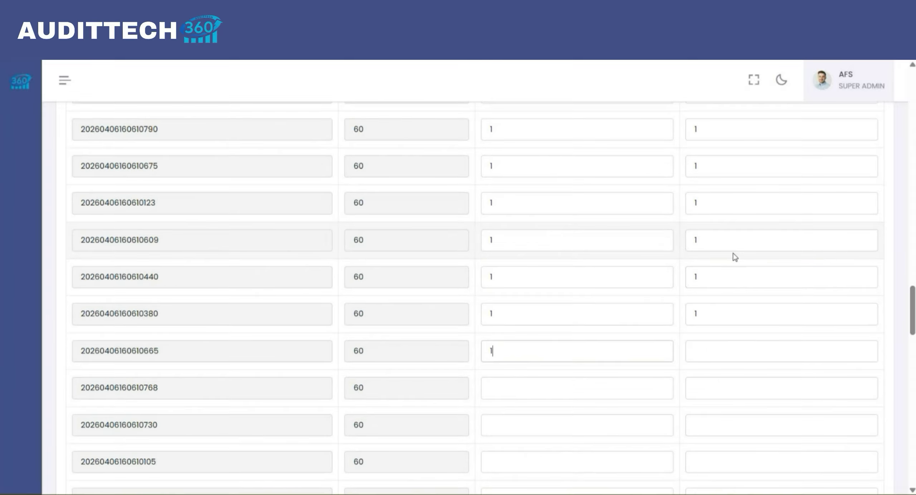
{"action": "type", "text": "\t1\t1\t1\t11\t1\t1\t1\t1\t1\t1\t"}
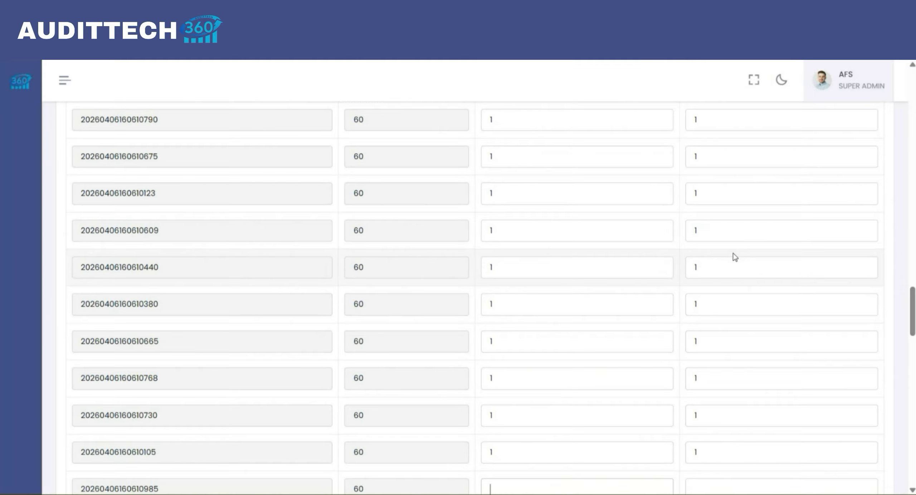
{"action": "type", "text": "1\t1\t1\t1\t1\t"}
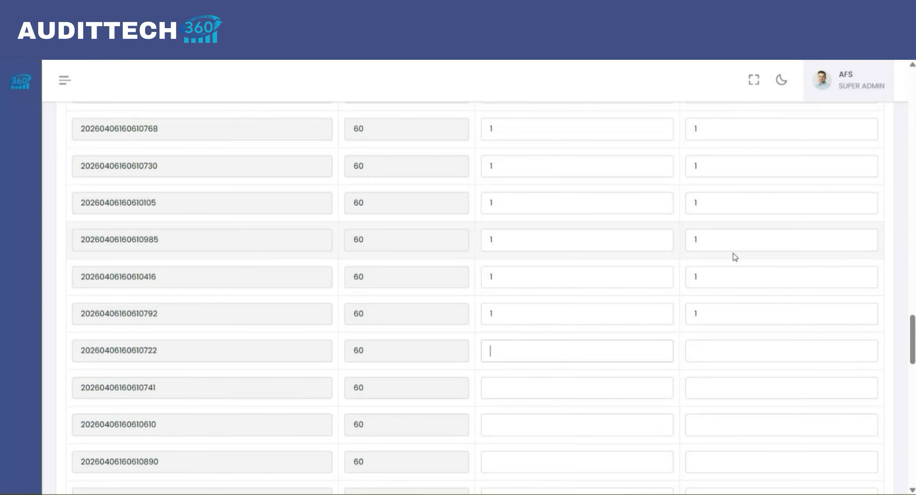
{"action": "type", "text": "1\t\t1\t1\t1"}
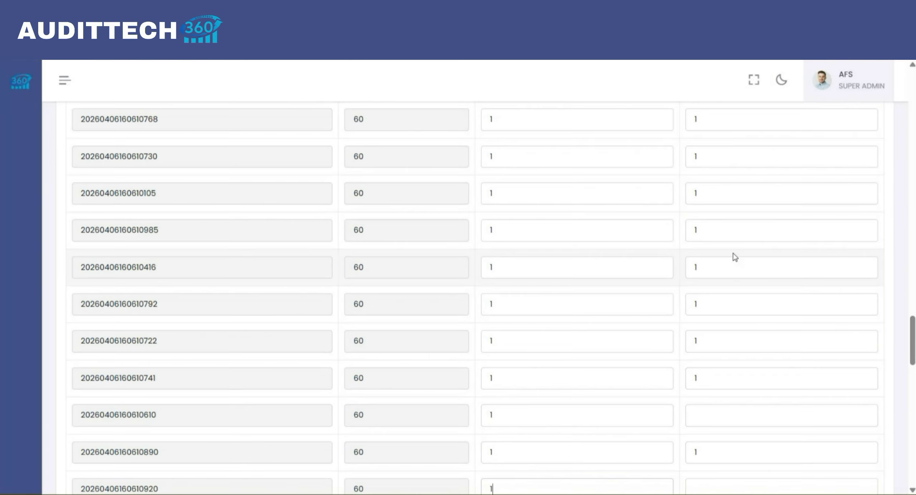
{"action": "left_click", "coordinate": [742, 405]}
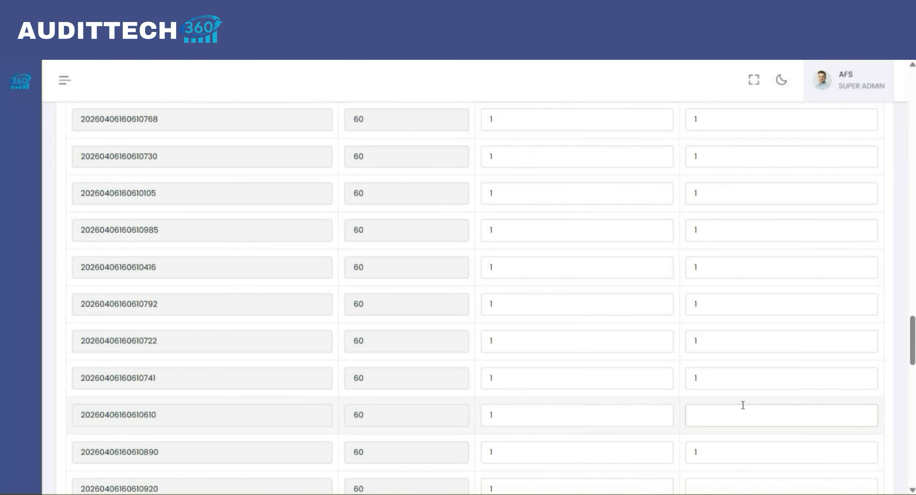
{"action": "key", "text": "Tab"}
{"action": "key", "text": "Tab"}
{"action": "key", "text": "Tab"}
{"action": "type", "text": "1"}
{"action": "key", "text": "Tab"}
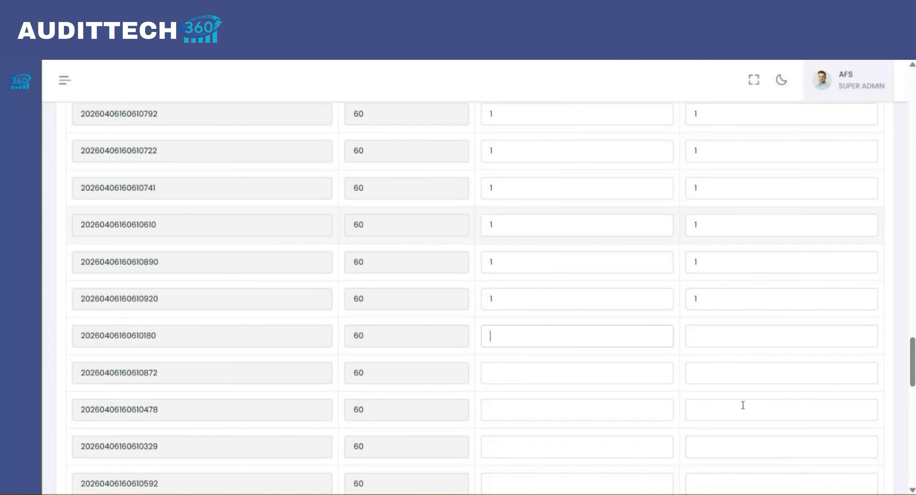
{"action": "type", "text": "1"}
{"action": "key", "text": "Tab"}
{"action": "type", "text": "1"}
{"action": "key", "text": "Tab"}
{"action": "type", "text": "1"}
{"action": "key", "text": "Tab"}
{"action": "type", "text": "1"}
{"action": "key", "text": "Tab"}
{"action": "type", "text": "1"}
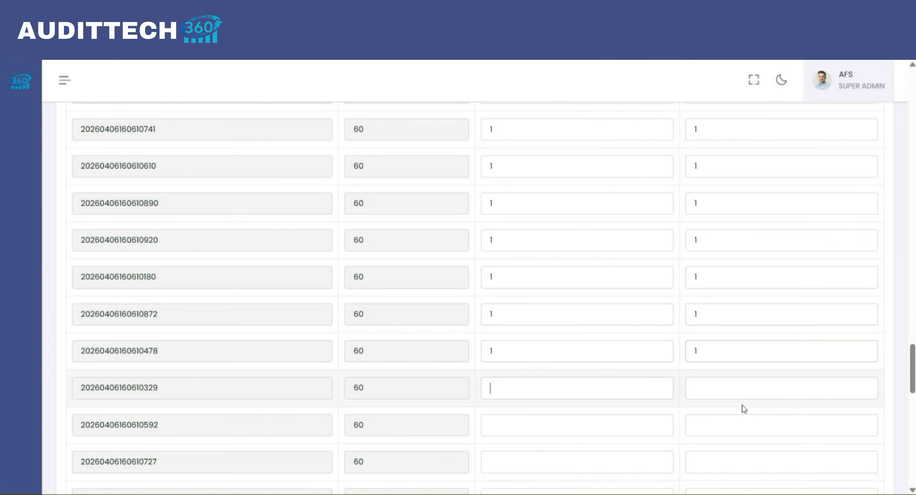
{"action": "key", "text": "Tab"}
{"action": "key", "text": "1"}
{"action": "key", "text": "Tab"}
{"action": "key", "text": "1"}
{"action": "key", "text": "Tab"}
{"action": "key", "text": "1"}
{"action": "key", "text": "Tab"}
{"action": "key", "text": "1"}
{"action": "key", "text": "Tab"}
{"action": "key", "text": "1"}
{"action": "key", "text": "Tab"}
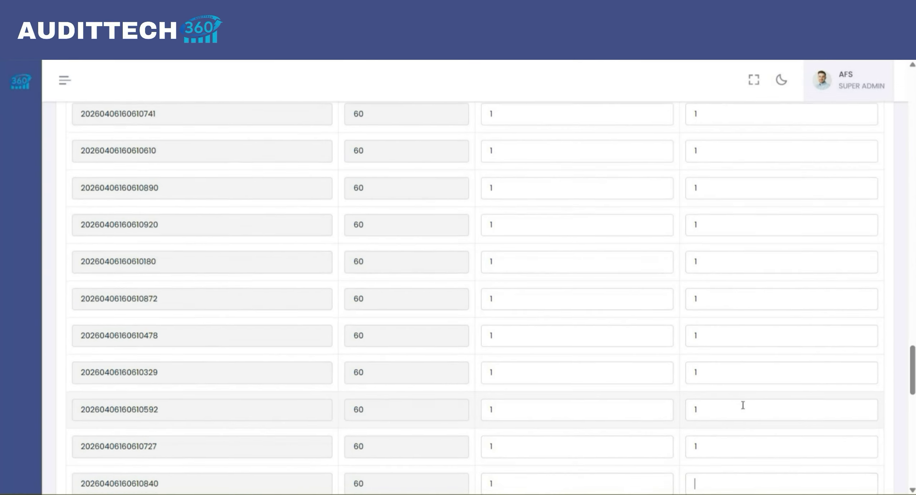
{"action": "type", "text": "1"}
{"action": "key", "text": "Tab"}
{"action": "key", "text": "1"}
{"action": "key", "text": "Tab"}
{"action": "key", "text": "1"}
{"action": "key", "text": "Tab"}
{"action": "key", "text": "1"}
{"action": "key", "text": "Tab"}
{"action": "key", "text": "1"}
{"action": "key", "text": "Tab"}
{"action": "key", "text": "1"}
{"action": "key", "text": "Tab"}
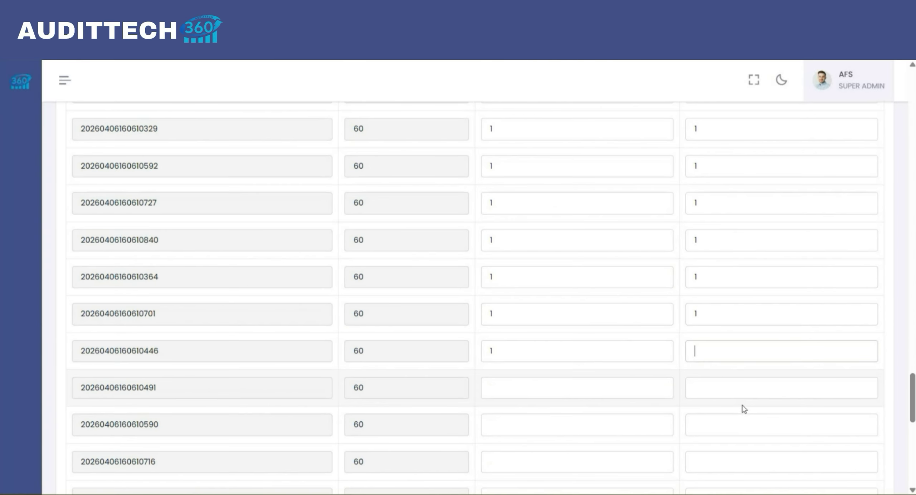
{"action": "key", "text": "1"}
{"action": "key", "text": "Tab"}
{"action": "key", "text": "1"}
{"action": "key", "text": "Tab"}
{"action": "key", "text": "1"}
{"action": "key", "text": "Tab"}
{"action": "key", "text": "1"}
{"action": "key", "text": "Tab"}
{"action": "key", "text": "1"}
{"action": "key", "text": "Tab"}
{"action": "key", "text": "1"}
{"action": "key", "text": "Tab"}
{"action": "key", "text": "1"}
{"action": "key", "text": "Tab"}
{"action": "key", "text": "1"}
{"action": "key", "text": "Tab"}
{"action": "key", "text": "Tab"}
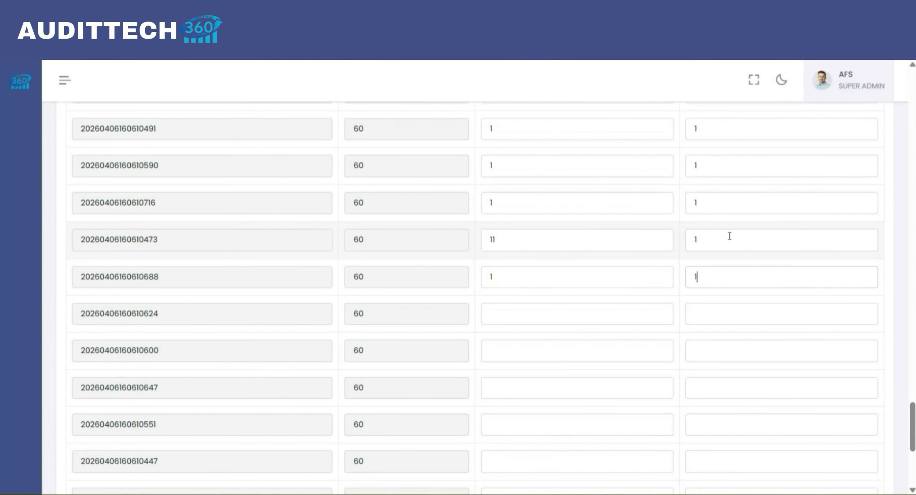
{"action": "key", "text": "Tab"}
{"action": "key", "text": "1"}
{"action": "key", "text": "Tab"}
{"action": "key", "text": "1"}
{"action": "key", "text": "Tab"}
{"action": "key", "text": "1"}
{"action": "key", "text": "Tab"}
{"action": "key", "text": "Tab"}
{"action": "key", "text": "1"}
{"action": "key", "text": "Tab"}
{"action": "key", "text": "1"}
{"action": "key", "text": "Tab"}
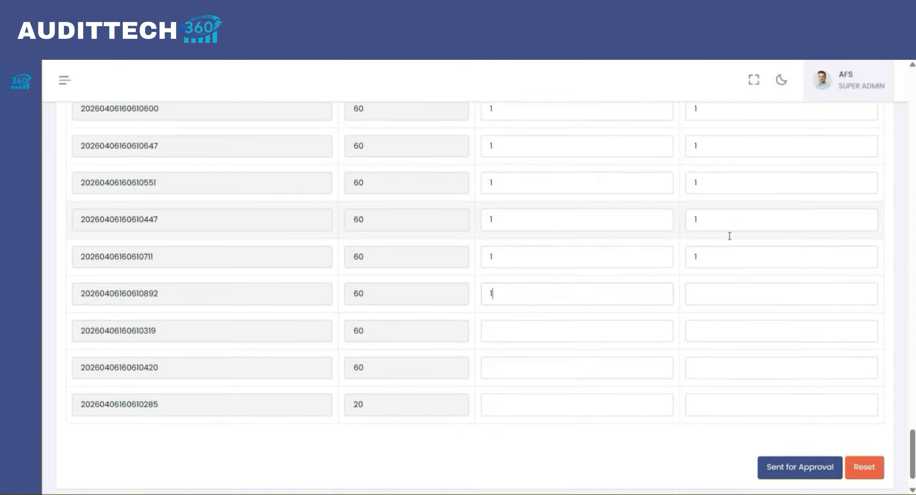
{"action": "key", "text": "1"}
{"action": "key", "text": "Tab"}
{"action": "key", "text": "1"}
{"action": "key", "text": "Tab"}
{"action": "key", "text": "1"}
{"action": "key", "text": "Tab"}
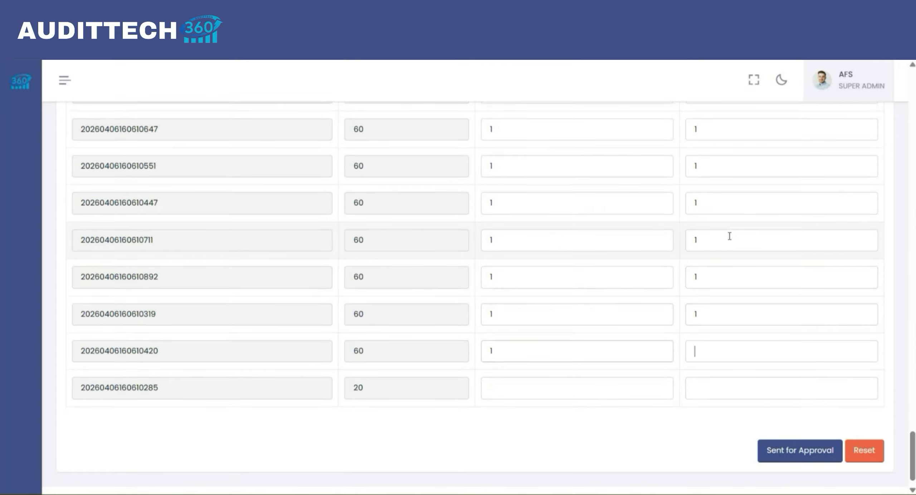
{"action": "key", "text": "Tab"}
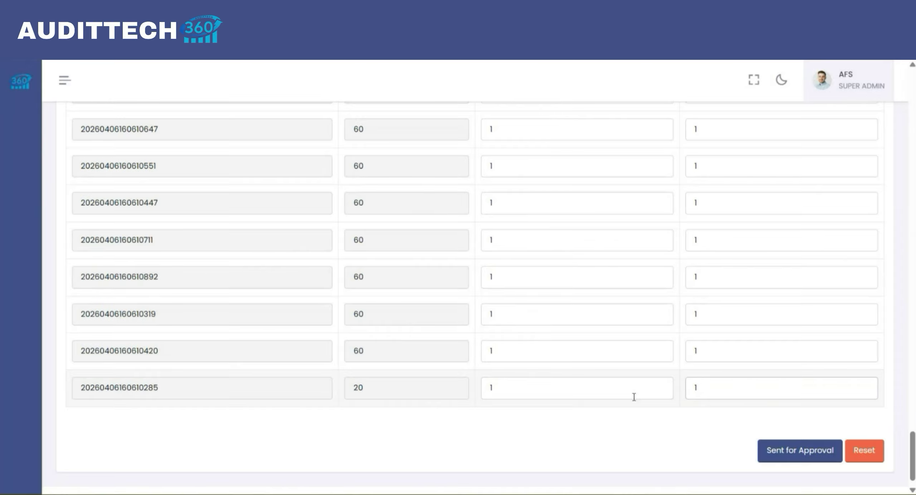
Step: Choose PACKING as the machine for the packing consumption and open its product info
{"action": "scroll", "coordinate": [766, 374], "scroll_direction": "up", "scroll_amount": 15}
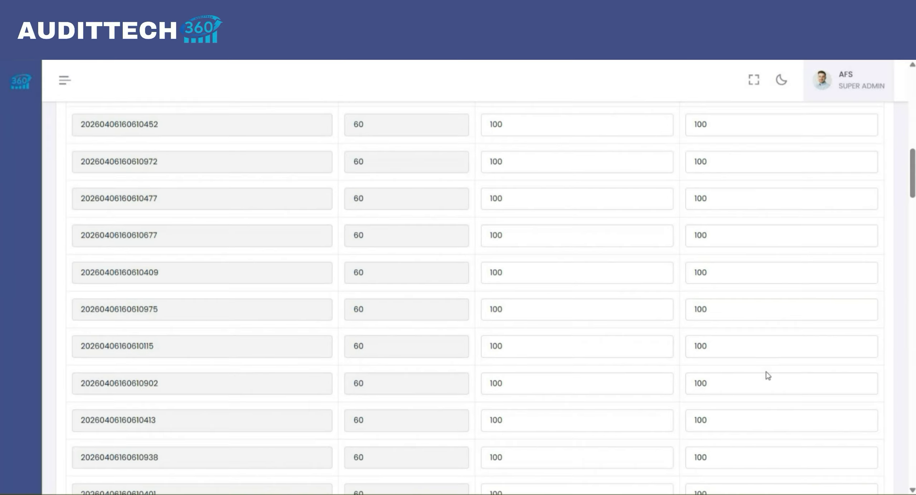
{"action": "scroll", "coordinate": [767, 374], "scroll_direction": "up", "scroll_amount": 10}
{"action": "left_click", "coordinate": [583, 229]}
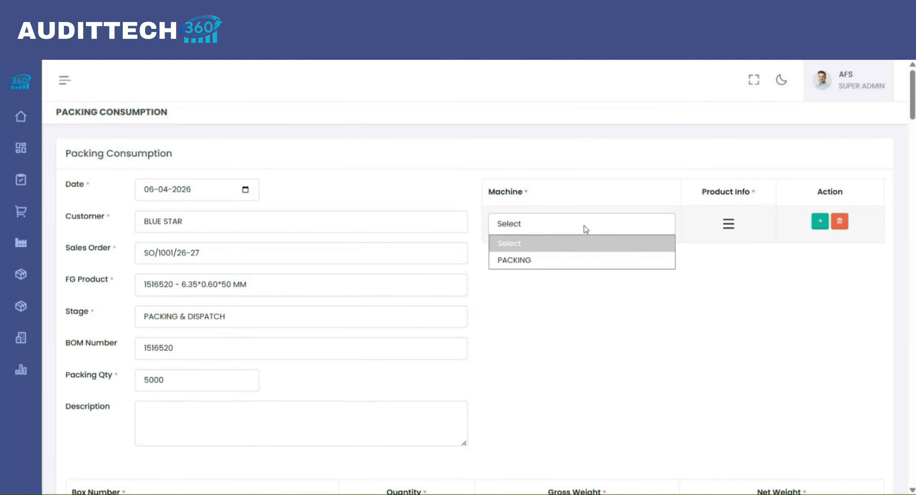
{"action": "left_click", "coordinate": [527, 260]}
{"action": "left_click", "coordinate": [728, 226]}
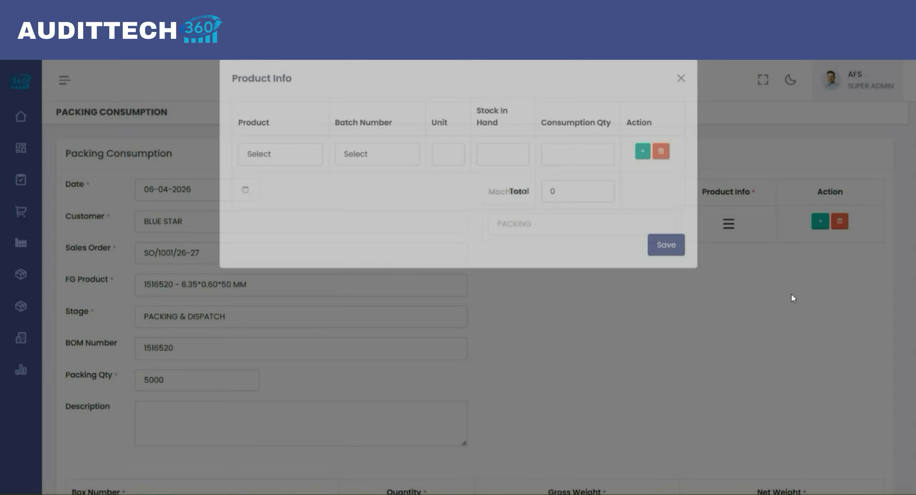
Step: Enter product 1516520 with its 2026-04-06 batch and a consumption quantity of 5000
{"action": "left_click", "coordinate": [310, 172]}
{"action": "left_click", "coordinate": [279, 209]}
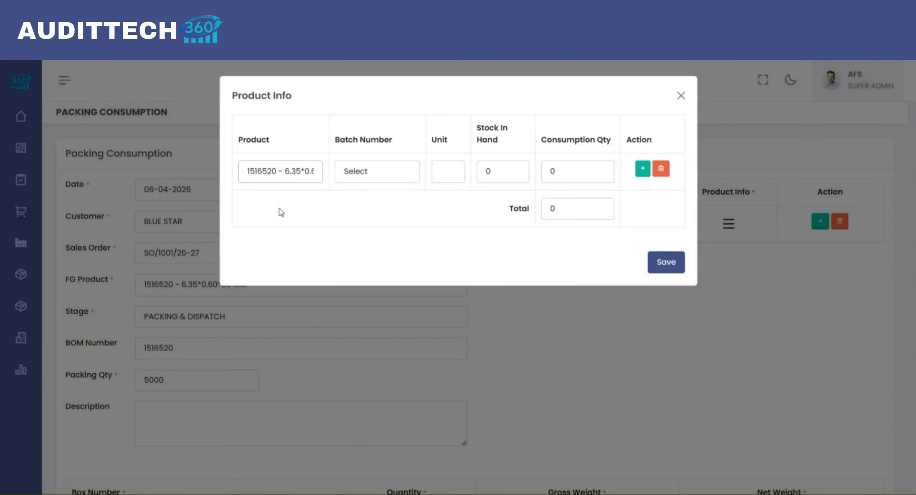
{"action": "left_click", "coordinate": [395, 170]}
{"action": "left_click", "coordinate": [383, 211]}
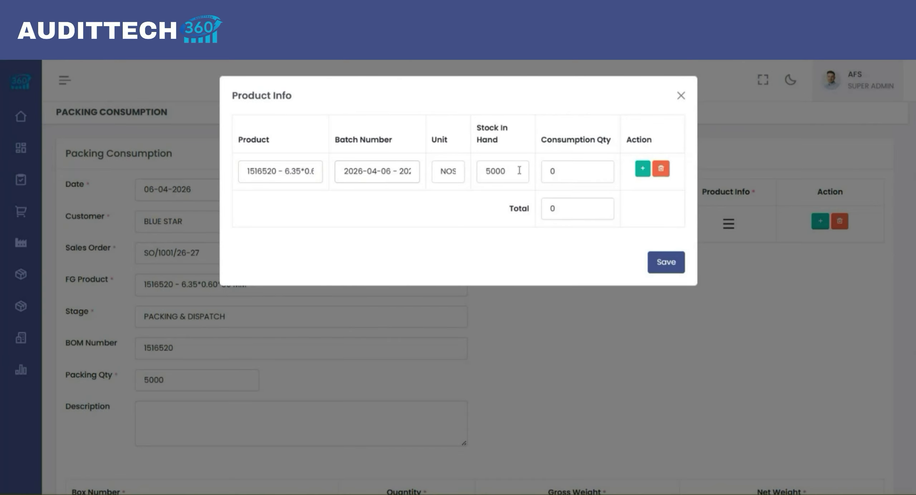
{"action": "left_click_drag", "start_coordinate": [569, 171], "coordinate": [539, 171]}
{"action": "type", "text": "5000"}
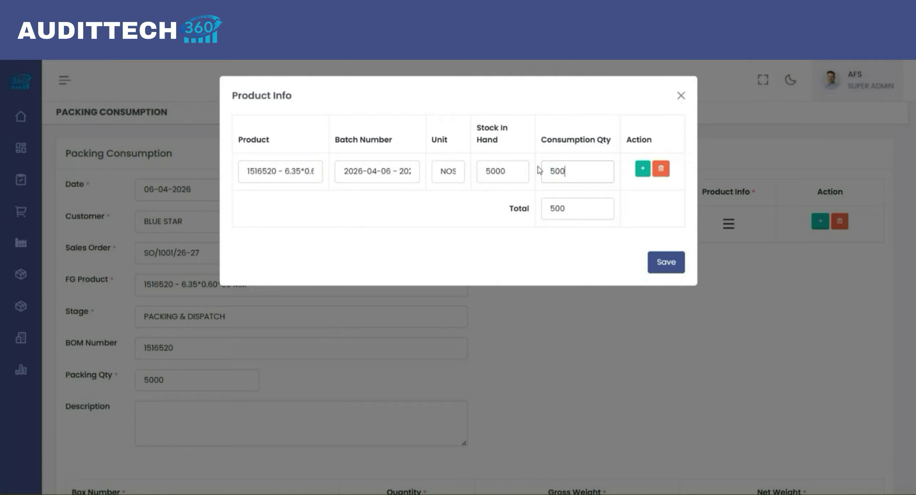
Step: Add a second product row for the corrugated box with its 2026-04-06 batch and a consumption quantity of 84
{"action": "key", "text": "Tab"}
{"action": "key", "text": "Return"}
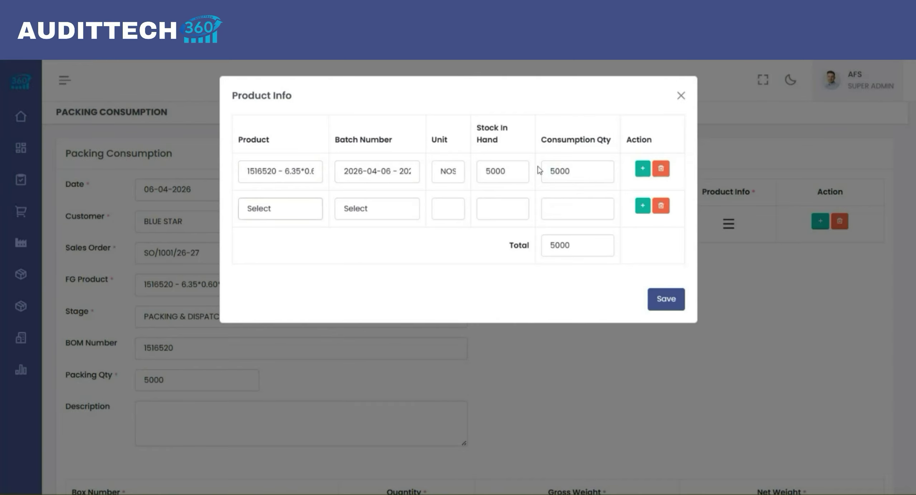
{"action": "key", "text": "space"}
{"action": "key", "text": "Down"}
{"action": "key", "text": "Down"}
{"action": "key", "text": "Return"}
{"action": "key", "text": "Tab"}
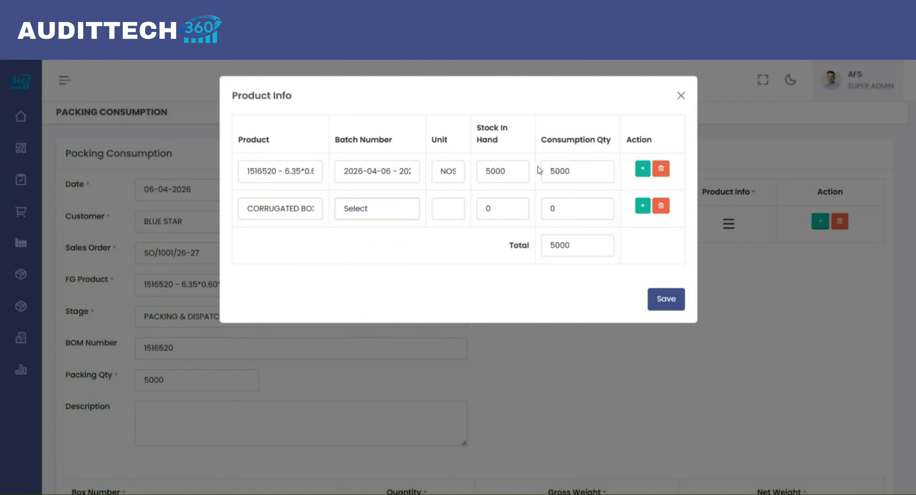
{"action": "key", "text": "Down"}
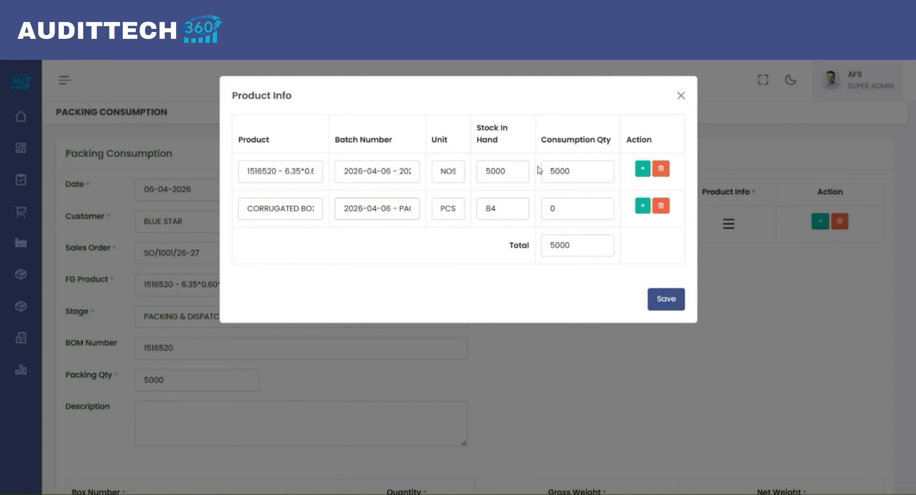
{"action": "double_click", "coordinate": [559, 214]}
{"action": "type", "text": "84"}
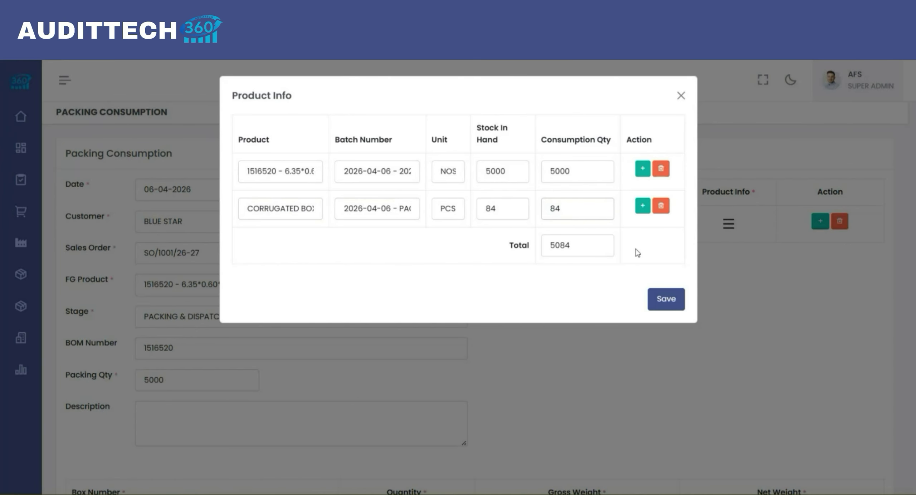
Step: Save the product info and send the packing consumption for approval
{"action": "left_click", "coordinate": [665, 299]}
{"action": "scroll", "coordinate": [736, 337], "scroll_direction": "down", "scroll_amount": 15}
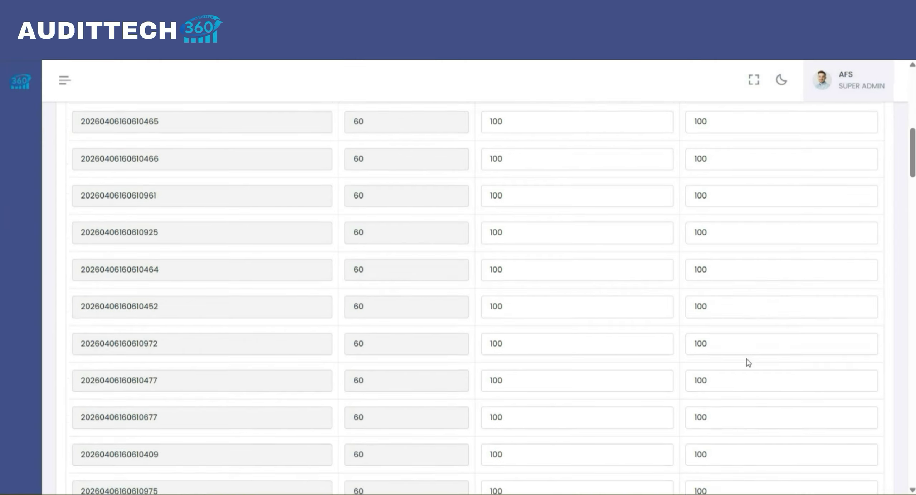
{"action": "scroll", "coordinate": [747, 359], "scroll_direction": "down", "scroll_amount": 10}
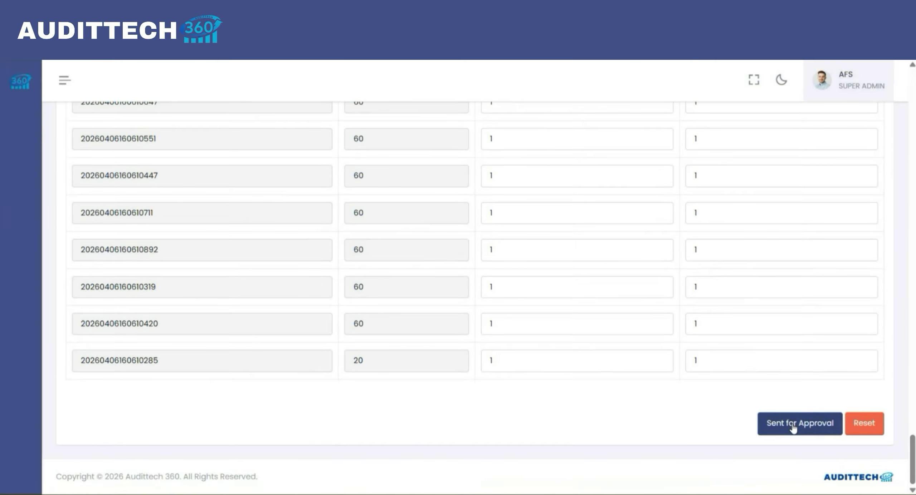
{"action": "left_click", "coordinate": [793, 424]}
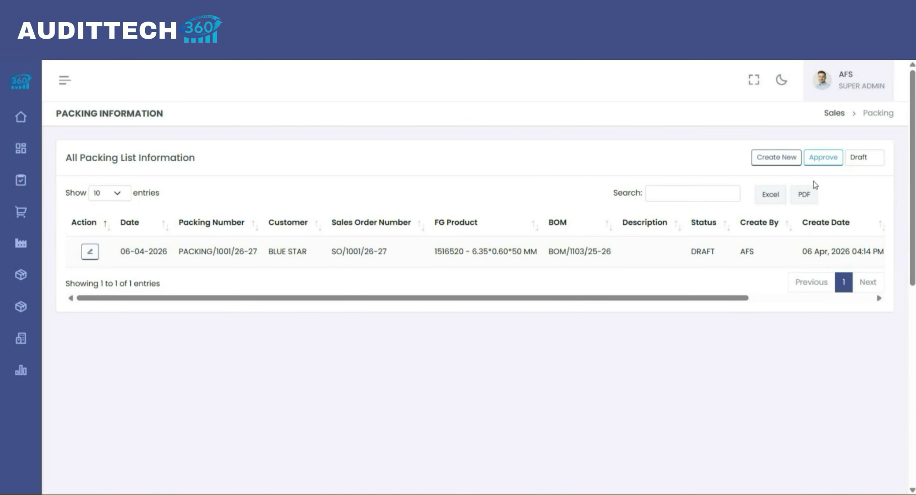
Step: Approve packing number PACKING/1001/26-27 and confirm the approval
{"action": "left_click", "coordinate": [812, 159]}
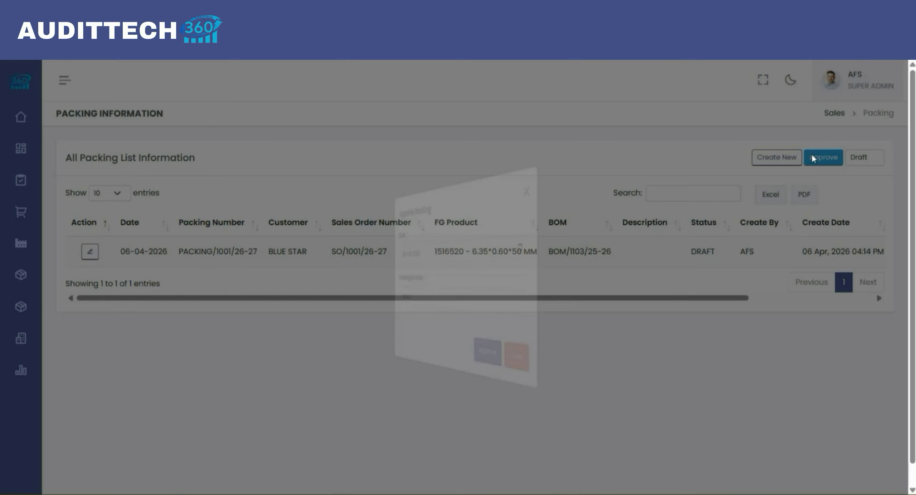
{"action": "left_click", "coordinate": [513, 299]}
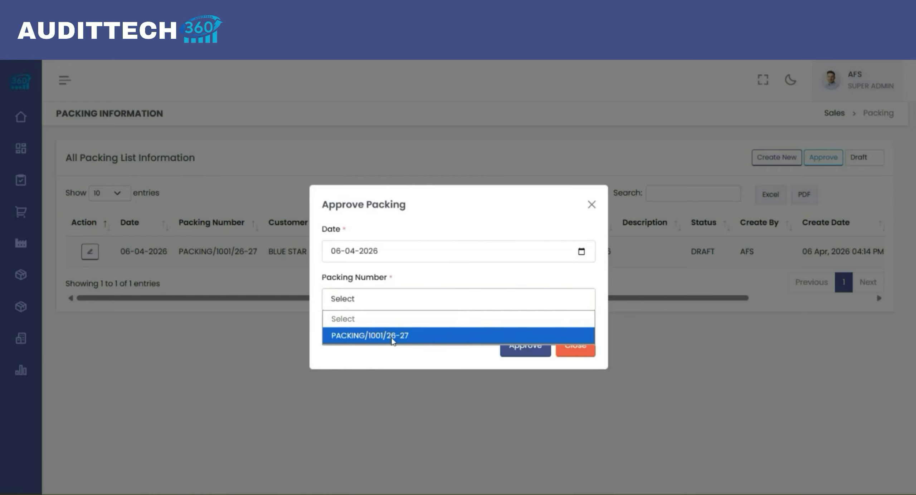
{"action": "left_click", "coordinate": [393, 336]}
{"action": "left_click", "coordinate": [517, 346]}
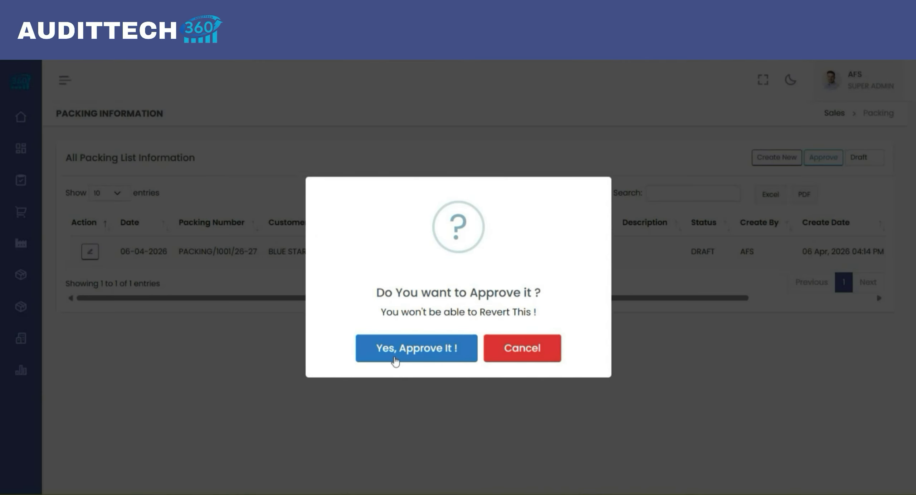
{"action": "left_click", "coordinate": [395, 361]}
{"action": "left_click", "coordinate": [464, 359]}
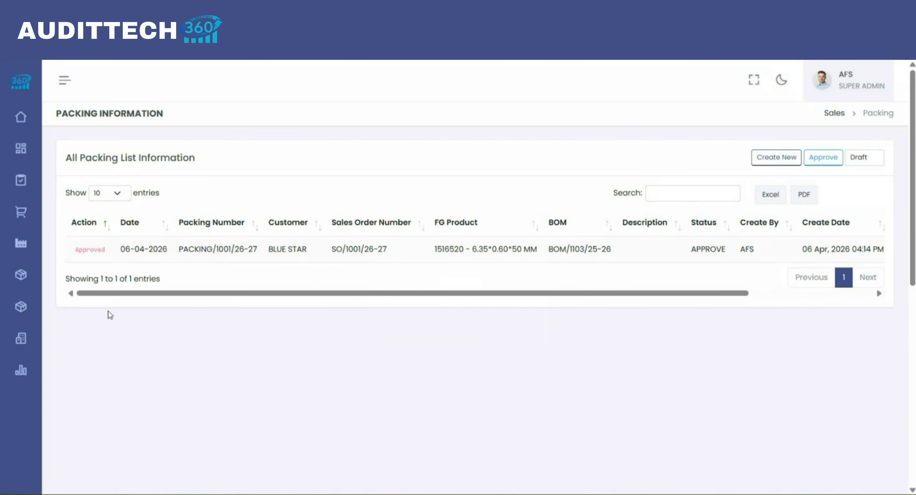
Step: Start a new local sales invoice
{"action": "mouse_move", "coordinate": [28, 314]}
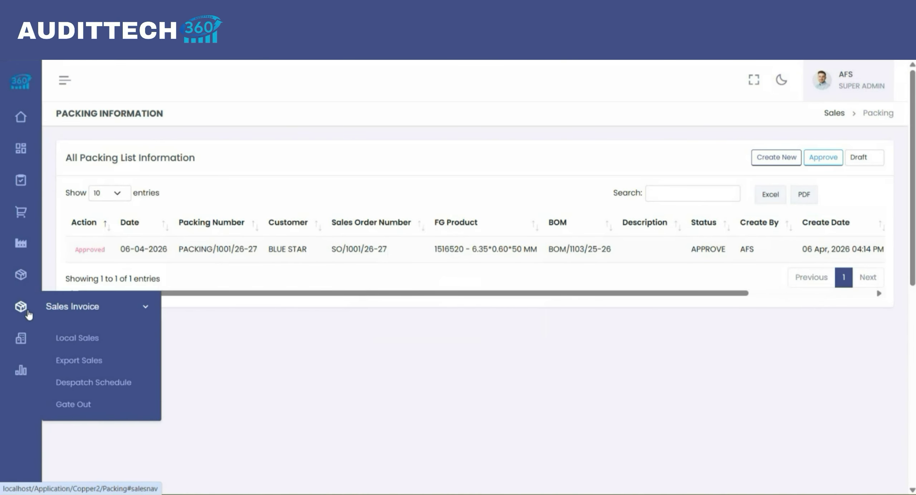
{"action": "left_click", "coordinate": [95, 343]}
{"action": "left_click", "coordinate": [757, 164]}
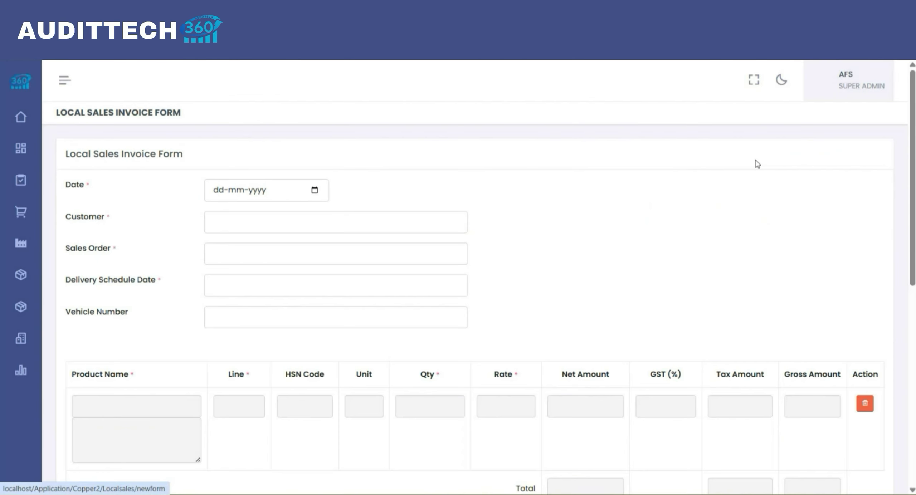
Step: Fill the local sales invoice with customer BLUE STAR, its sales order and the 10th April 2026 delivery schedule date
{"action": "left_click", "coordinate": [338, 225]}
{"action": "left_click", "coordinate": [257, 257]}
{"action": "left_click", "coordinate": [234, 254]}
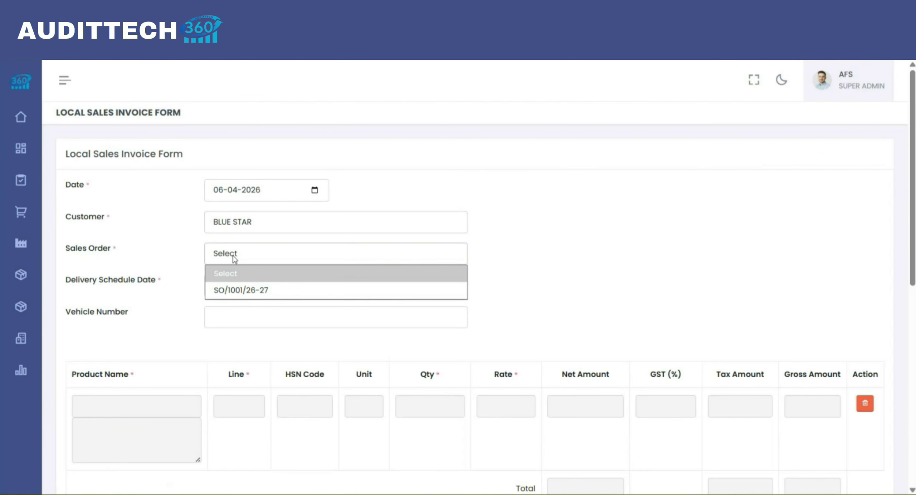
{"action": "left_click", "coordinate": [237, 290]}
{"action": "left_click", "coordinate": [237, 292]}
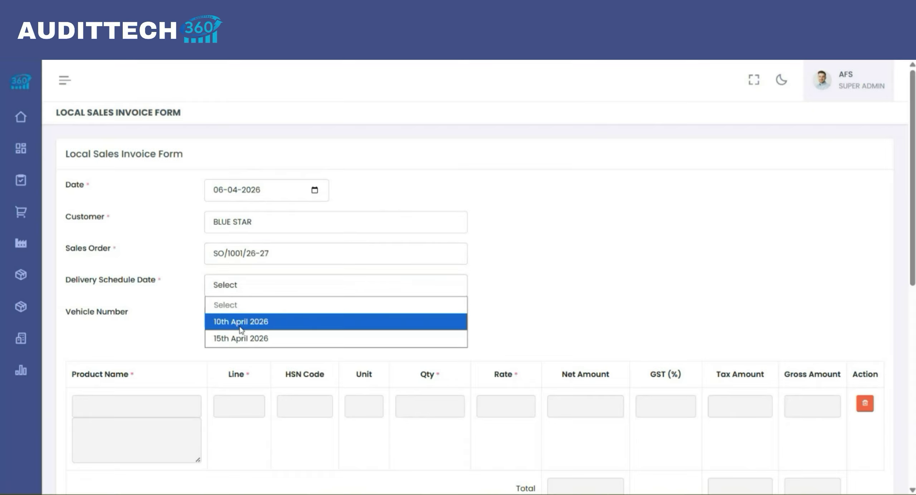
{"action": "left_click", "coordinate": [240, 326]}
Step: Enter vehicle number 987654 on the local sales invoice and send it for approval
{"action": "scroll", "coordinate": [243, 322], "scroll_direction": "down", "scroll_amount": 1}
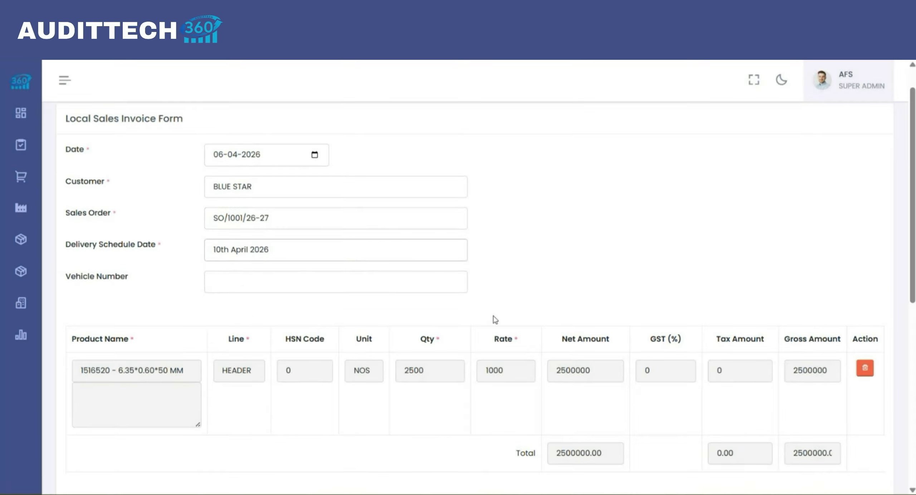
{"action": "scroll", "coordinate": [632, 342], "scroll_direction": "down", "scroll_amount": 1}
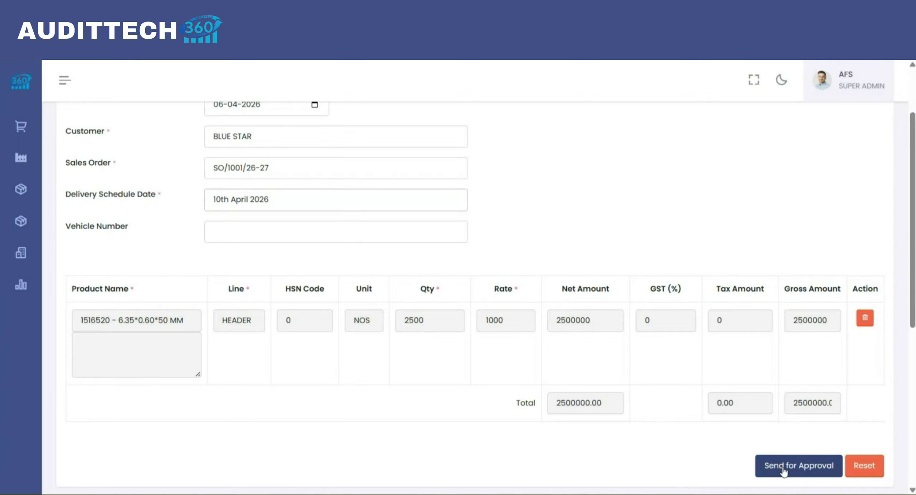
{"action": "left_click", "coordinate": [377, 231]}
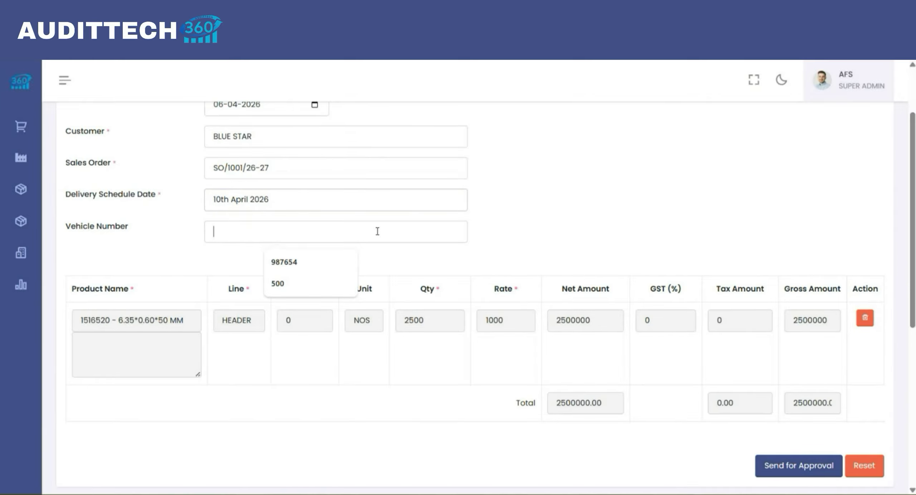
{"action": "left_click", "coordinate": [282, 264]}
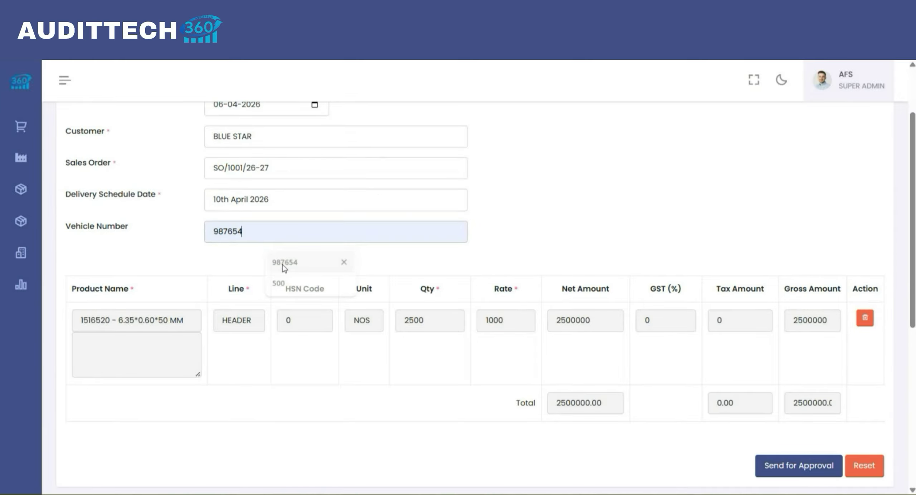
{"action": "left_click", "coordinate": [796, 466]}
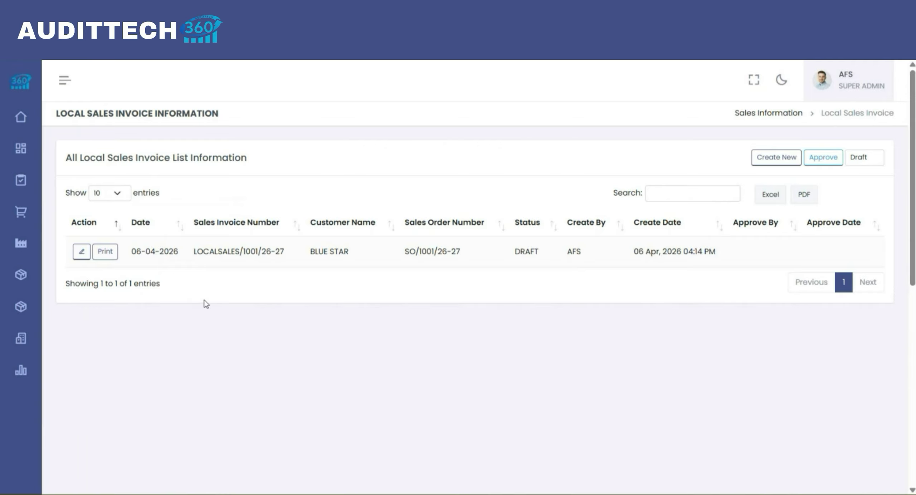
Step: Open the printable version of BLUE STAR's draft invoice and examine its header, vehicle number, product line, totals and declaration
{"action": "left_click", "coordinate": [105, 252]}
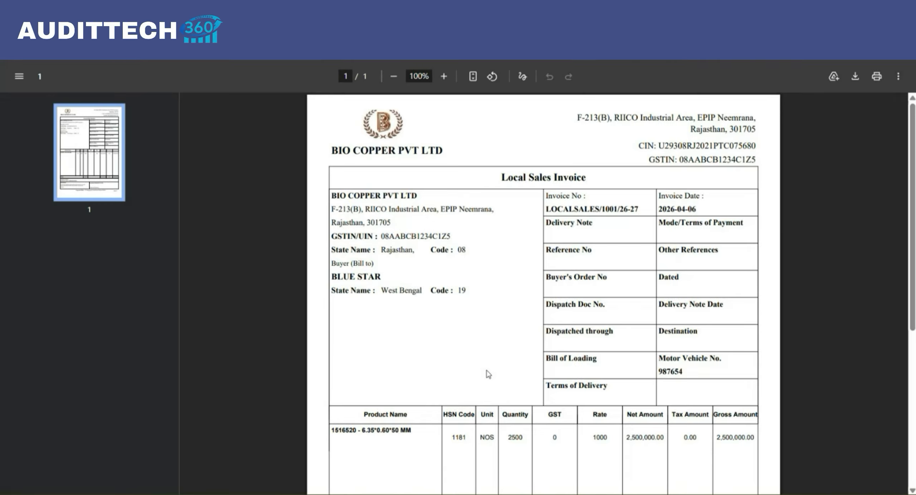
{"action": "scroll", "coordinate": [486, 372], "scroll_direction": "down", "scroll_amount": 1}
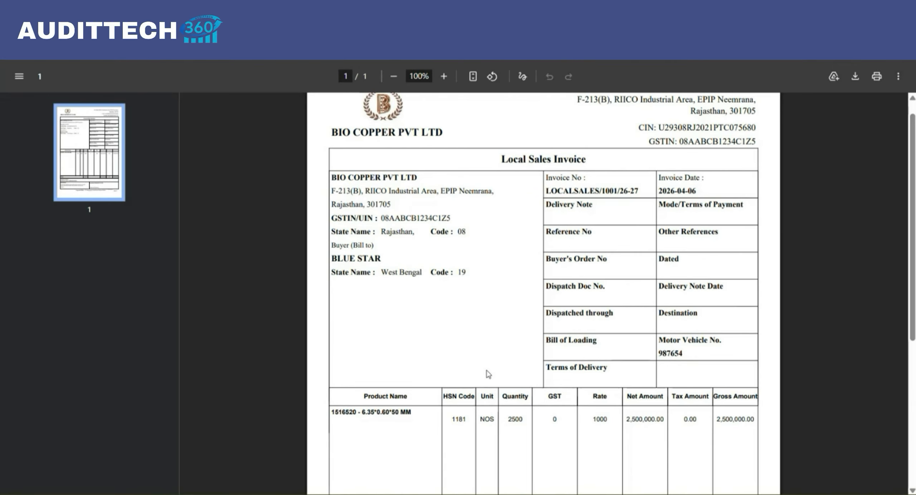
{"action": "scroll", "coordinate": [488, 374], "scroll_direction": "down", "scroll_amount": 4}
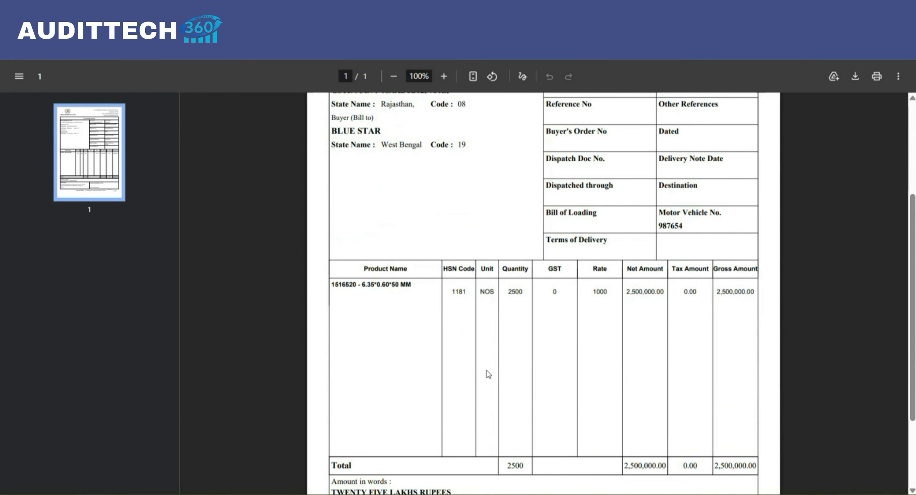
{"action": "scroll", "coordinate": [488, 374], "scroll_direction": "down", "scroll_amount": 2}
{"action": "scroll", "coordinate": [489, 374], "scroll_direction": "down", "scroll_amount": 1}
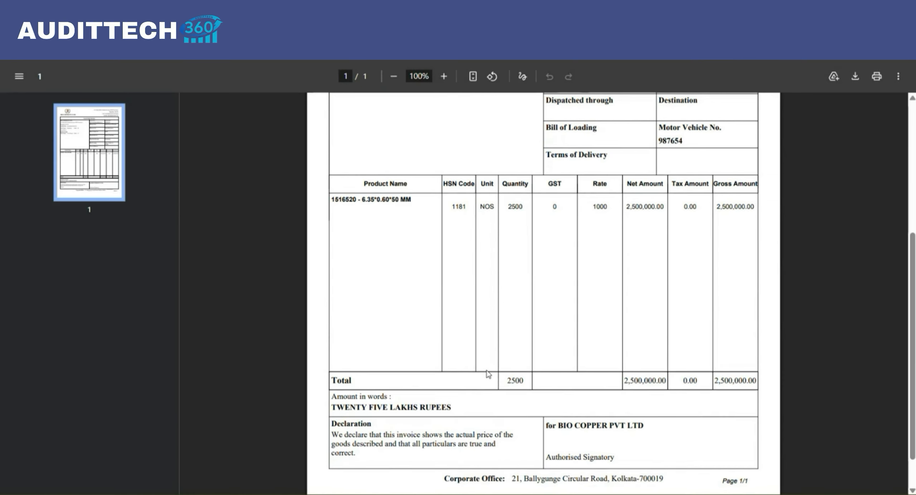
{"action": "scroll", "coordinate": [488, 374], "scroll_direction": "up", "scroll_amount": 4}
{"action": "scroll", "coordinate": [488, 374], "scroll_direction": "up", "scroll_amount": 1}
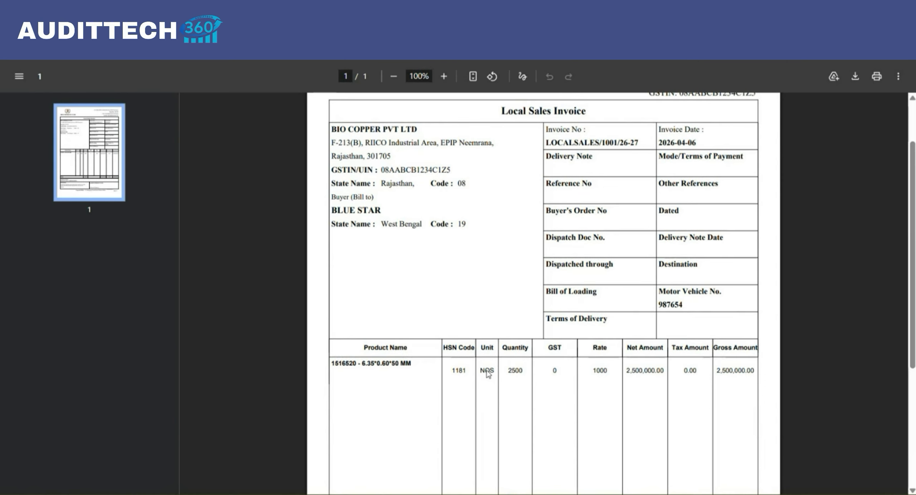
{"action": "scroll", "coordinate": [488, 374], "scroll_direction": "down", "scroll_amount": 1}
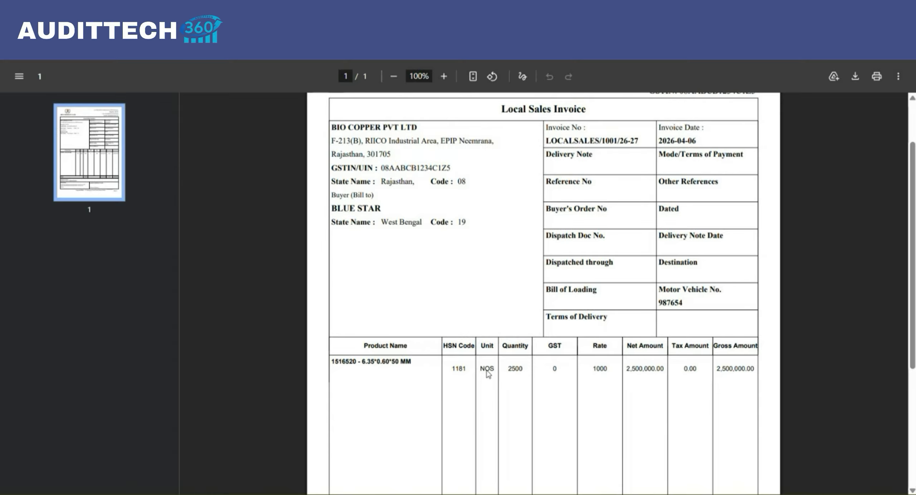
{"action": "scroll", "coordinate": [488, 374], "scroll_direction": "down", "scroll_amount": 2}
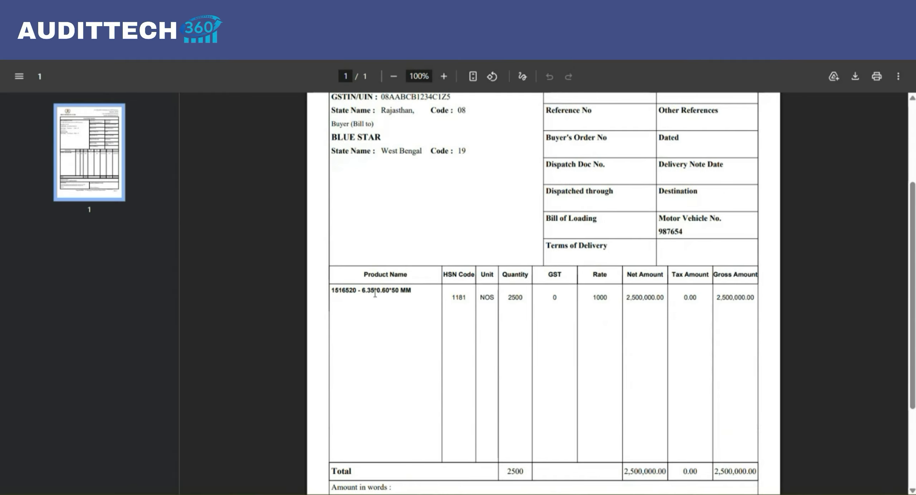
{"action": "scroll", "coordinate": [375, 293], "scroll_direction": "up", "scroll_amount": 3}
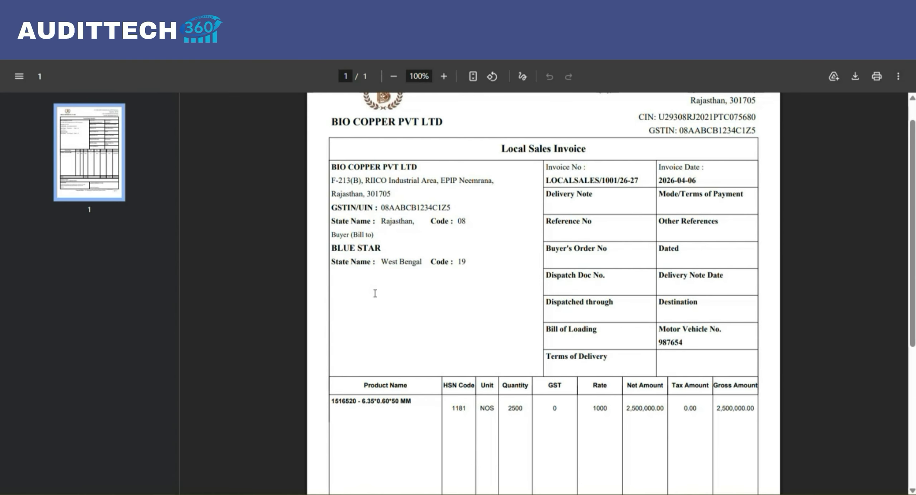
{"action": "scroll", "coordinate": [375, 294], "scroll_direction": "down", "scroll_amount": 5}
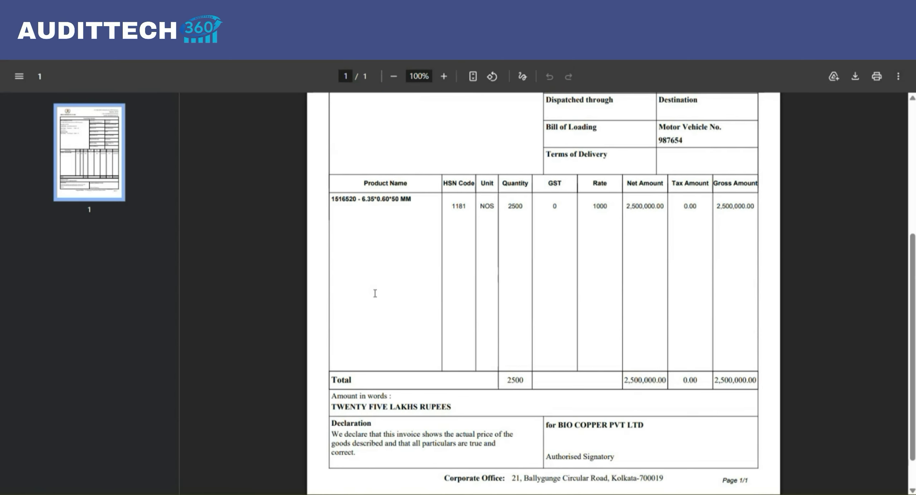
{"action": "scroll", "coordinate": [375, 293], "scroll_direction": "down", "scroll_amount": 1}
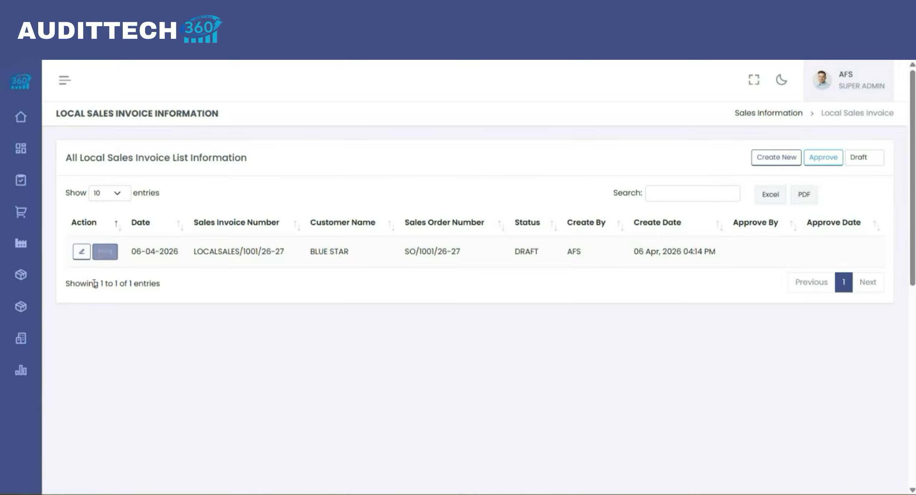
Step: Approve local sales invoice LOCALSALES/1001/26-27 and confirm the approval
{"action": "left_click", "coordinate": [833, 156]}
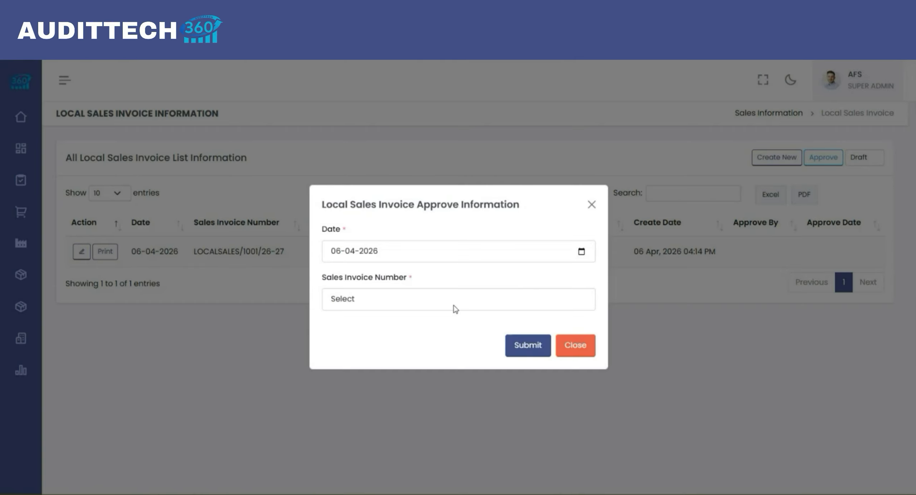
{"action": "left_click", "coordinate": [453, 304]}
{"action": "left_click", "coordinate": [370, 343]}
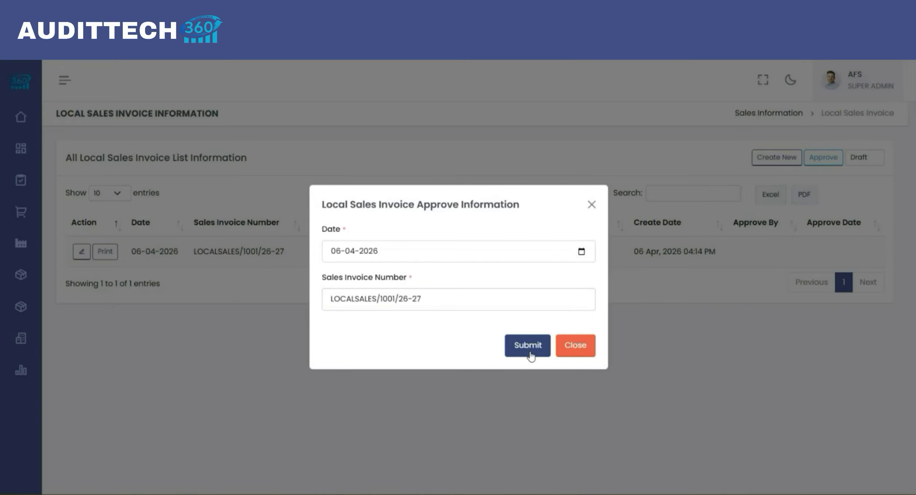
{"action": "left_click", "coordinate": [526, 349]}
{"action": "left_click", "coordinate": [417, 360]}
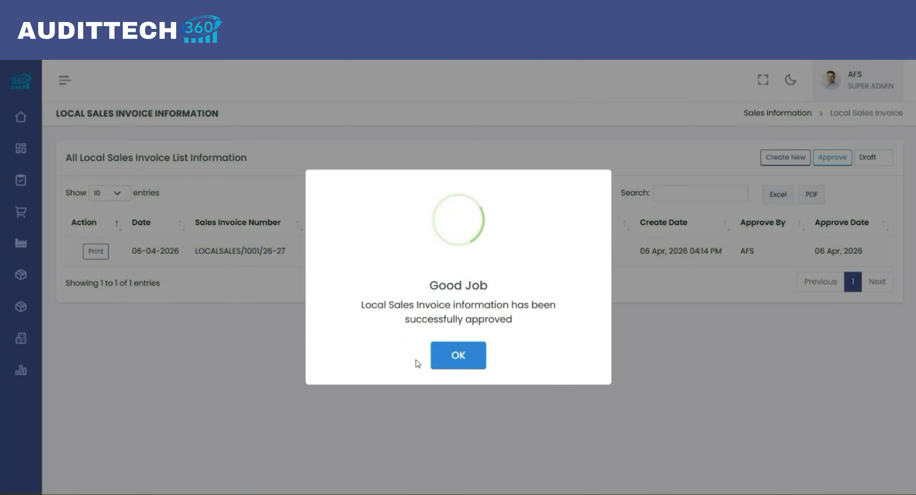
{"action": "left_click", "coordinate": [458, 356]}
Step: Start a new local sales despatch and choose invoice LOCALSALES/1001/26-27 for it
{"action": "mouse_move", "coordinate": [21, 311]}
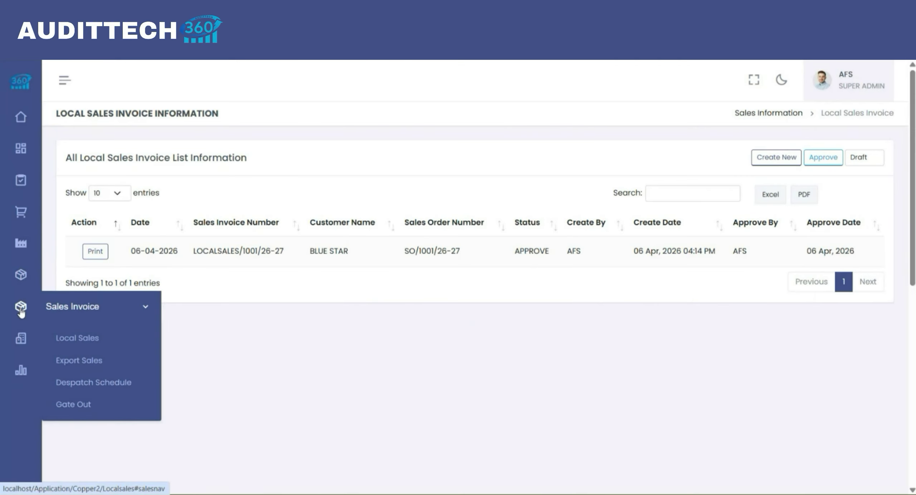
{"action": "left_click", "coordinate": [75, 383]}
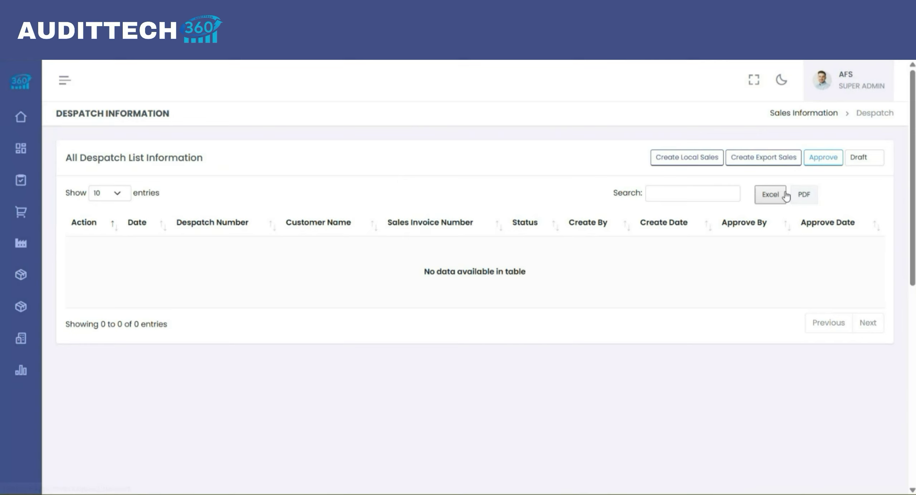
{"action": "left_click", "coordinate": [685, 158]}
{"action": "left_click", "coordinate": [314, 229]}
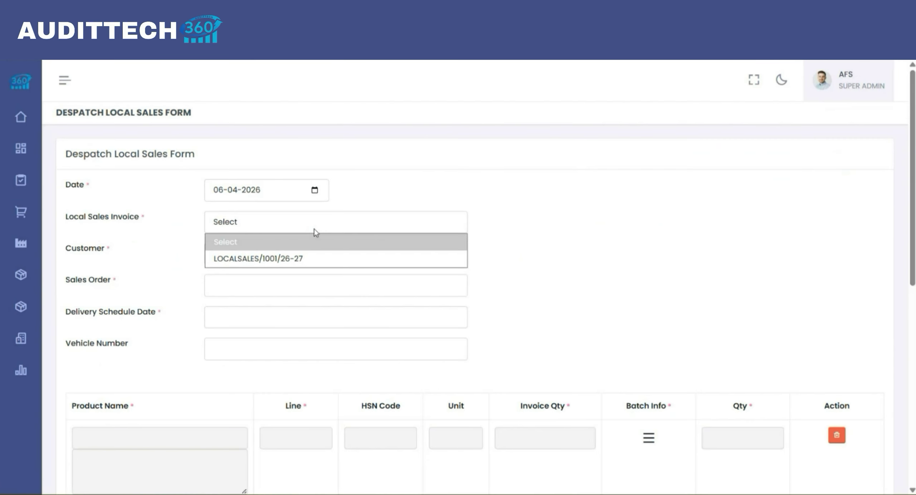
{"action": "left_click", "coordinate": [254, 263]}
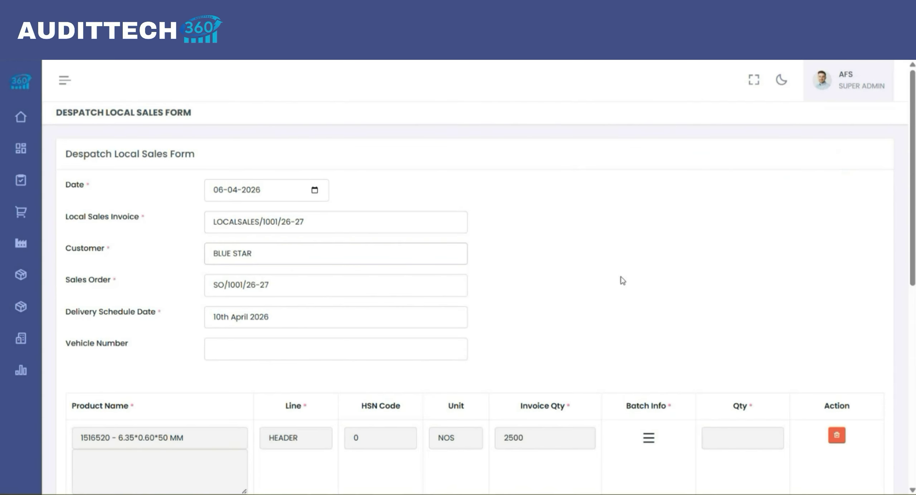
{"action": "scroll", "coordinate": [620, 280], "scroll_direction": "down", "scroll_amount": 2}
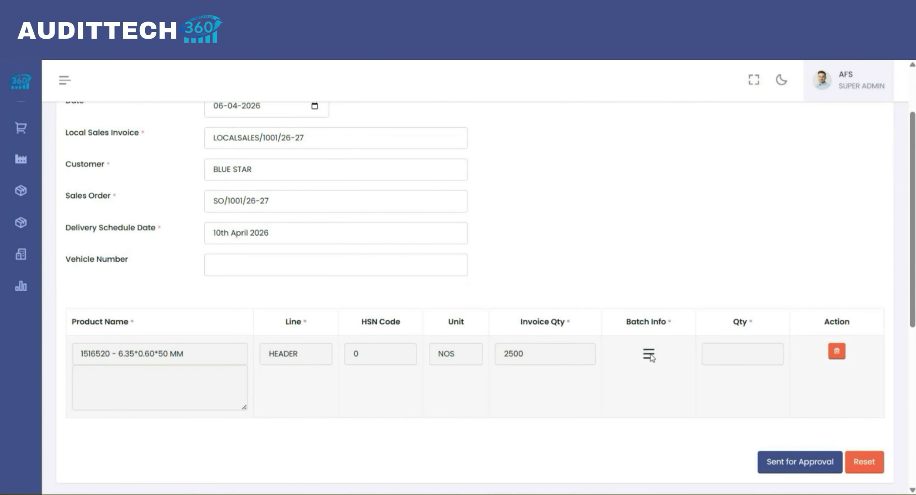
{"action": "left_click", "coordinate": [648, 354]}
{"action": "left_click", "coordinate": [321, 157]}
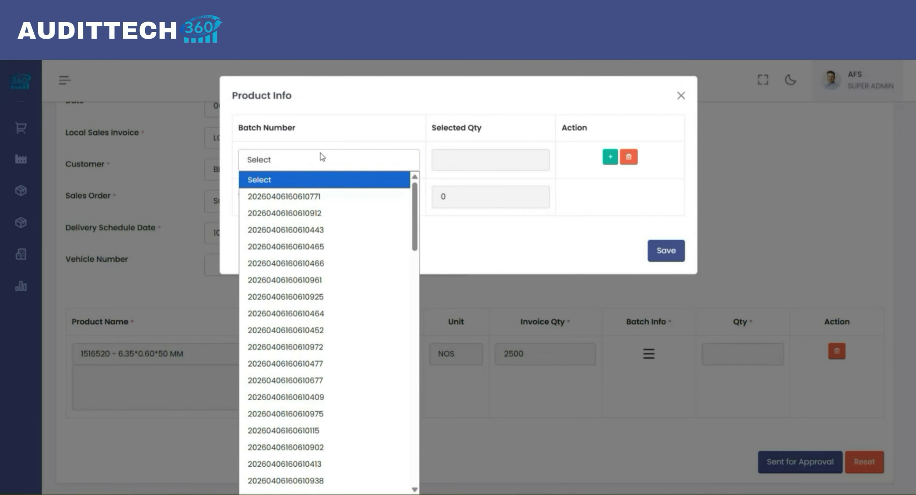
{"action": "left_click", "coordinate": [306, 197]}
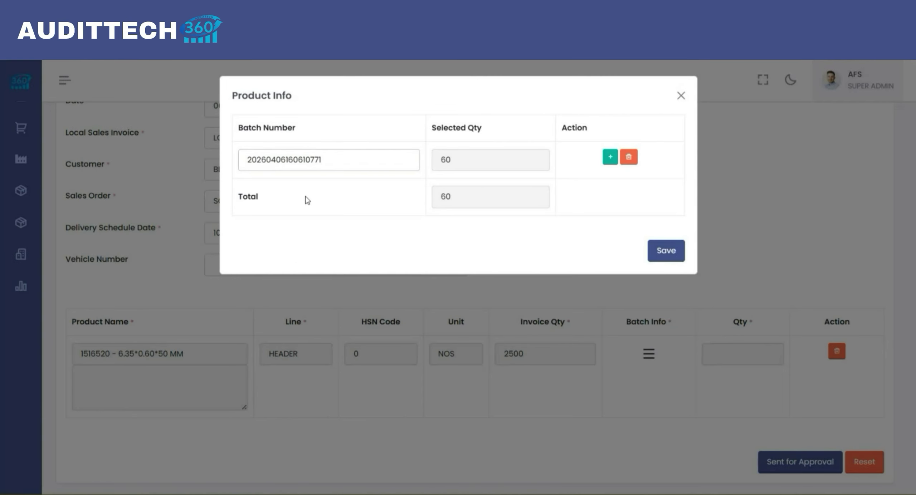
{"action": "left_click", "coordinate": [609, 157]}
{"action": "left_click", "coordinate": [326, 197]}
{"action": "left_click", "coordinate": [274, 252]}
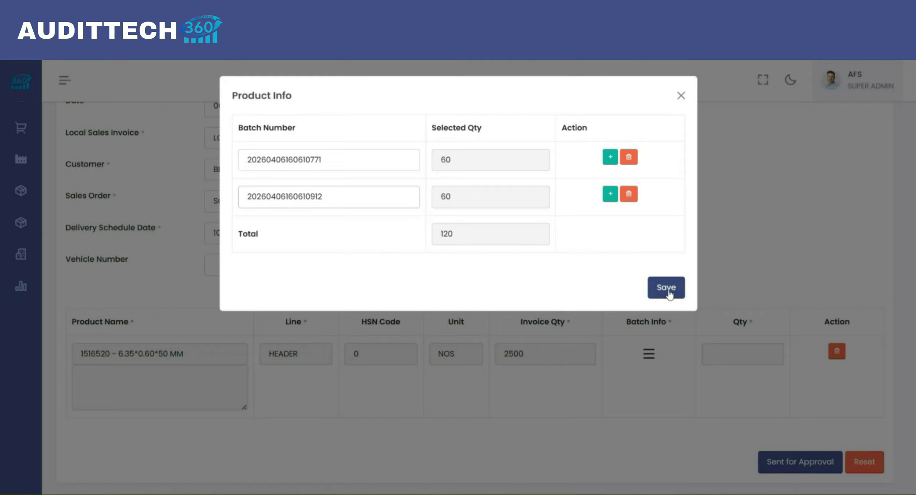
{"action": "left_click", "coordinate": [667, 290]}
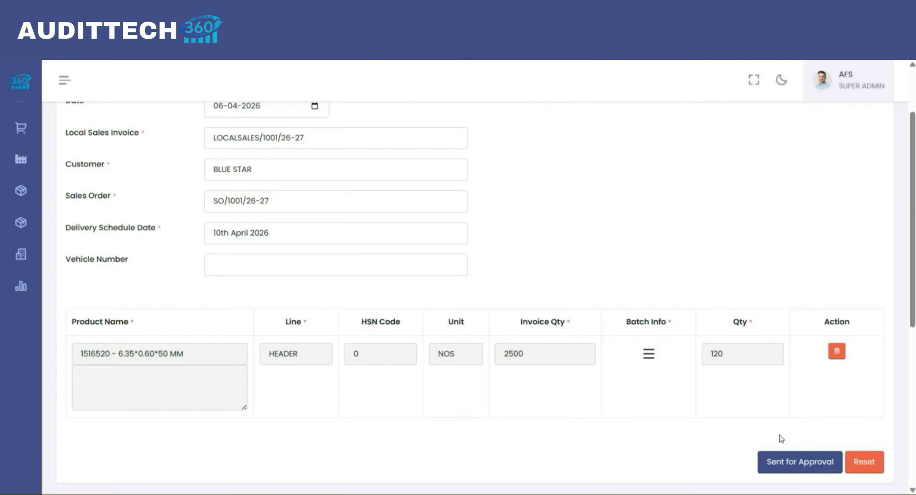
Step: Send the despatch for approval and approve despatch number DESPATCH/1001/26-27
{"action": "left_click", "coordinate": [784, 471]}
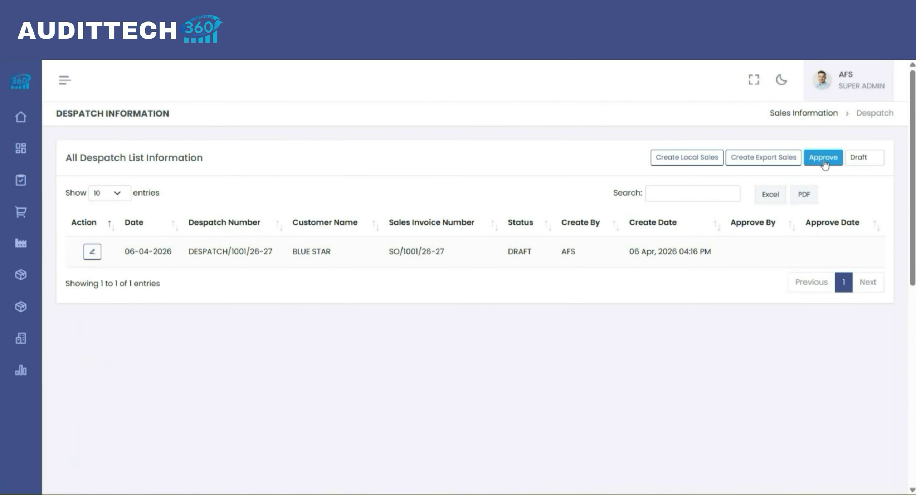
{"action": "left_click", "coordinate": [823, 158]}
{"action": "left_click", "coordinate": [444, 299]}
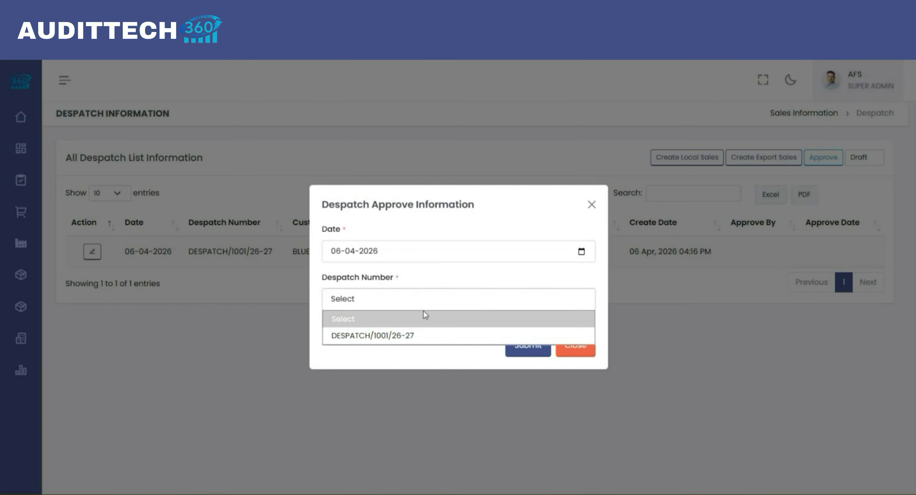
{"action": "left_click", "coordinate": [387, 336]}
{"action": "left_click", "coordinate": [516, 349]}
{"action": "left_click", "coordinate": [431, 355]}
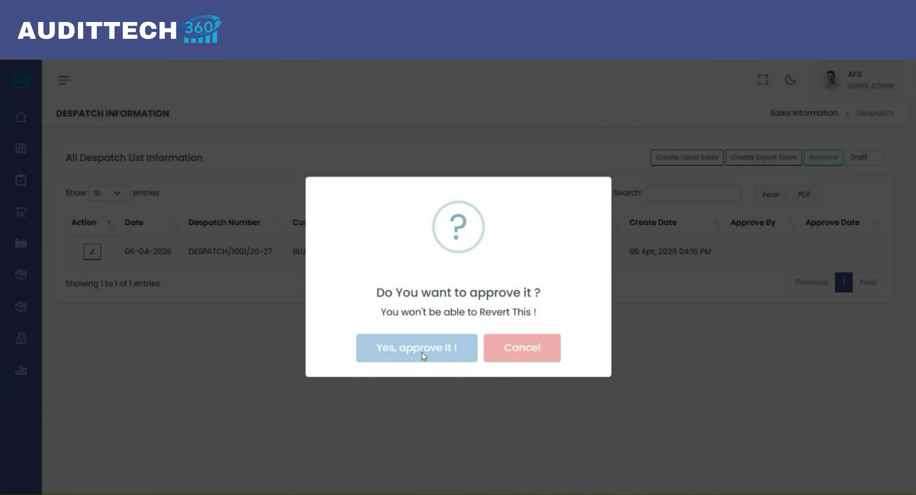
{"action": "left_click", "coordinate": [439, 359]}
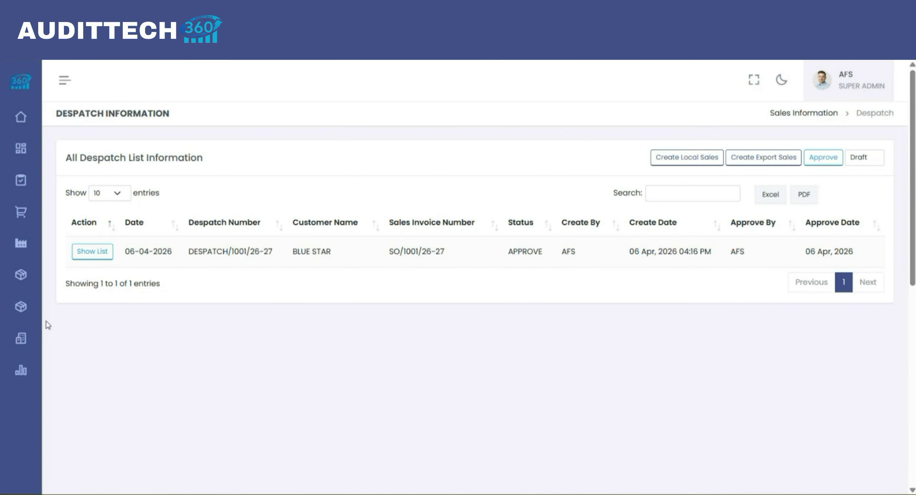
Step: Start a new gate out for customer BLUE STAR with despatch DESPATCH/1001/26-27 and choose the listed transporter
{"action": "mouse_move", "coordinate": [21, 307]}
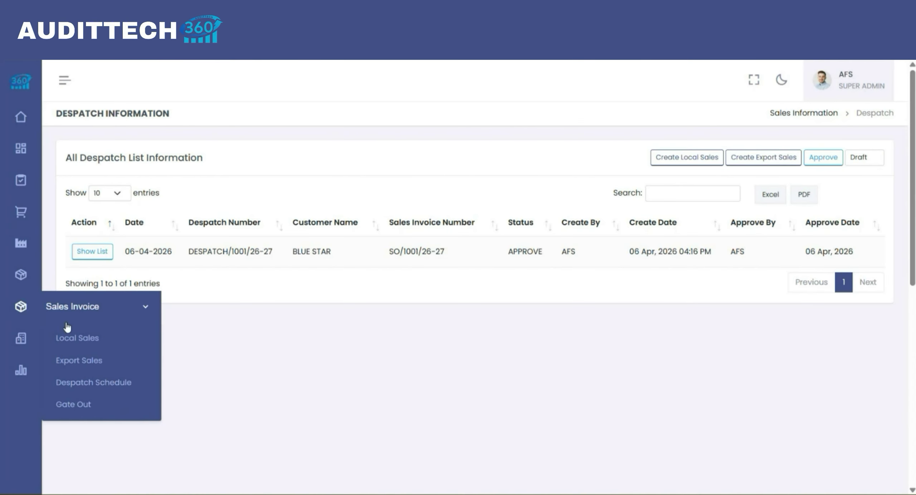
{"action": "left_click", "coordinate": [85, 406]}
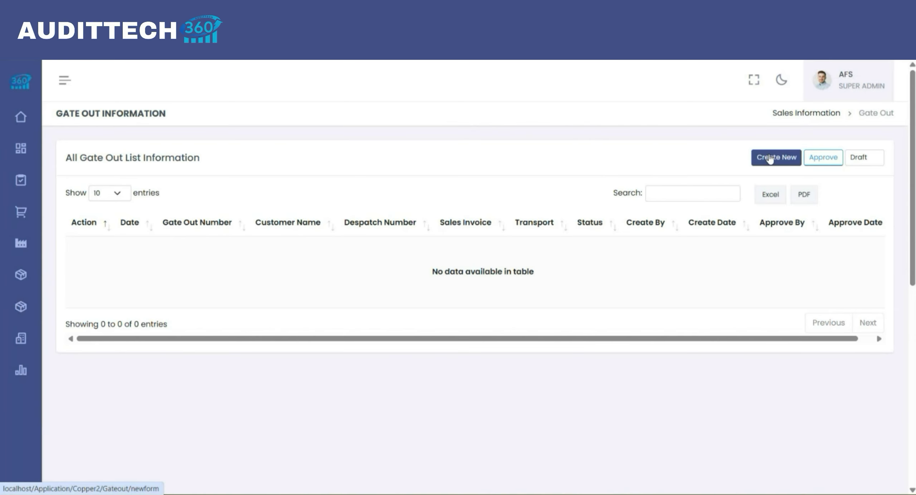
{"action": "left_click", "coordinate": [769, 159]}
{"action": "left_click", "coordinate": [325, 227]}
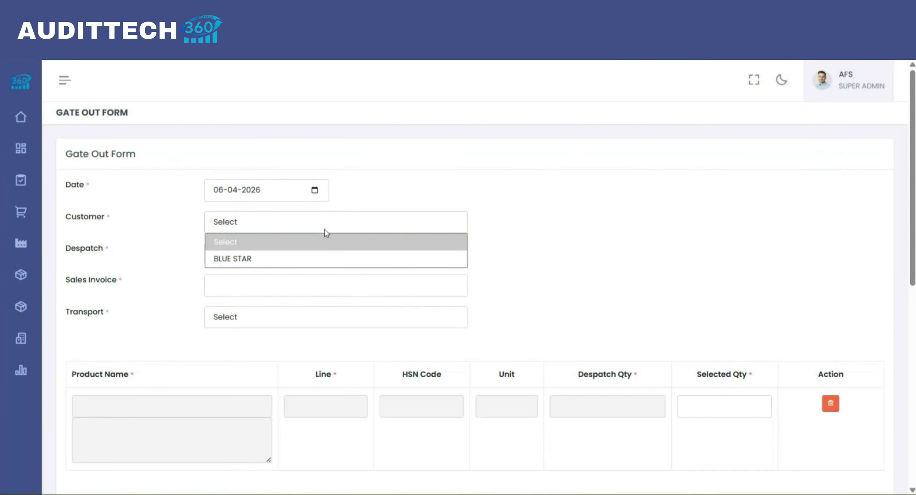
{"action": "left_click", "coordinate": [239, 259]}
{"action": "left_click", "coordinate": [240, 261]}
{"action": "left_click", "coordinate": [253, 290]}
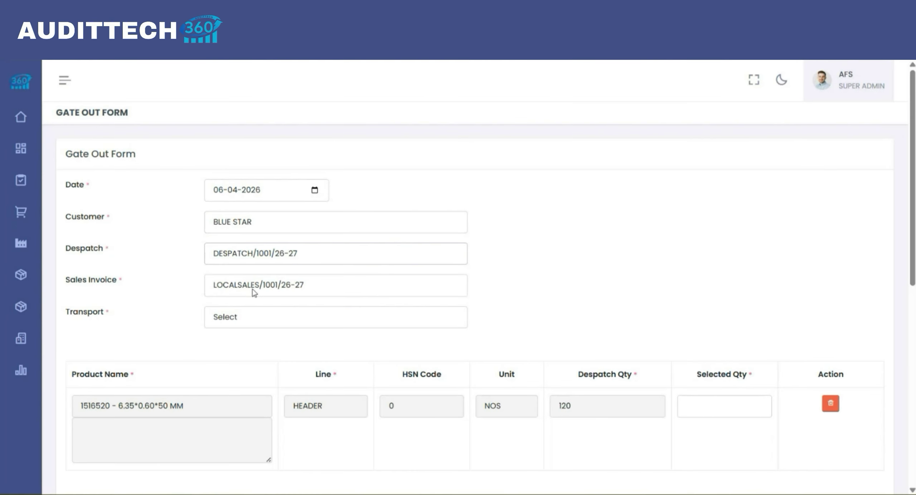
{"action": "left_click", "coordinate": [281, 316]}
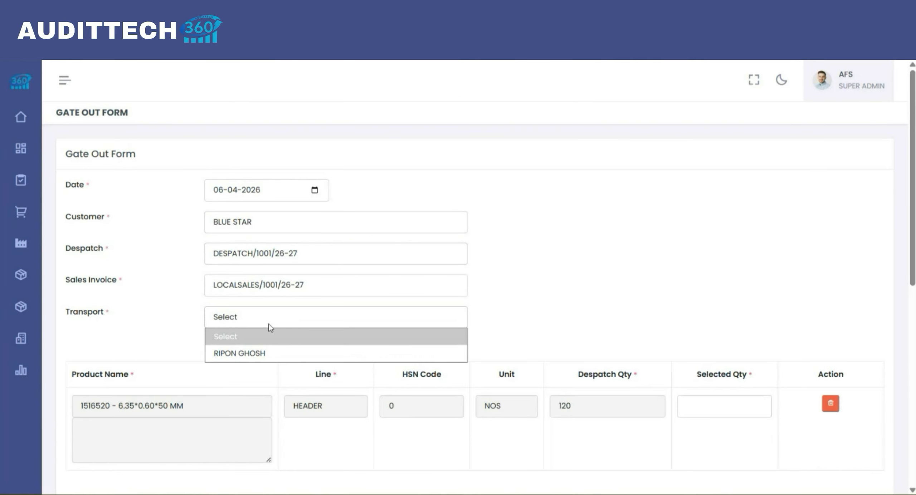
{"action": "left_click", "coordinate": [242, 354]}
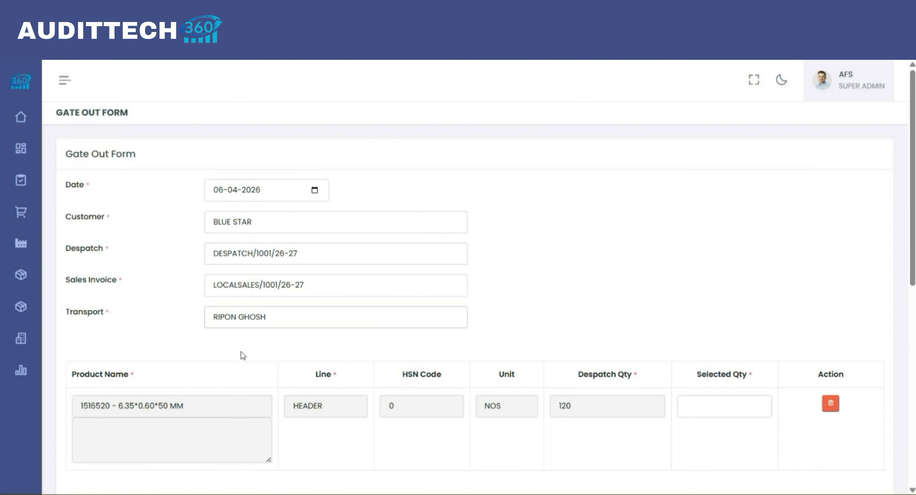
Step: Set the selected quantity of product 1516520 to 120 and send the gate out for approval
{"action": "scroll", "coordinate": [242, 356], "scroll_direction": "down", "scroll_amount": 1}
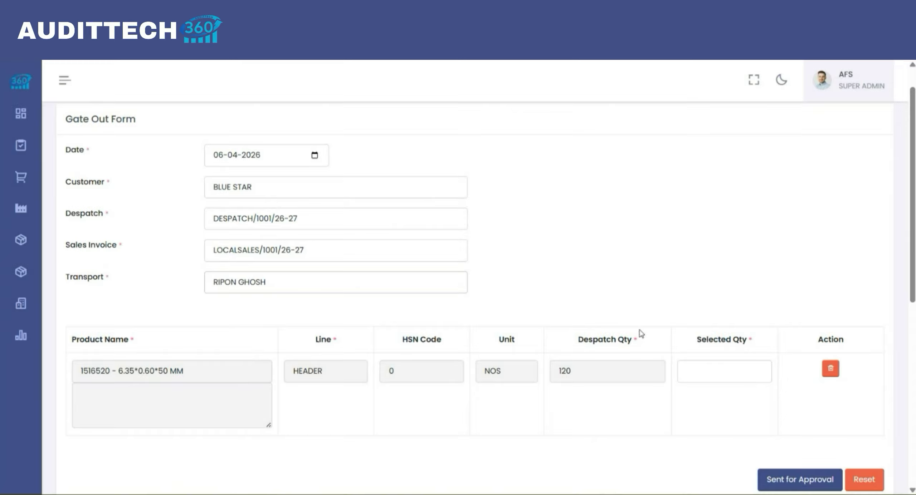
{"action": "left_click", "coordinate": [702, 371]}
{"action": "type", "text": "1"}
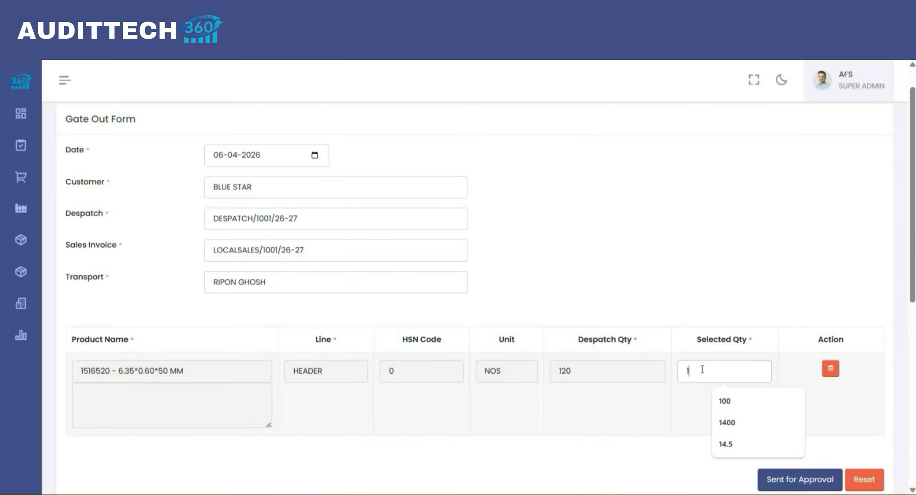
{"action": "type", "text": "20"}
{"action": "key", "text": "Tab"}
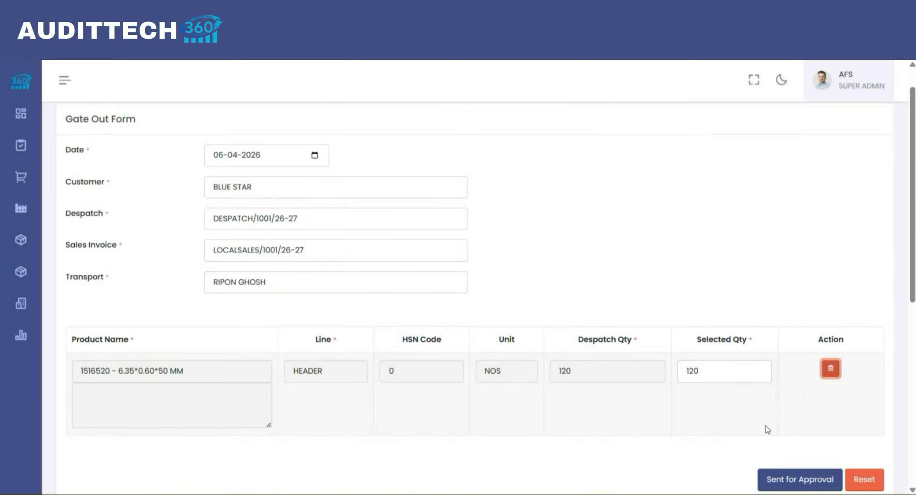
{"action": "scroll", "coordinate": [767, 429], "scroll_direction": "down", "scroll_amount": 1}
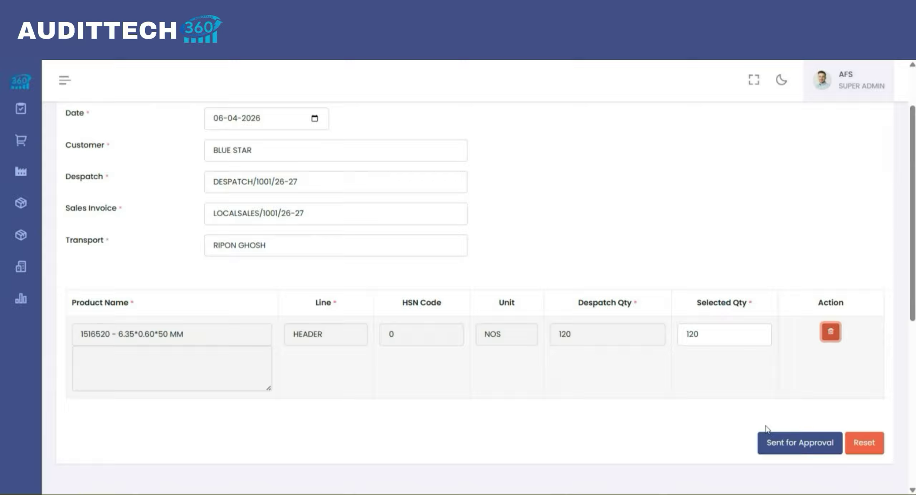
{"action": "left_click", "coordinate": [794, 448]}
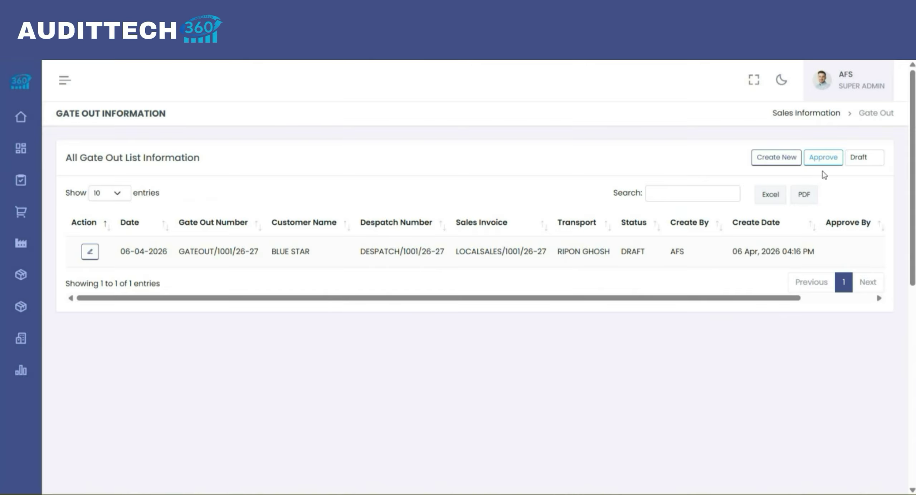
Step: Approve gate out number GATEOUT/1001/26-27 and confirm the approval
{"action": "left_click", "coordinate": [821, 158]}
{"action": "left_click", "coordinate": [455, 299]}
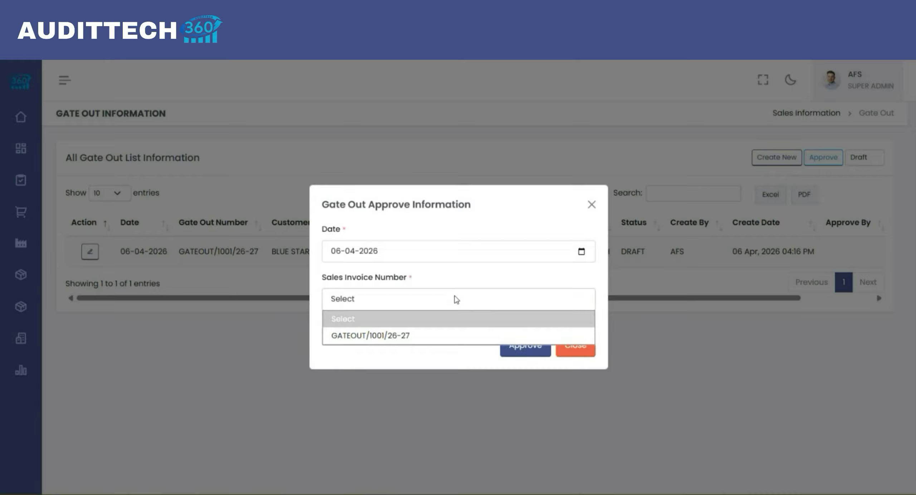
{"action": "left_click", "coordinate": [394, 336]}
{"action": "left_click", "coordinate": [521, 348]}
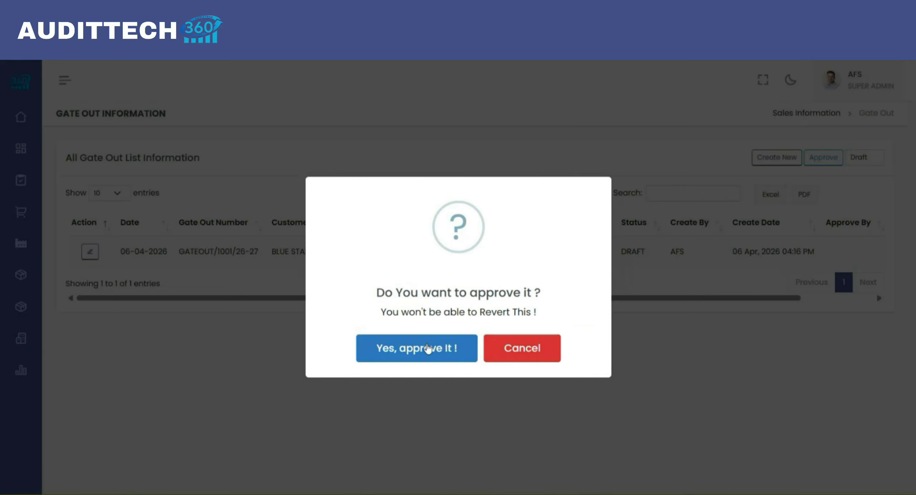
{"action": "left_click", "coordinate": [428, 349]}
{"action": "left_click", "coordinate": [456, 354]}
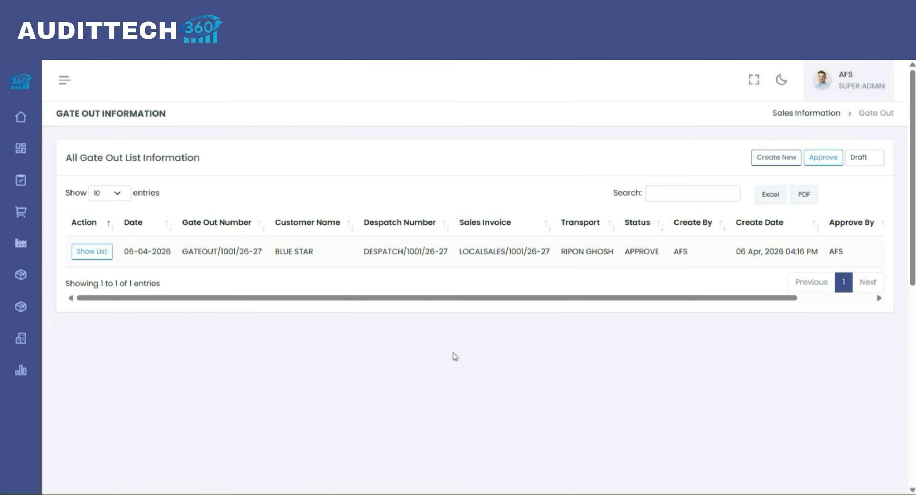